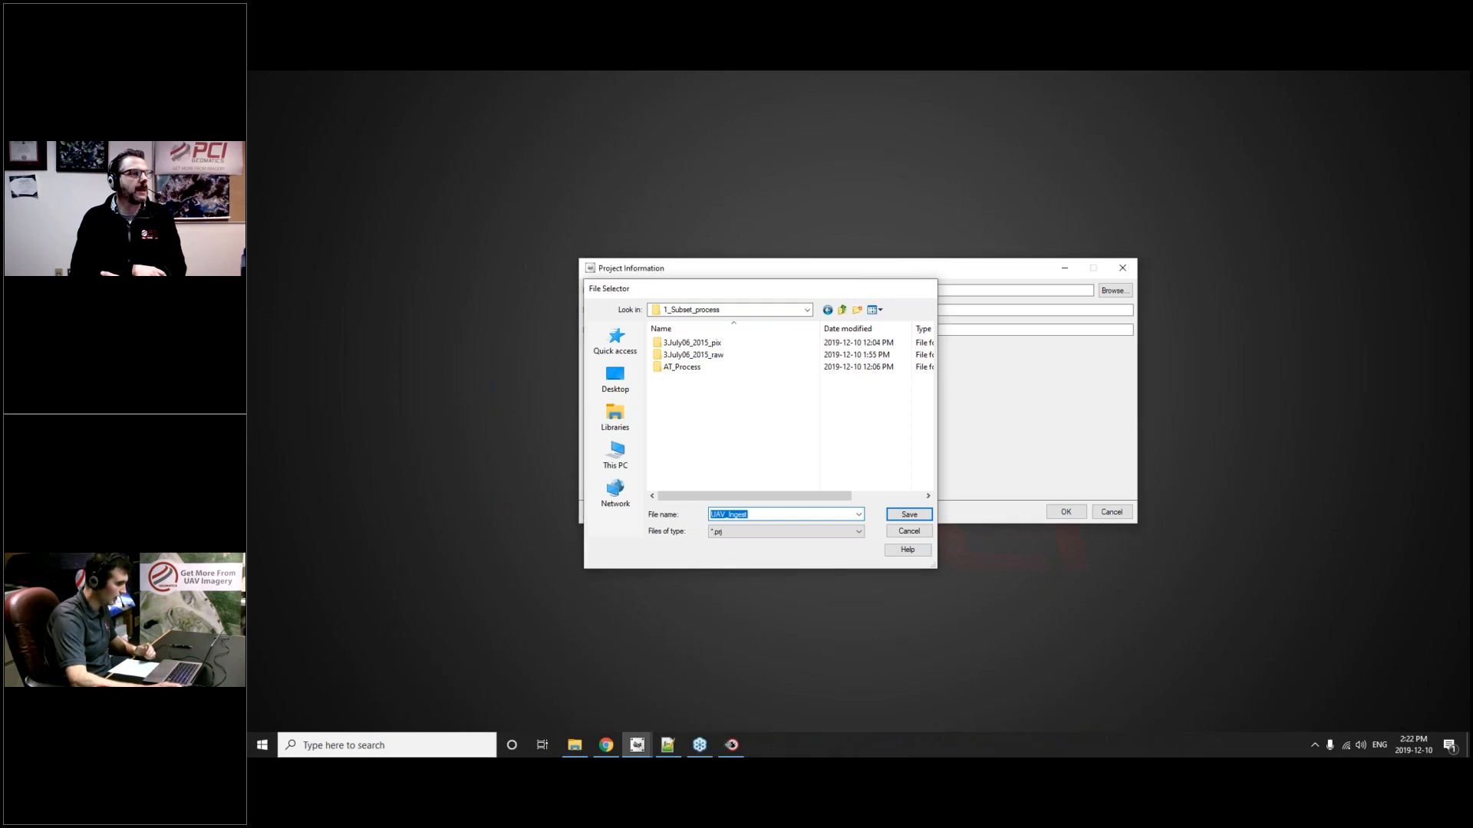
# - Create the UAV_Ingest.prj project named "Urban webinar" with Aerial Photography modelling for a Digital / Video camera, skipping the projection setup
pyautogui.write('Urban w')
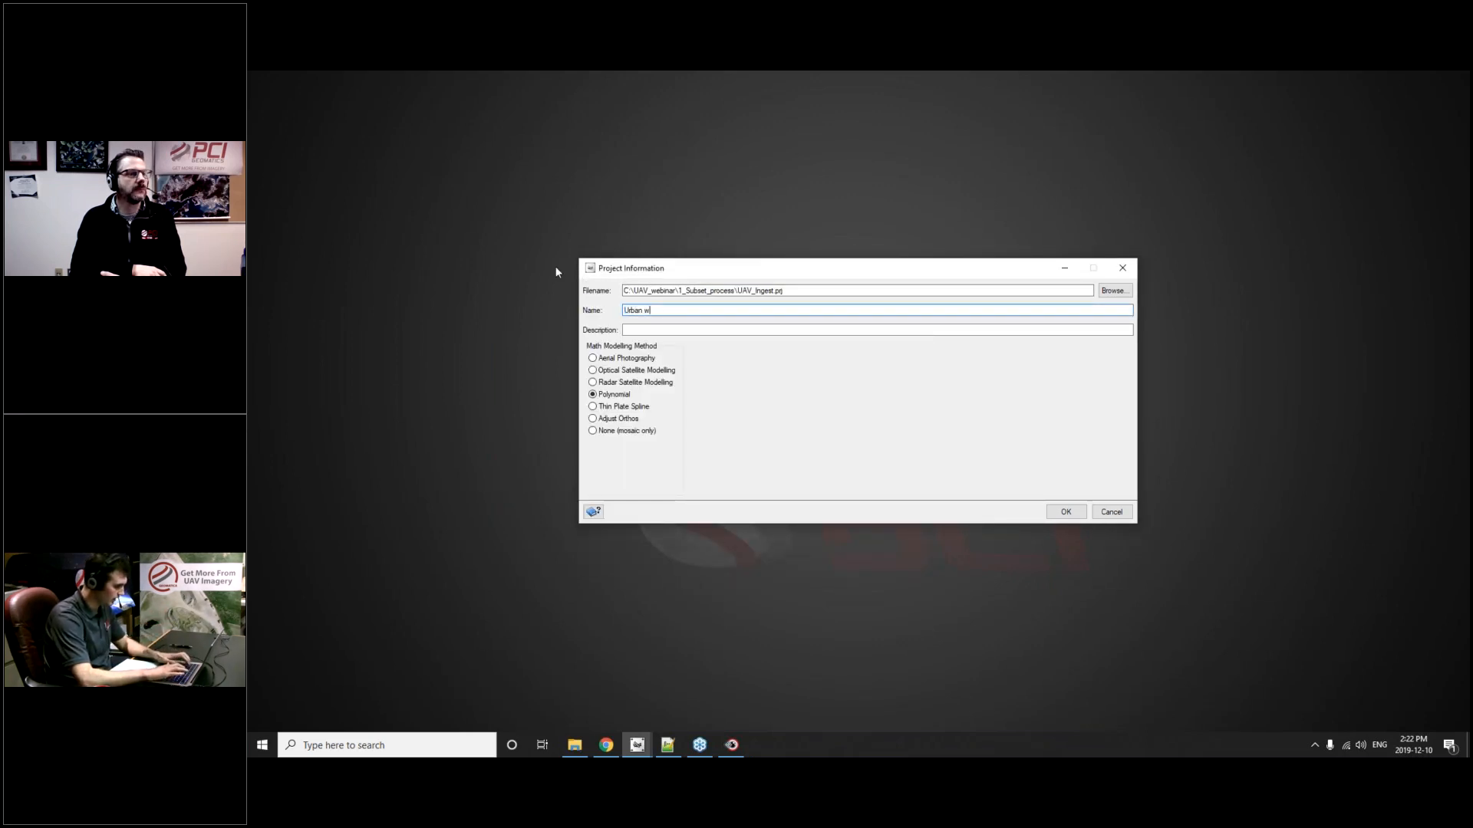
pyautogui.write('ebinar')
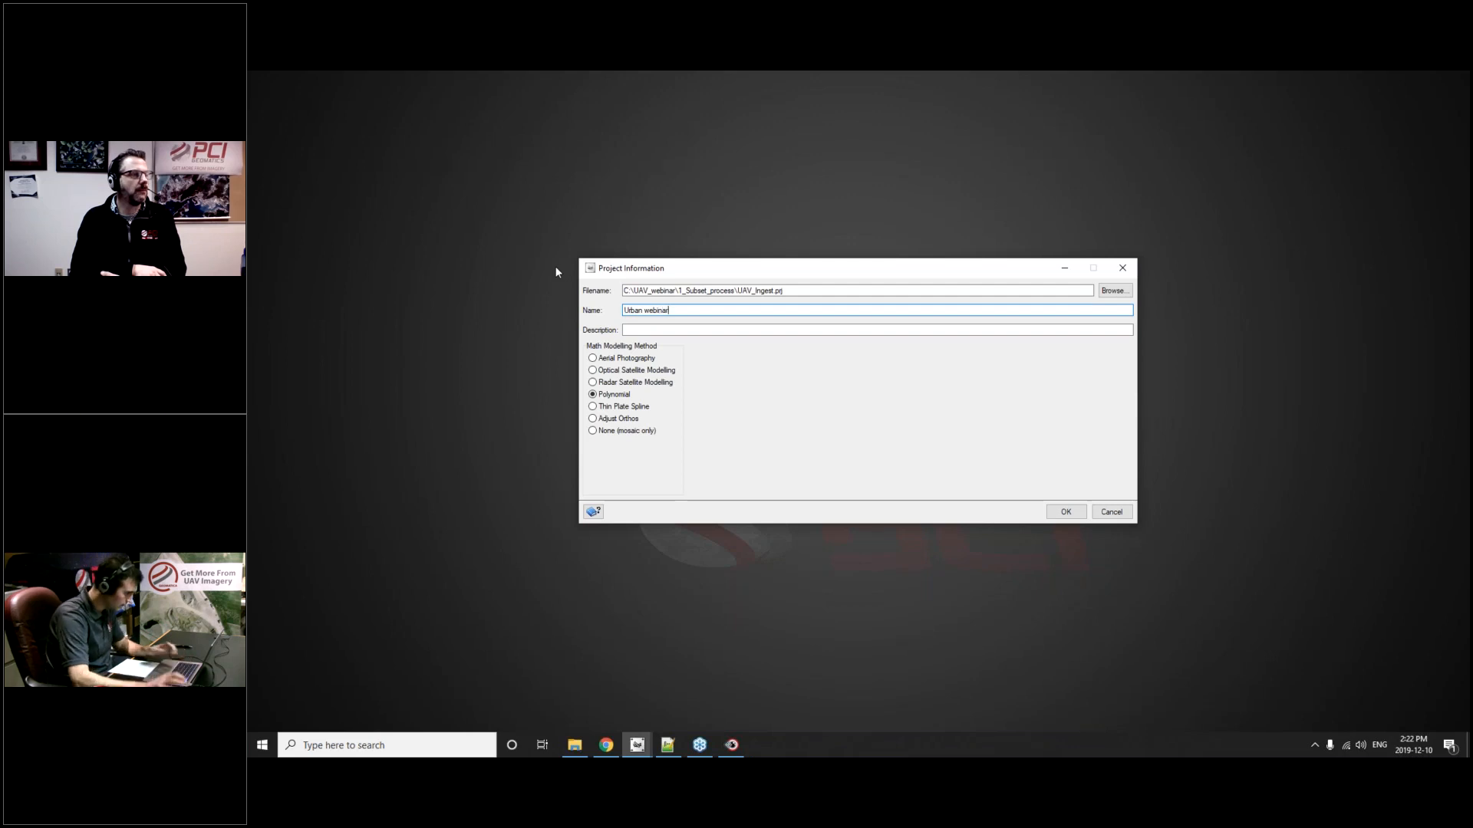
pyautogui.click(595, 360)
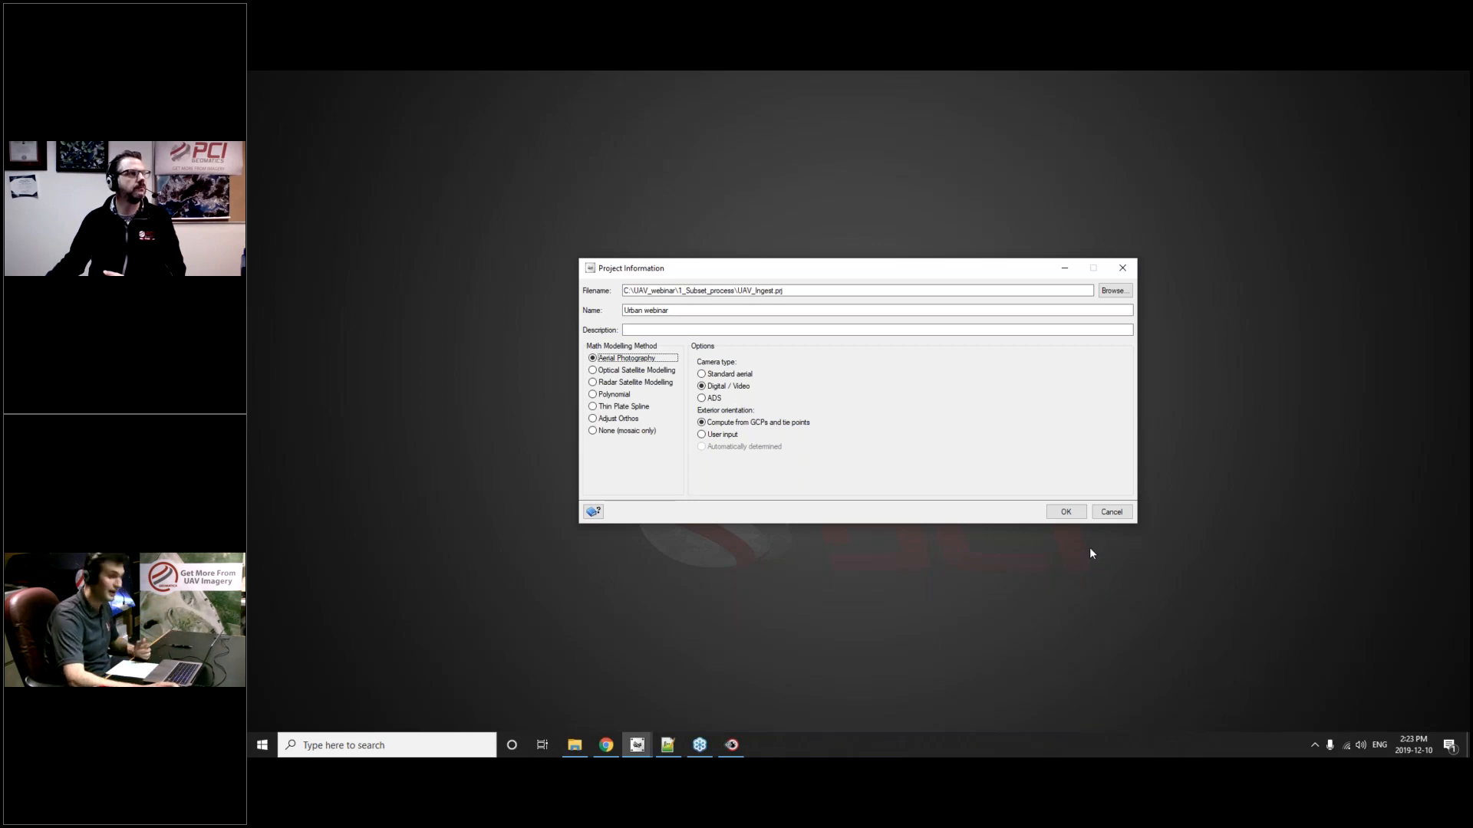
pyautogui.click(1066, 512)
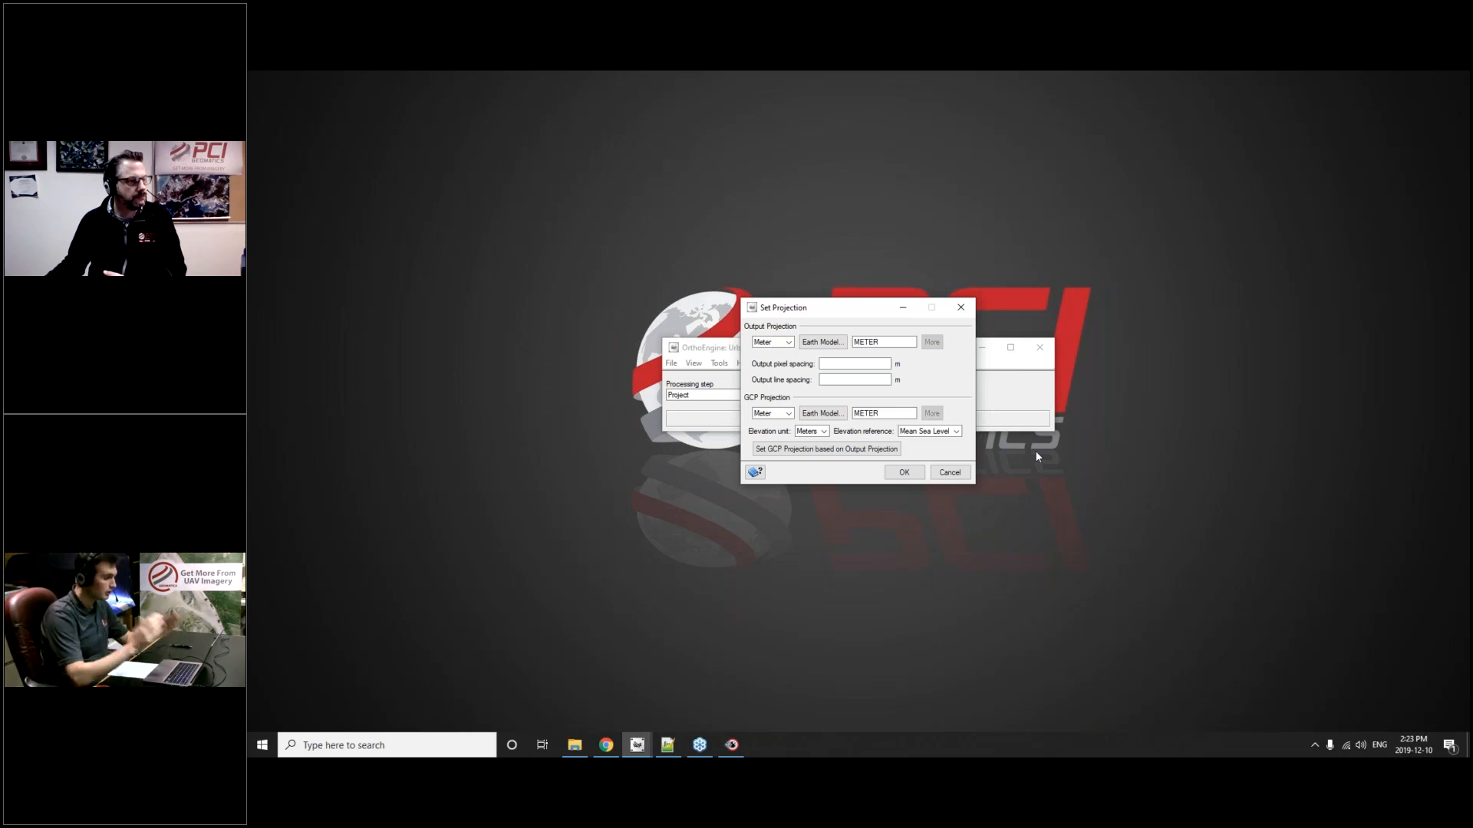
pyautogui.click(949, 473)
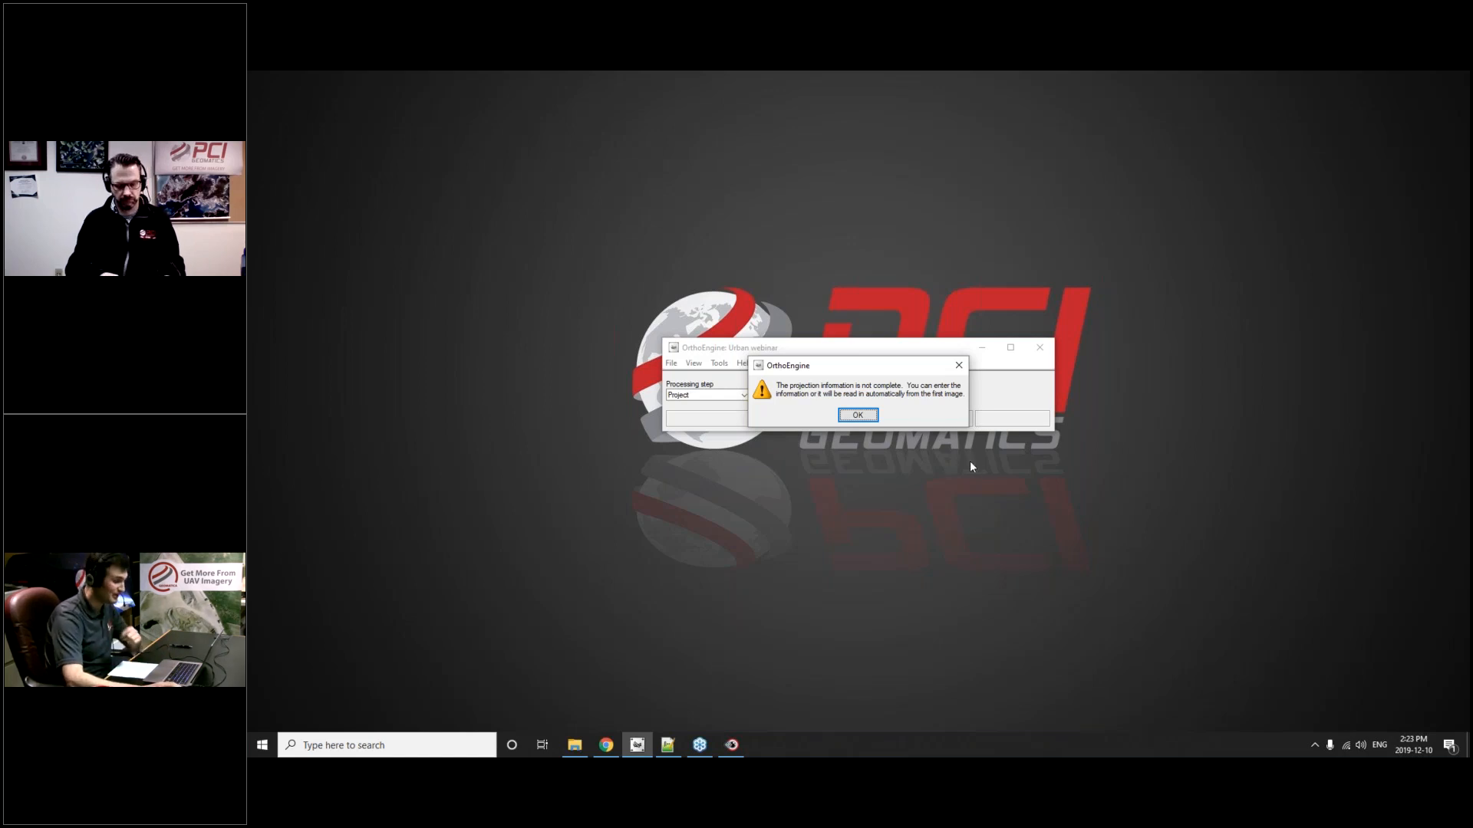
pyautogui.click(858, 415)
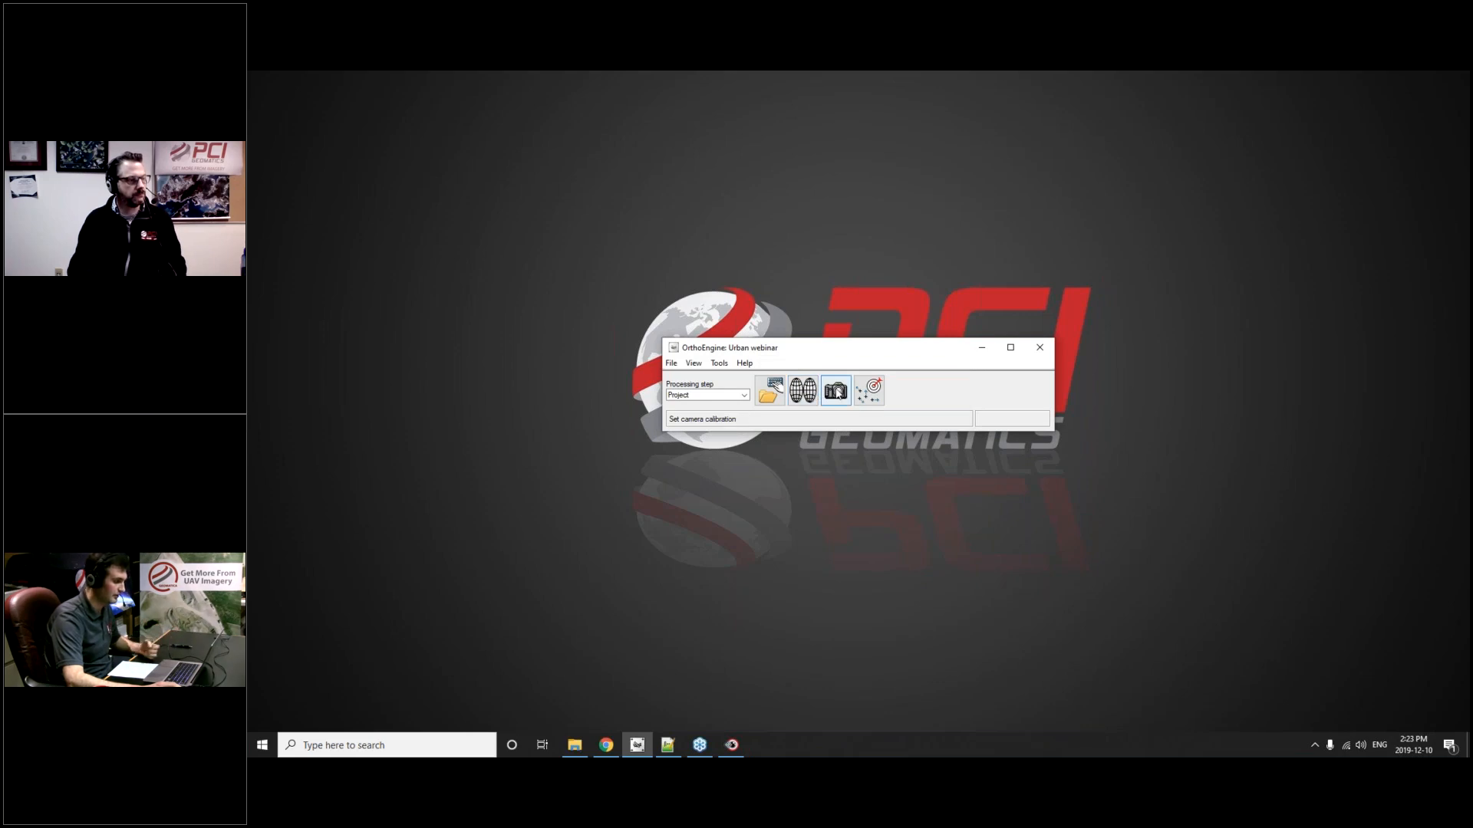
# - Open the camera calibration settings and review the parameters stored in CameraCalib.xml in Notepad++
pyautogui.click(837, 392)
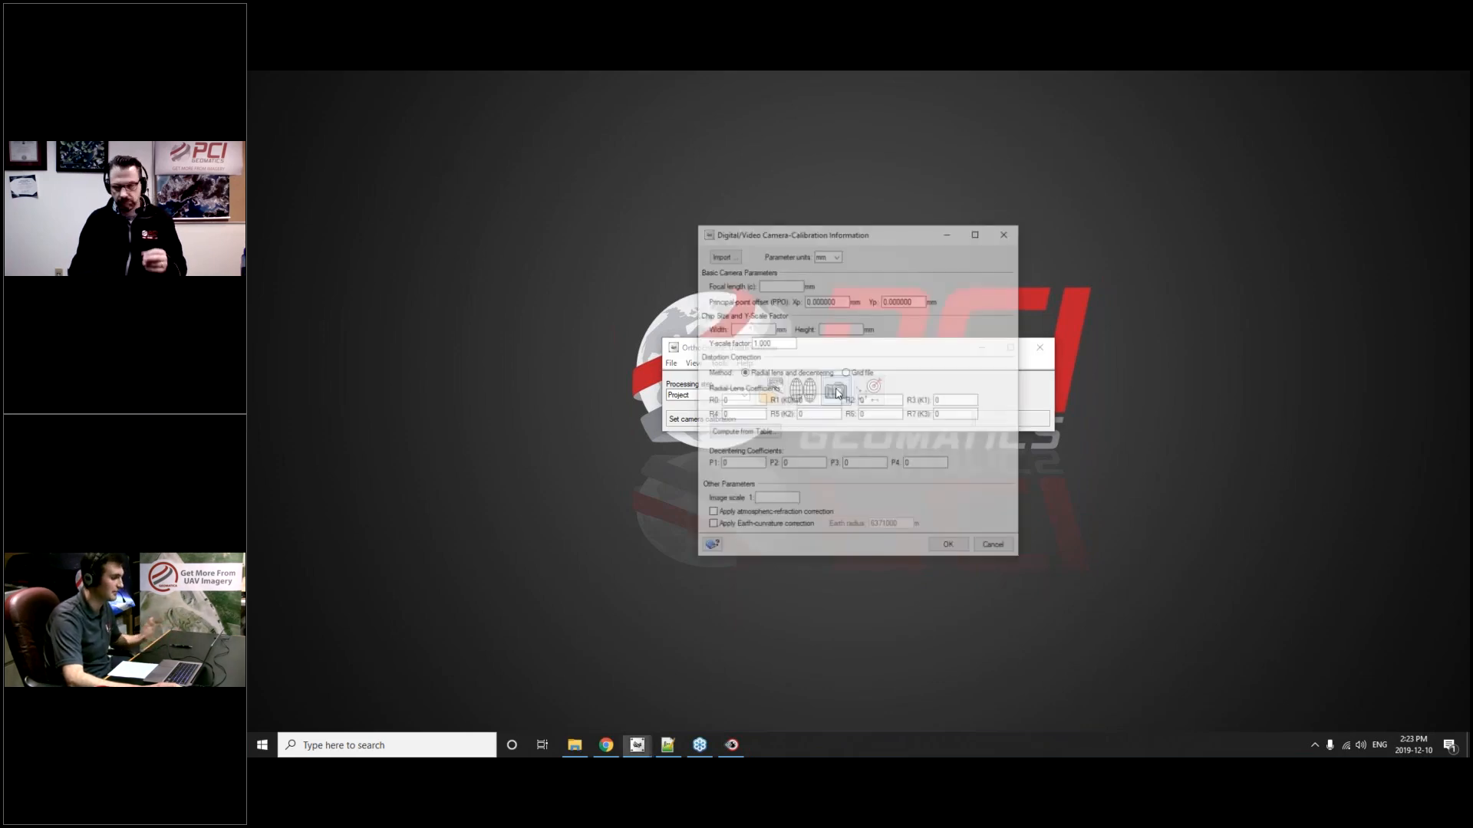
pyautogui.moveTo(853, 232); pyautogui.dragTo(1044, 225)
pyautogui.click(575, 745)
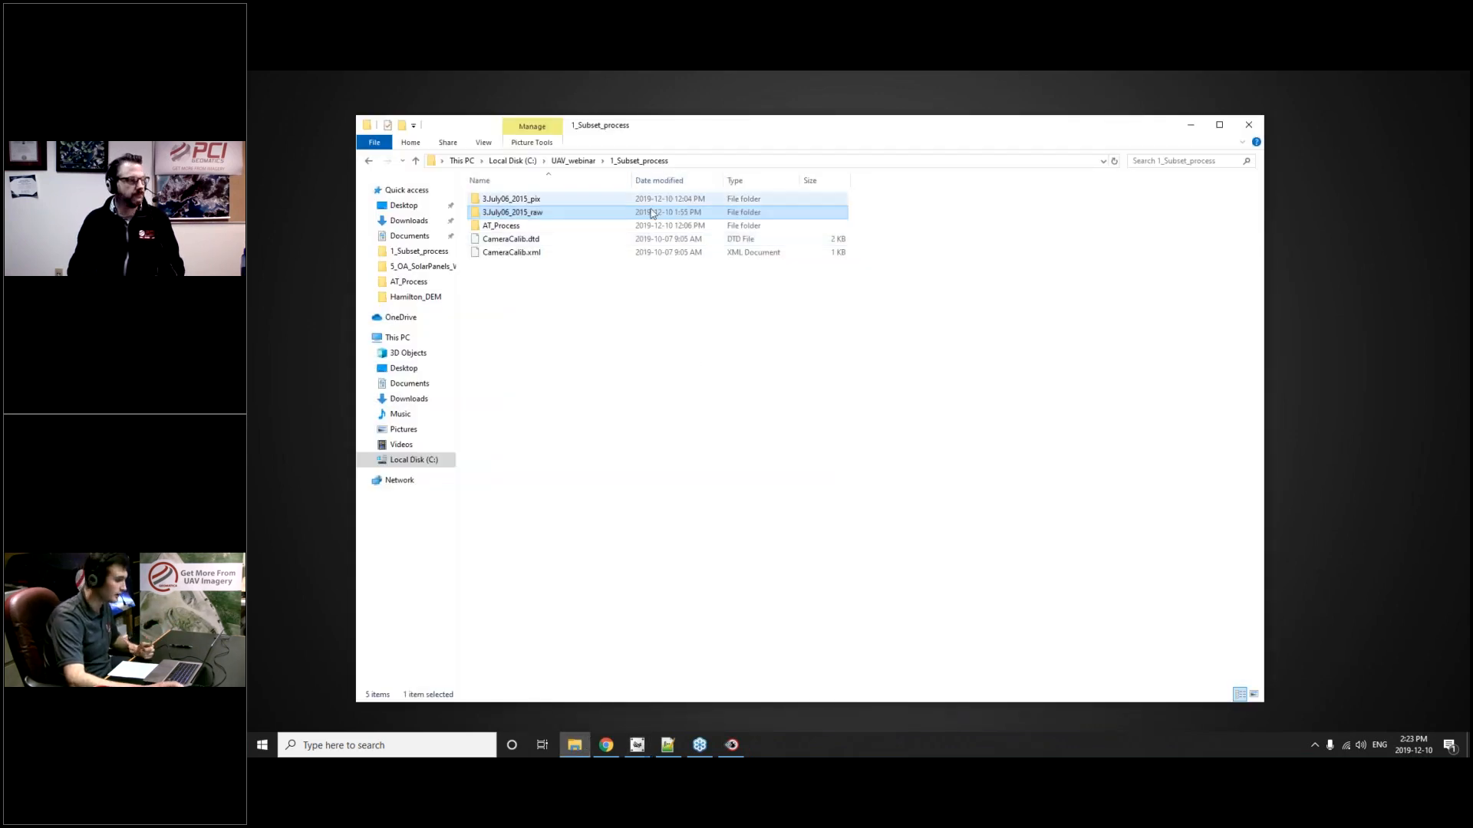
pyautogui.click(547, 256)
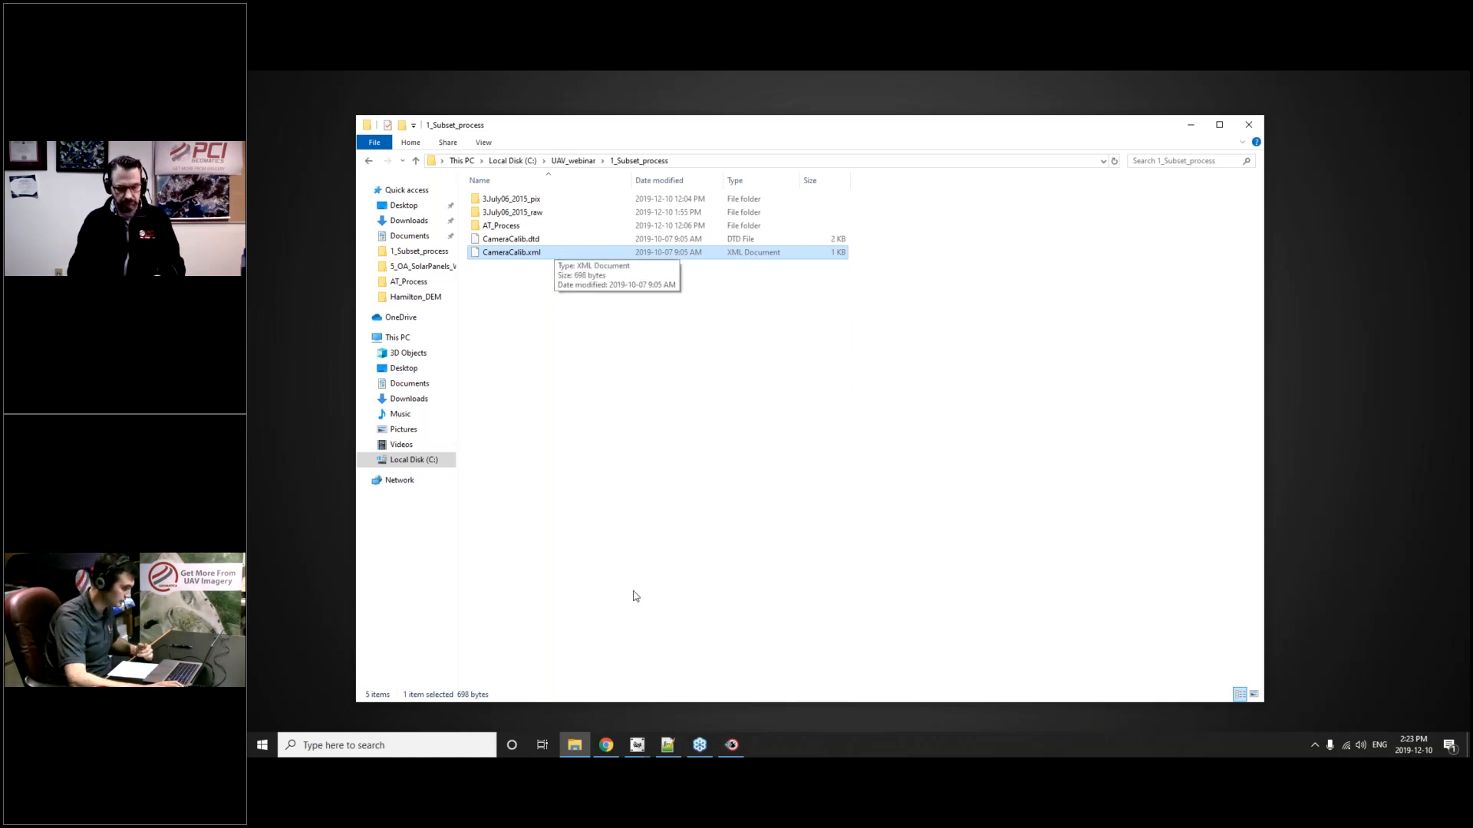
pyautogui.click(671, 751)
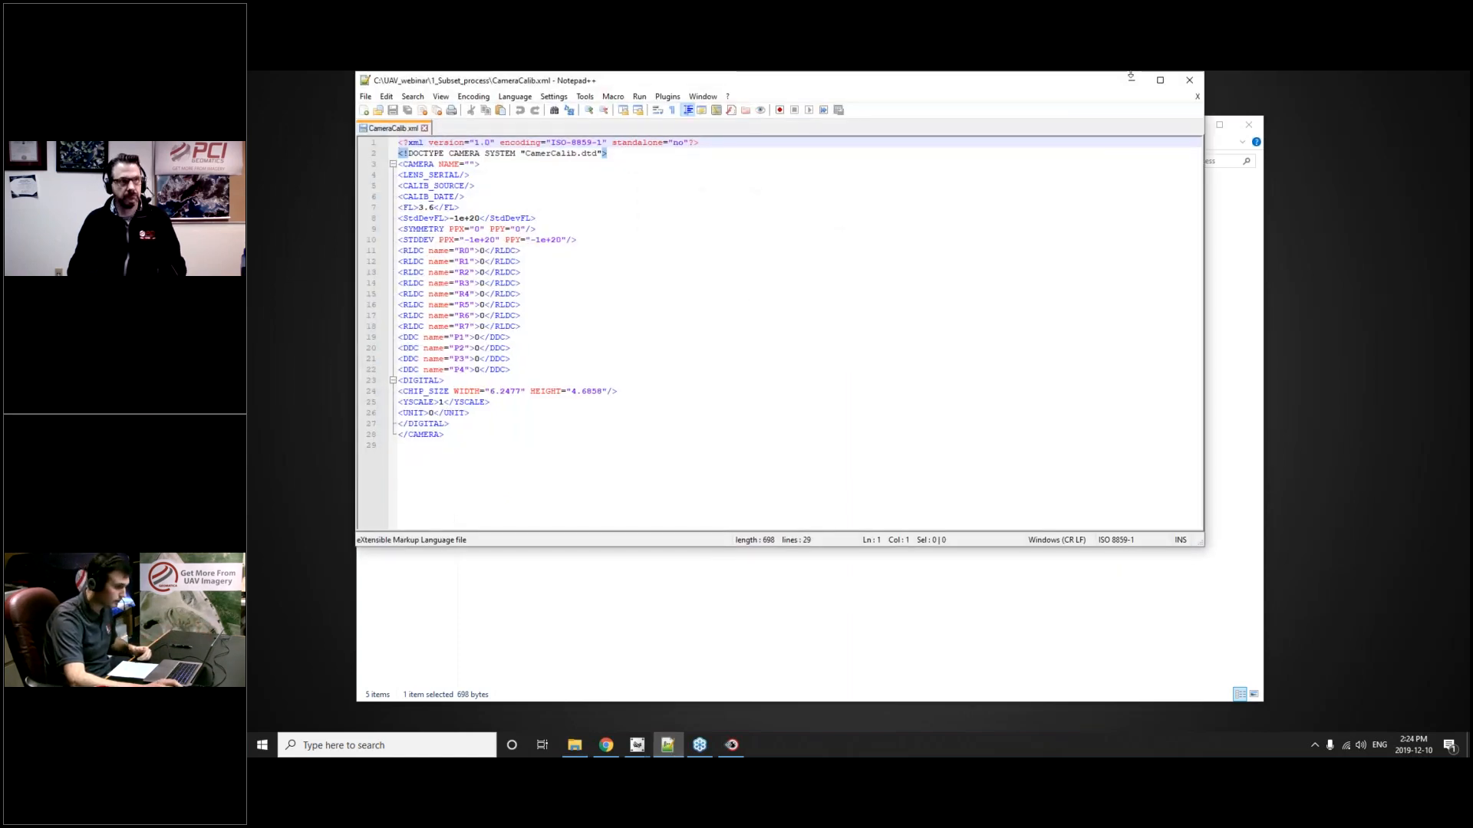
pyautogui.click(1134, 81)
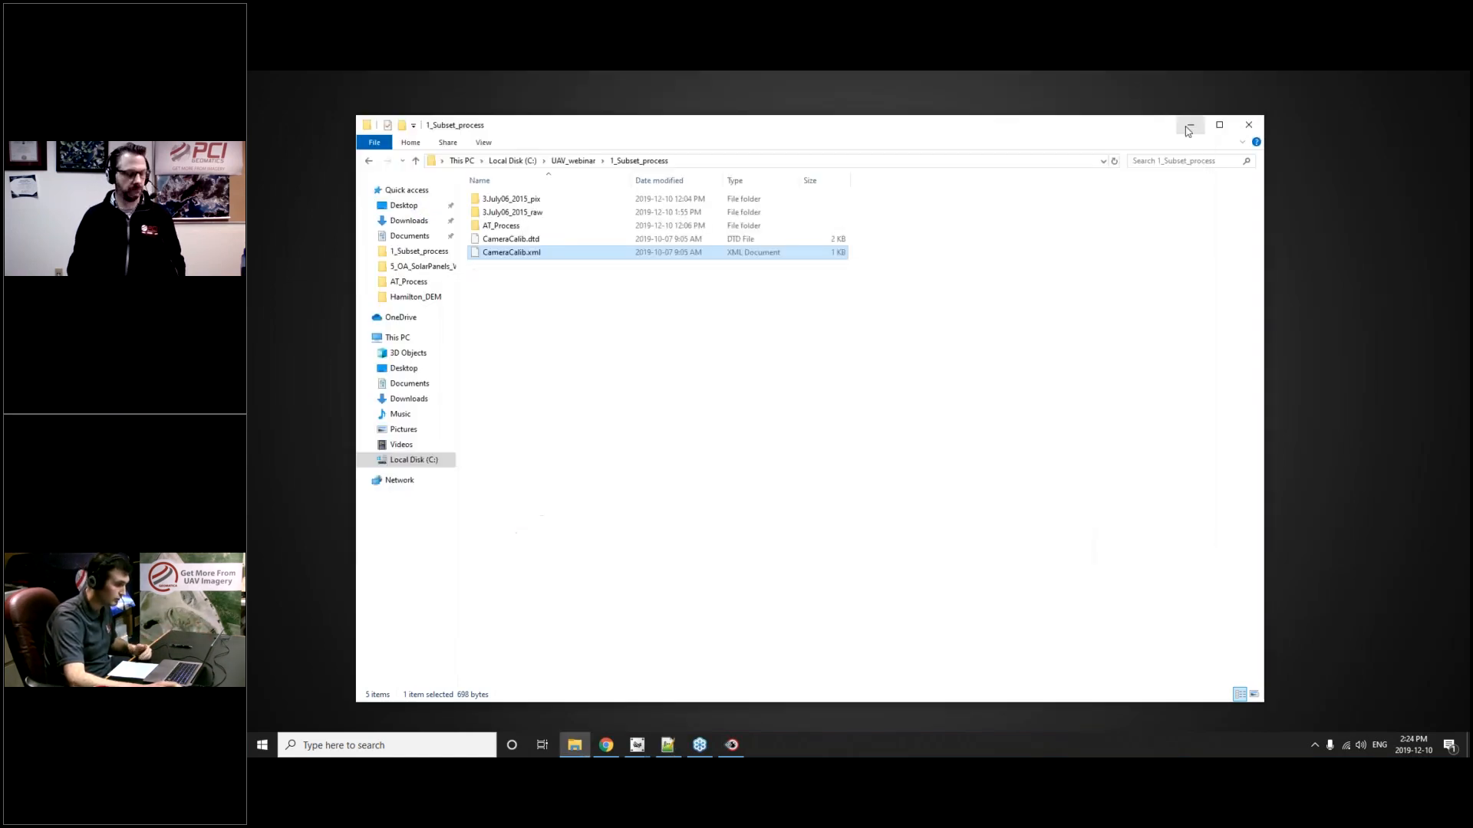
pyautogui.click(1189, 126)
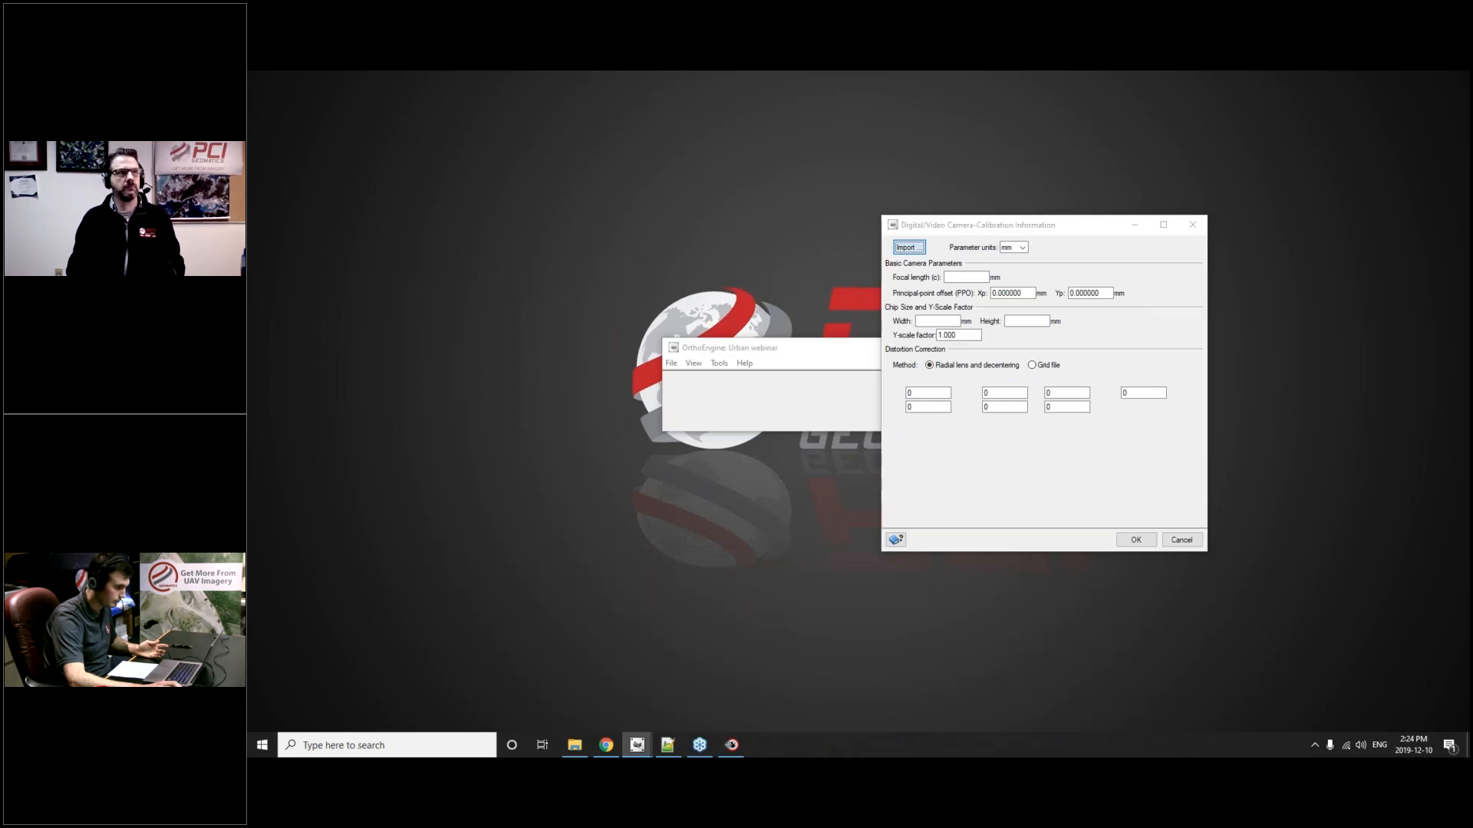
# - Import the camera parameters from CameraCalib.xml into the calibration information and accept them
pyautogui.click(909, 247)
pyautogui.doubleClick(986, 335)
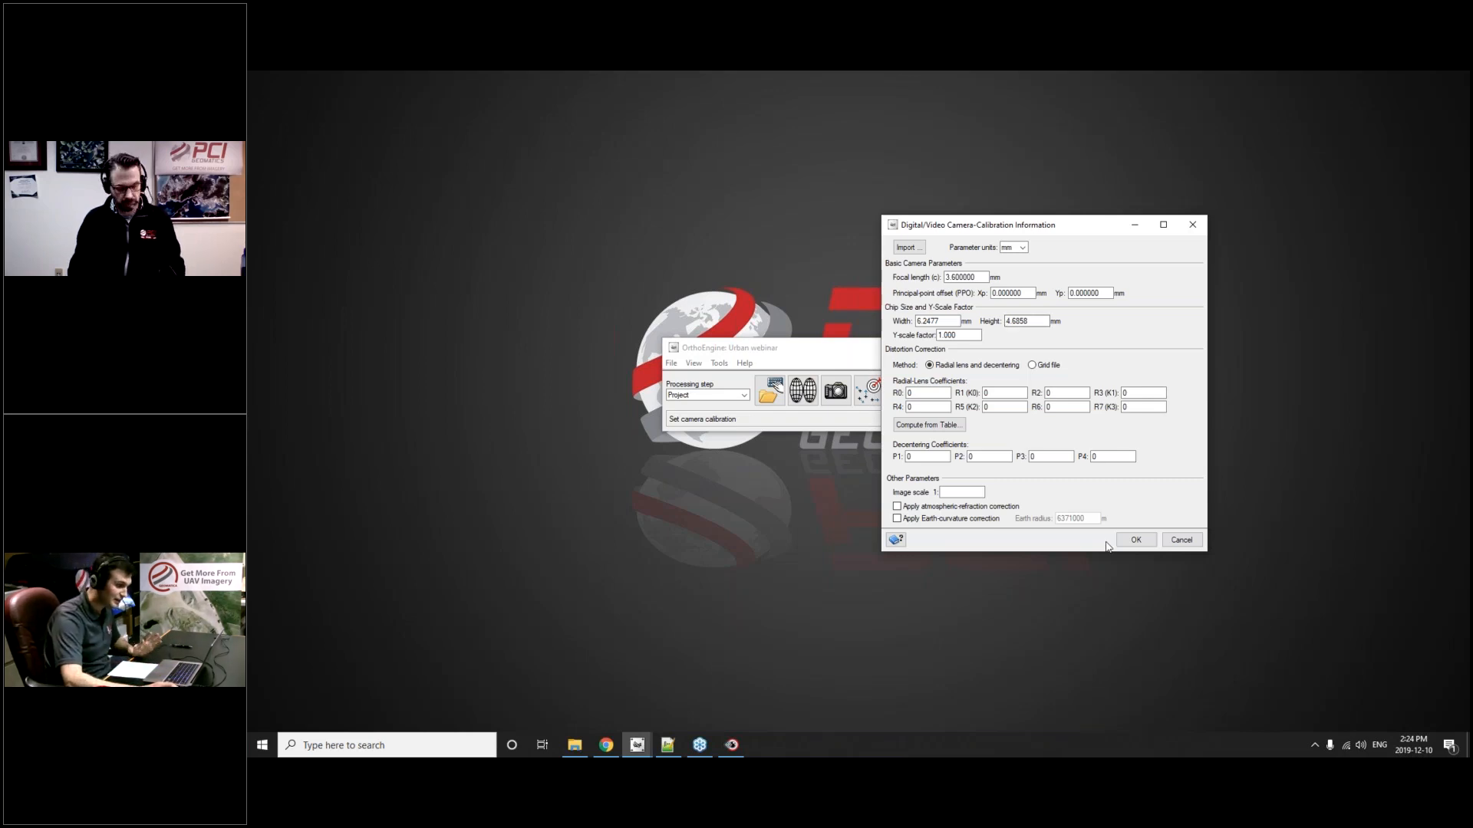
pyautogui.click(1133, 541)
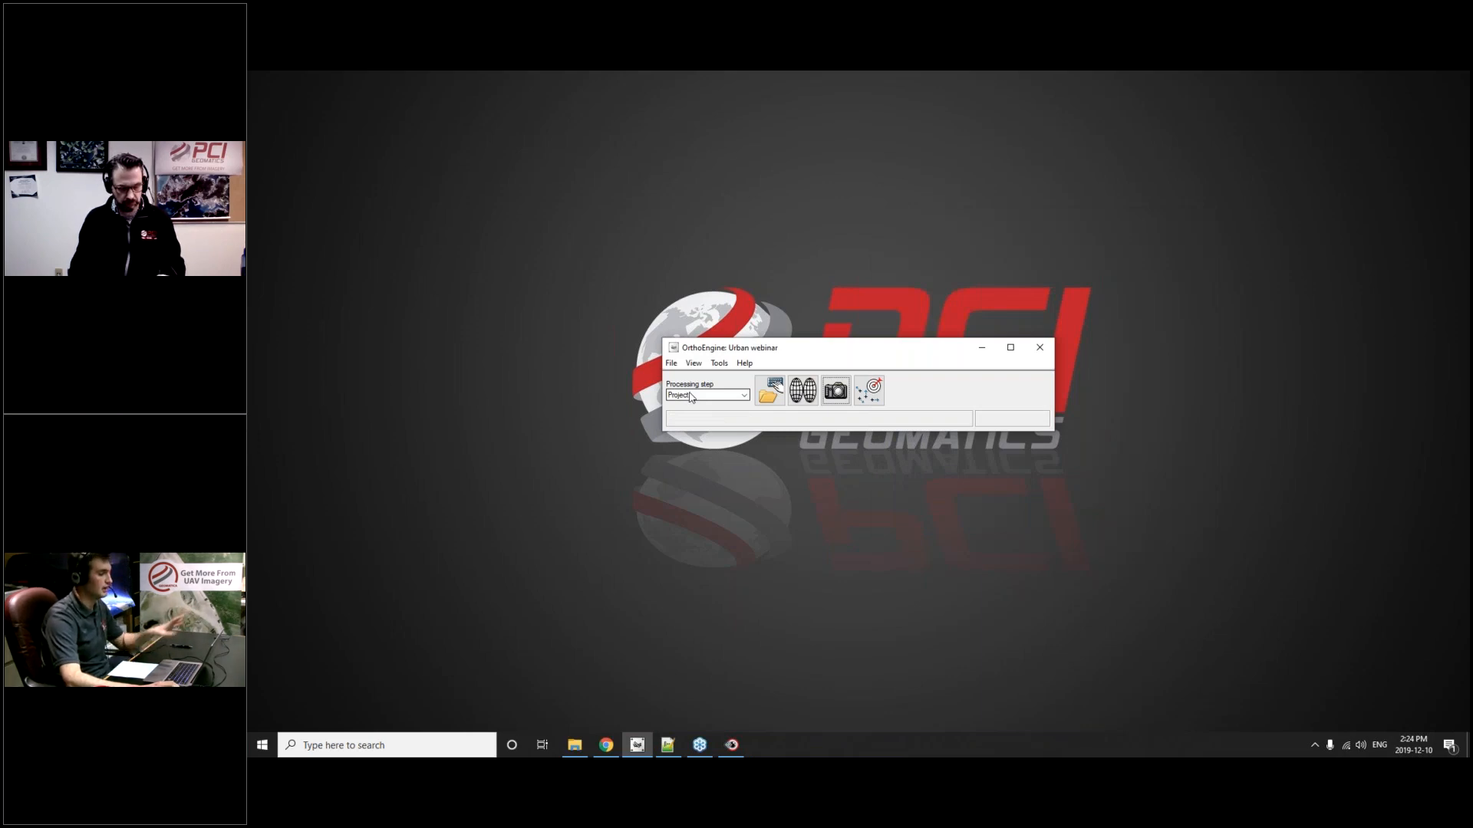
# - Switch to the Data Input processing step and browse to 3.July06_2015_raw for uncorrected images, listing the files with details
pyautogui.click(691, 396)
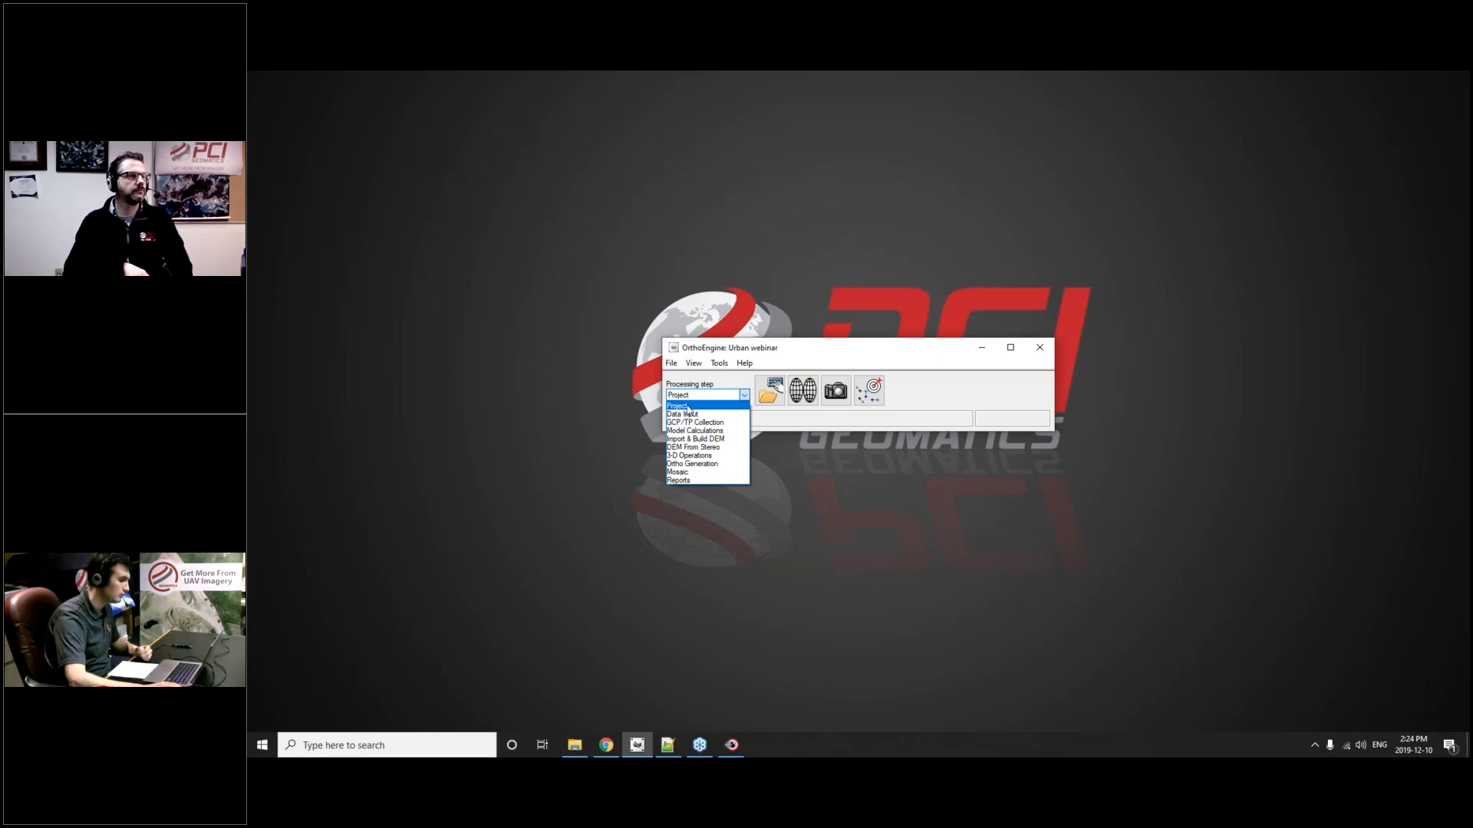
pyautogui.click(687, 414)
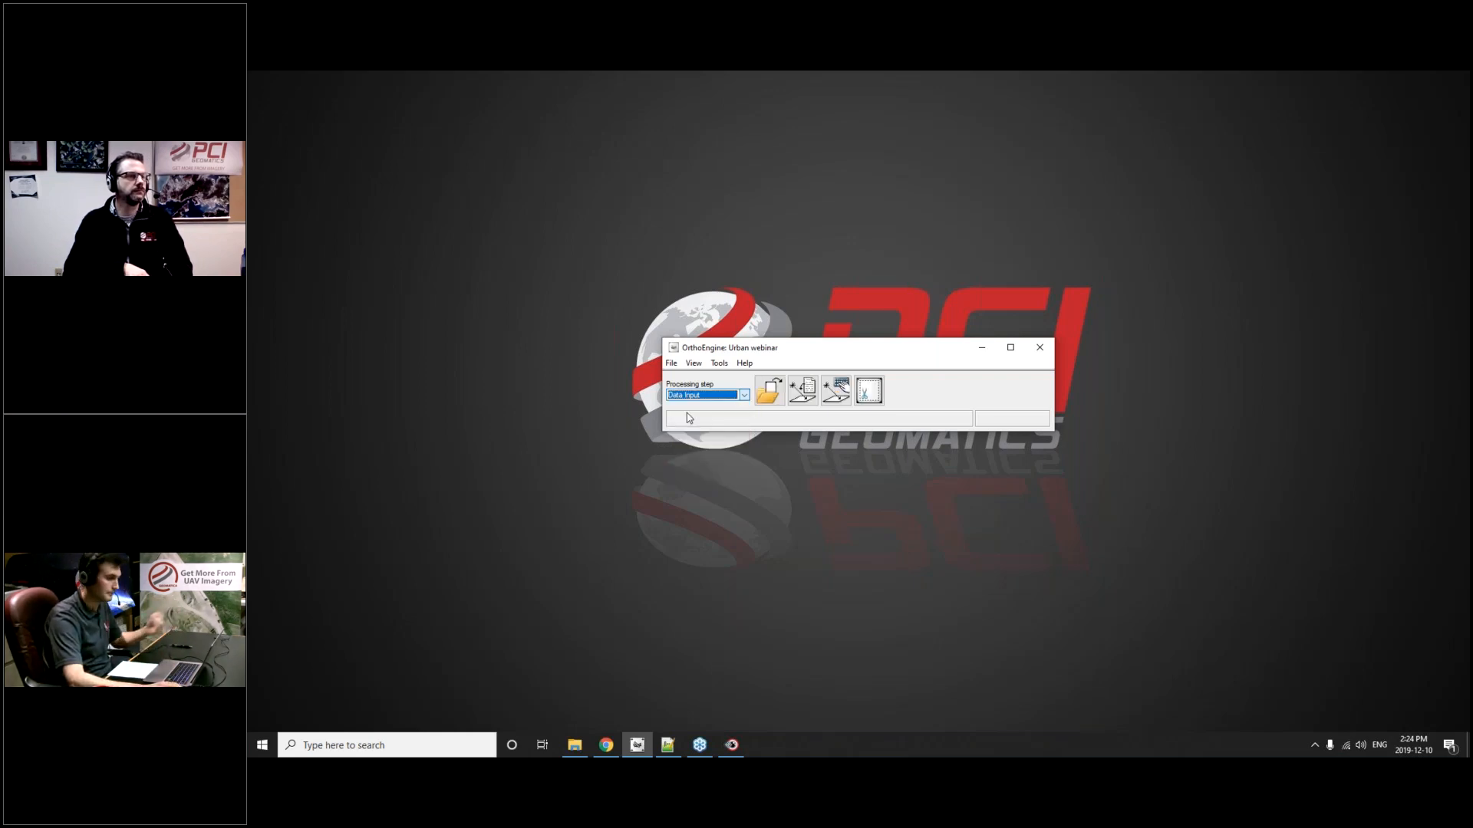
pyautogui.click(767, 391)
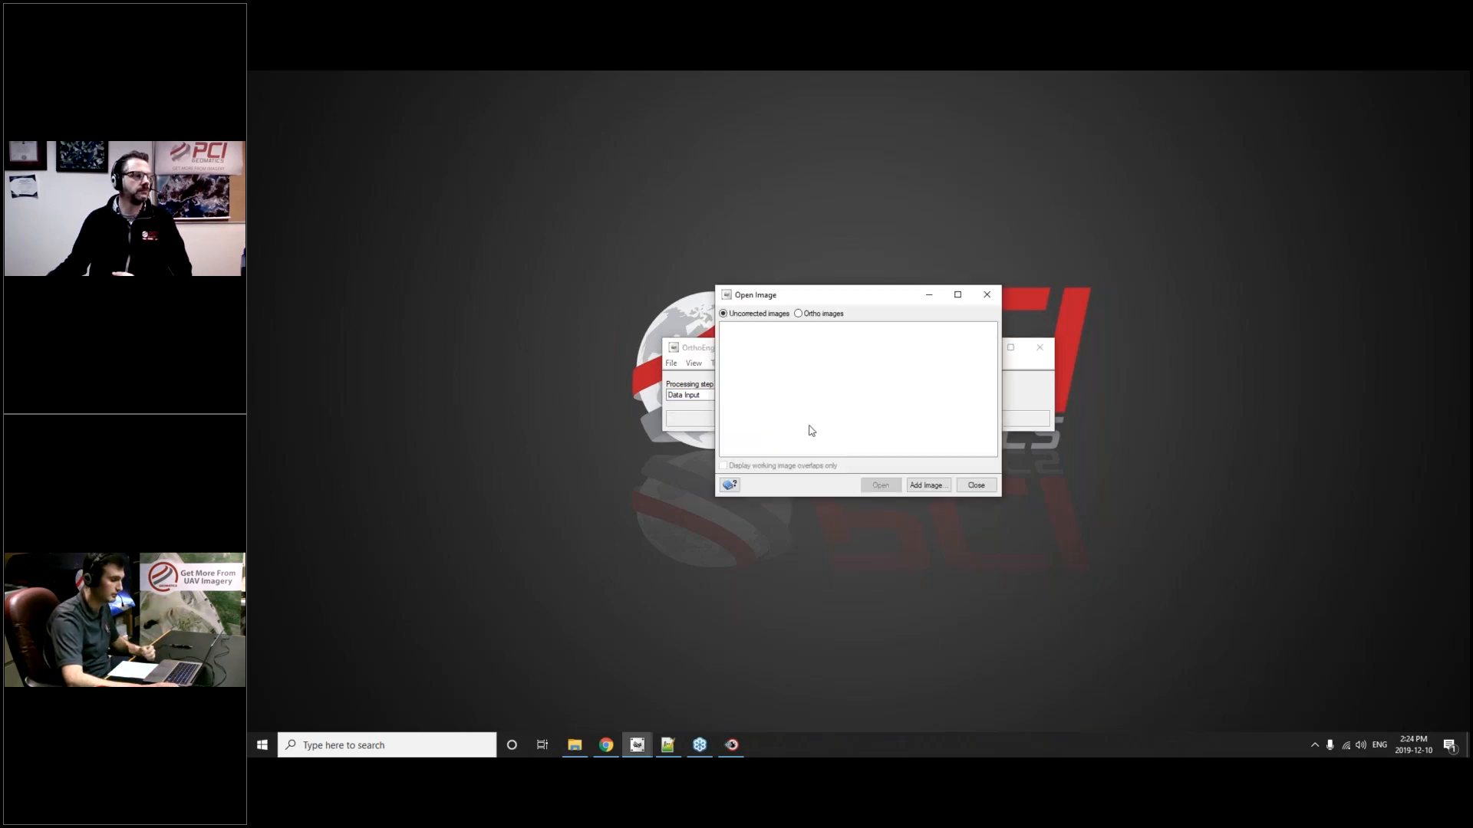
pyautogui.click(935, 486)
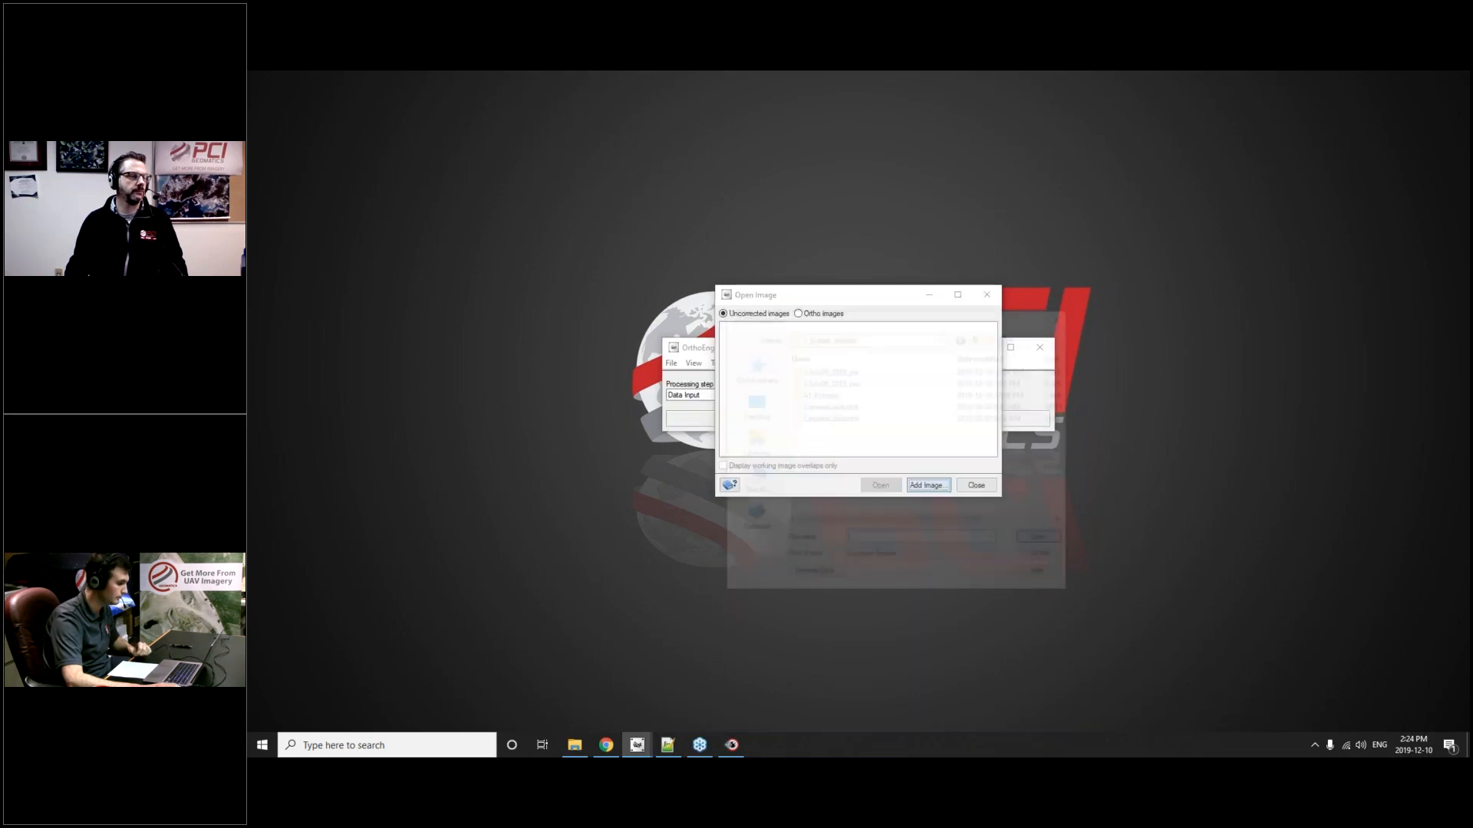
pyautogui.doubleClick(858, 388)
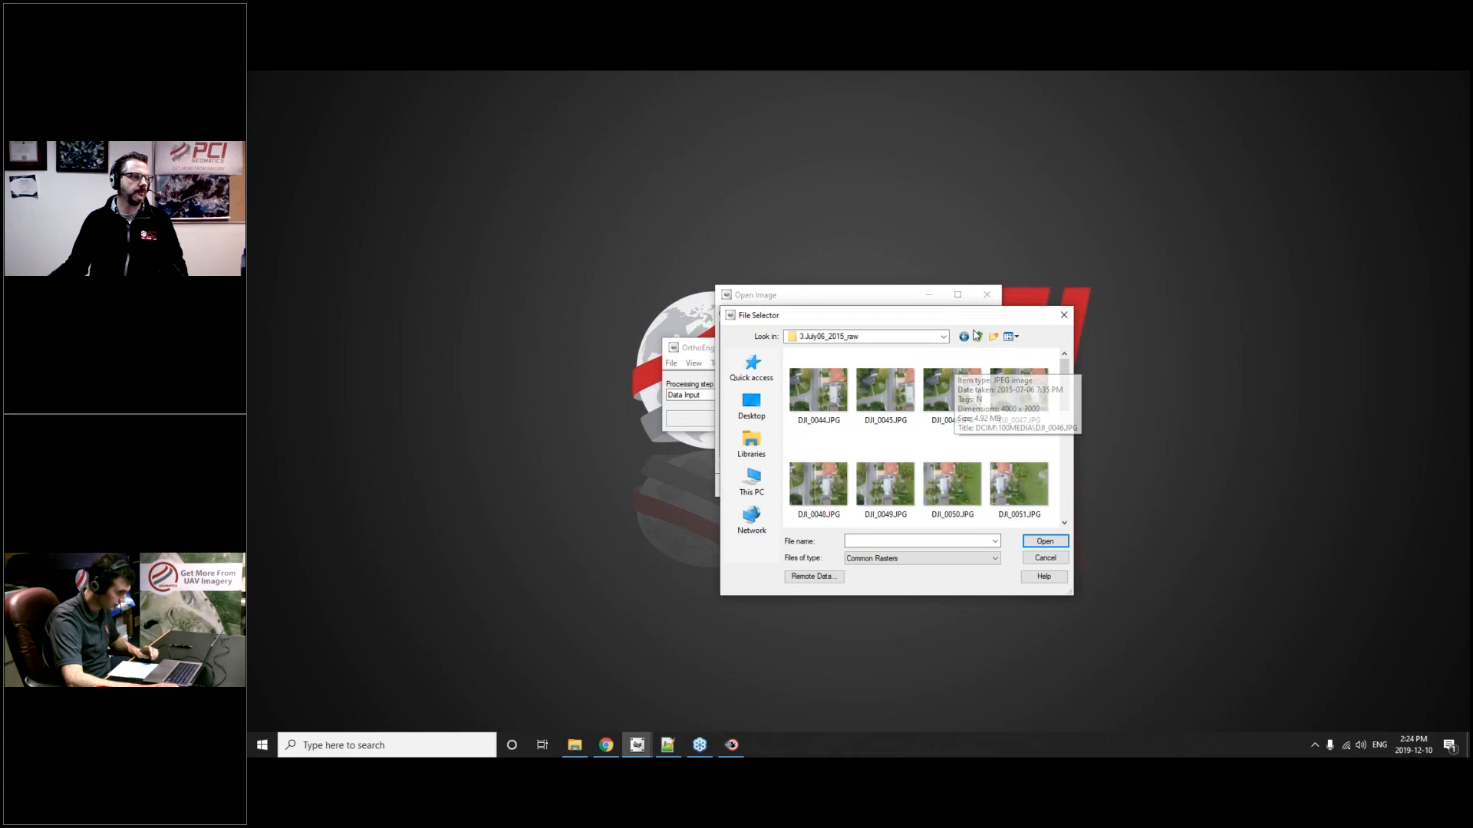
pyautogui.click(1012, 337)
pyautogui.click(1037, 424)
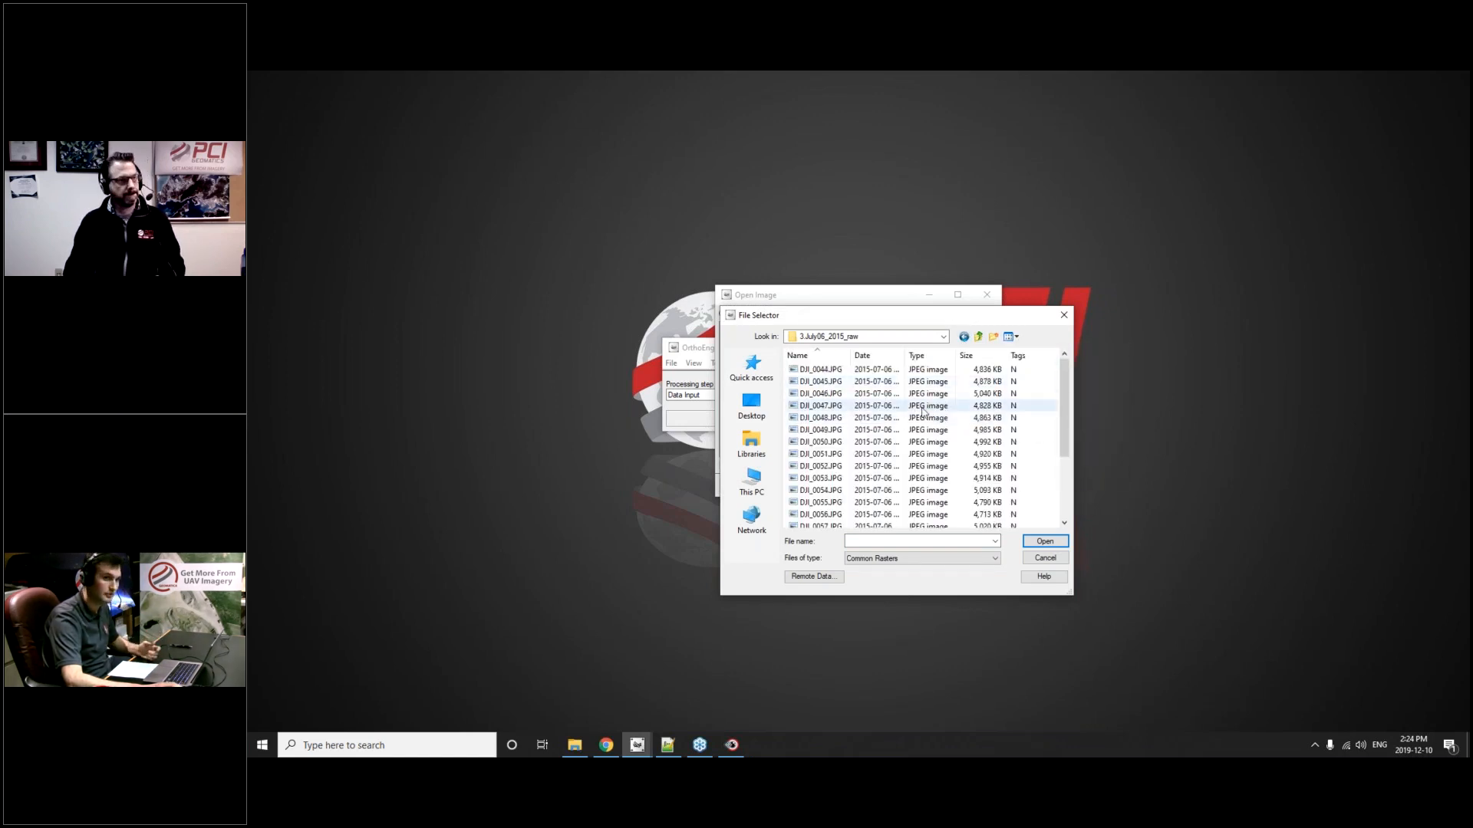
# - Add all the JPG images in the folder to the project, importing them into PIX format, and close the image list
pyautogui.hotkey('ctrl', 'a')
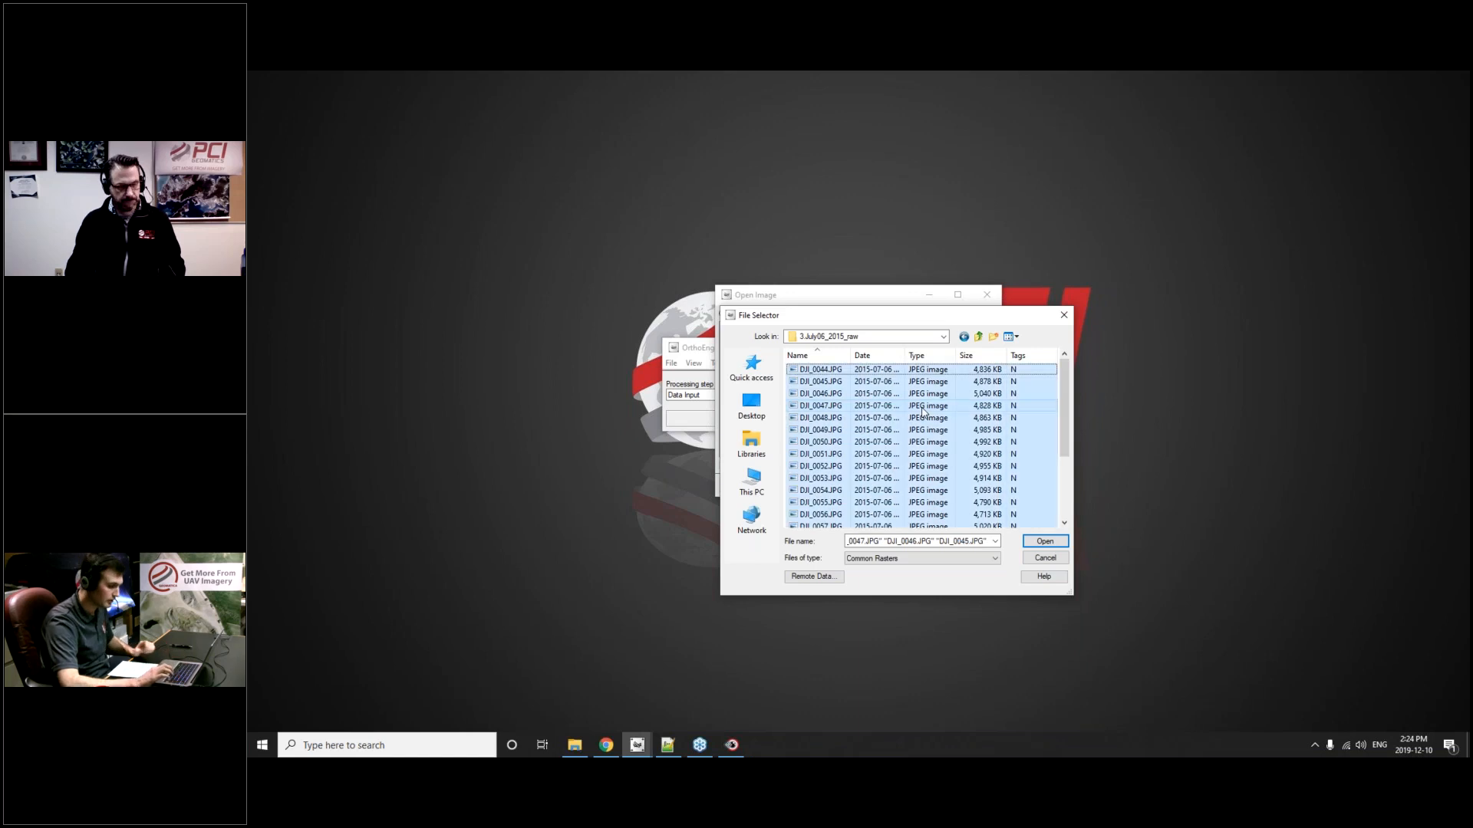
pyautogui.press('Return')
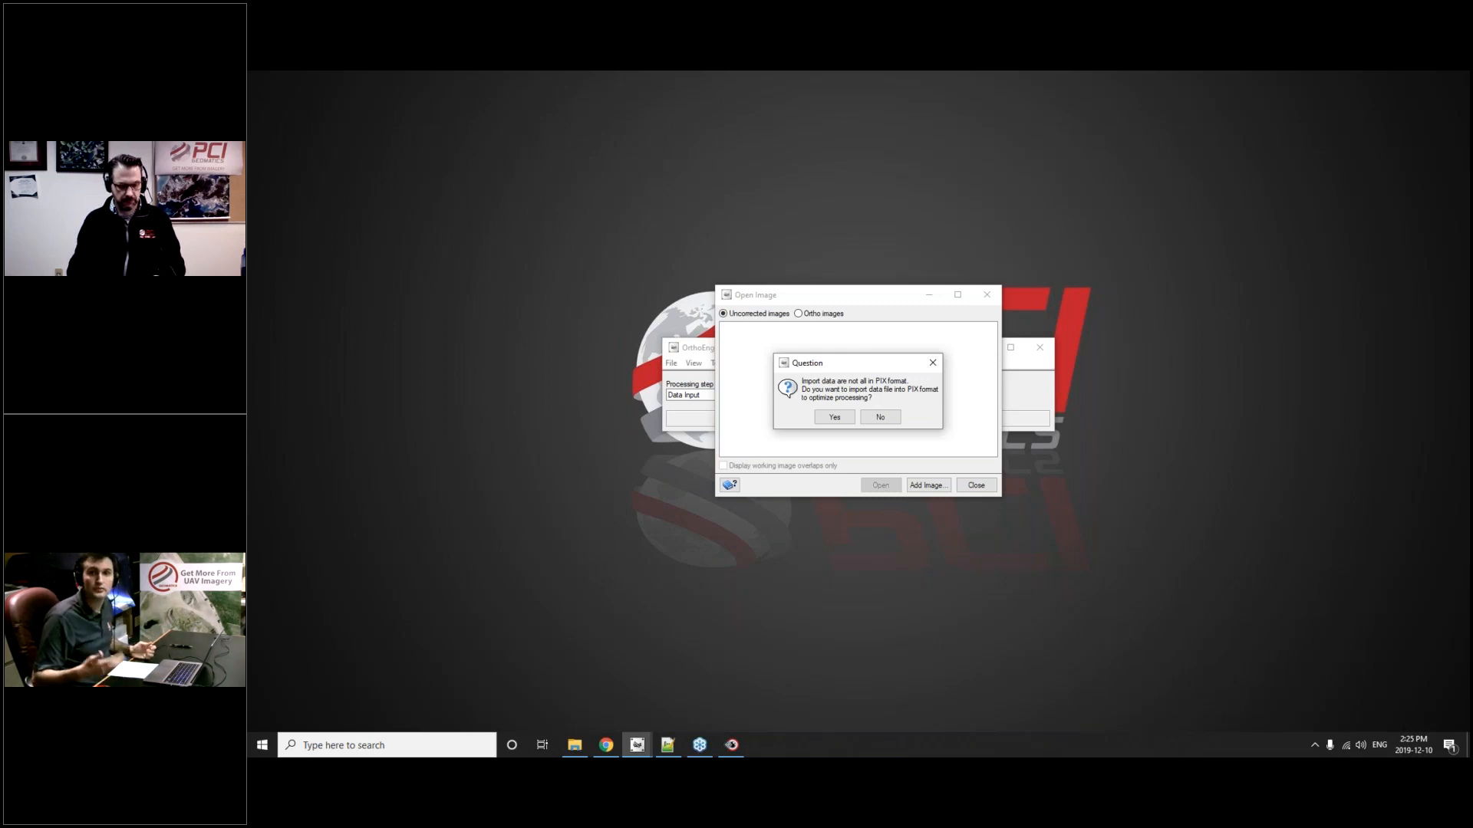
pyautogui.click(836, 418)
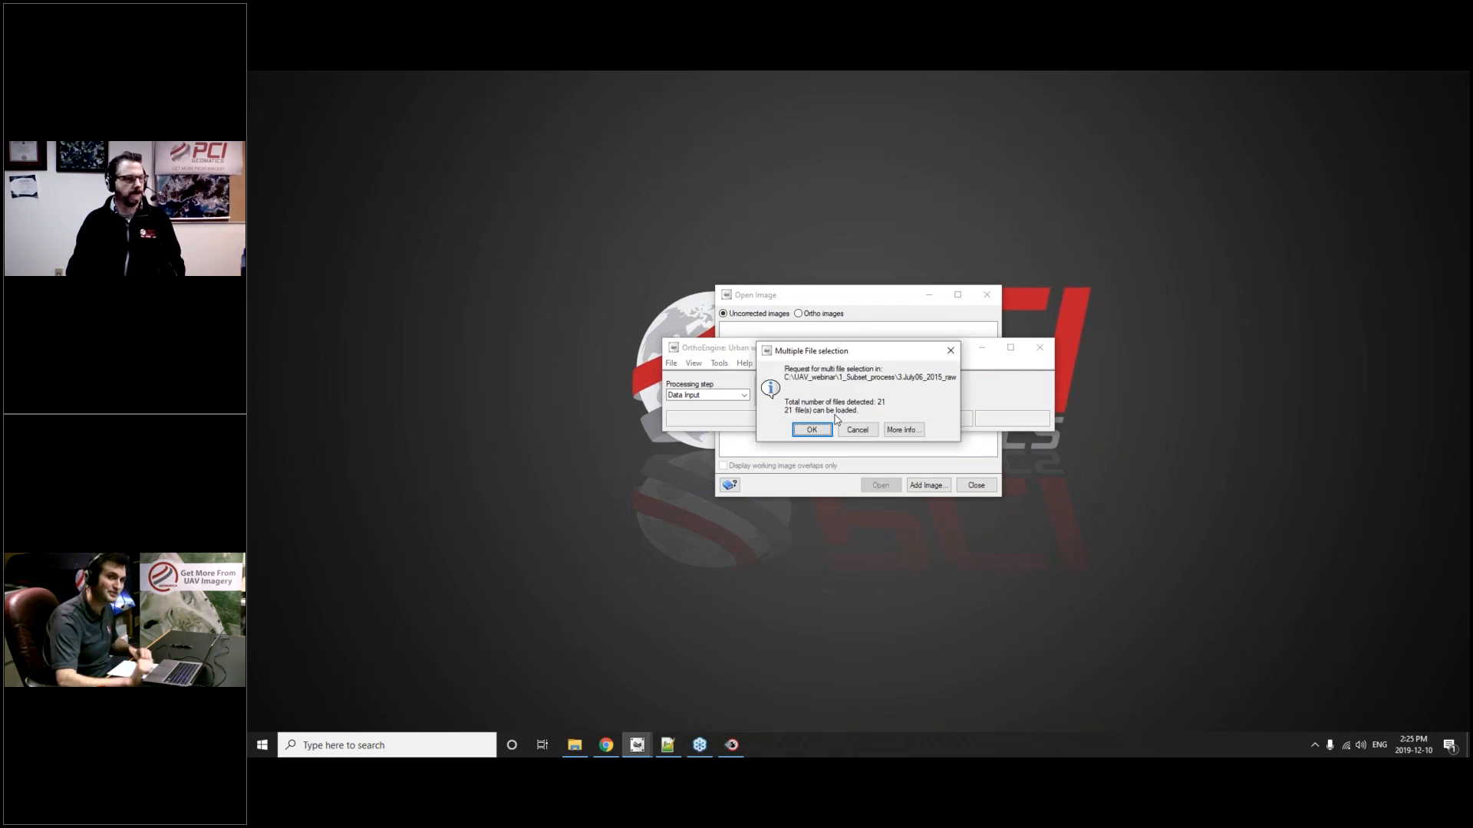
pyautogui.click(816, 433)
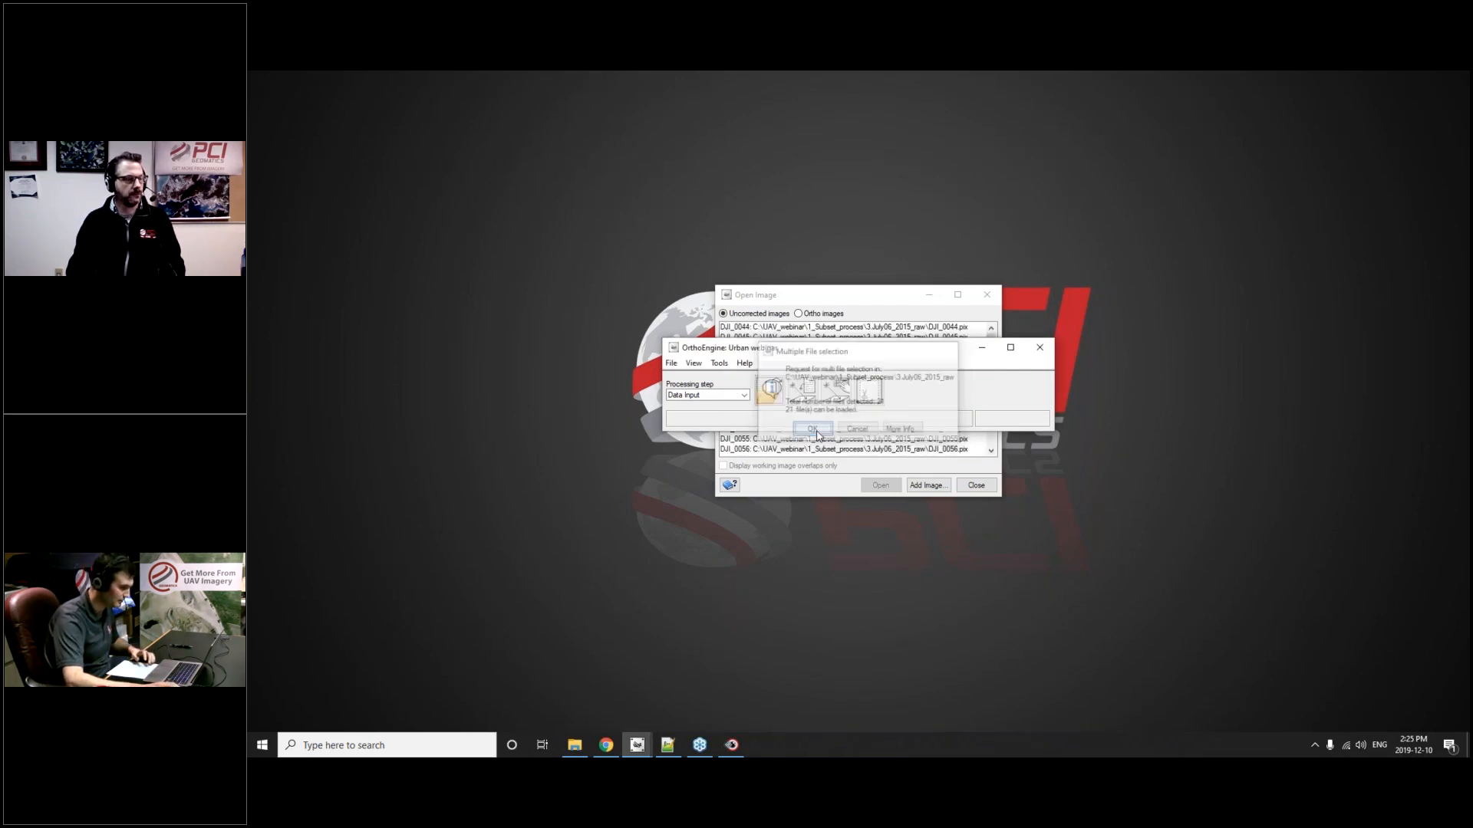
pyautogui.click(985, 300)
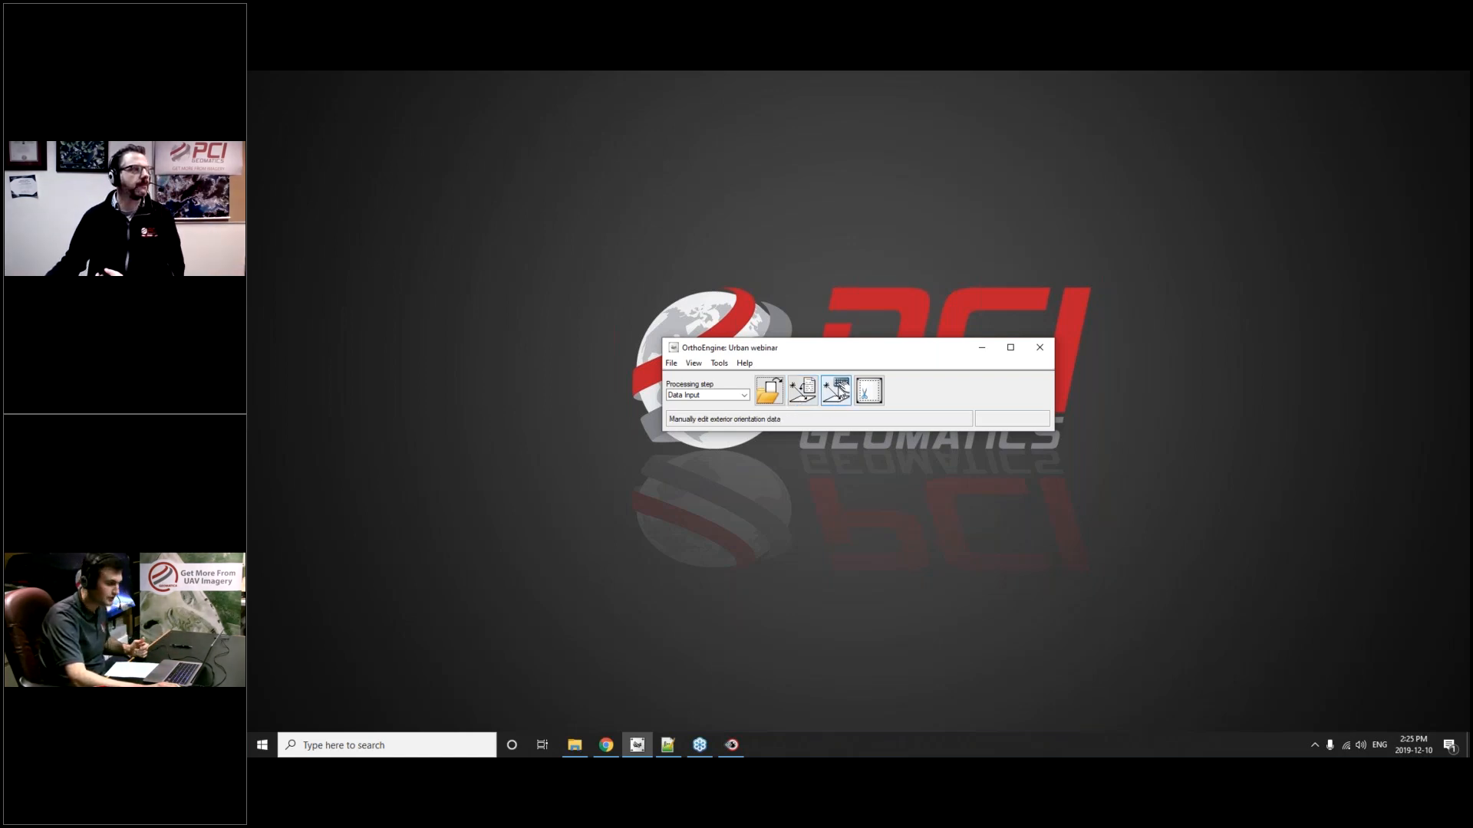
# - Open the images' exterior orientation data for a check and close it again
pyautogui.click(840, 387)
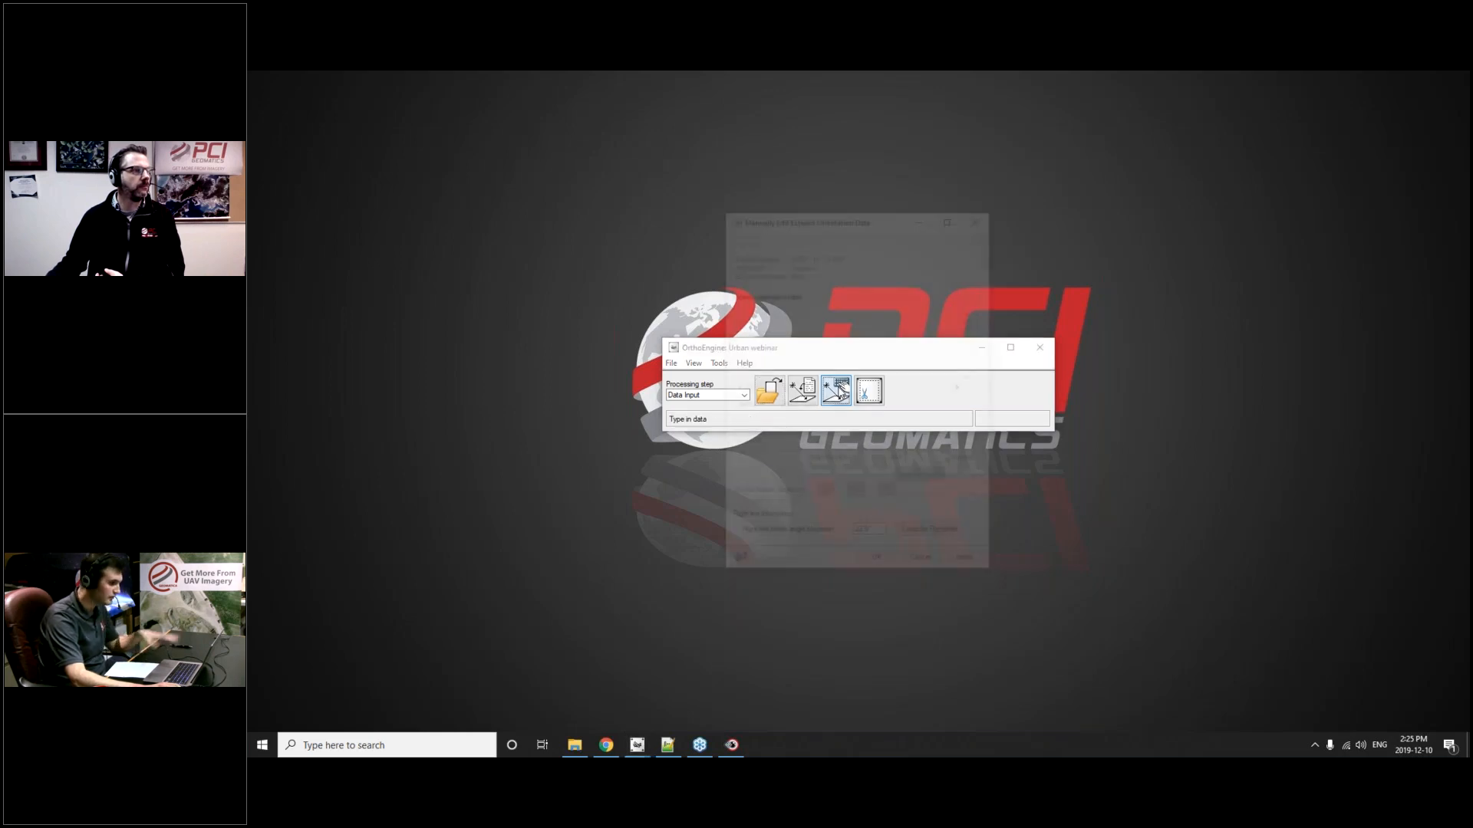
pyautogui.click(979, 215)
# - Examine the image footprints in the Project Overview, show the imagery for all images, and close the overview
pyautogui.click(693, 363)
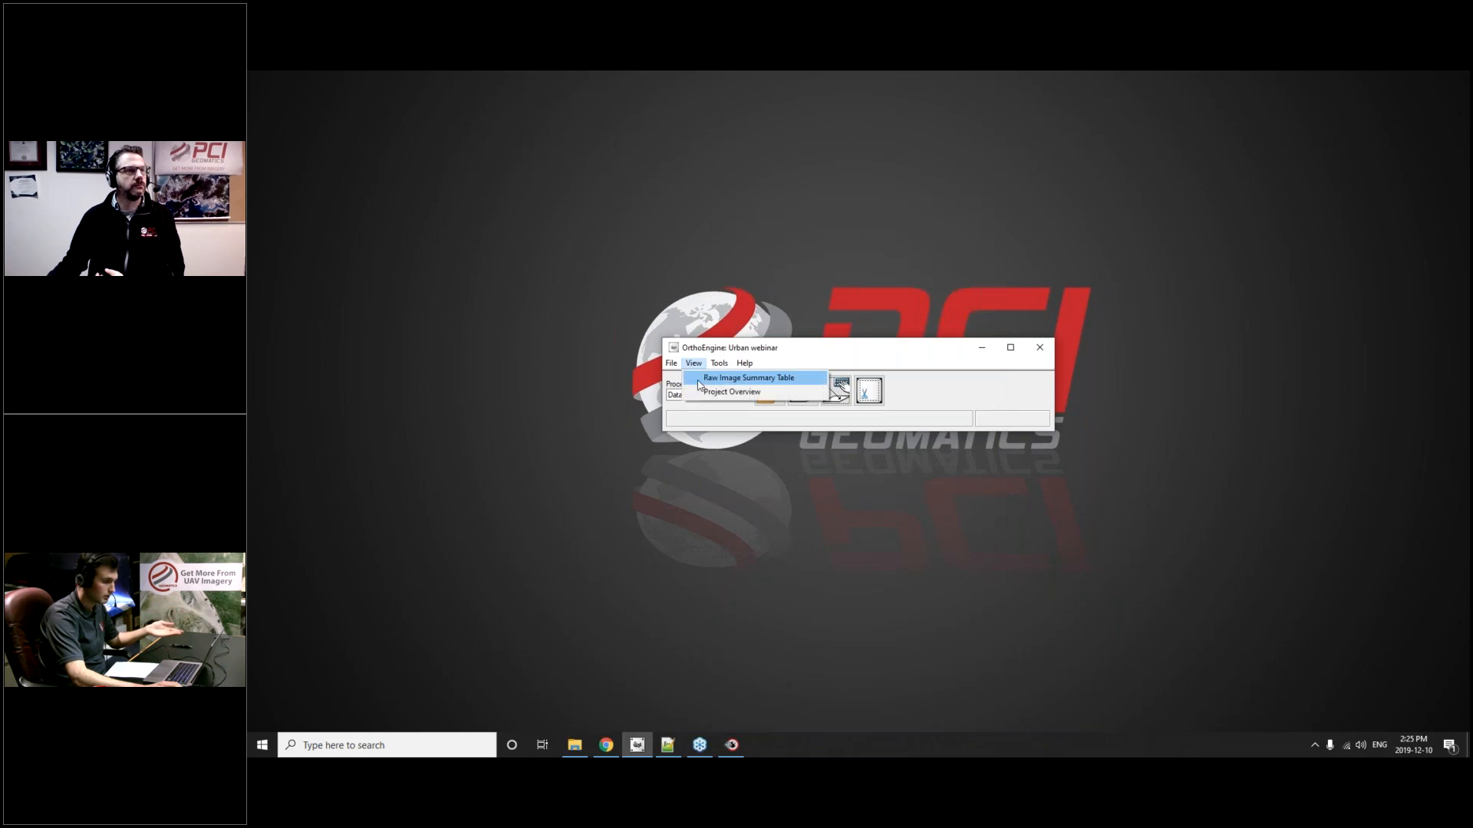
pyautogui.click(709, 392)
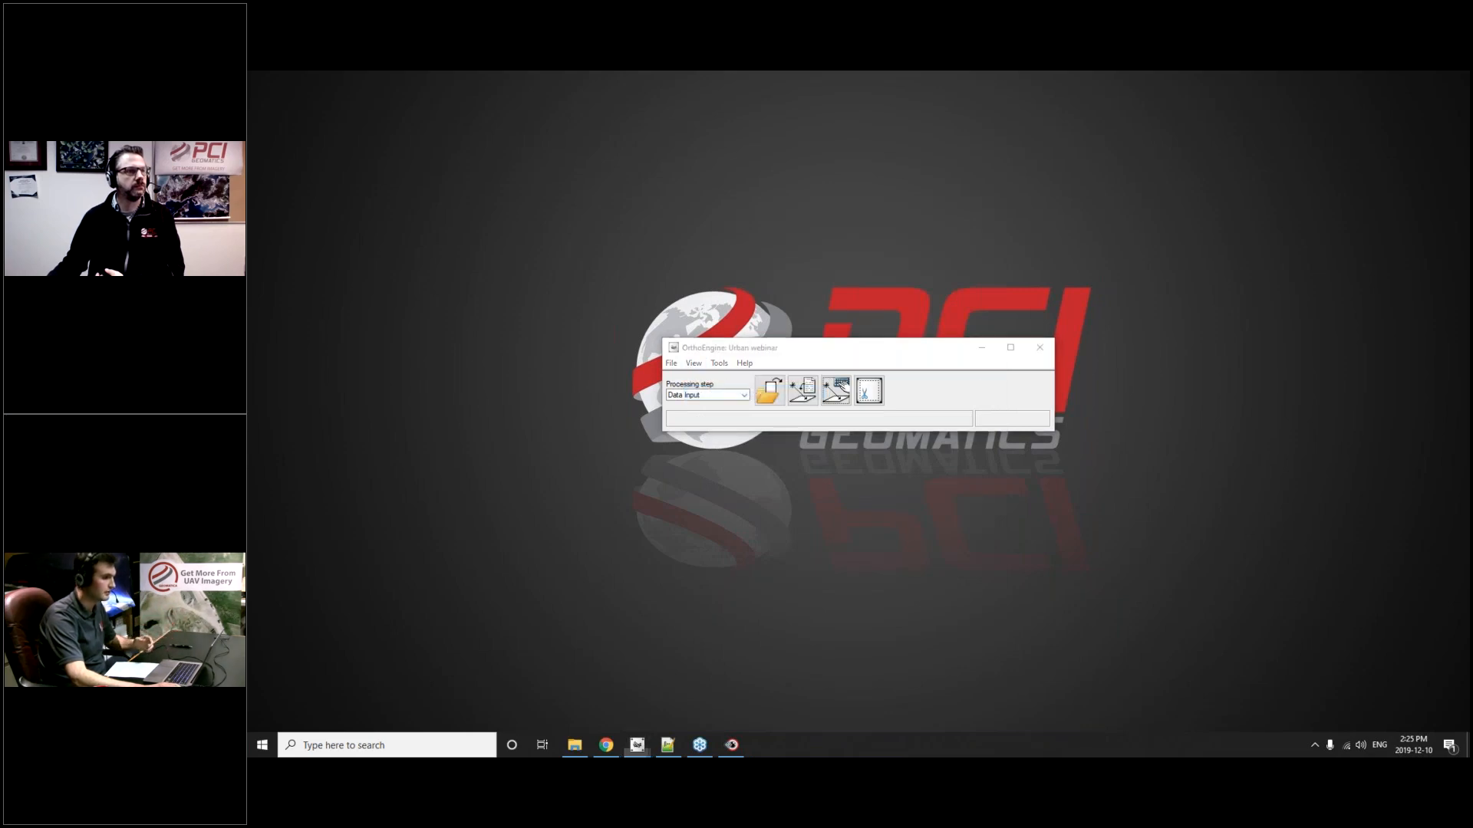
pyautogui.moveTo(1190, 206); pyautogui.dragTo(853, 172)
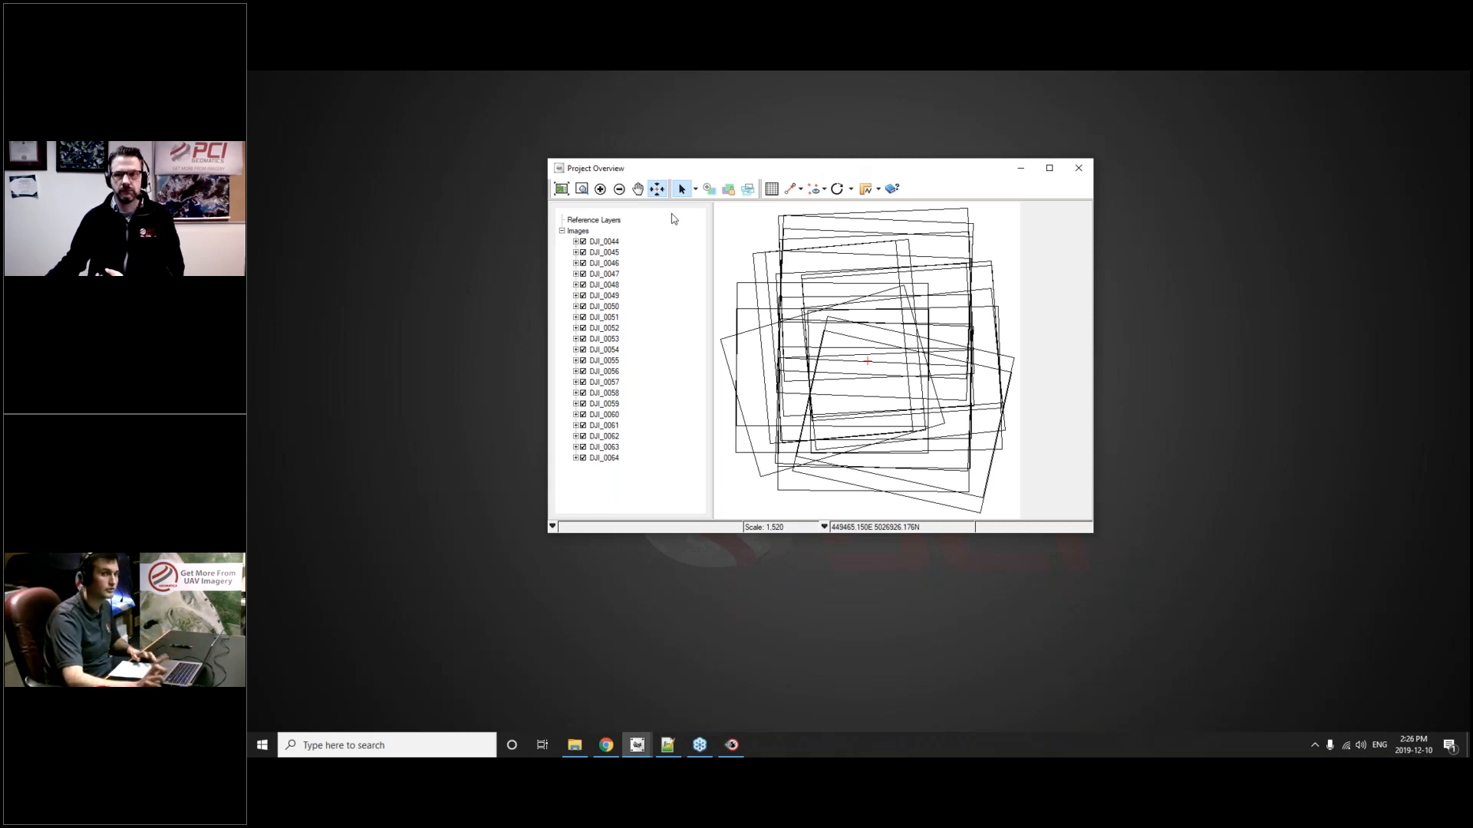
pyautogui.rightClick(579, 231)
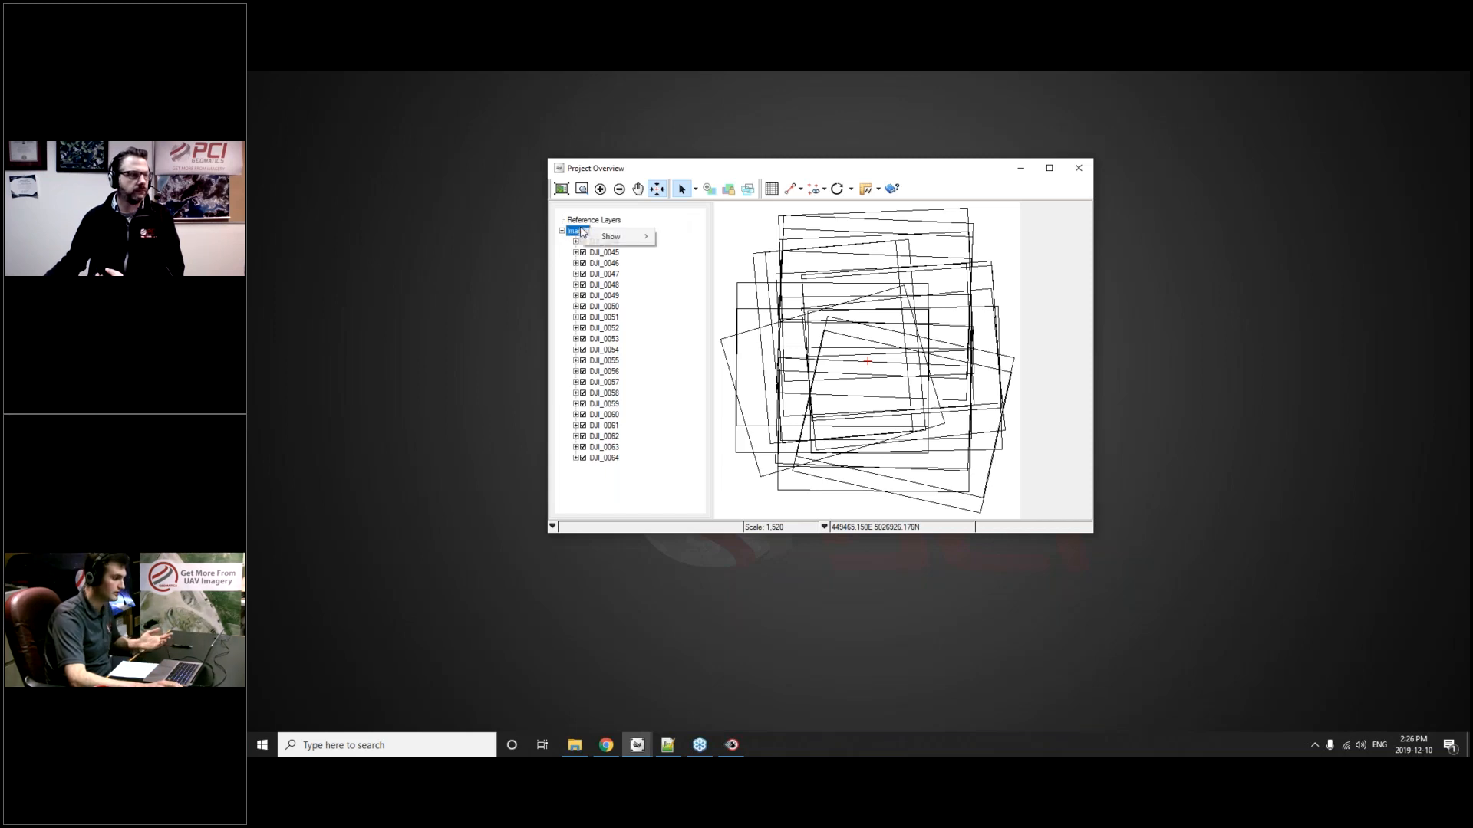
pyautogui.moveTo(611, 236)
pyautogui.click(682, 279)
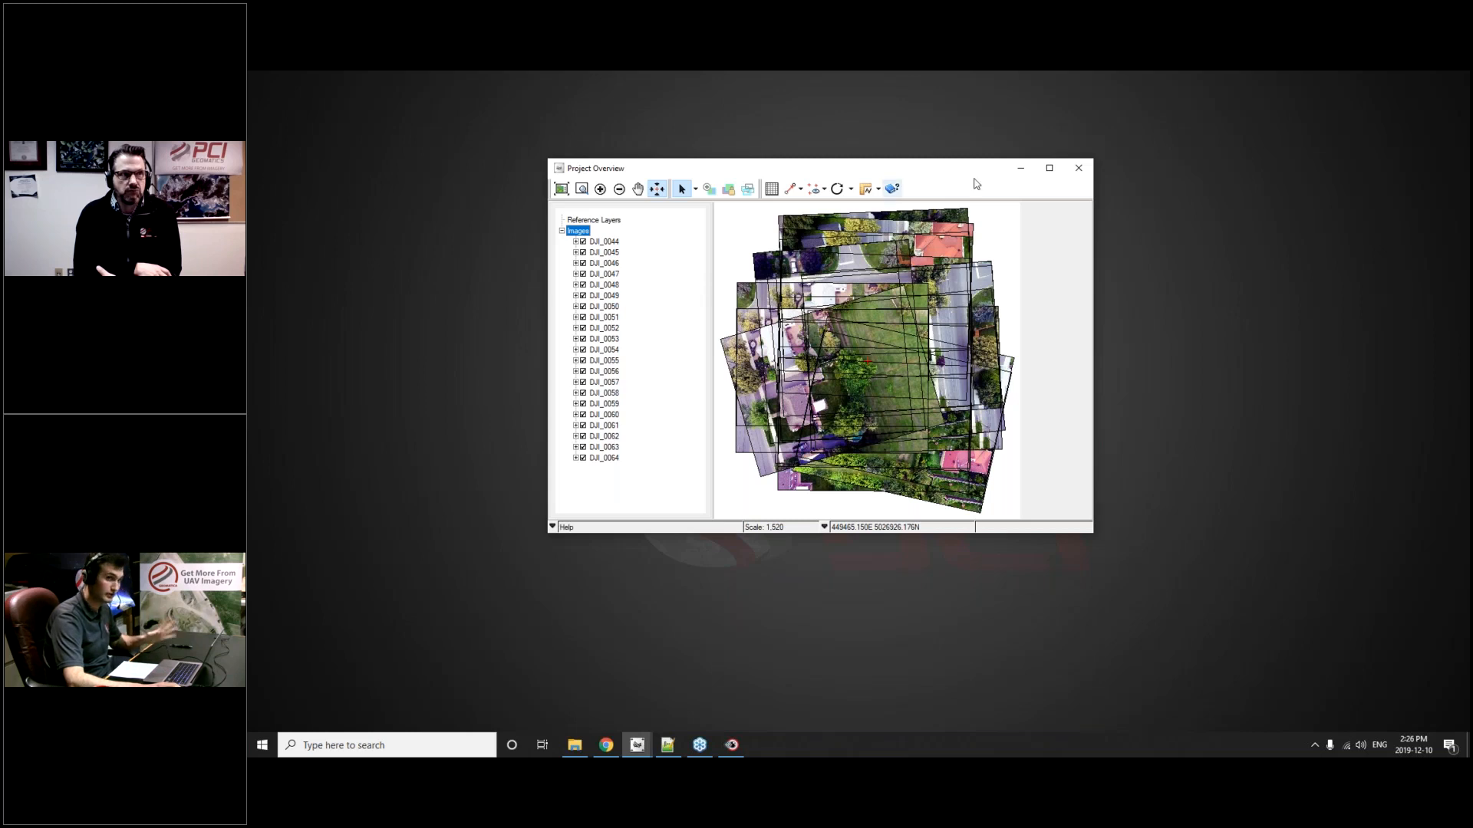
pyautogui.click(1078, 167)
# - Switch to the GCP/TP Collection processing step and set automatic tie point collection to the FBM: Feature-based matching method
pyautogui.click(706, 395)
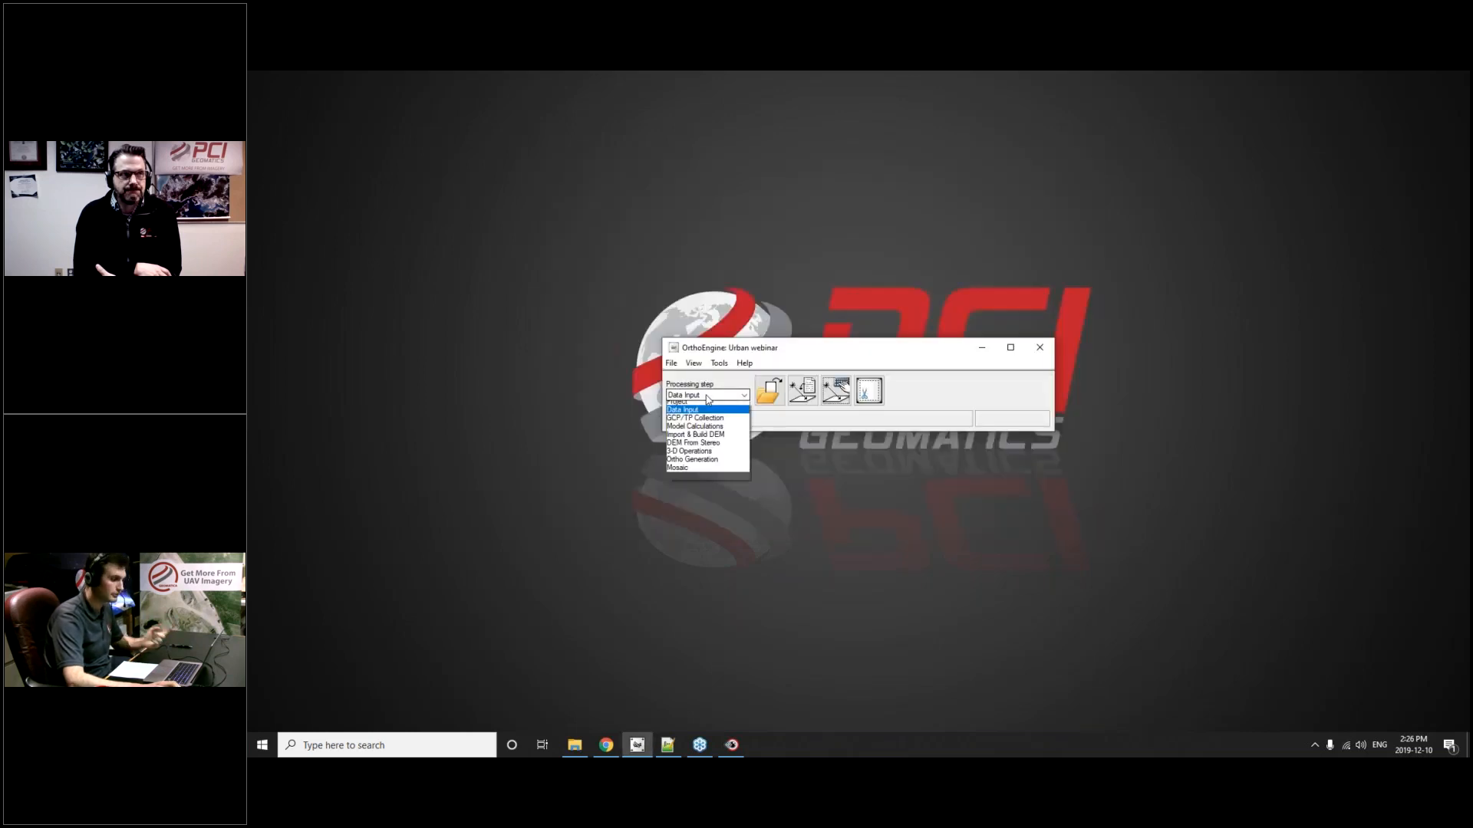
pyautogui.click(699, 423)
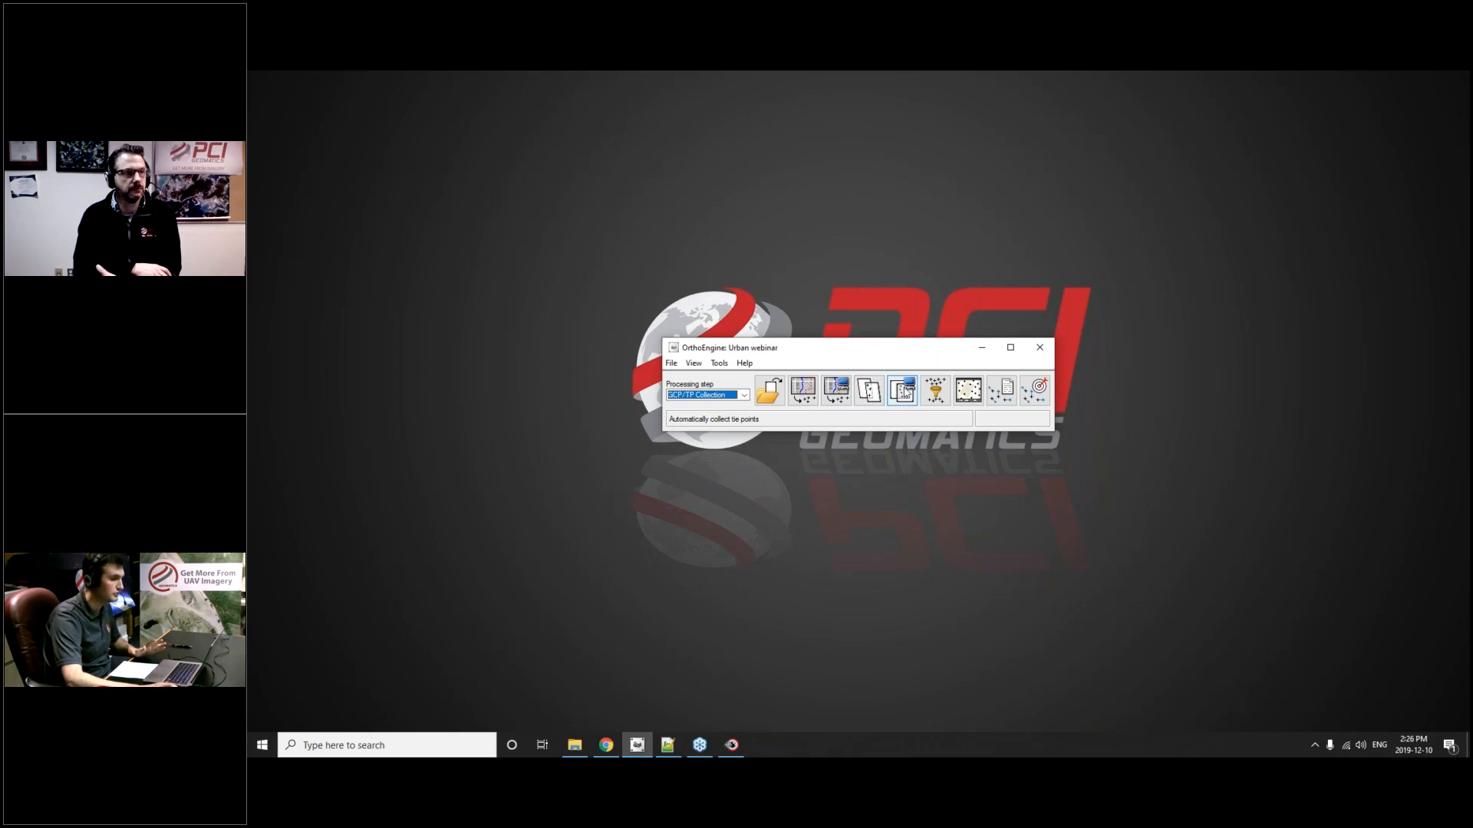
pyautogui.click(905, 392)
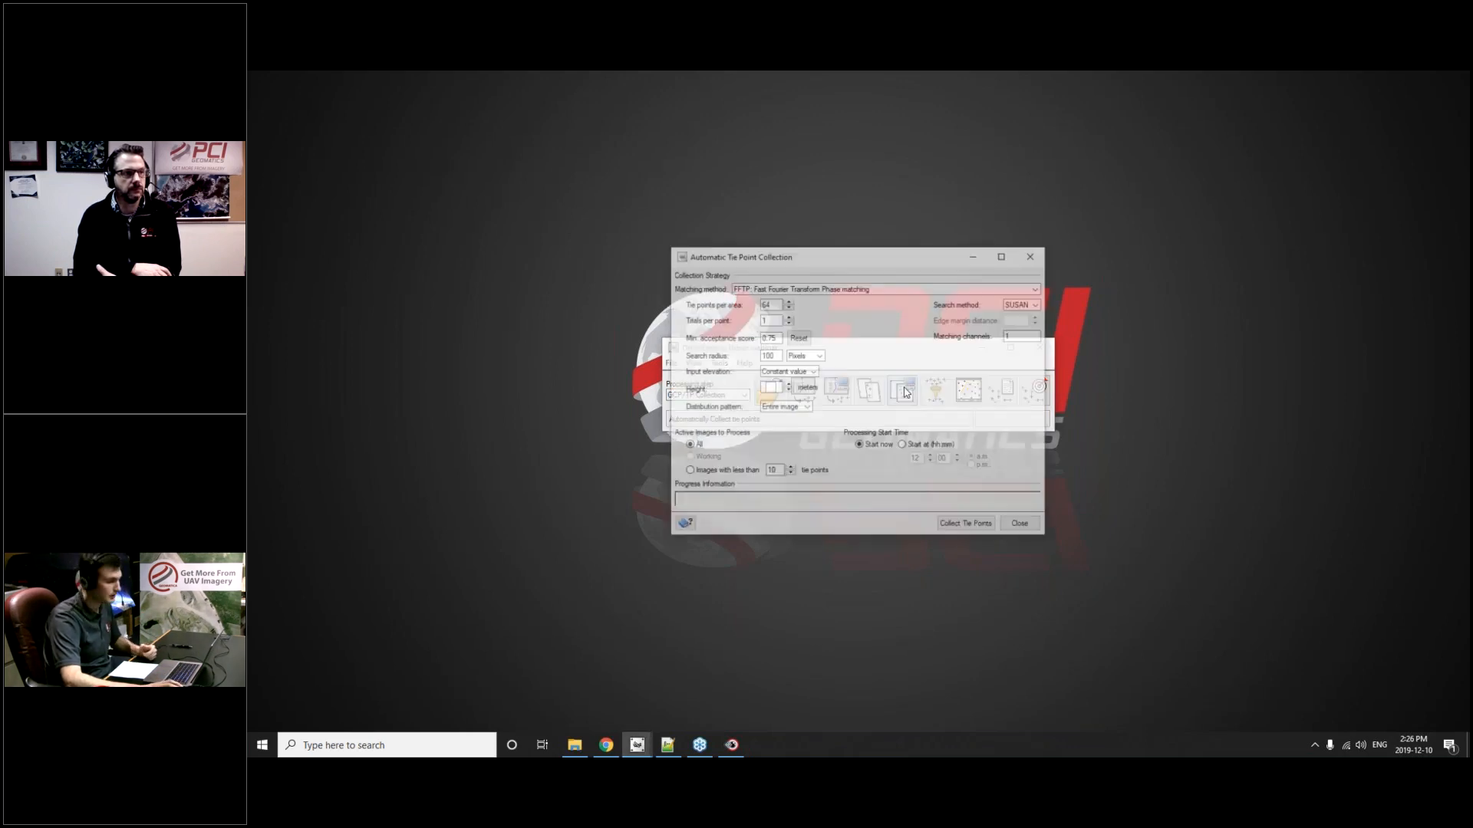
pyautogui.click(877, 289)
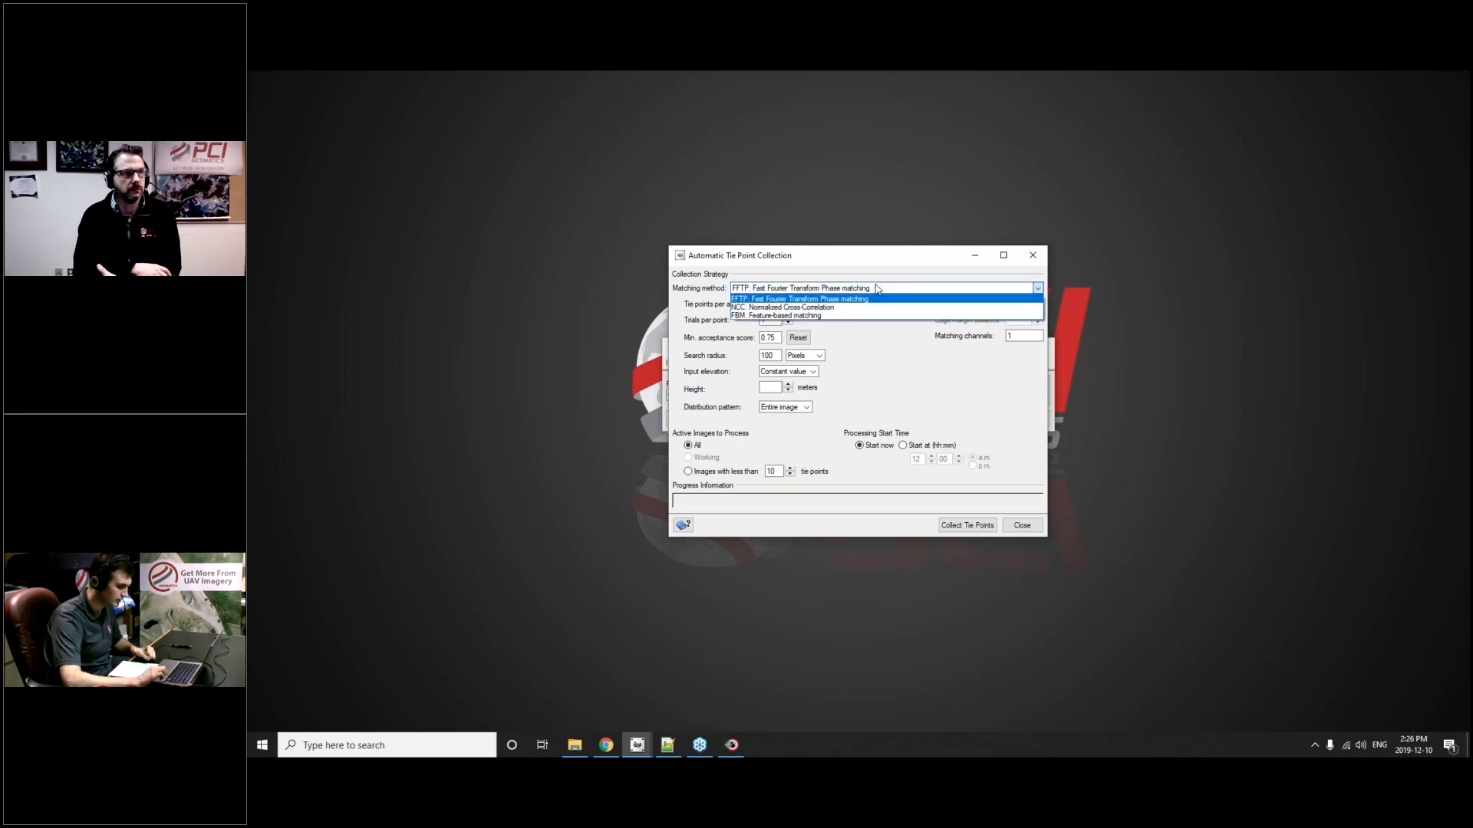
pyautogui.click(841, 315)
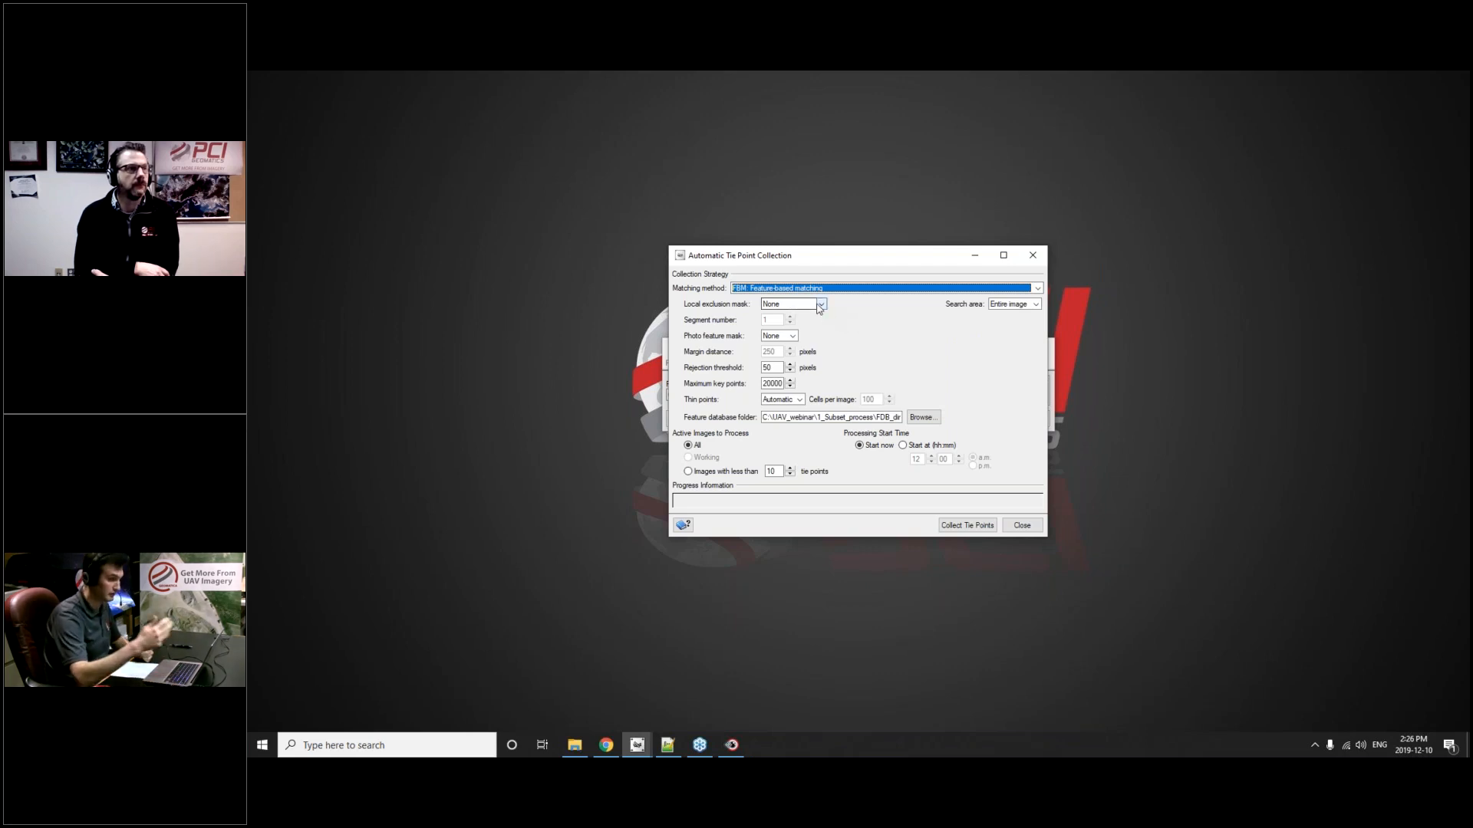
pyautogui.click(823, 307)
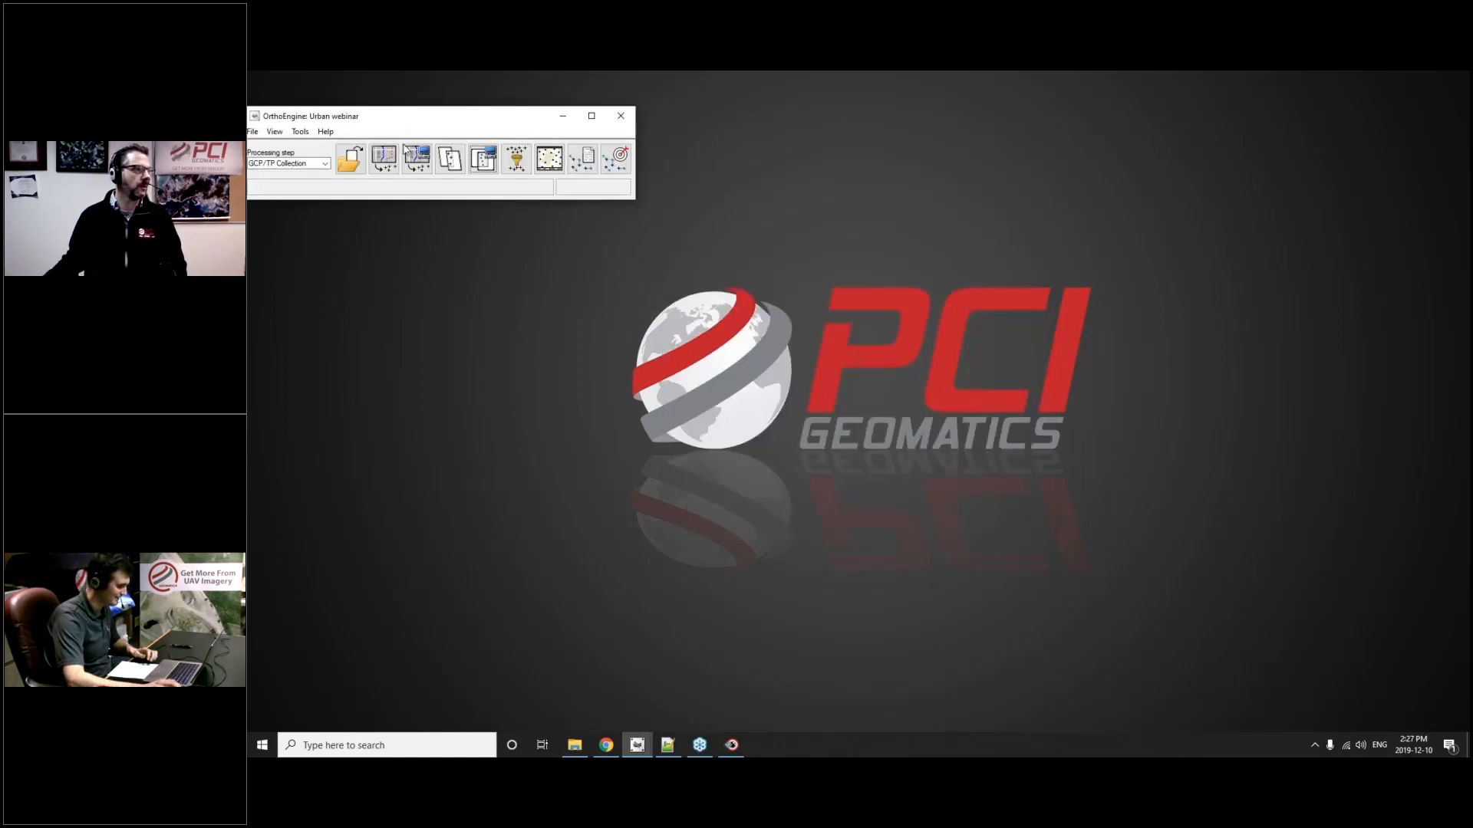
# - Open the previously processed project FBM_Collected.prj from the AT_Process folder and place its window clear of the current project
pyautogui.click(575, 744)
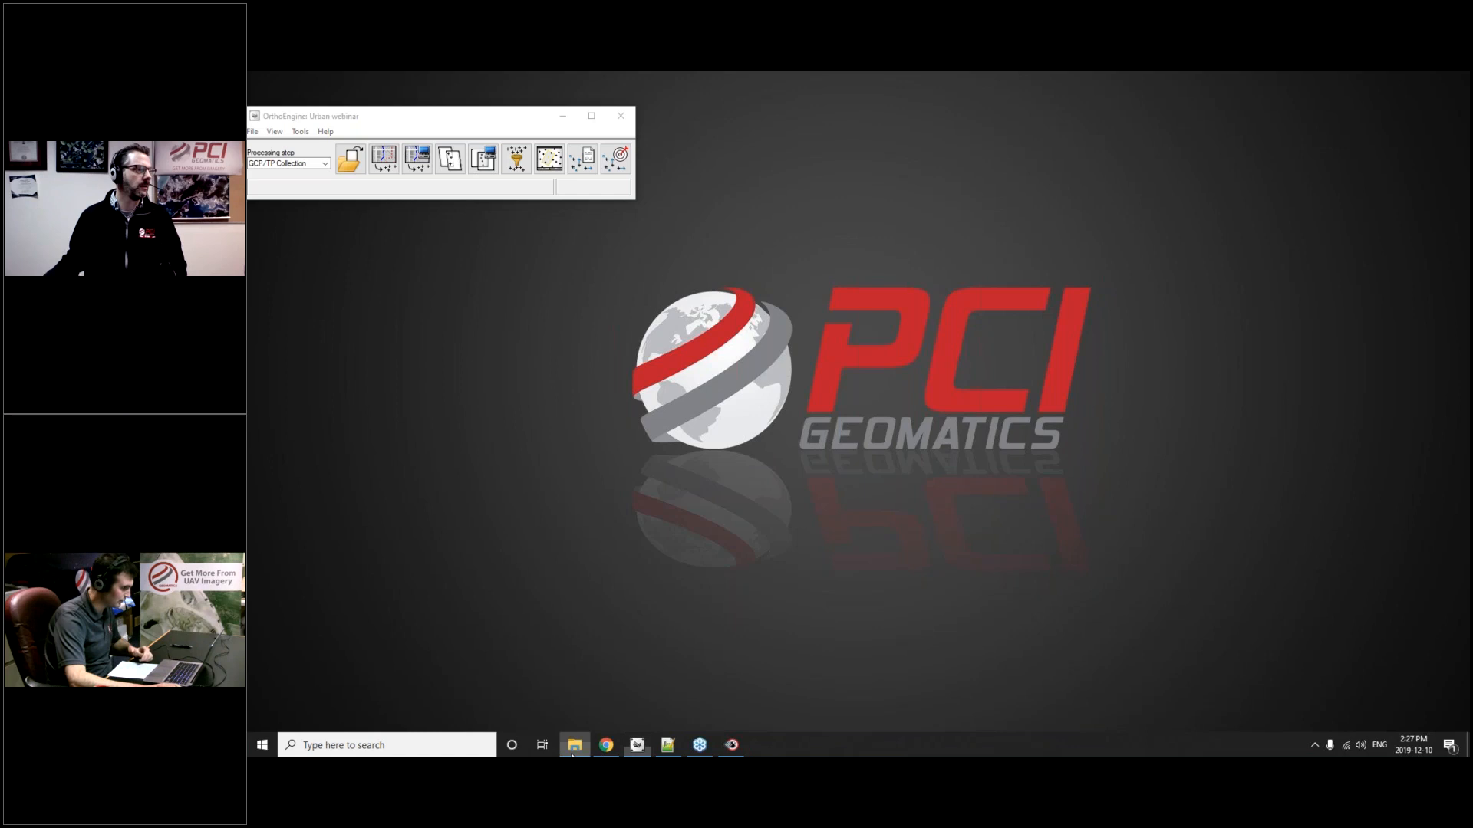
pyautogui.moveTo(755, 137); pyautogui.dragTo(848, 179)
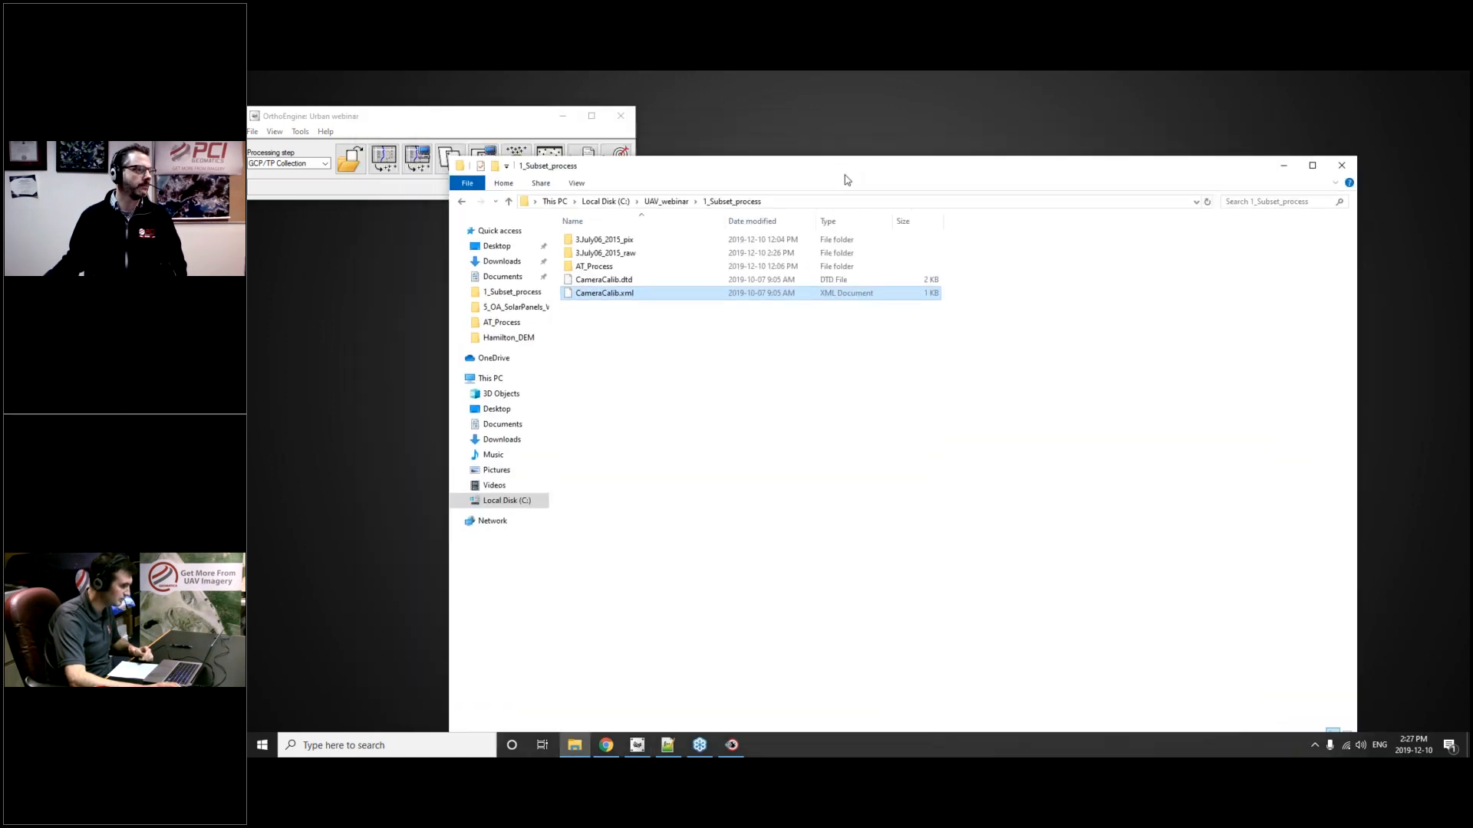
pyautogui.doubleClick(618, 268)
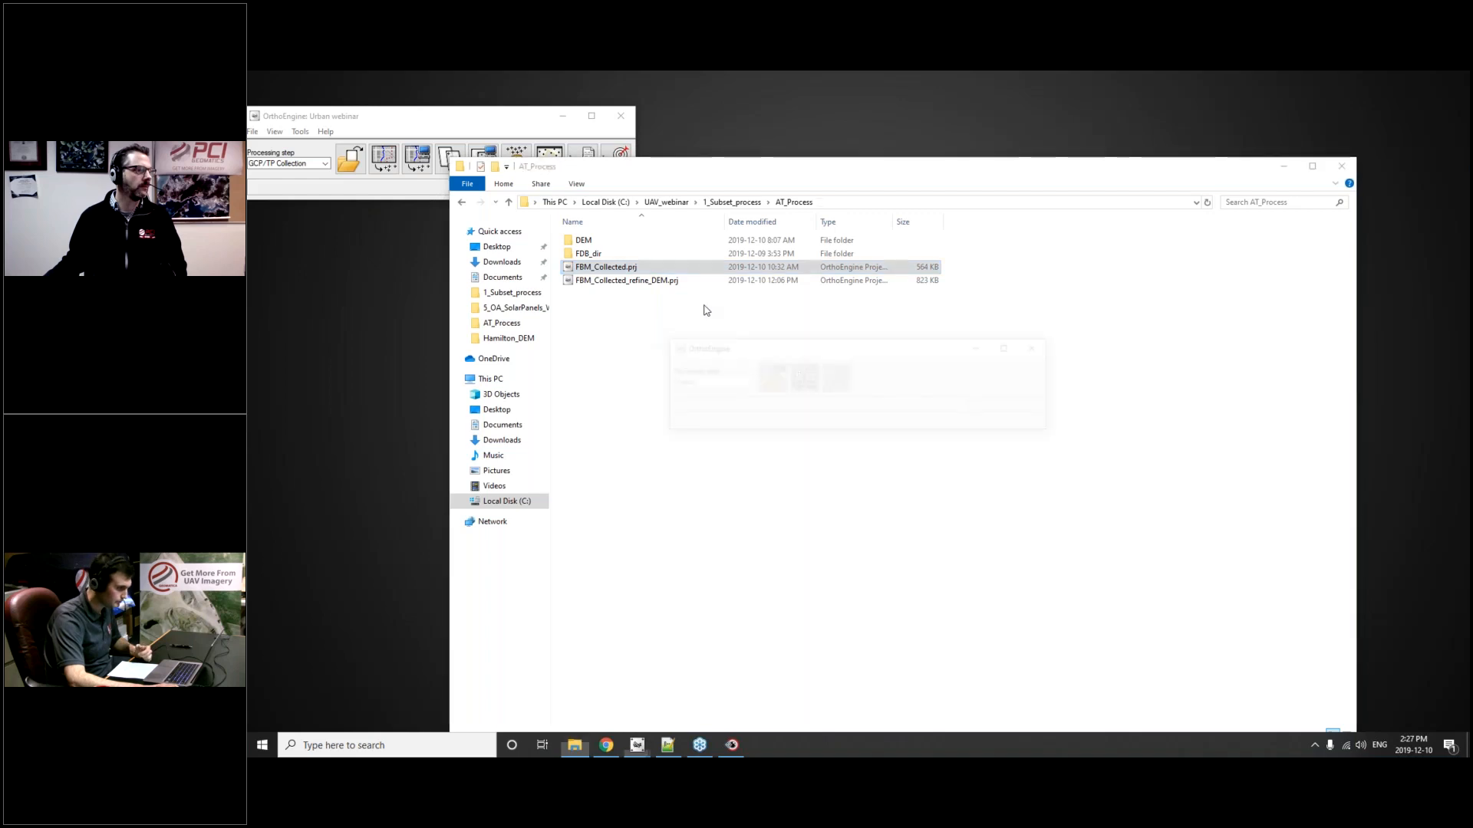
pyautogui.click(1285, 169)
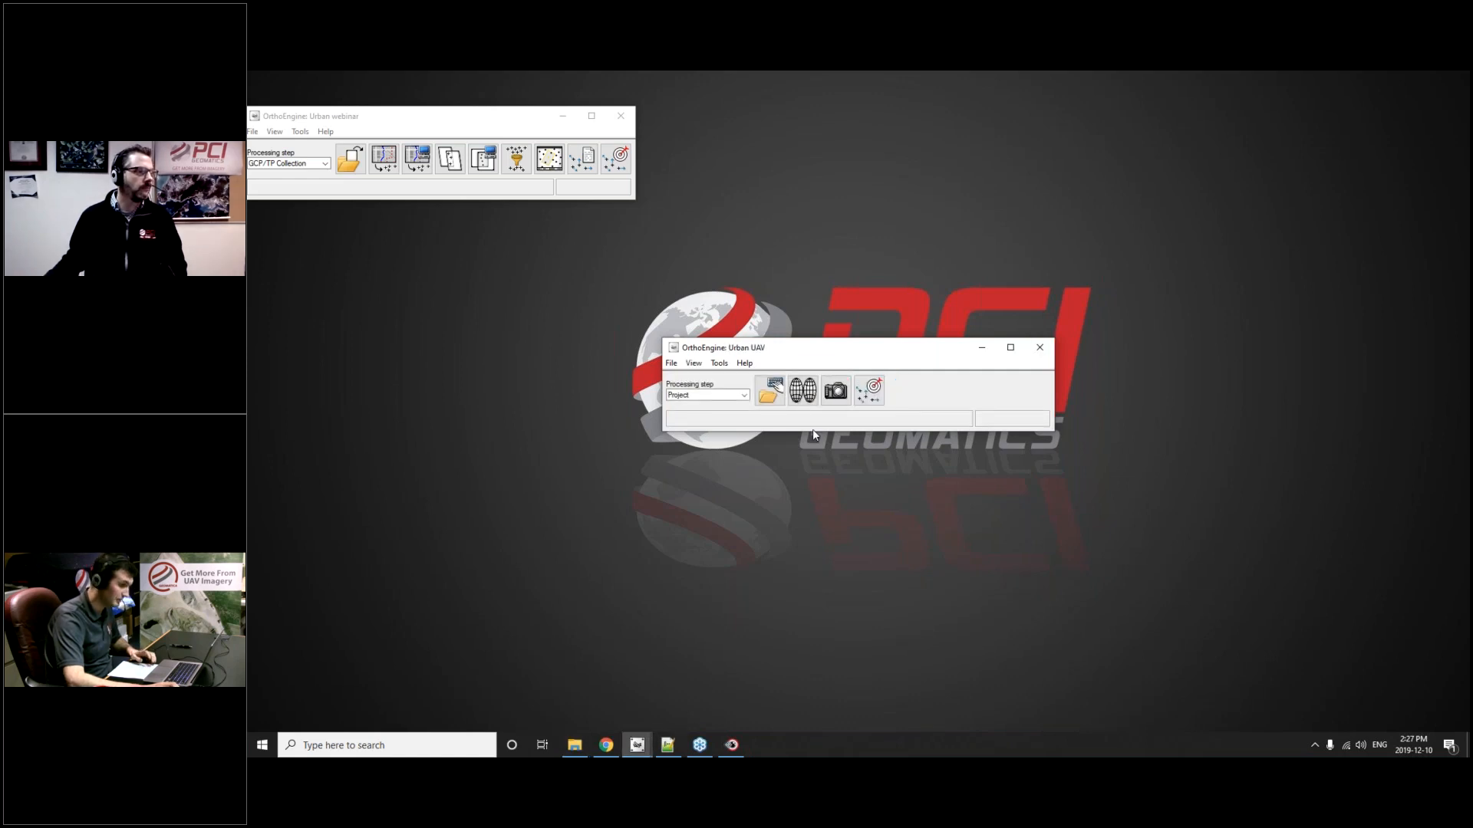
pyautogui.moveTo(800, 352); pyautogui.dragTo(1124, 372)
# - Open the Urban UAV project's overview to compare the image layout, and close the Urban webinar project's overview
pyautogui.click(1017, 383)
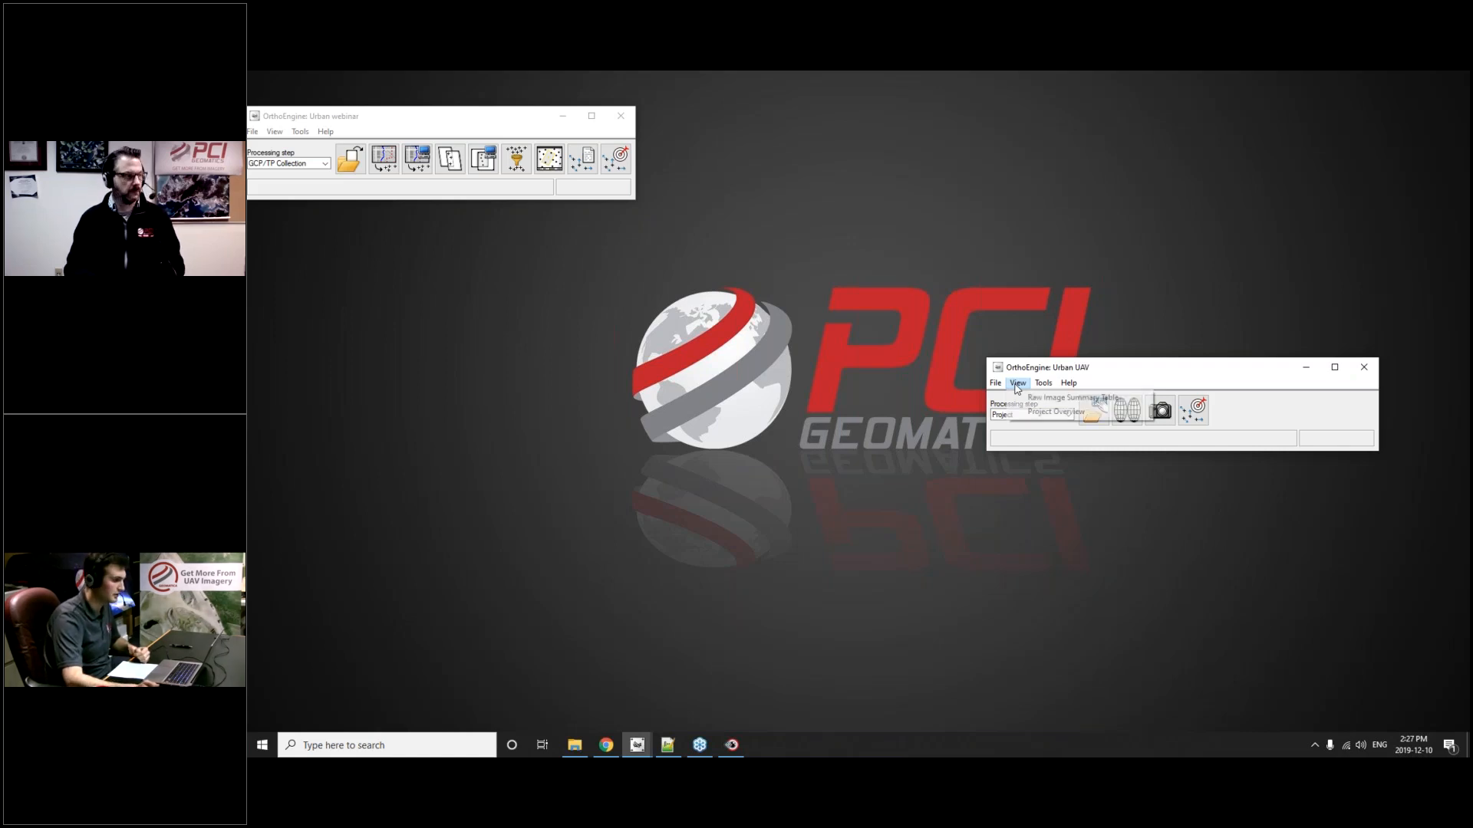
pyautogui.click(1056, 412)
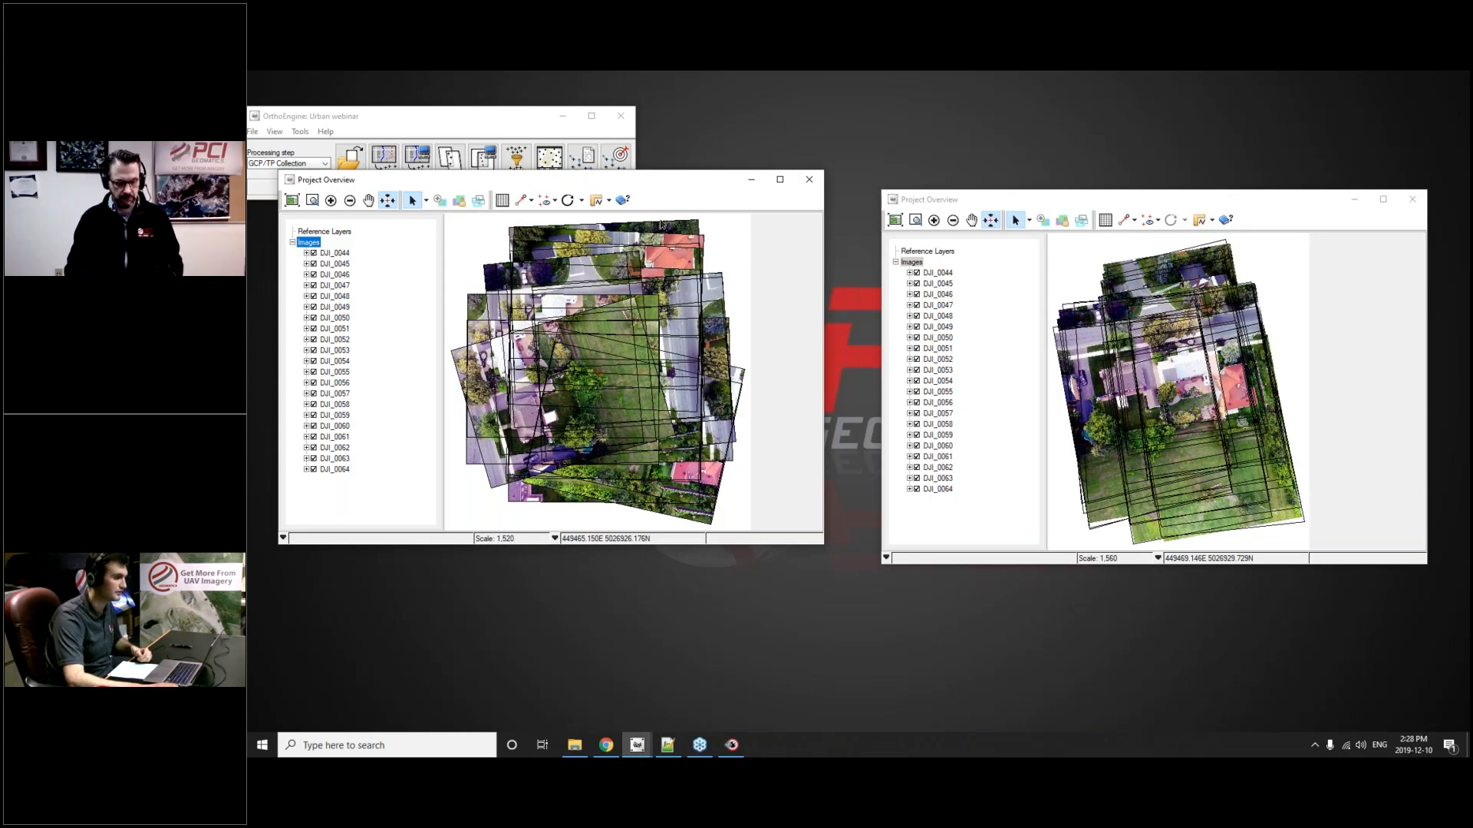
pyautogui.click(815, 183)
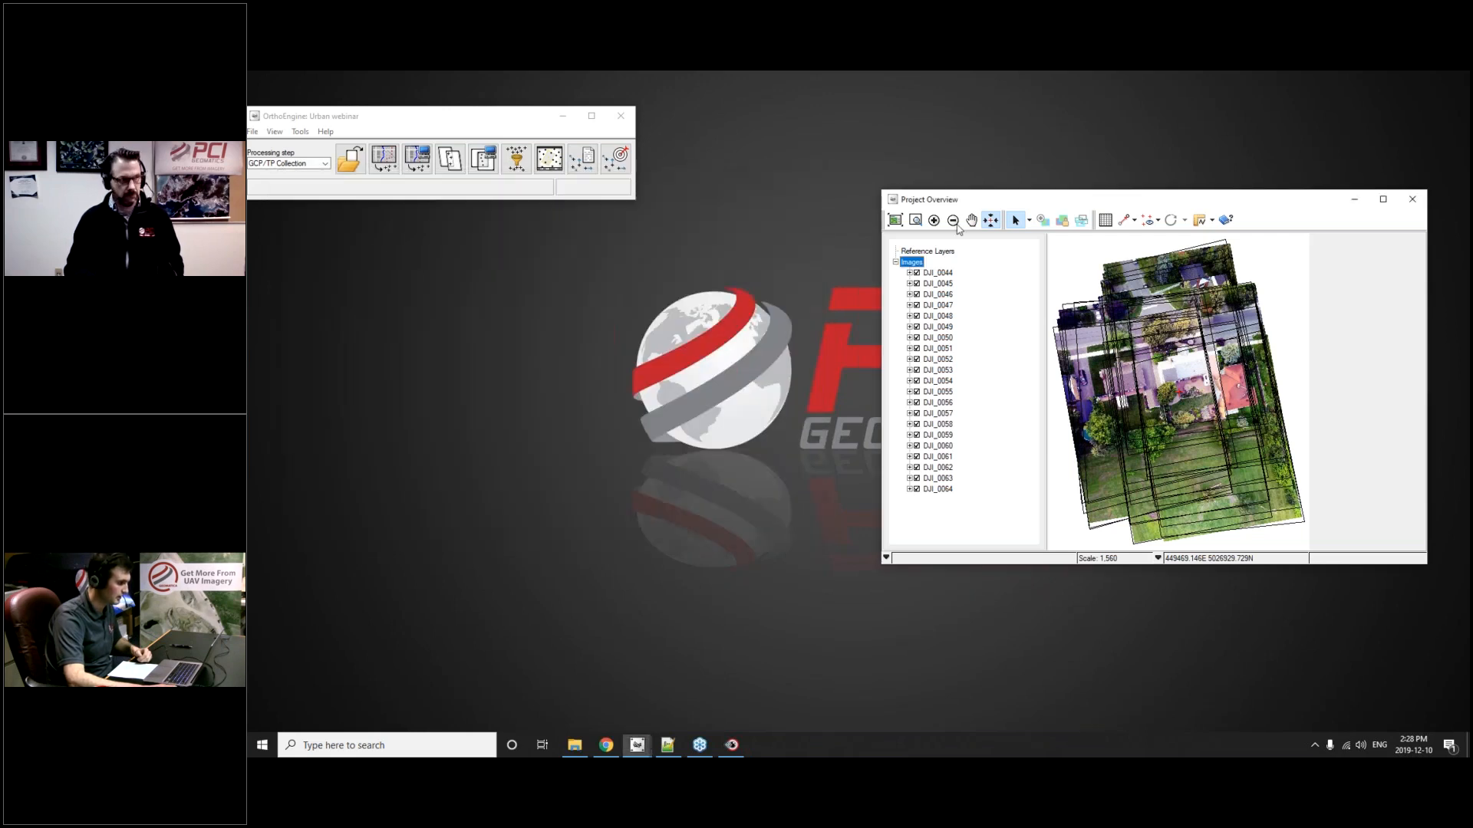
# - Hide the imagery of all images in the Urban UAV overview, leaving only the footprints and tie points
pyautogui.moveTo(978, 190); pyautogui.dragTo(979, 178)
pyautogui.rightClick(917, 250)
pyautogui.moveTo(944, 259)
pyautogui.click(1025, 318)
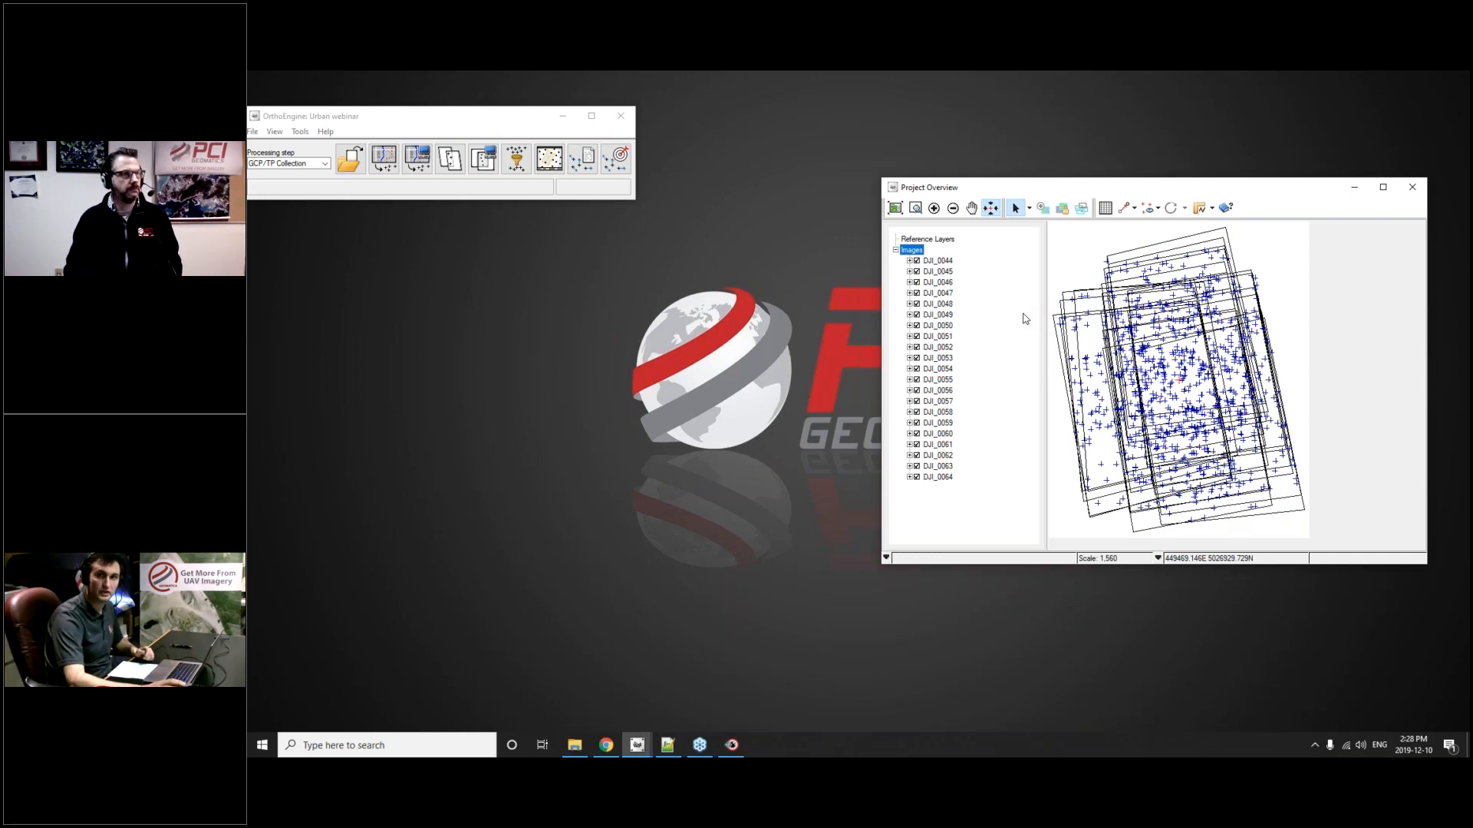
# - Show the tie points with color-coded connectivity for inspection, and close the color legend and the project overview
pyautogui.moveTo(1090, 190); pyautogui.dragTo(951, 155)
pyautogui.click(1016, 175)
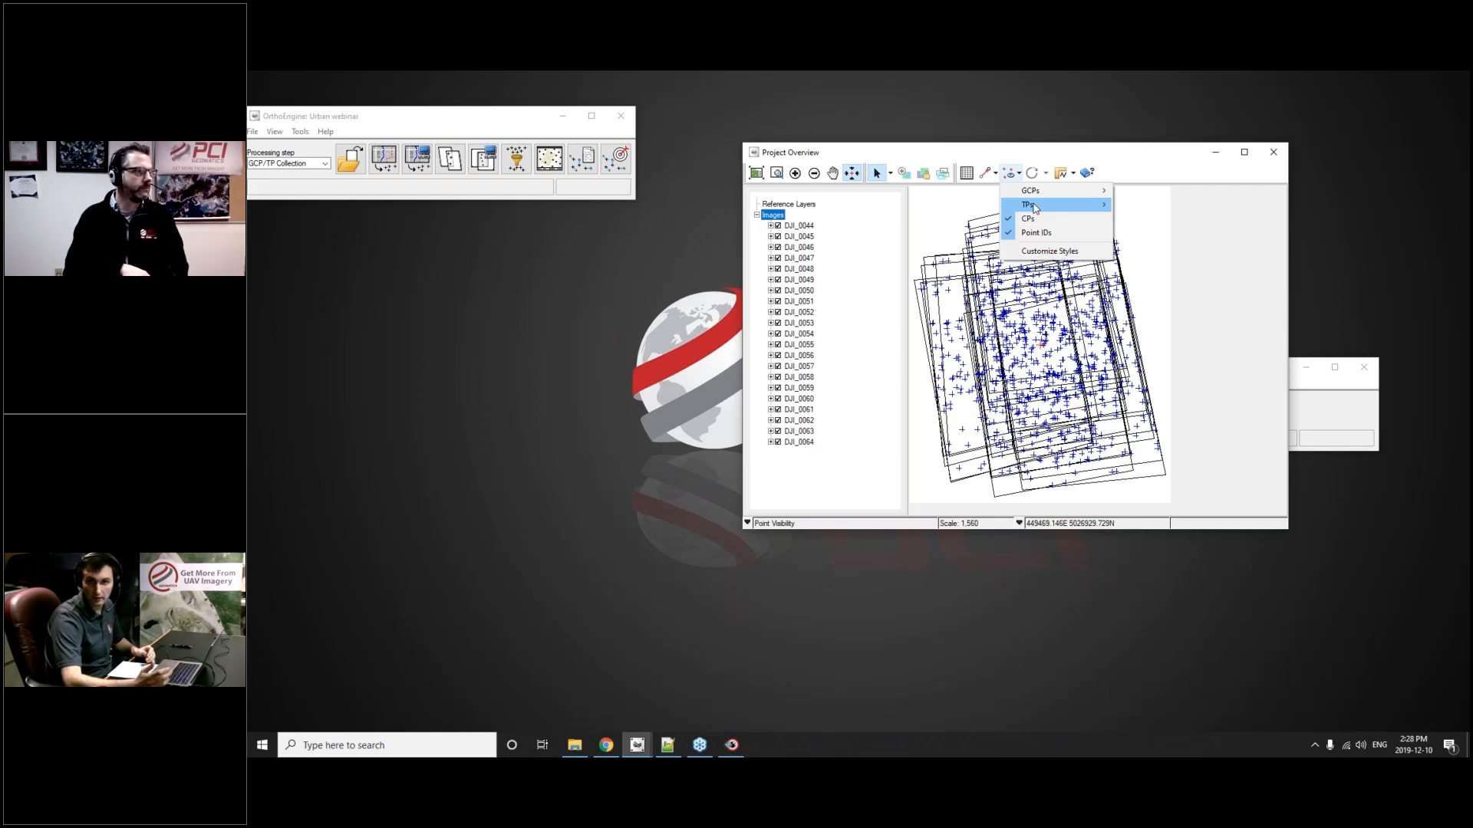
pyautogui.click(1034, 207)
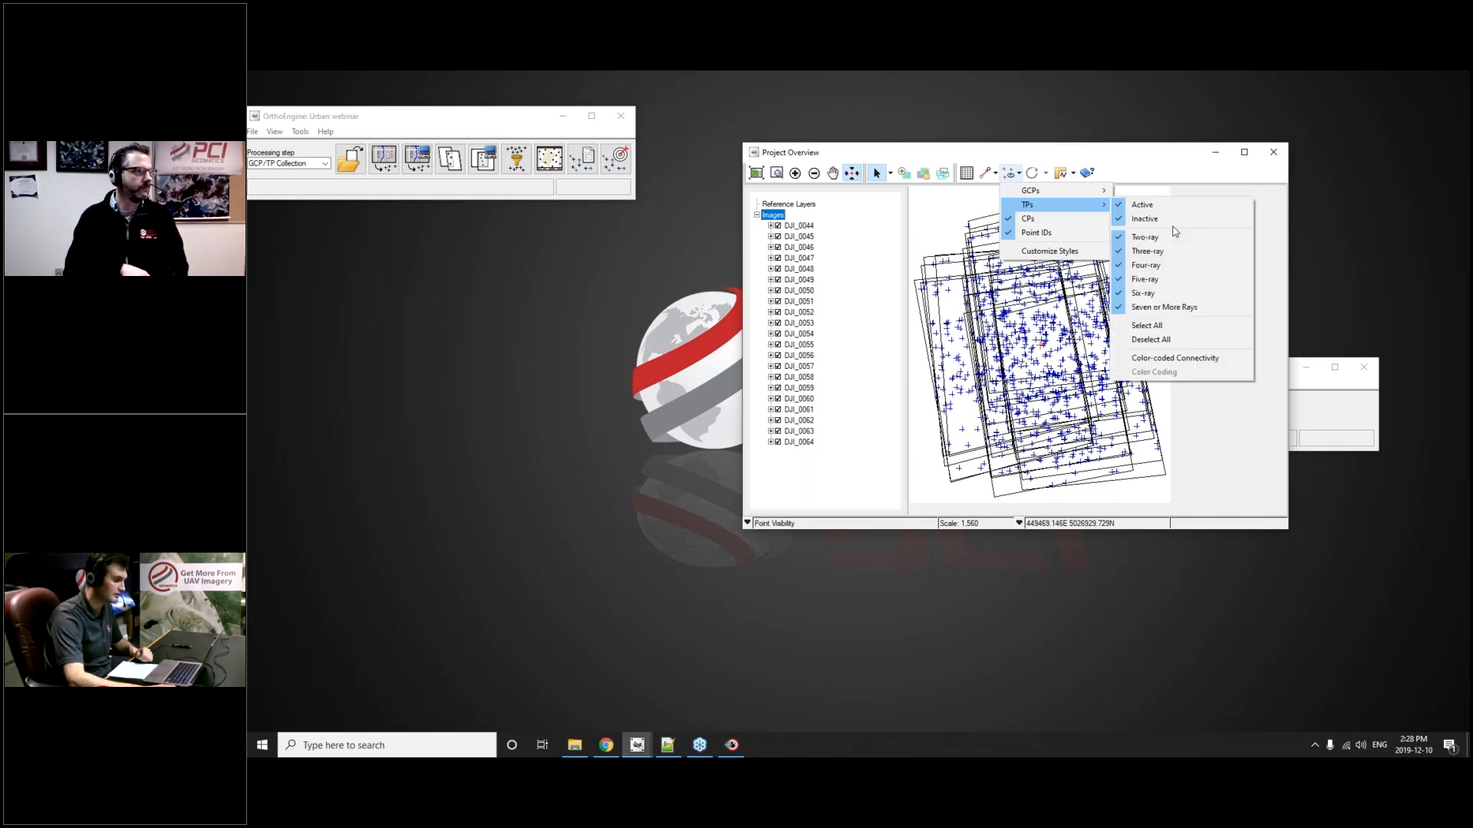
pyautogui.click(1162, 355)
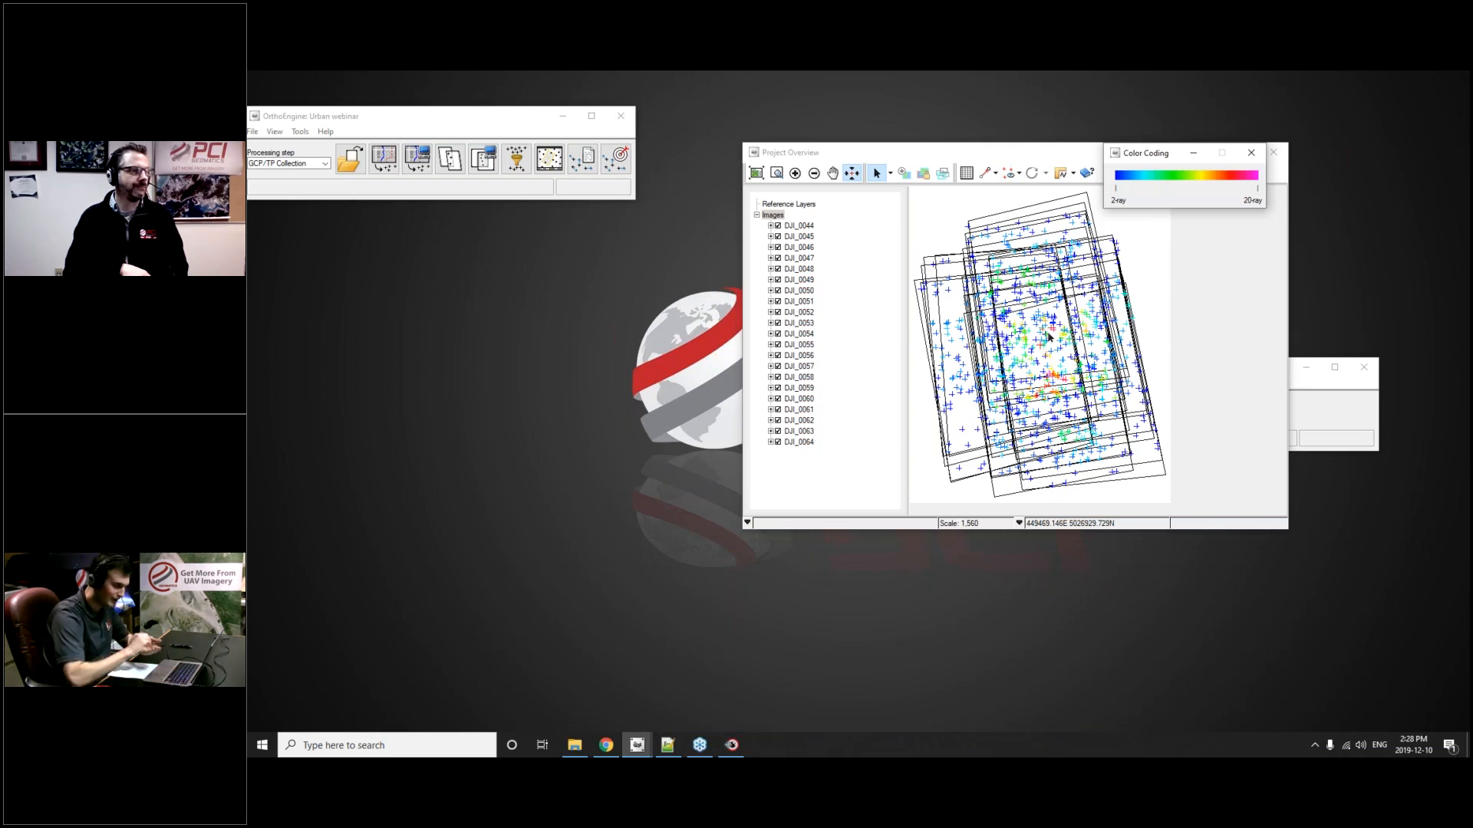
pyautogui.click(1250, 154)
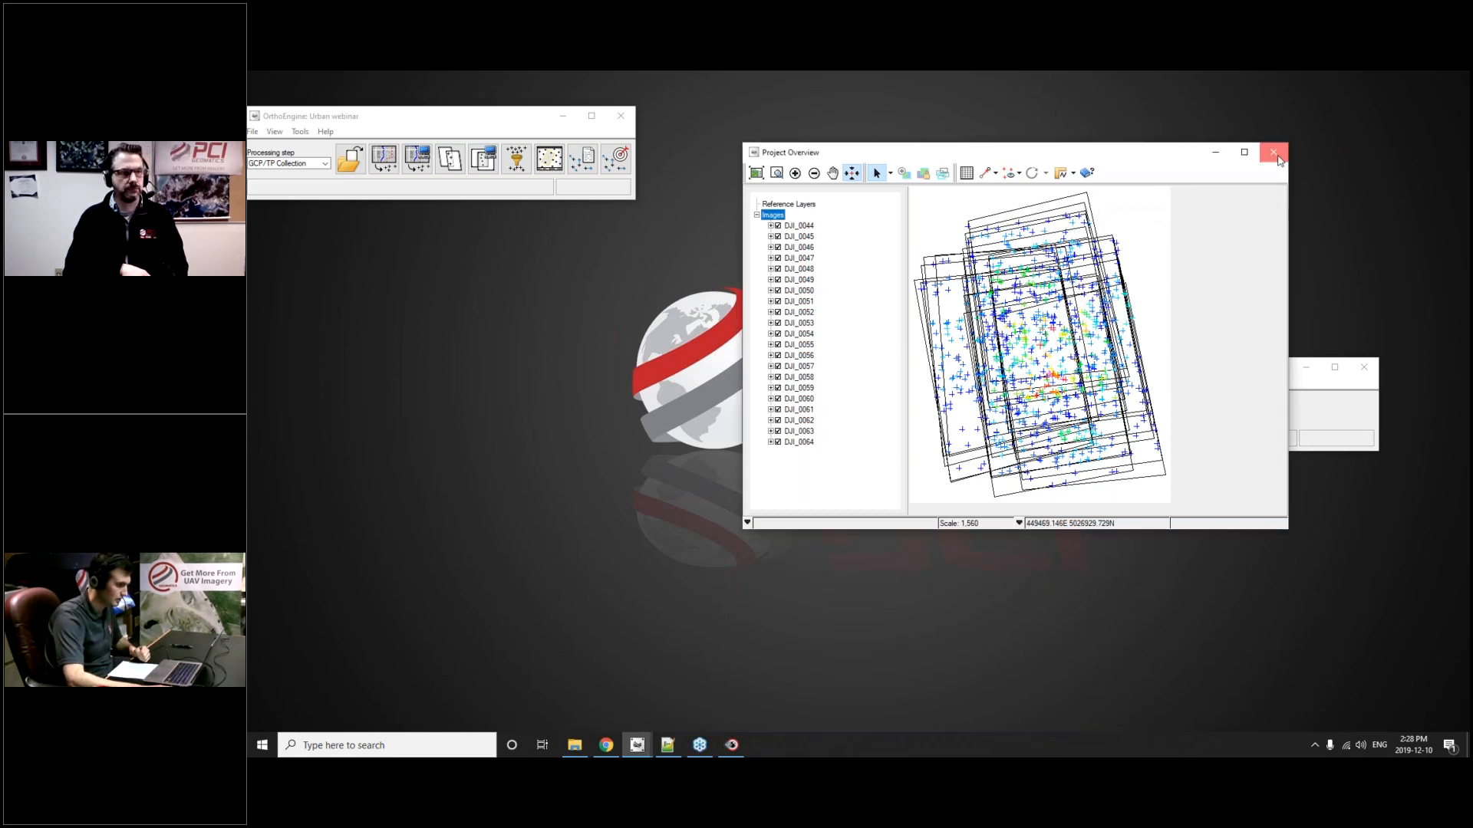
pyautogui.click(1274, 152)
# - Switch the Urban UAV project to GCP/TP Collection, open its residual report and compute the model
pyautogui.moveTo(1197, 368); pyautogui.dragTo(1217, 187)
pyautogui.click(1061, 228)
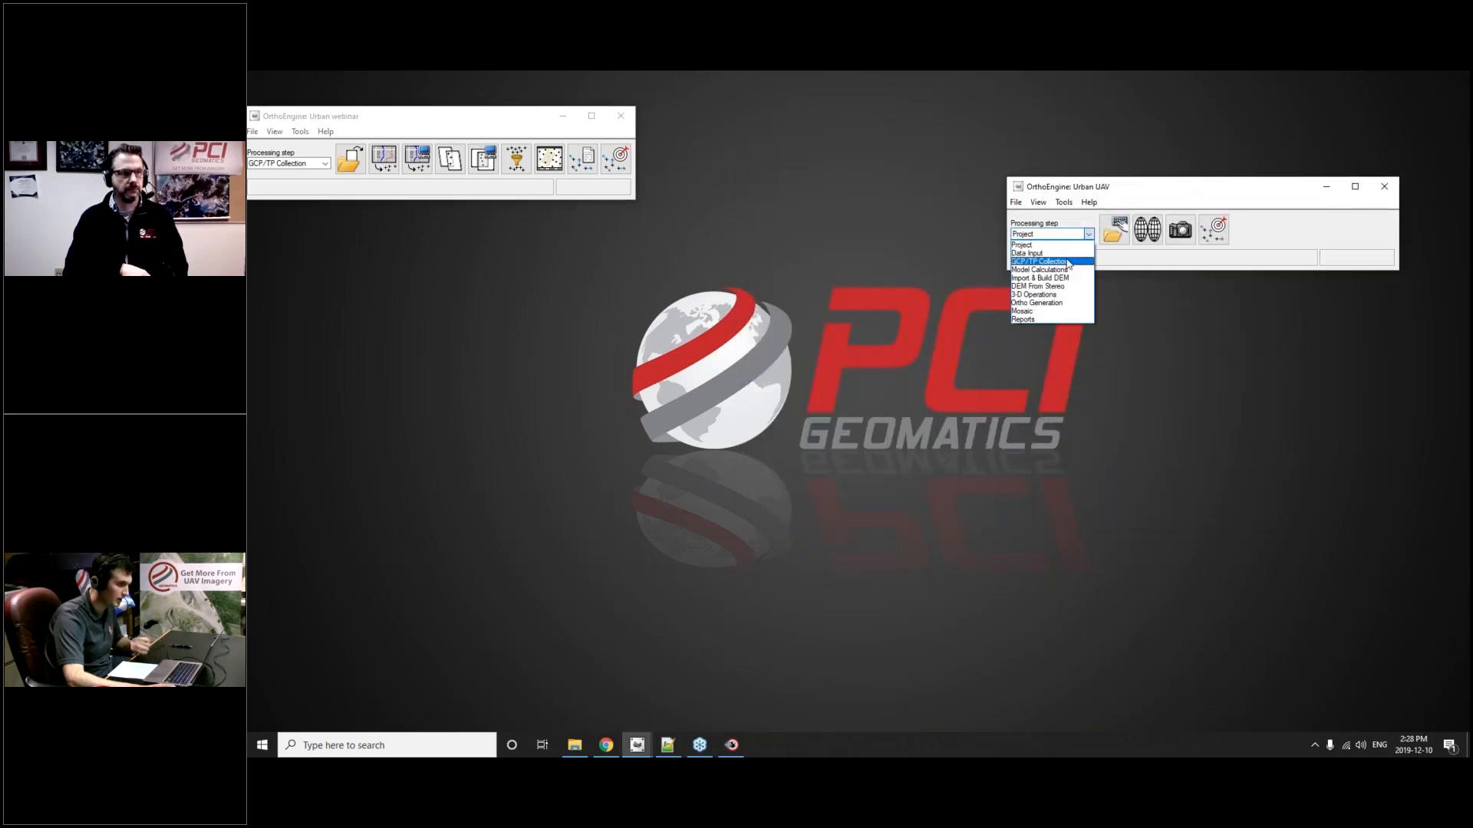
pyautogui.click(1068, 264)
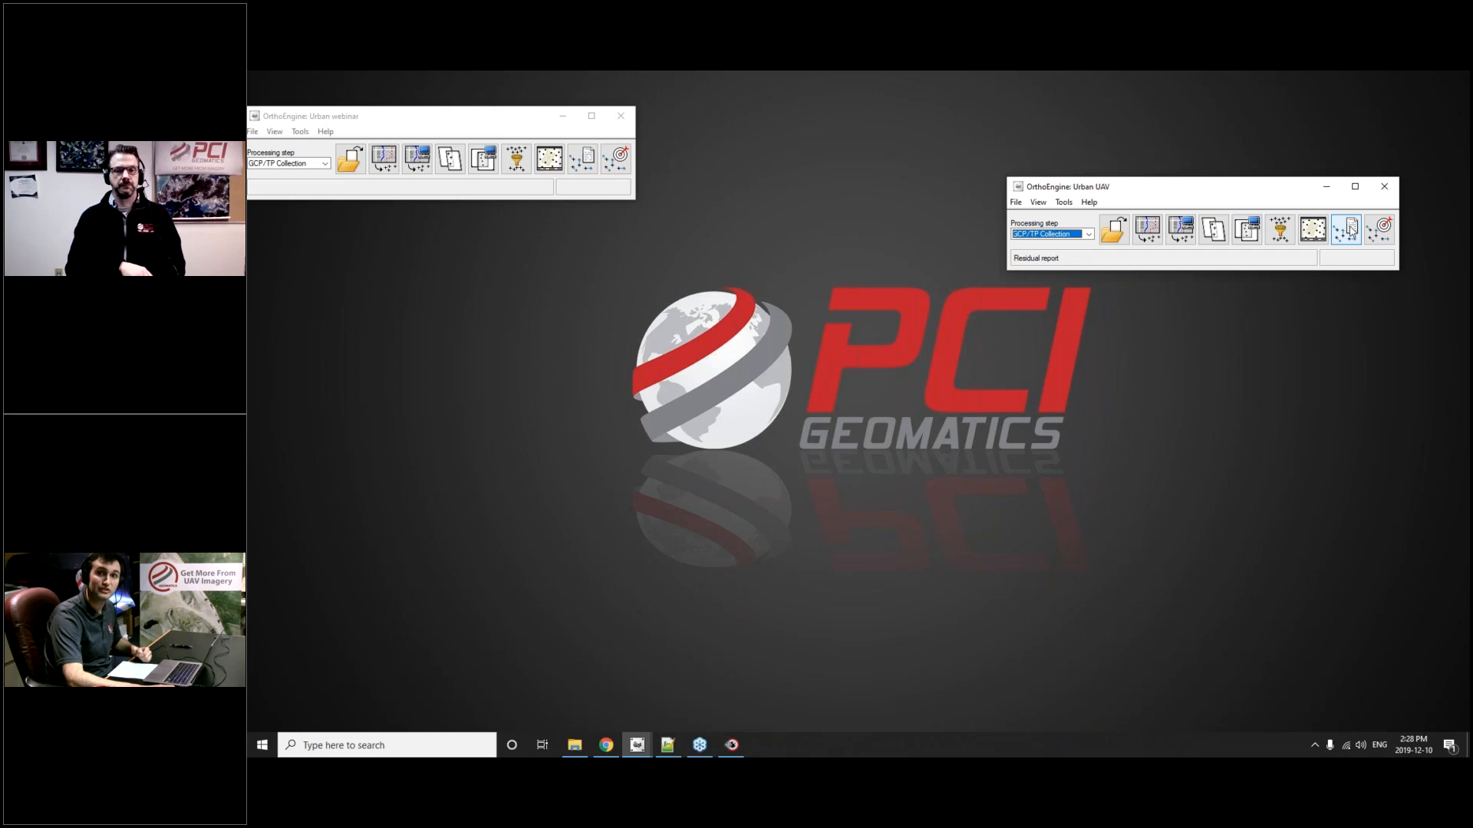
pyautogui.click(1256, 238)
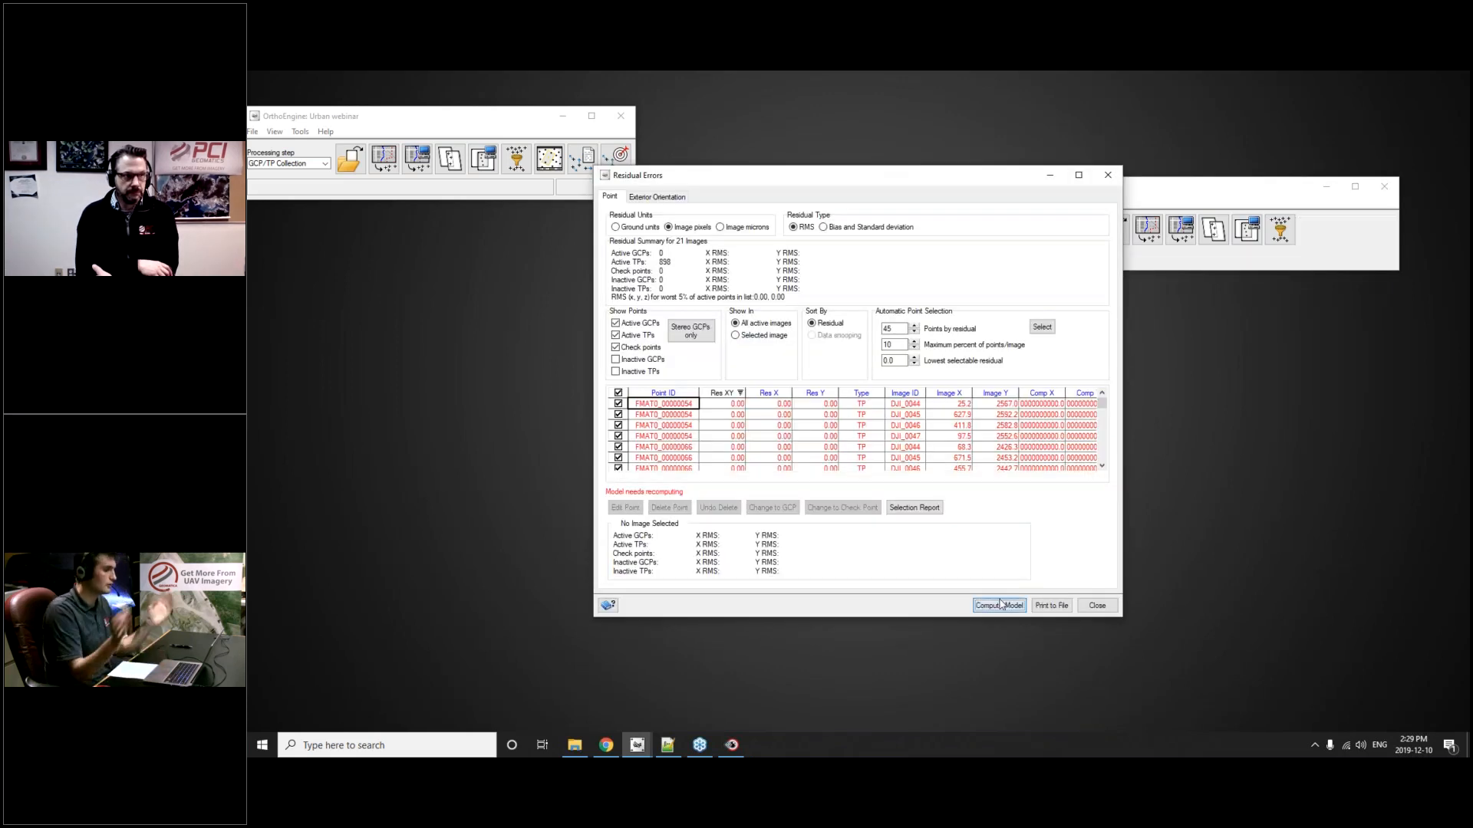
pyautogui.click(1001, 605)
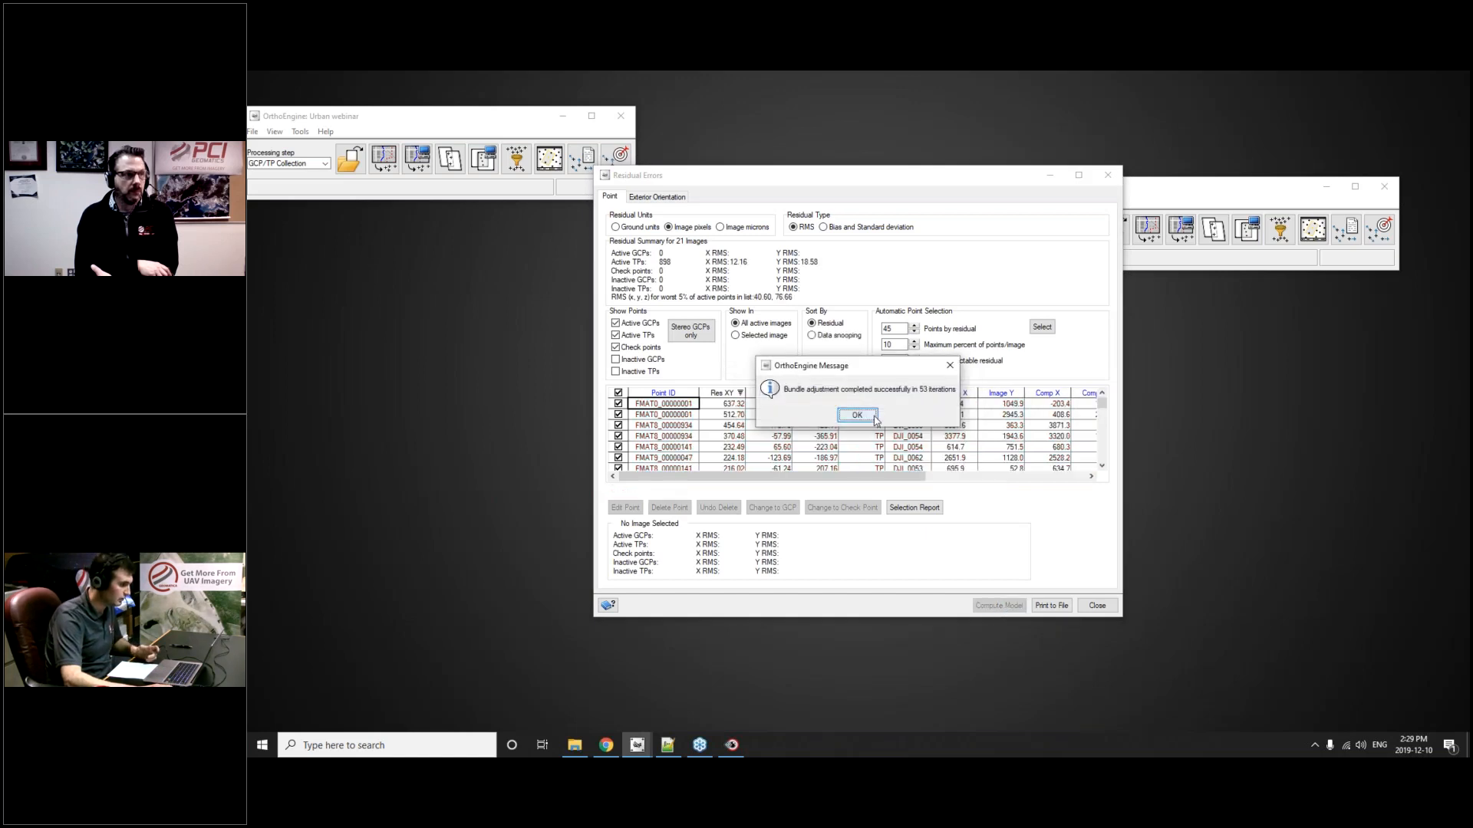
pyautogui.click(857, 415)
pyautogui.moveTo(988, 166); pyautogui.dragTo(1100, 126)
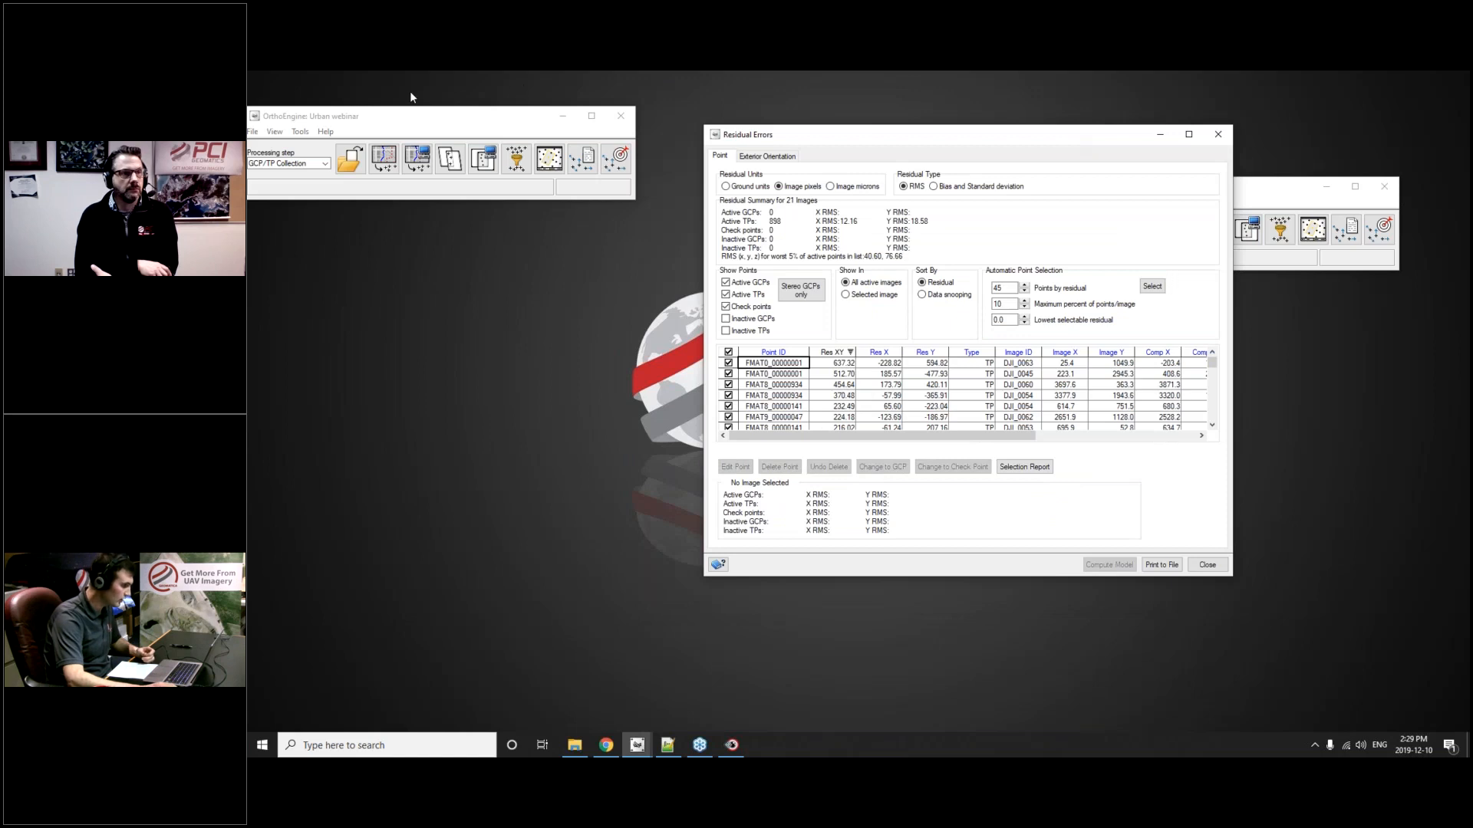
# - Close the Urban webinar project and save its changes
pyautogui.moveTo(337, 126); pyautogui.dragTo(388, 121)
pyautogui.click(669, 112)
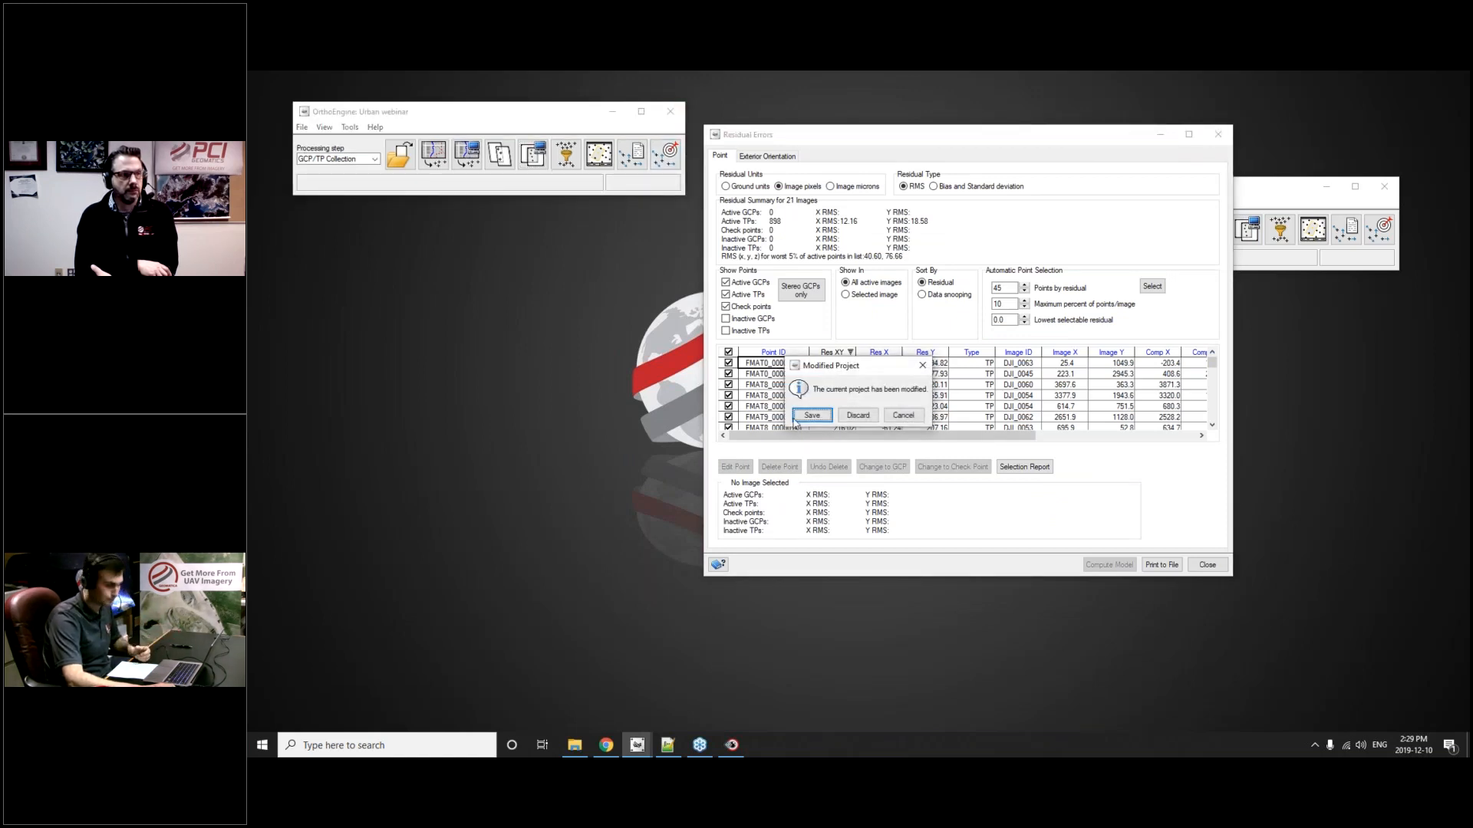
pyautogui.click(800, 417)
# - Rearrange the Residual Errors and Urban UAV windows, and close the residual report
pyautogui.moveTo(875, 127); pyautogui.dragTo(519, 77)
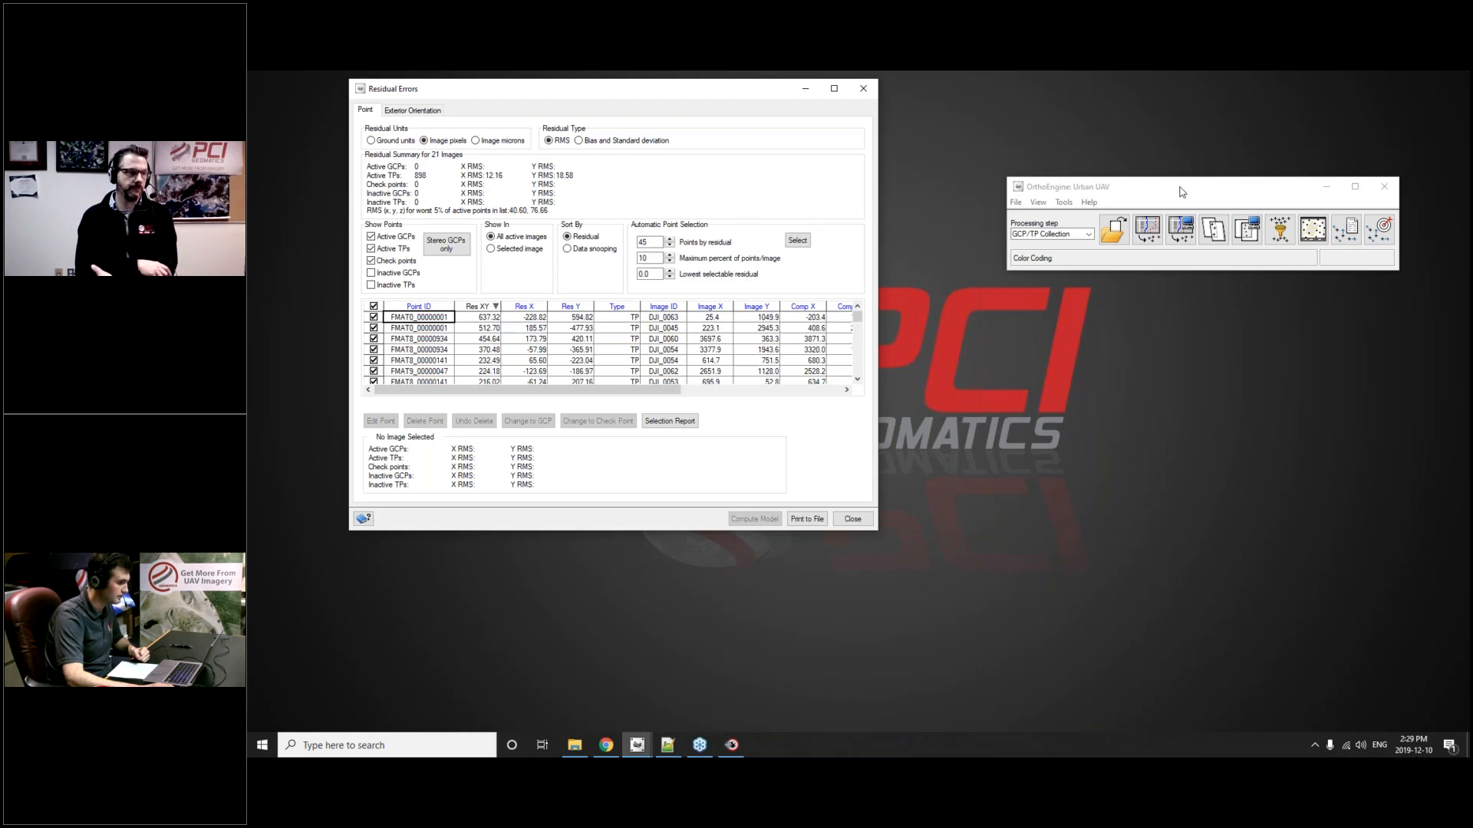
pyautogui.moveTo(1181, 191); pyautogui.dragTo(476, 119)
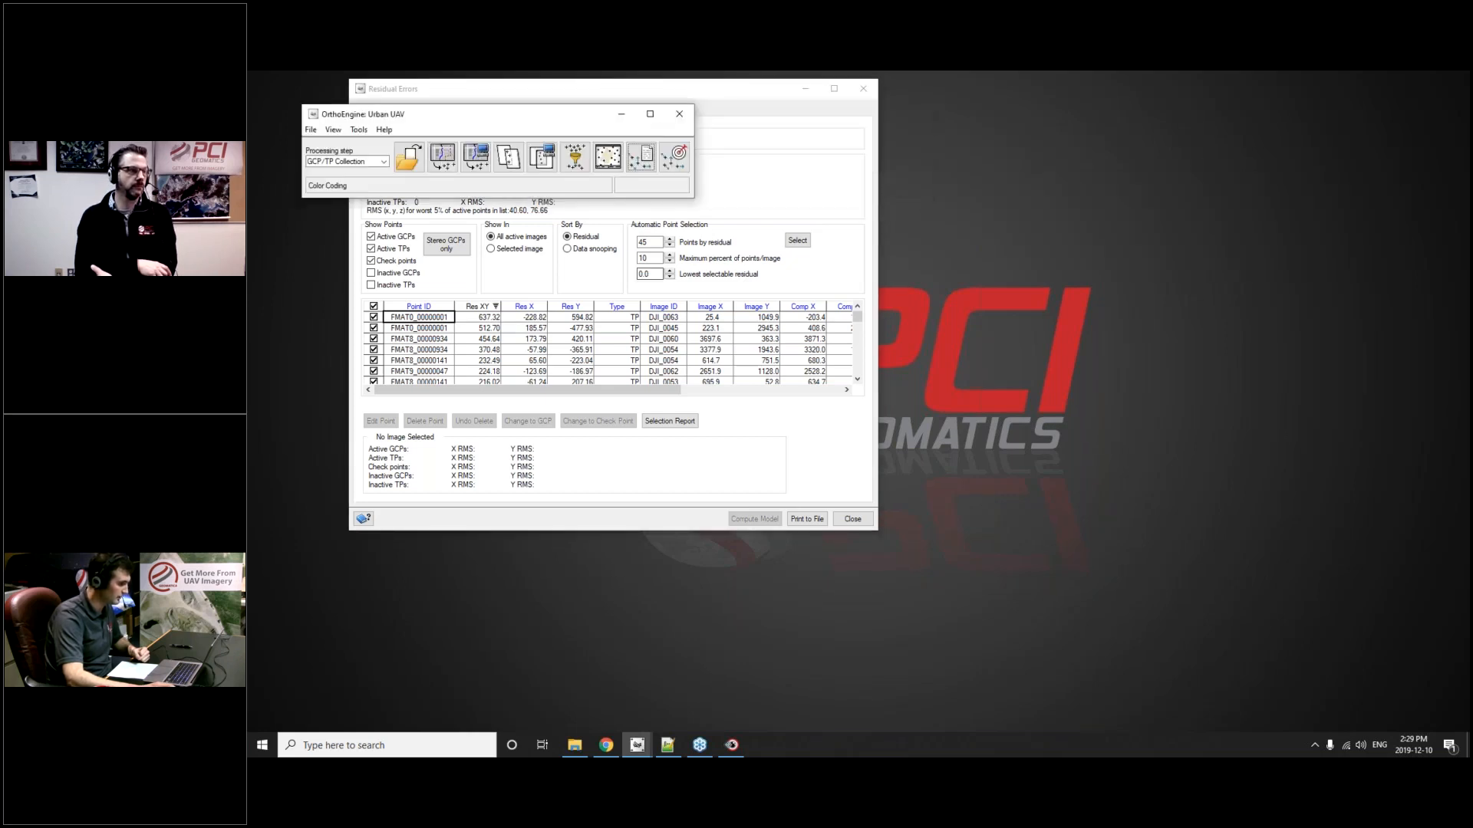
pyautogui.click(729, 98)
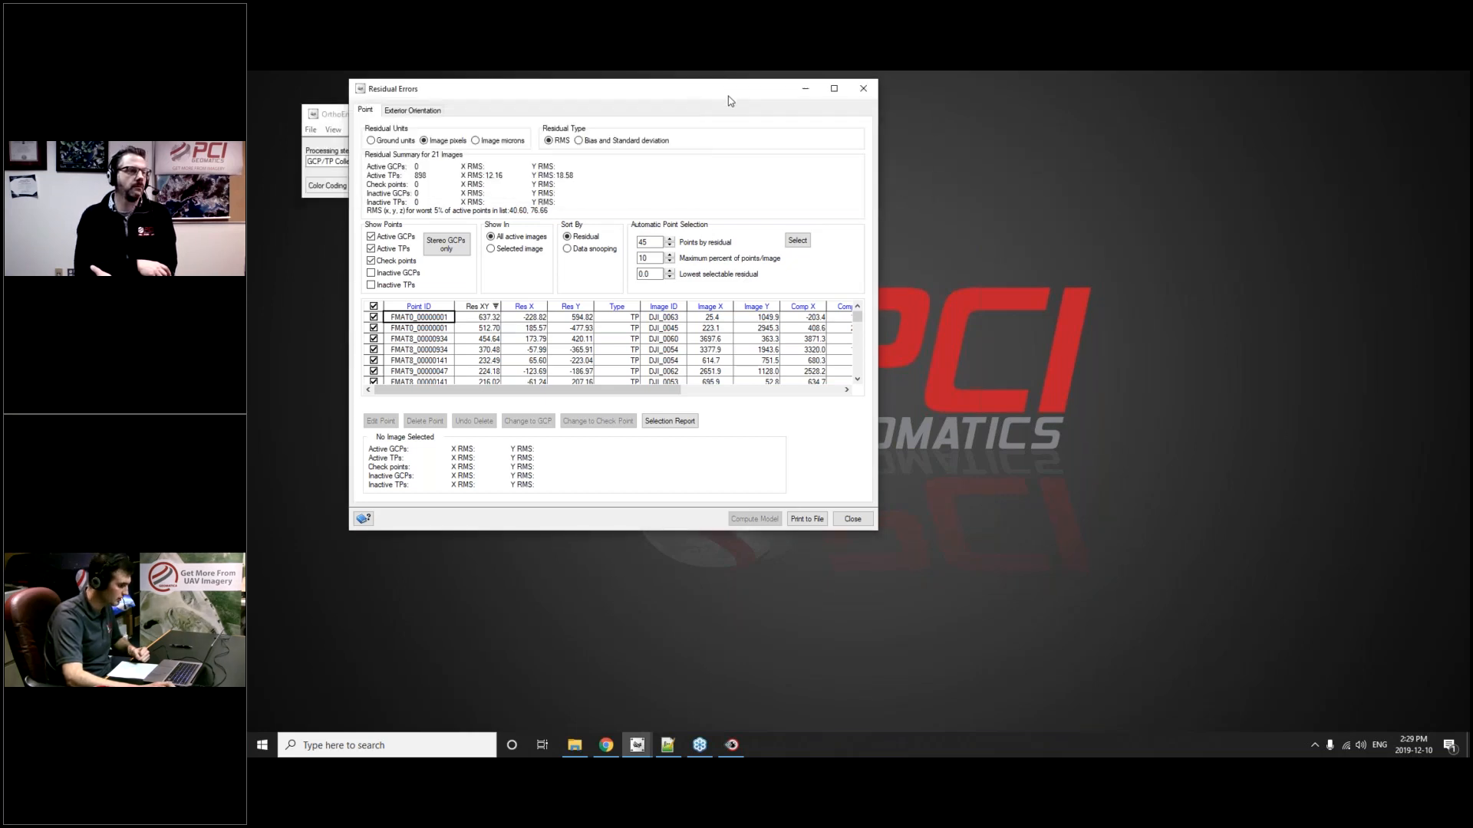
pyautogui.moveTo(729, 100); pyautogui.dragTo(629, 202)
pyautogui.click(759, 203)
# - Open Point Thinning and Refinement, restrict the progressive refinement to TPs, and close the dialog without running it
pyautogui.click(574, 157)
pyautogui.moveTo(788, 237); pyautogui.dragTo(629, 197)
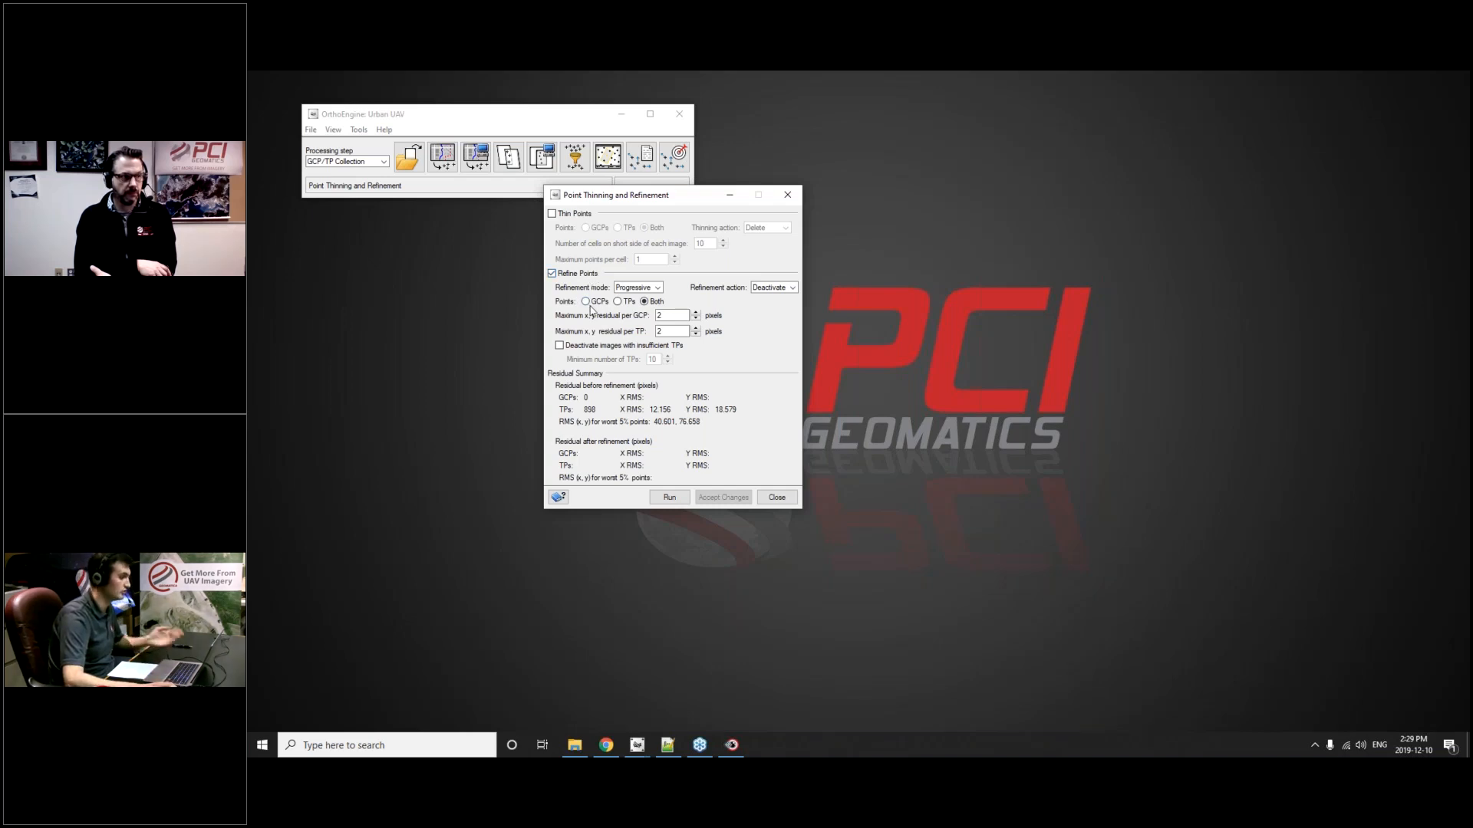
pyautogui.click(621, 304)
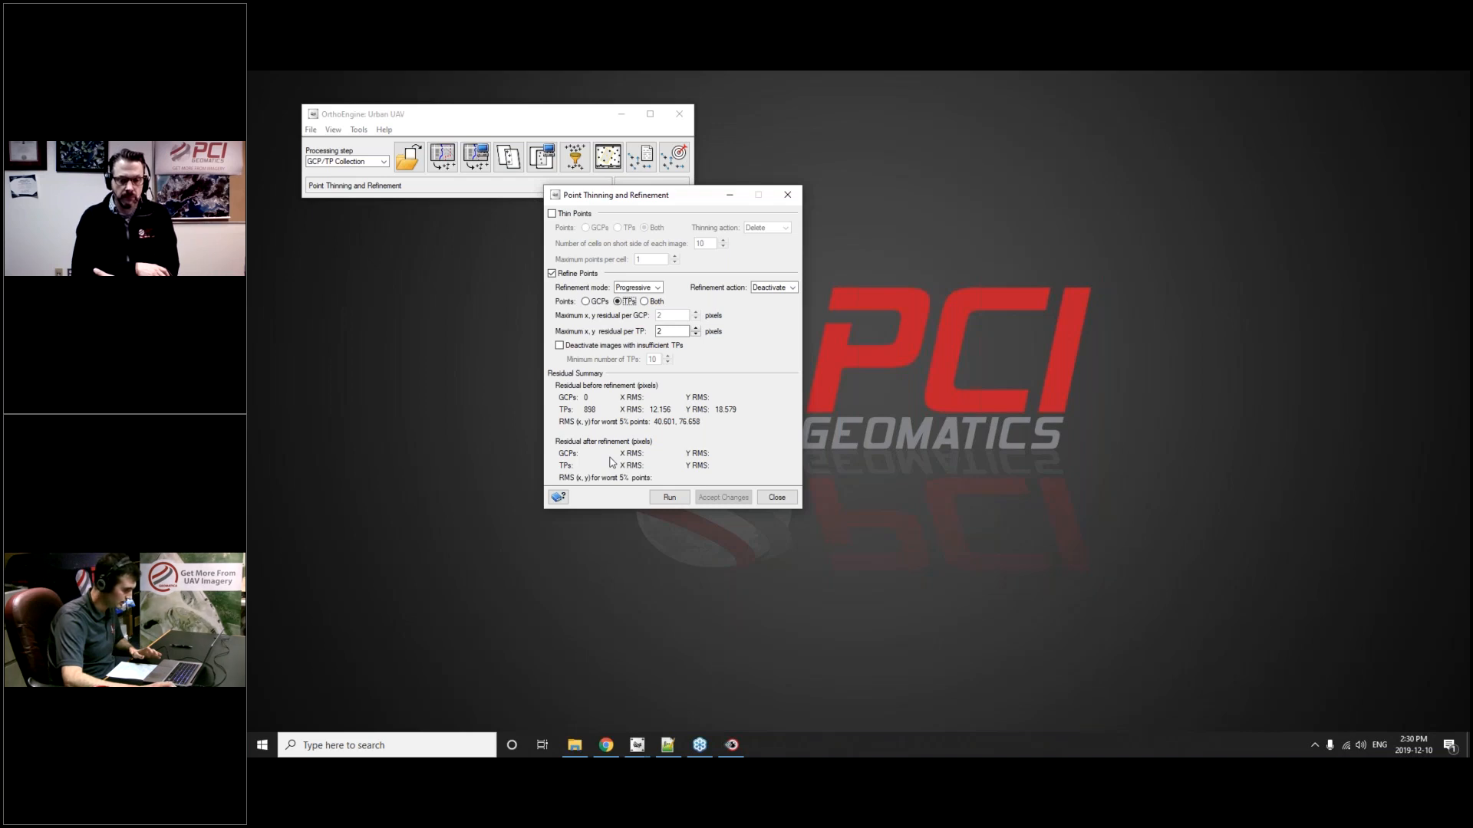
pyautogui.click(776, 497)
# - Open the refined project FBM_Collected_refine_DEM.prj from the AT_Process folder and close its duplicate window
pyautogui.click(575, 745)
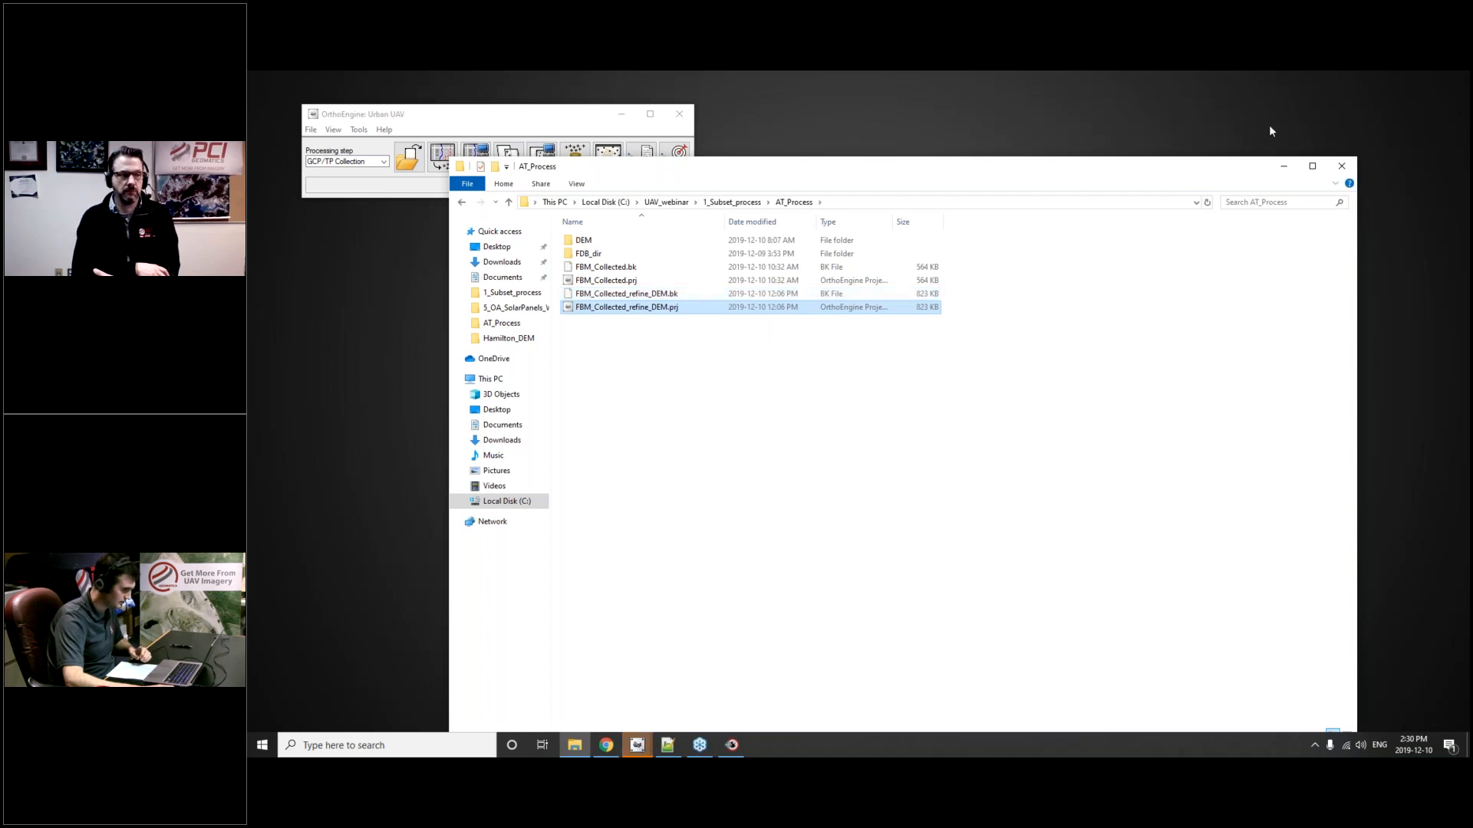
pyautogui.click(1284, 167)
pyautogui.click(880, 415)
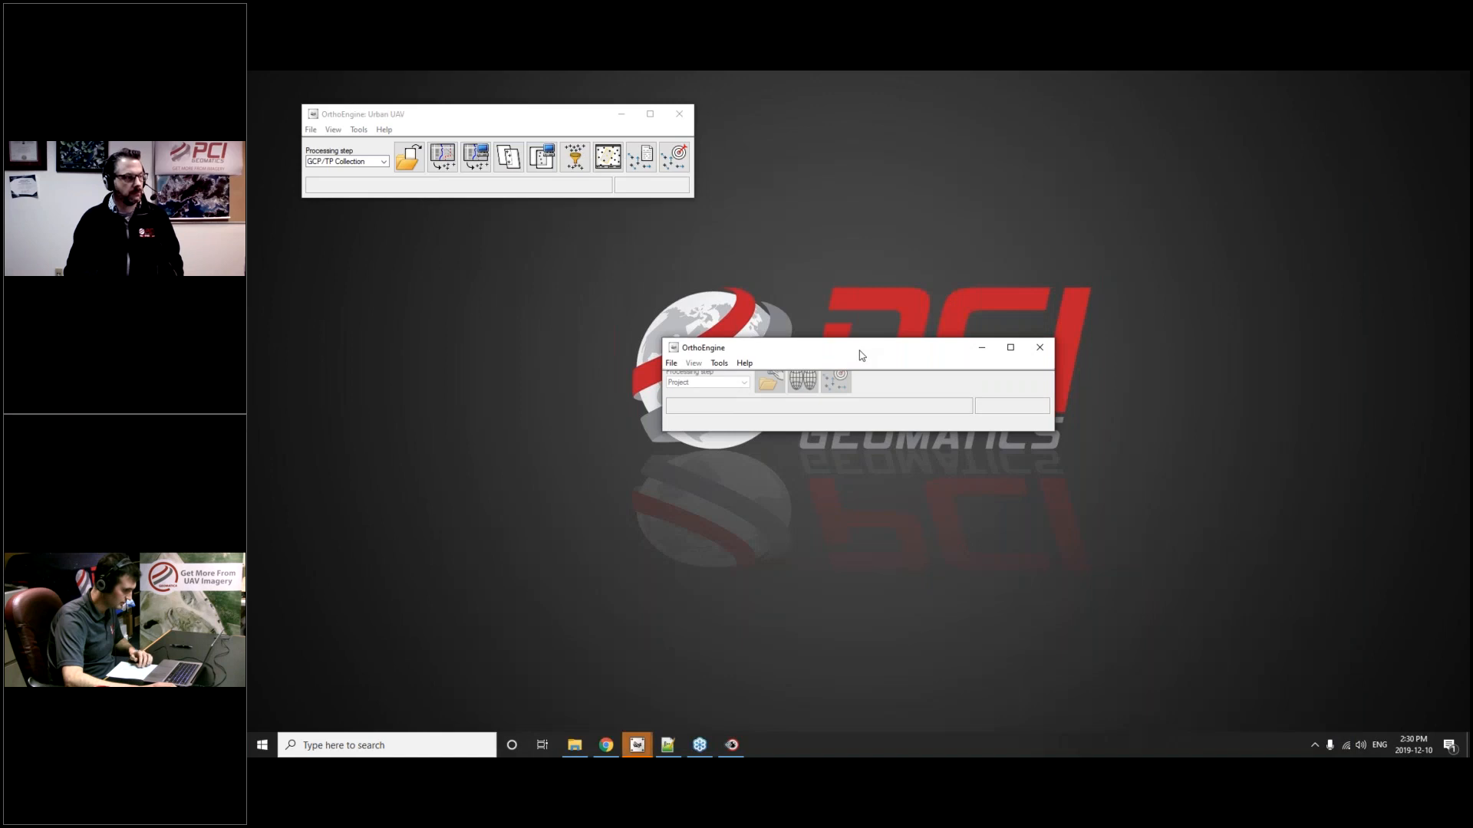
pyautogui.moveTo(643, 749)
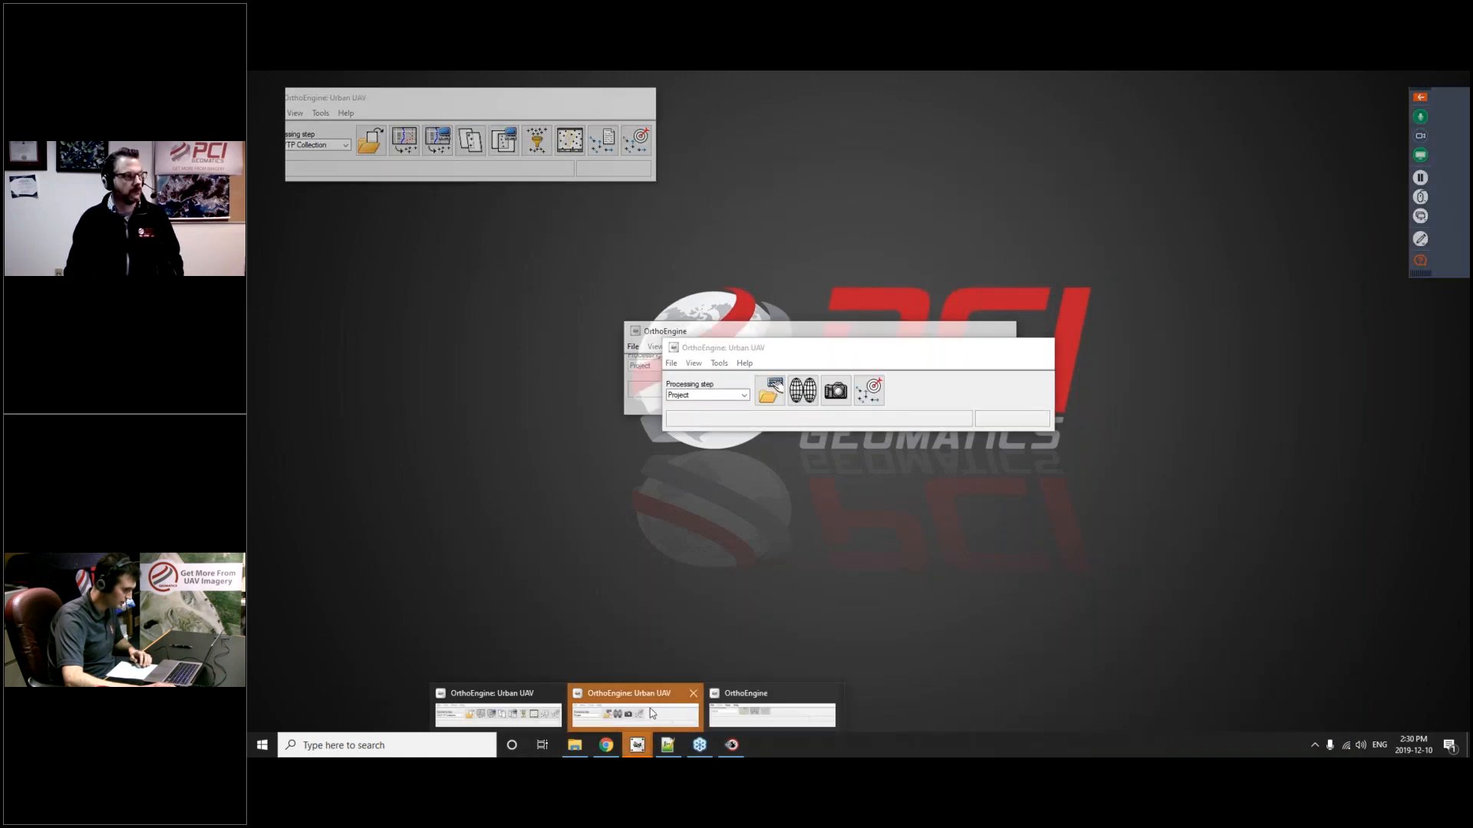
pyautogui.click(651, 707)
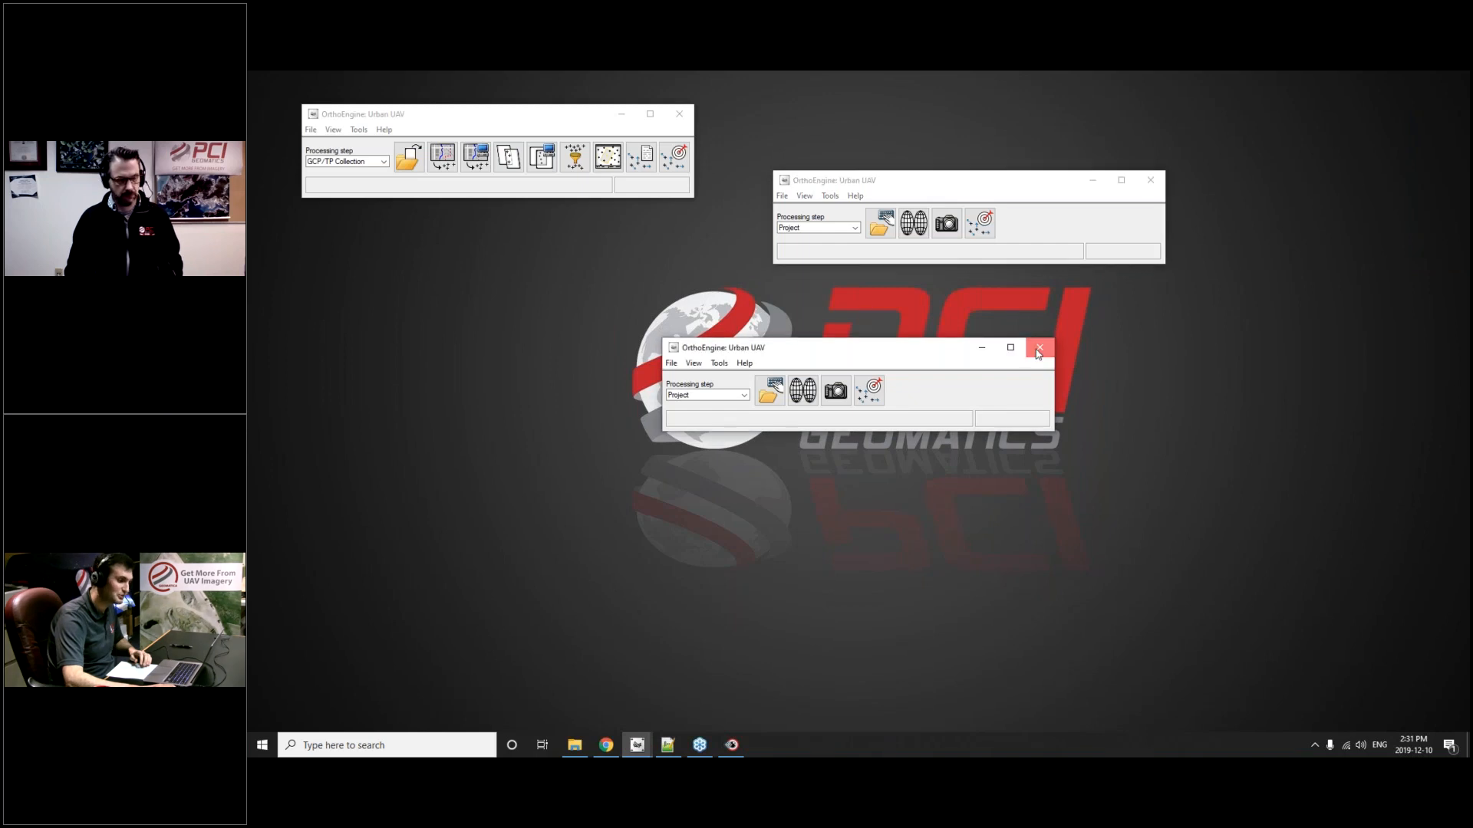
pyautogui.click(1039, 349)
# - Switch the newly opened refined project to the GCP/TP Collection processing step
pyautogui.moveTo(922, 181); pyautogui.dragTo(941, 271)
pyautogui.click(840, 315)
pyautogui.click(820, 328)
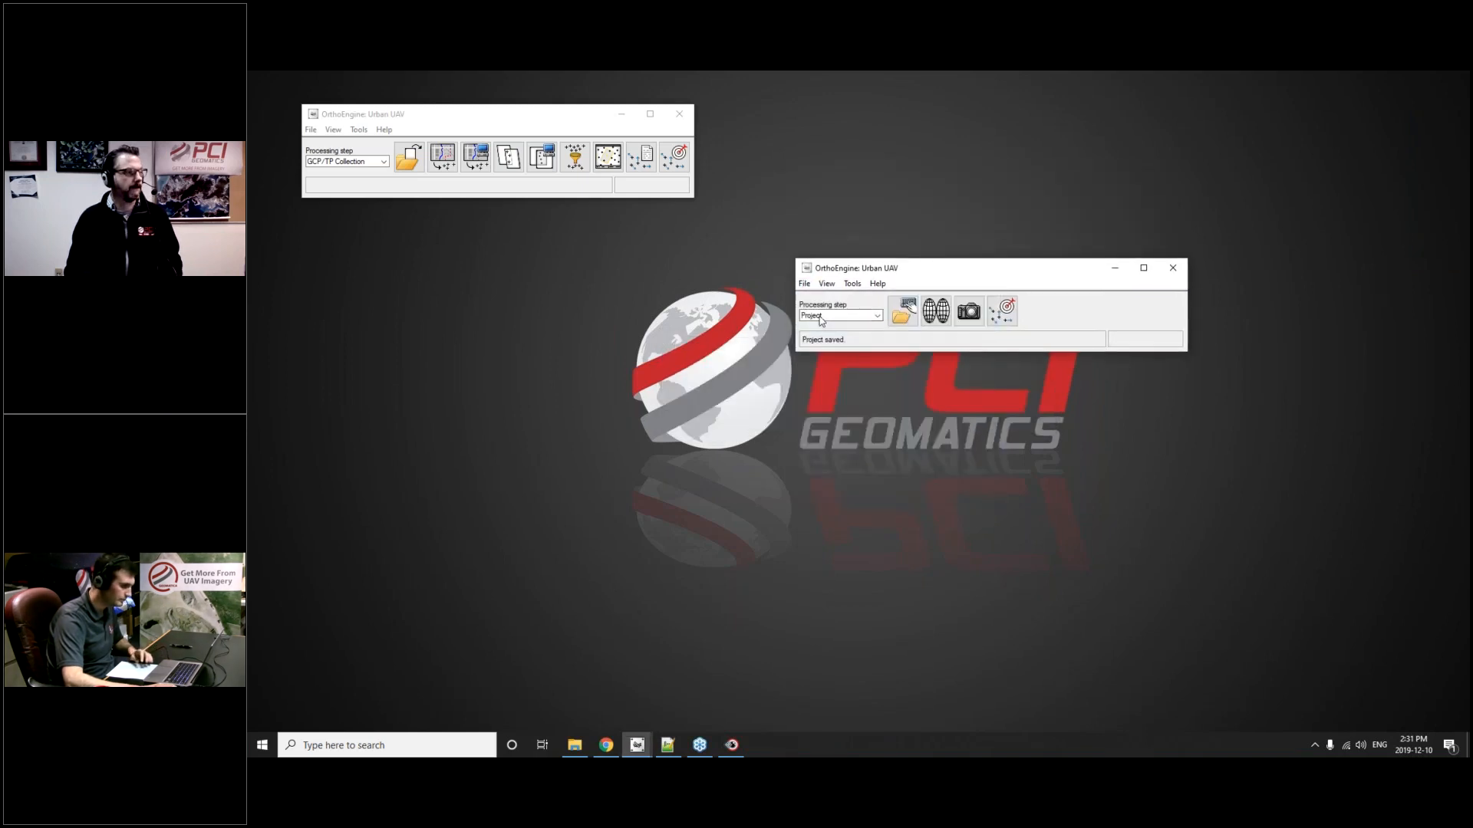
pyautogui.click(819, 317)
pyautogui.click(825, 343)
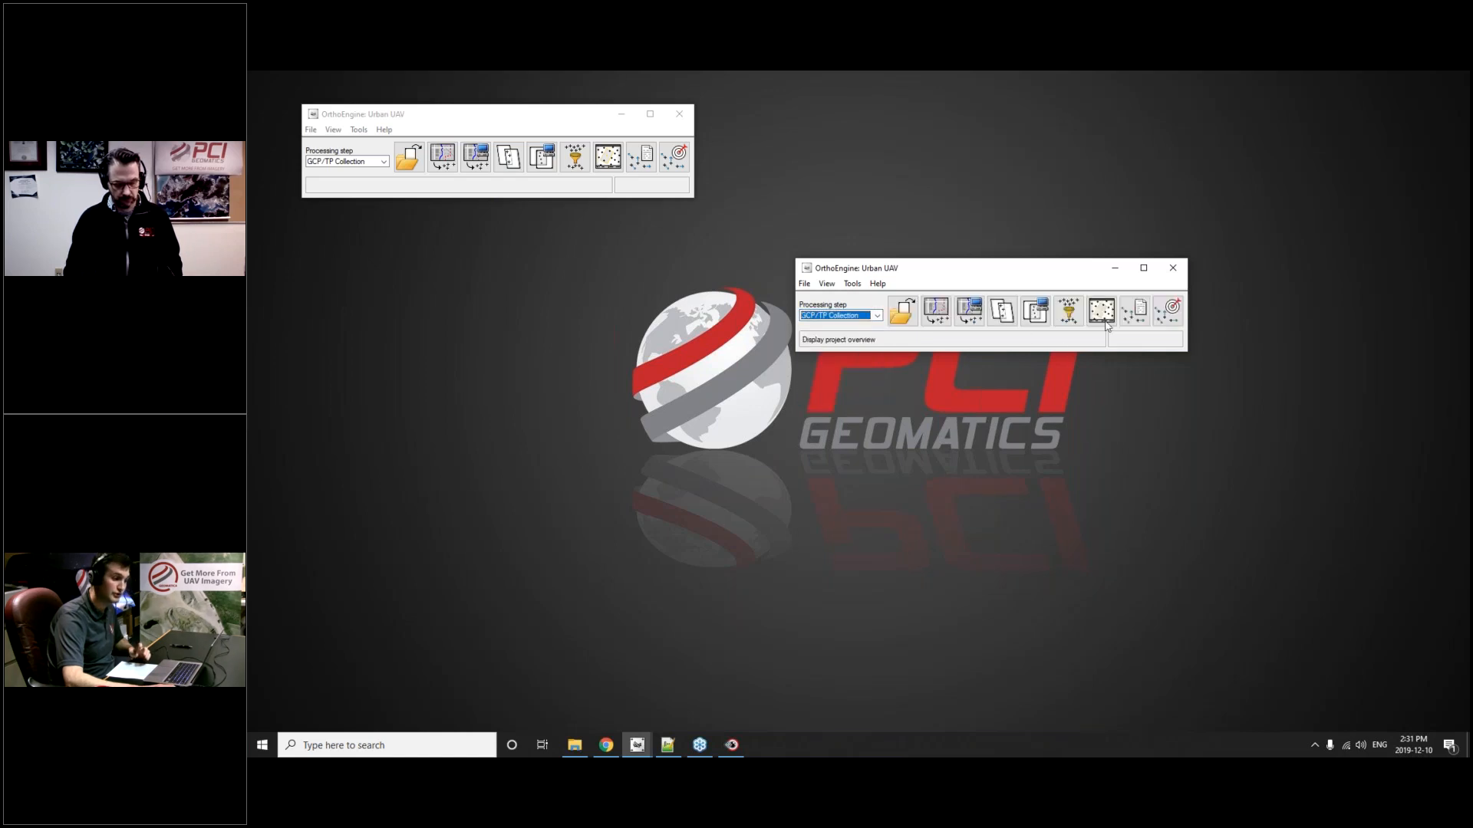
# - Open the refined project's residual report beside the original one for comparison, and close both reports
pyautogui.click(1132, 315)
pyautogui.moveTo(884, 175); pyautogui.dragTo(977, 182)
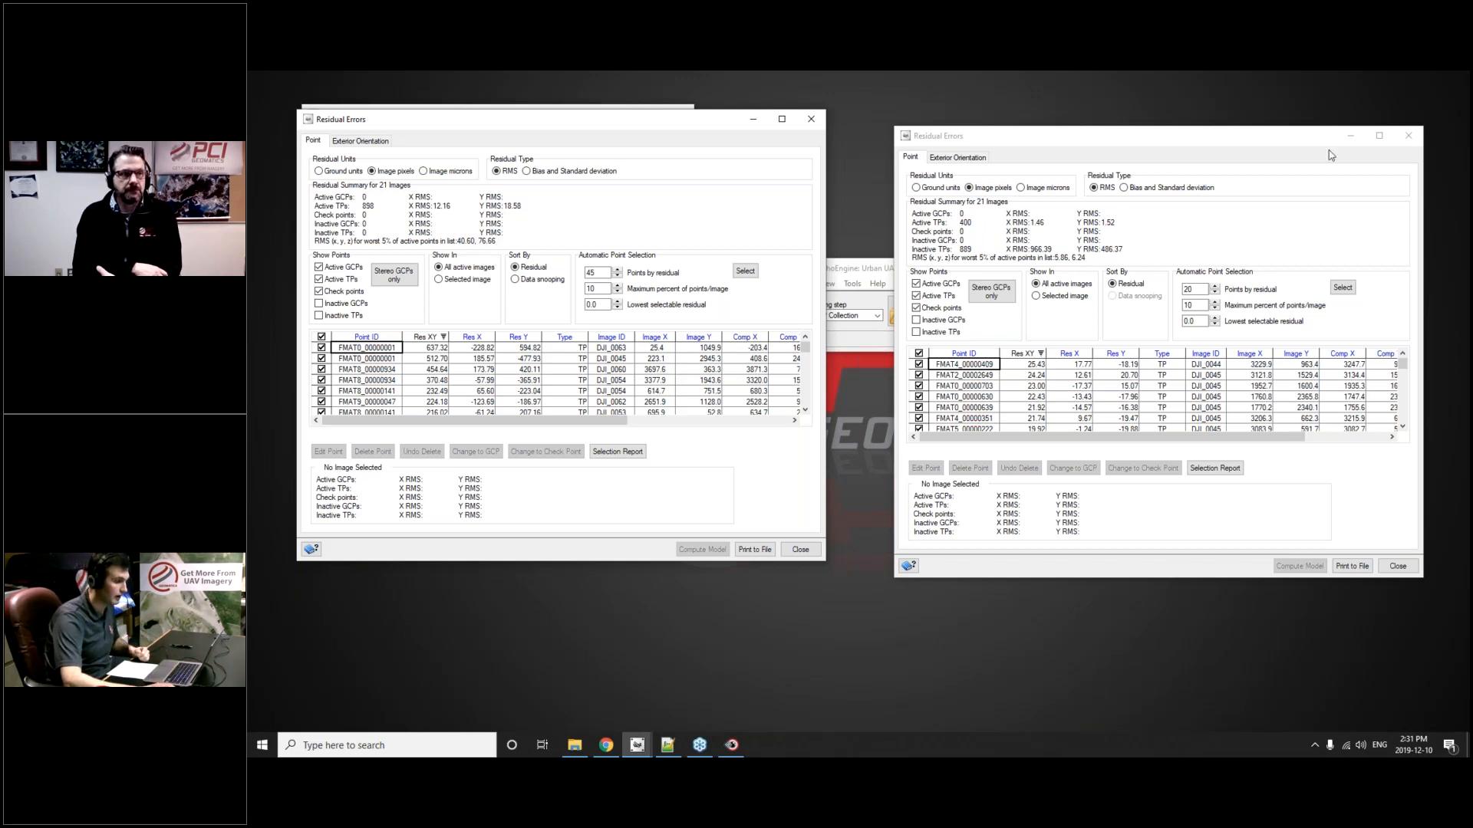
pyautogui.click(1407, 136)
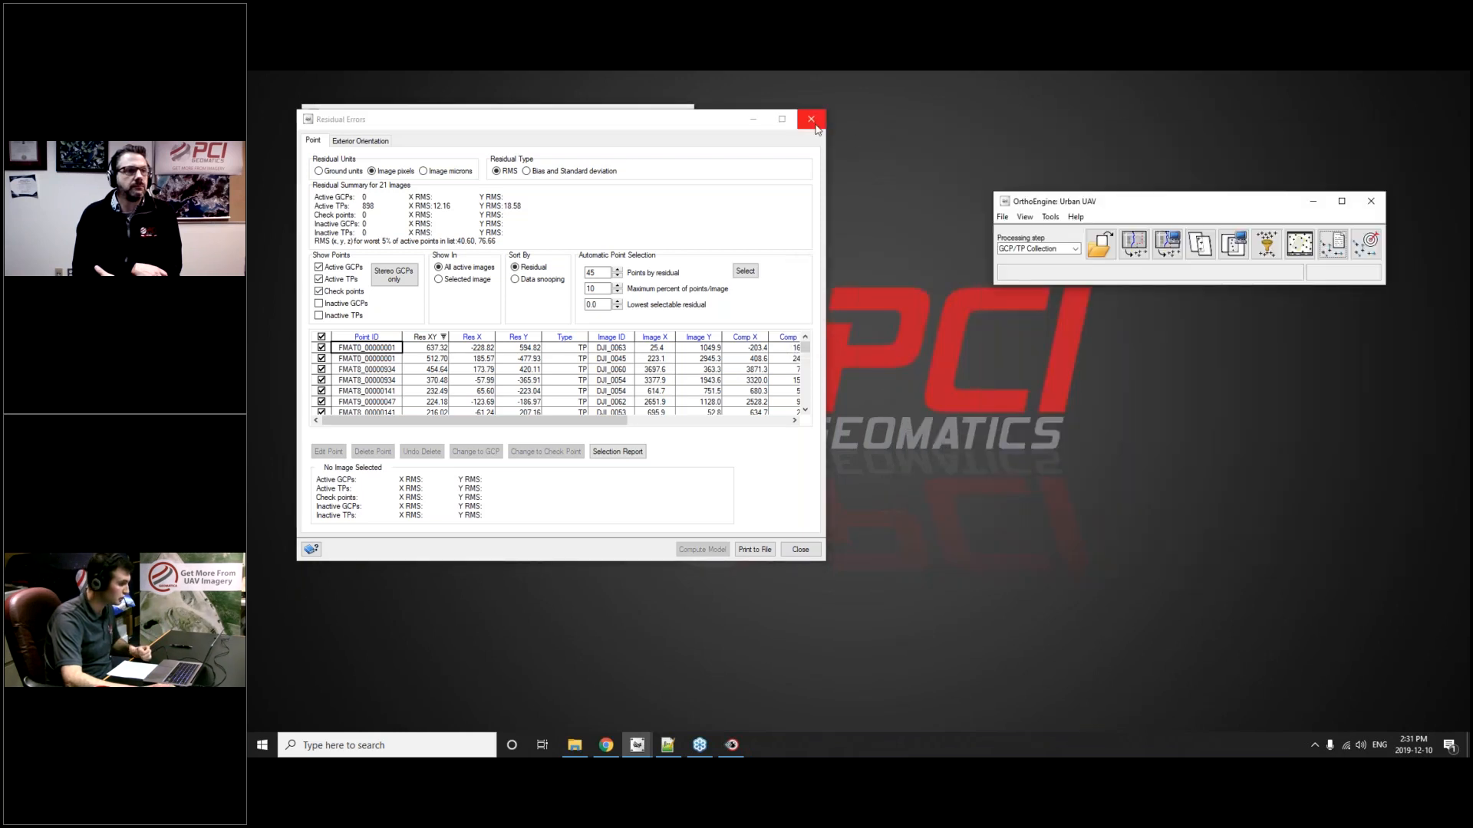
pyautogui.click(816, 127)
# - Close the original, unrefined Urban UAV project window and discard its changes
pyautogui.click(680, 115)
pyautogui.click(863, 419)
pyautogui.click(863, 420)
# - Reposition the remaining Urban UAV window, examine the image footprints in the Project Overview, and close the overview
pyautogui.moveTo(1143, 202); pyautogui.dragTo(897, 178)
pyautogui.click(779, 193)
pyautogui.click(790, 218)
pyautogui.moveTo(695, 192); pyautogui.dragTo(1087, 200)
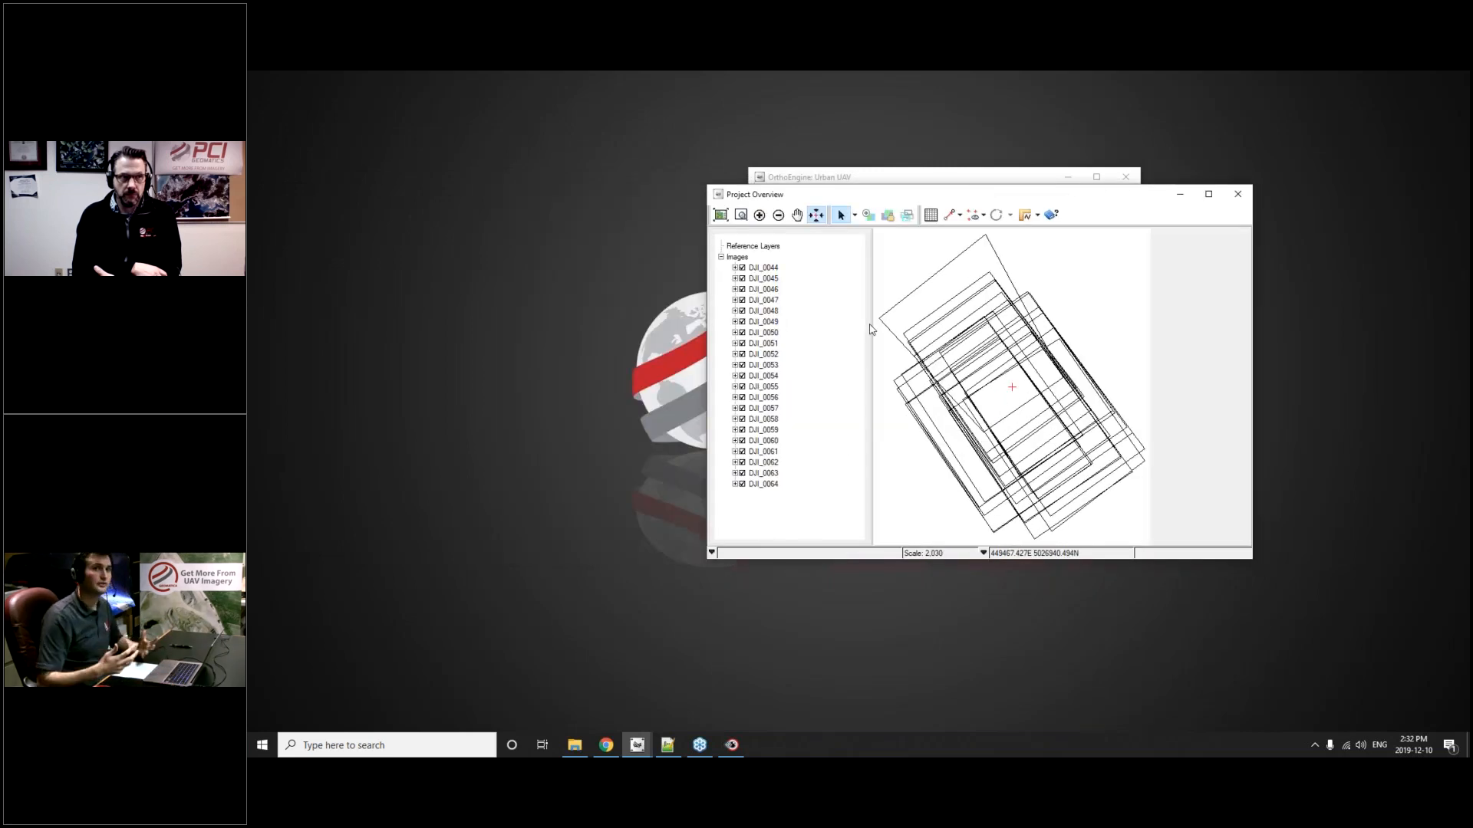
pyautogui.click(1241, 197)
# - Switch to the DEM From Stereo processing step and review the Generate Epipolar Images setup without generating pairs
pyautogui.click(829, 224)
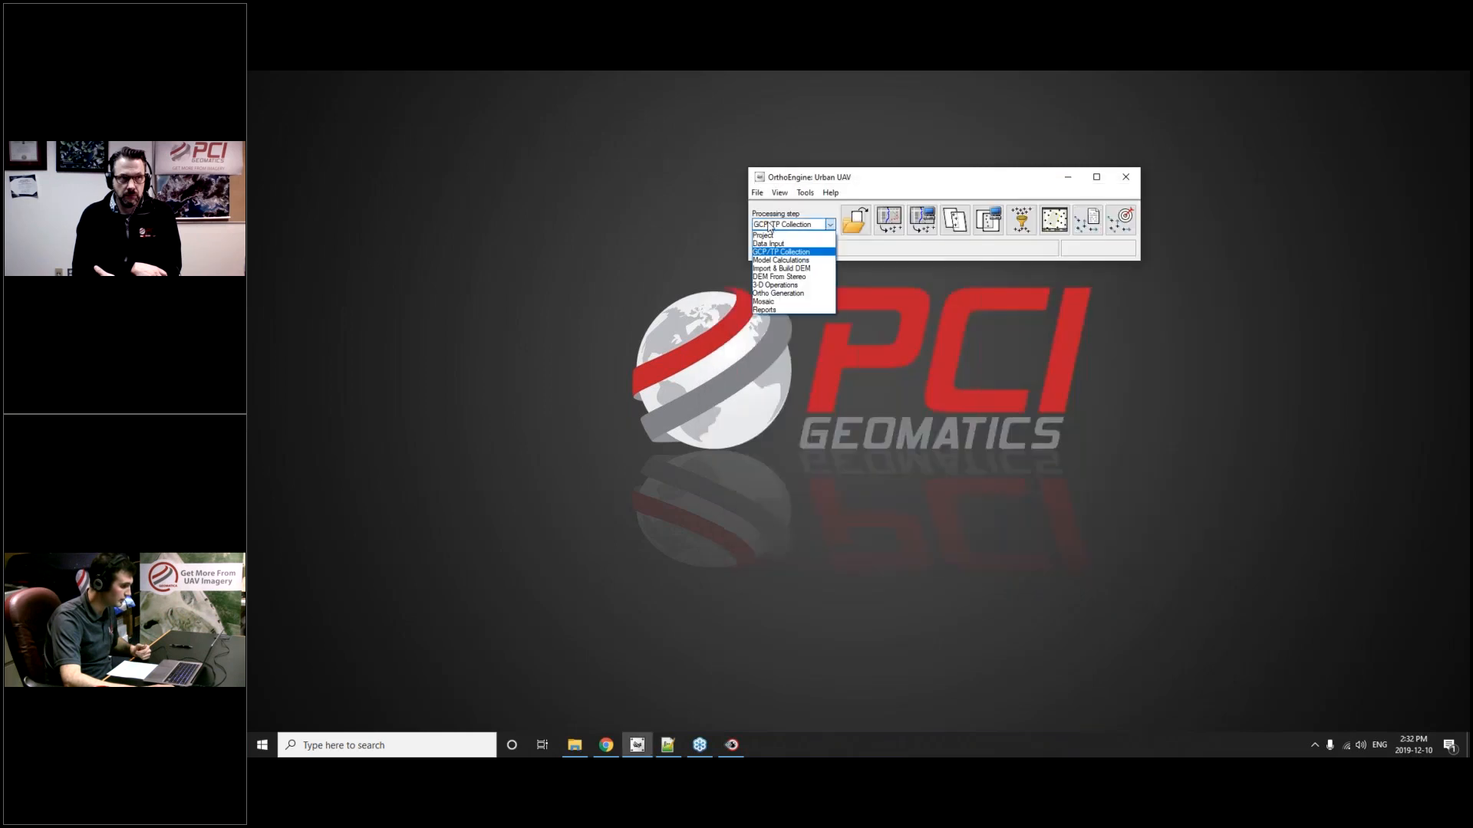
pyautogui.click(777, 276)
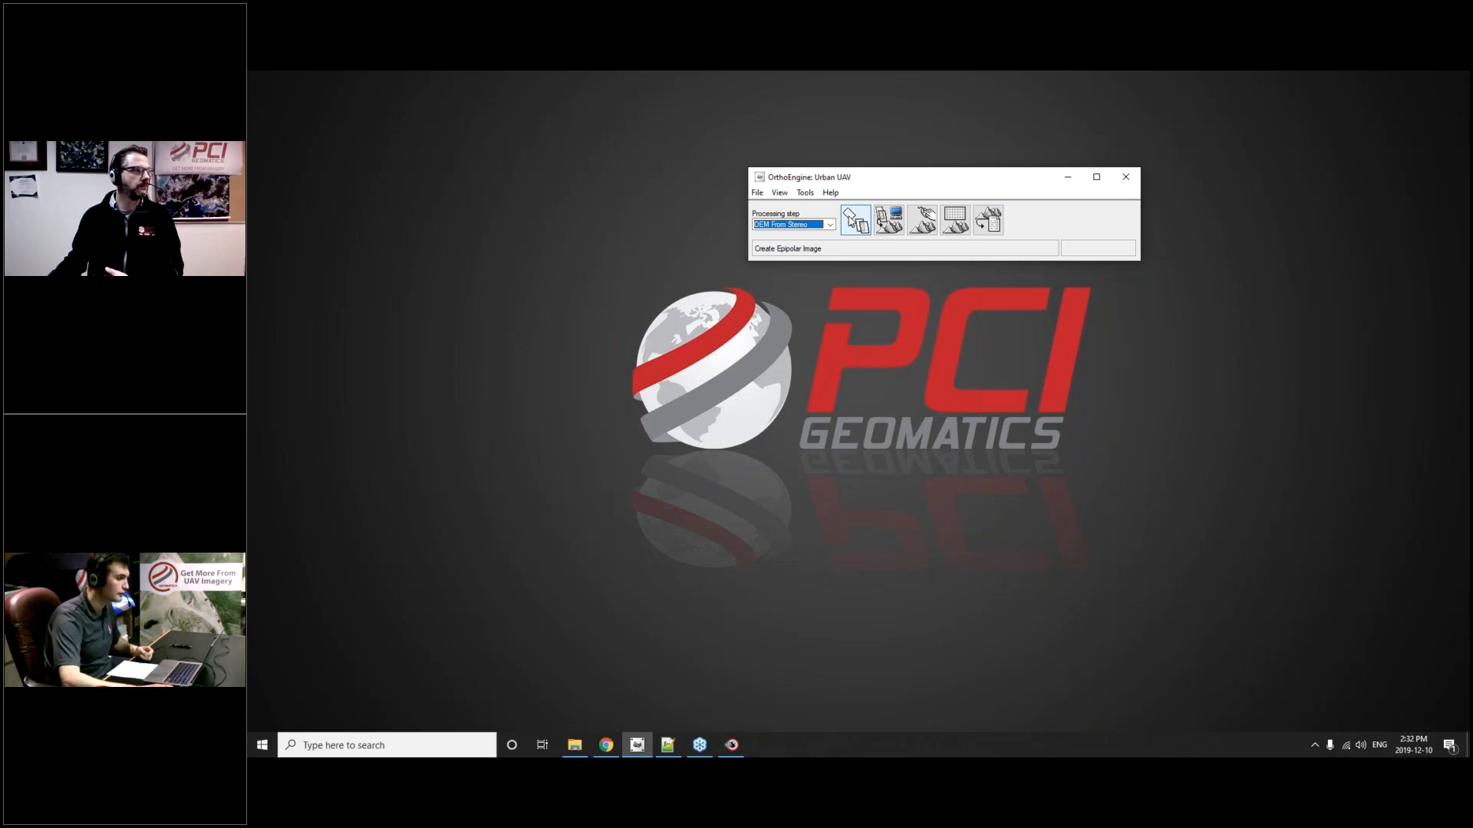
pyautogui.click(861, 224)
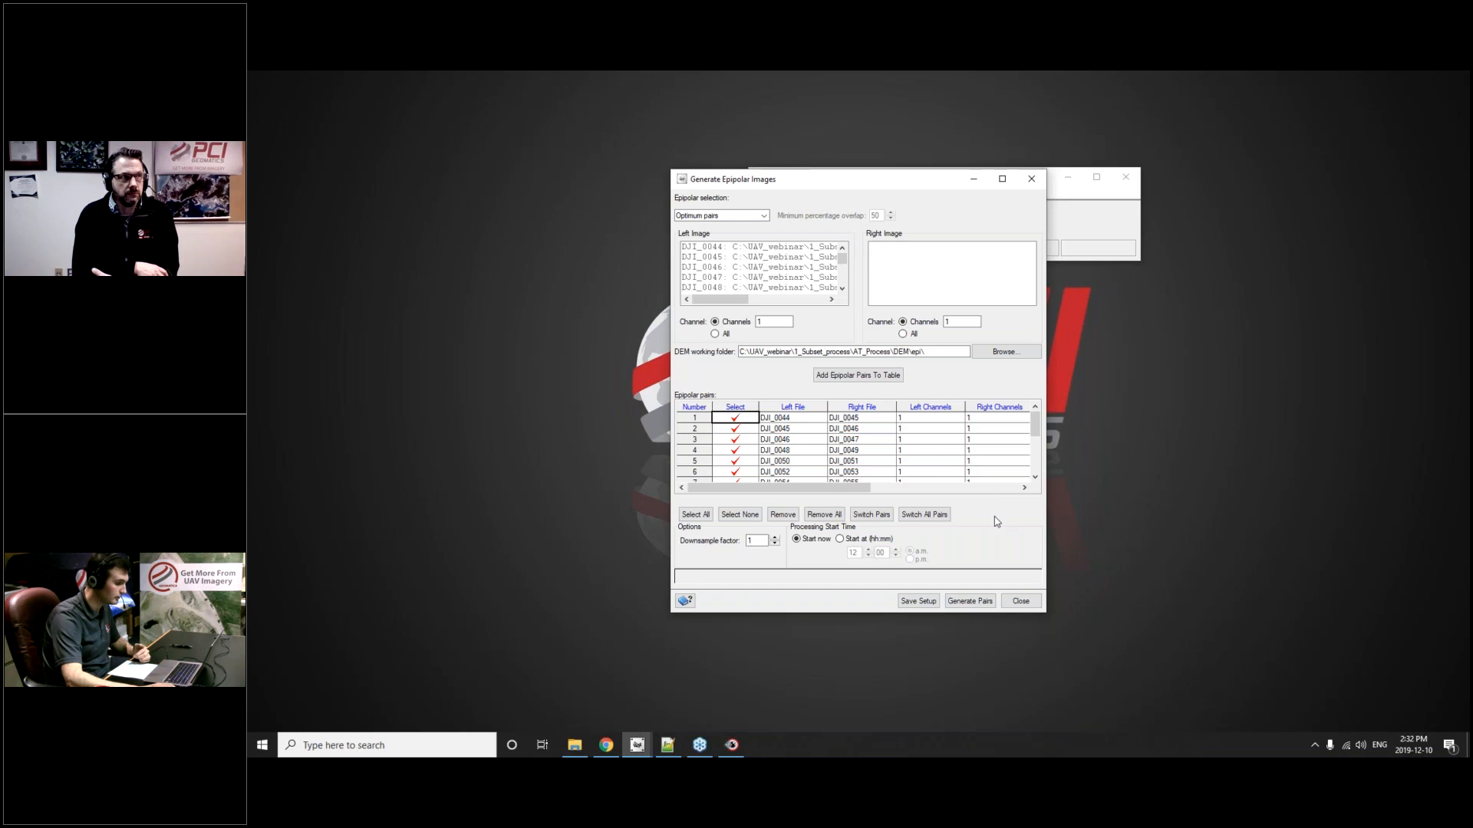
pyautogui.click(1020, 604)
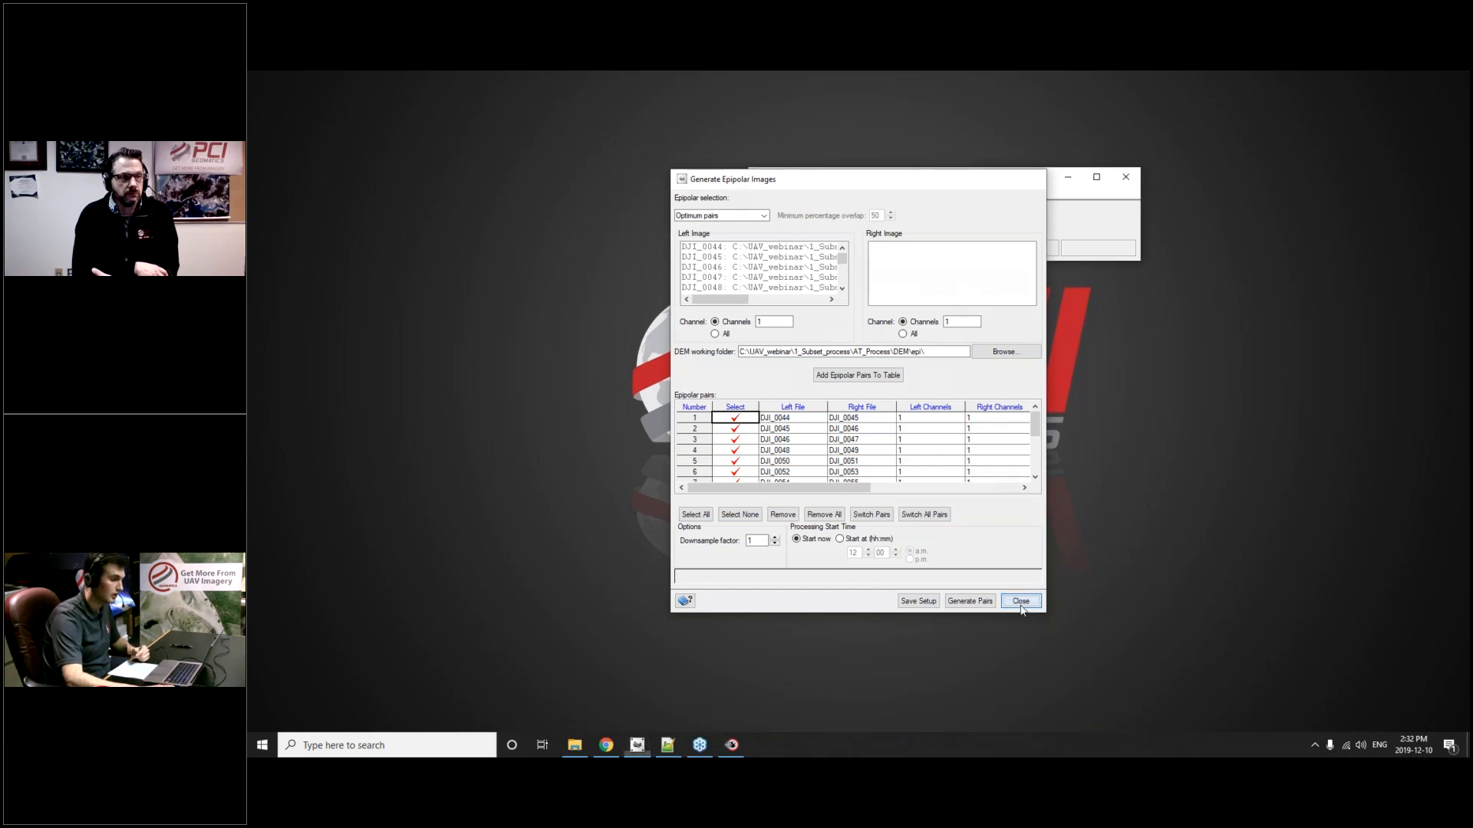
# - In Automatic DEM Extraction, select all stereo pairs and set the pixel sampling interval to 1
pyautogui.click(884, 220)
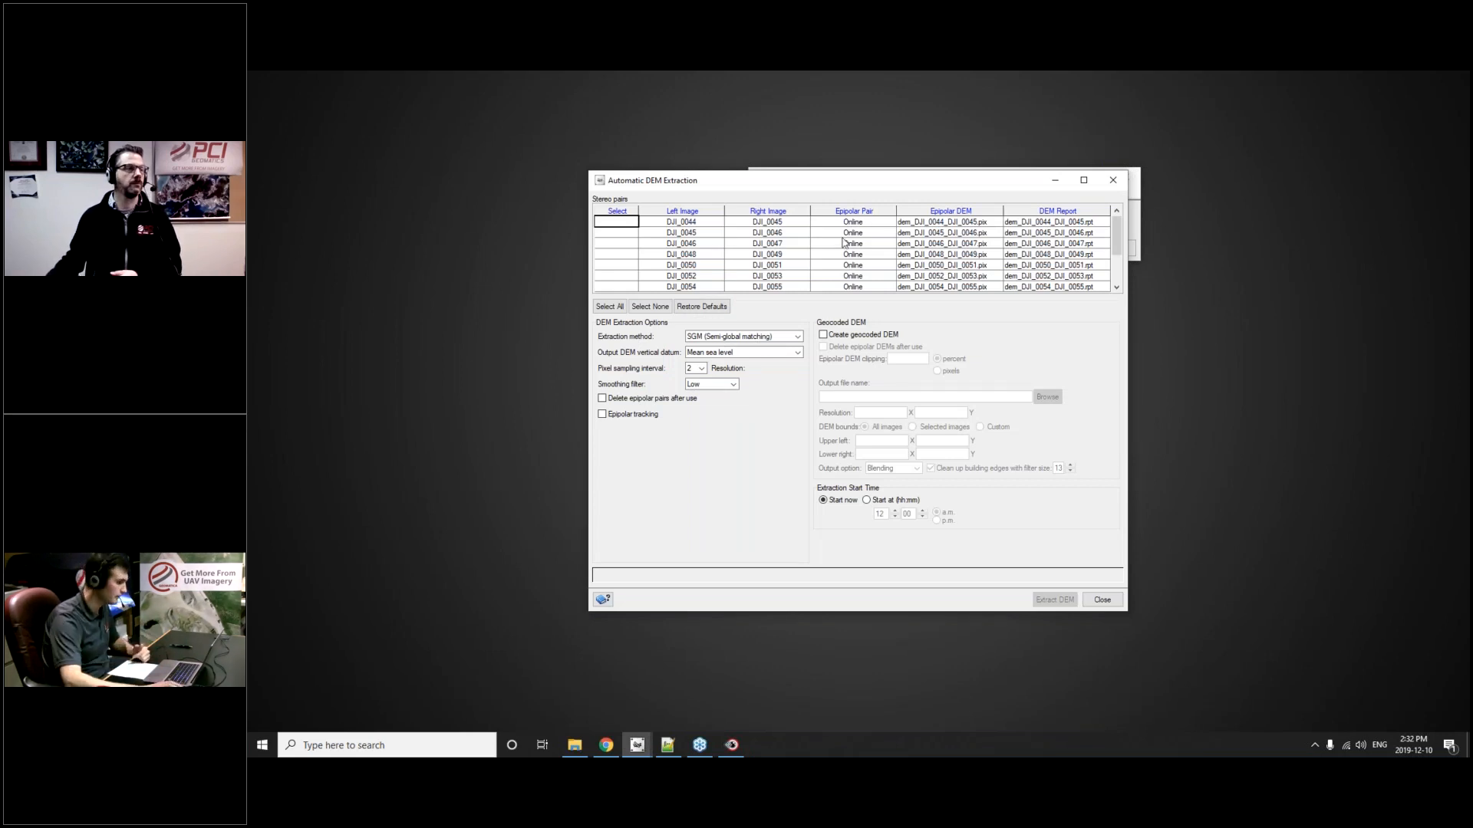
pyautogui.click(610, 306)
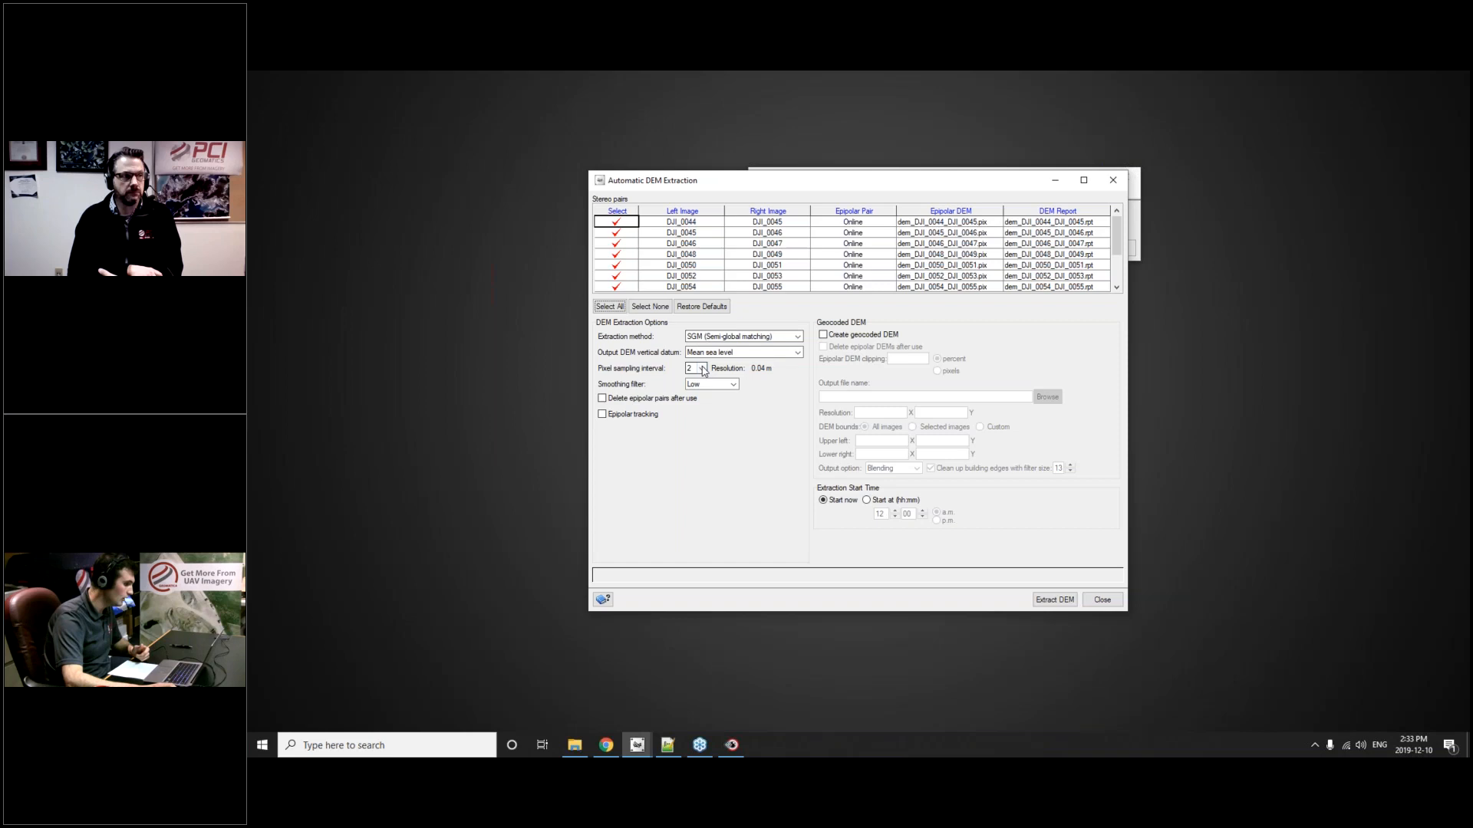
pyautogui.click(702, 369)
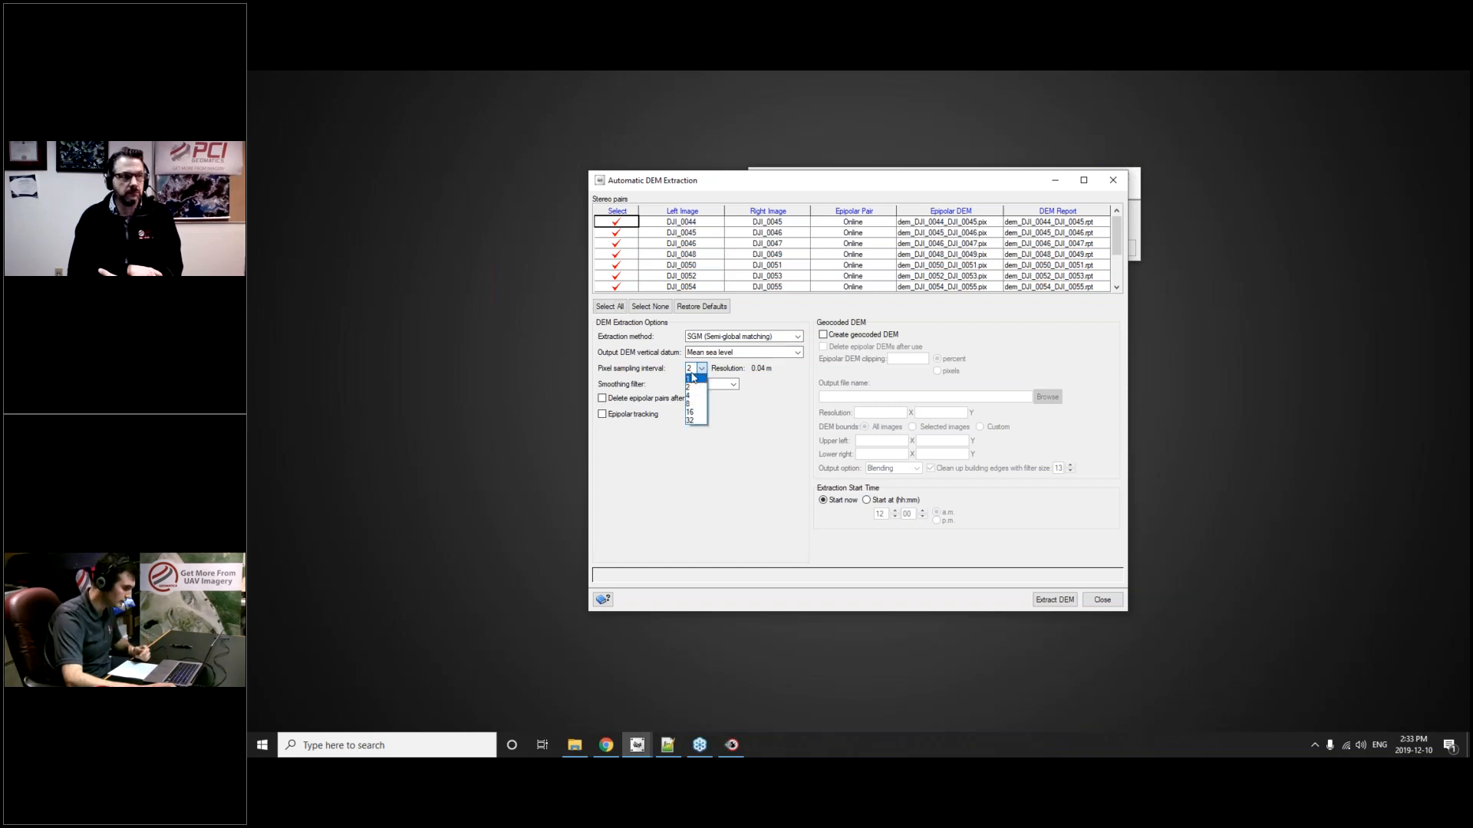
pyautogui.click(724, 444)
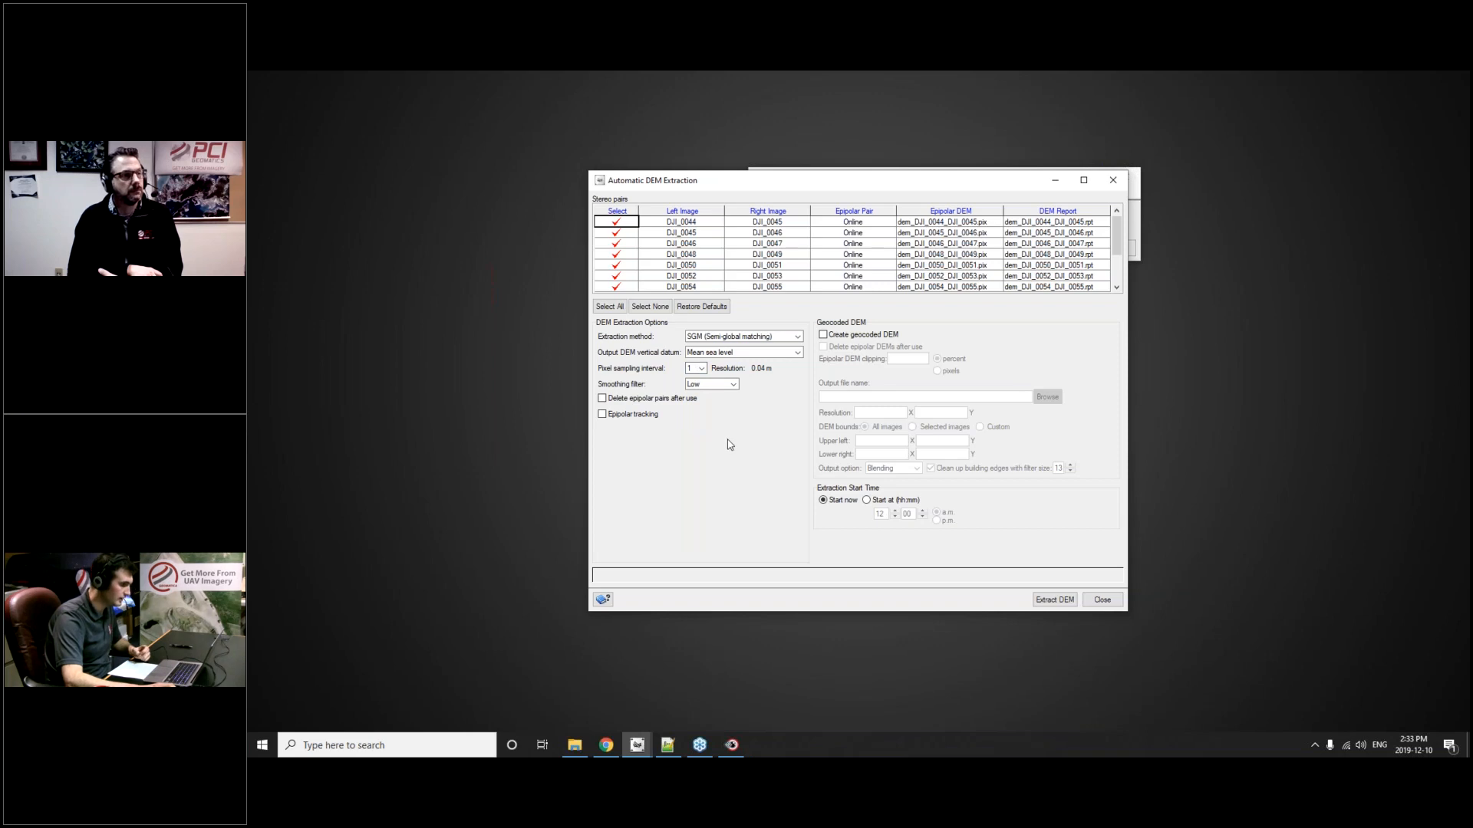
pyautogui.click(701, 368)
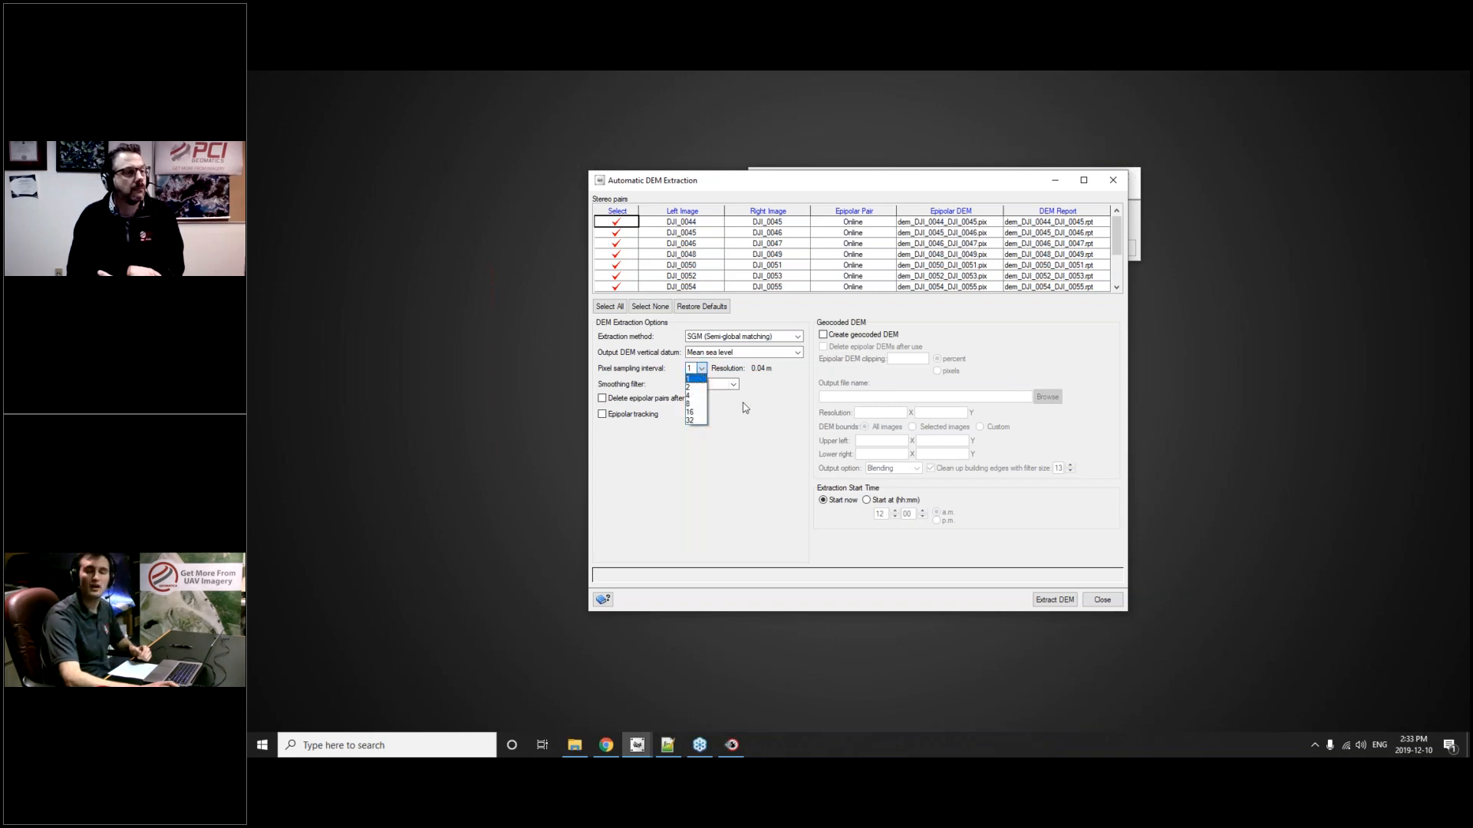
pyautogui.click(748, 444)
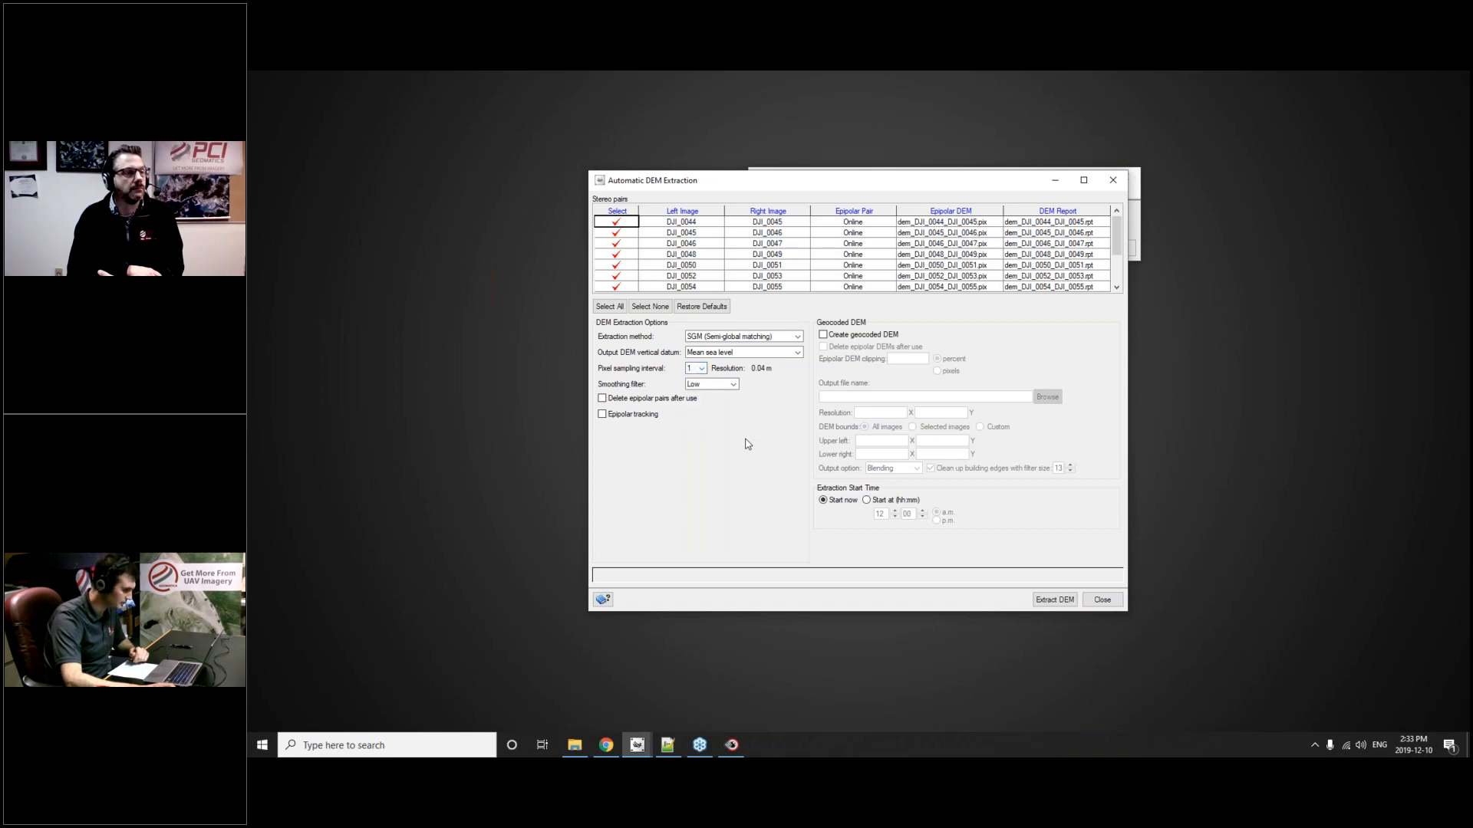
# - Enable creation of a geocoded DEM and name its output file DEM in the AT_Process folder
pyautogui.click(823, 335)
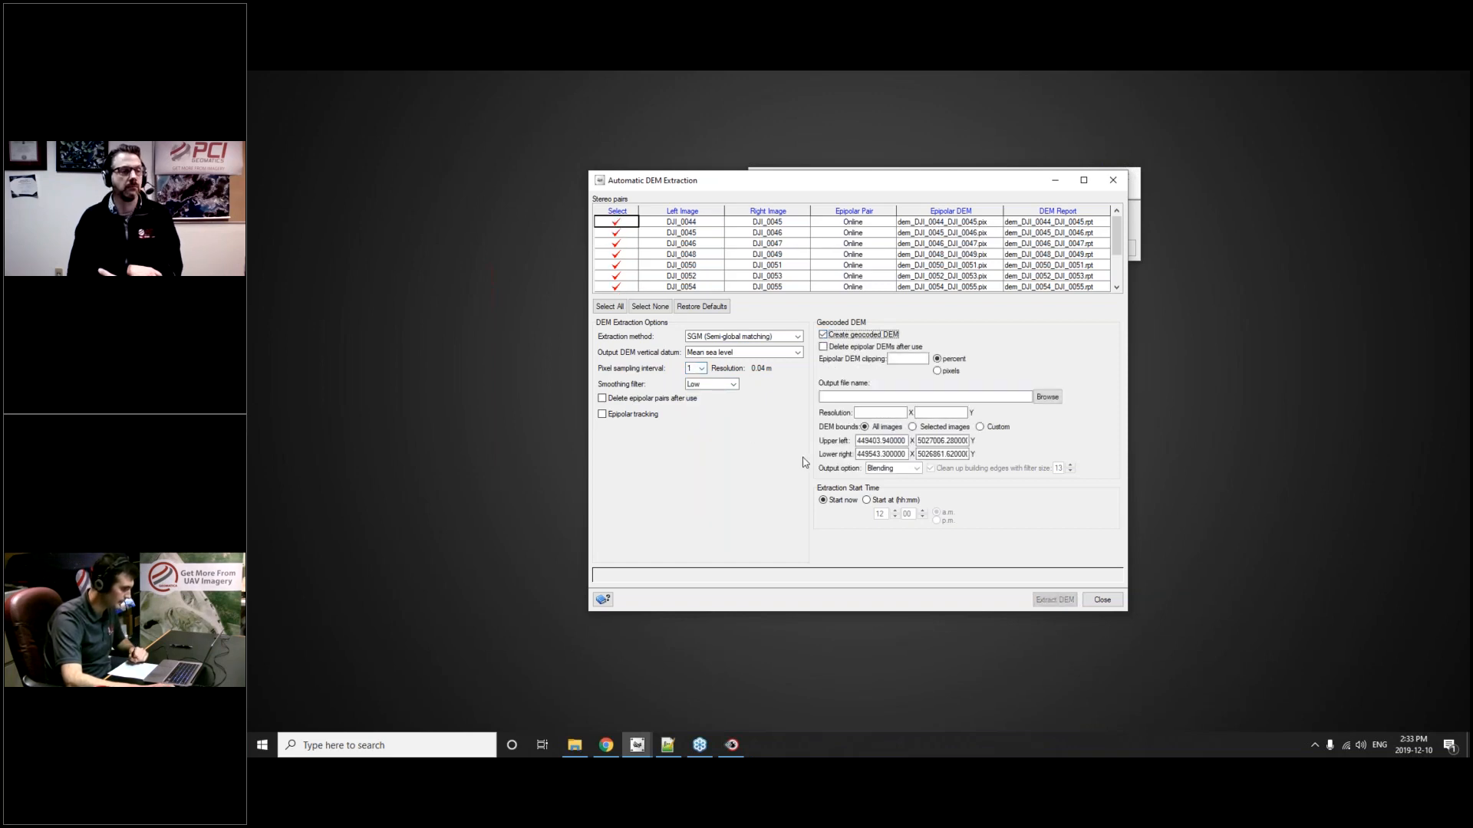
pyautogui.click(988, 398)
pyautogui.write('DEM')
pyautogui.click(780, 460)
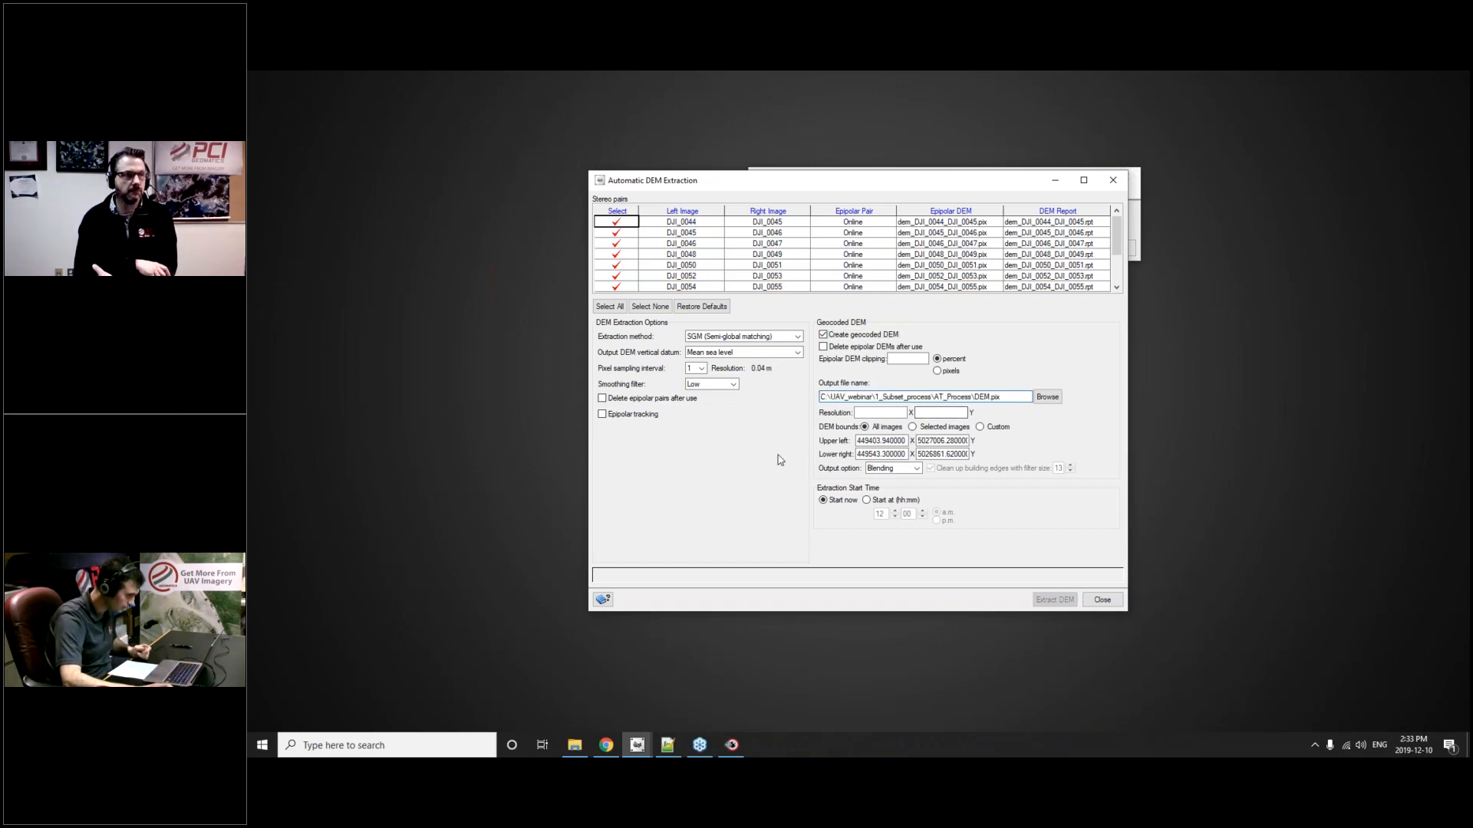
# - Set the geocoded DEM's resolution to 0.04 in X and Y, keeping the pixel sampling interval at 1
pyautogui.click(887, 413)
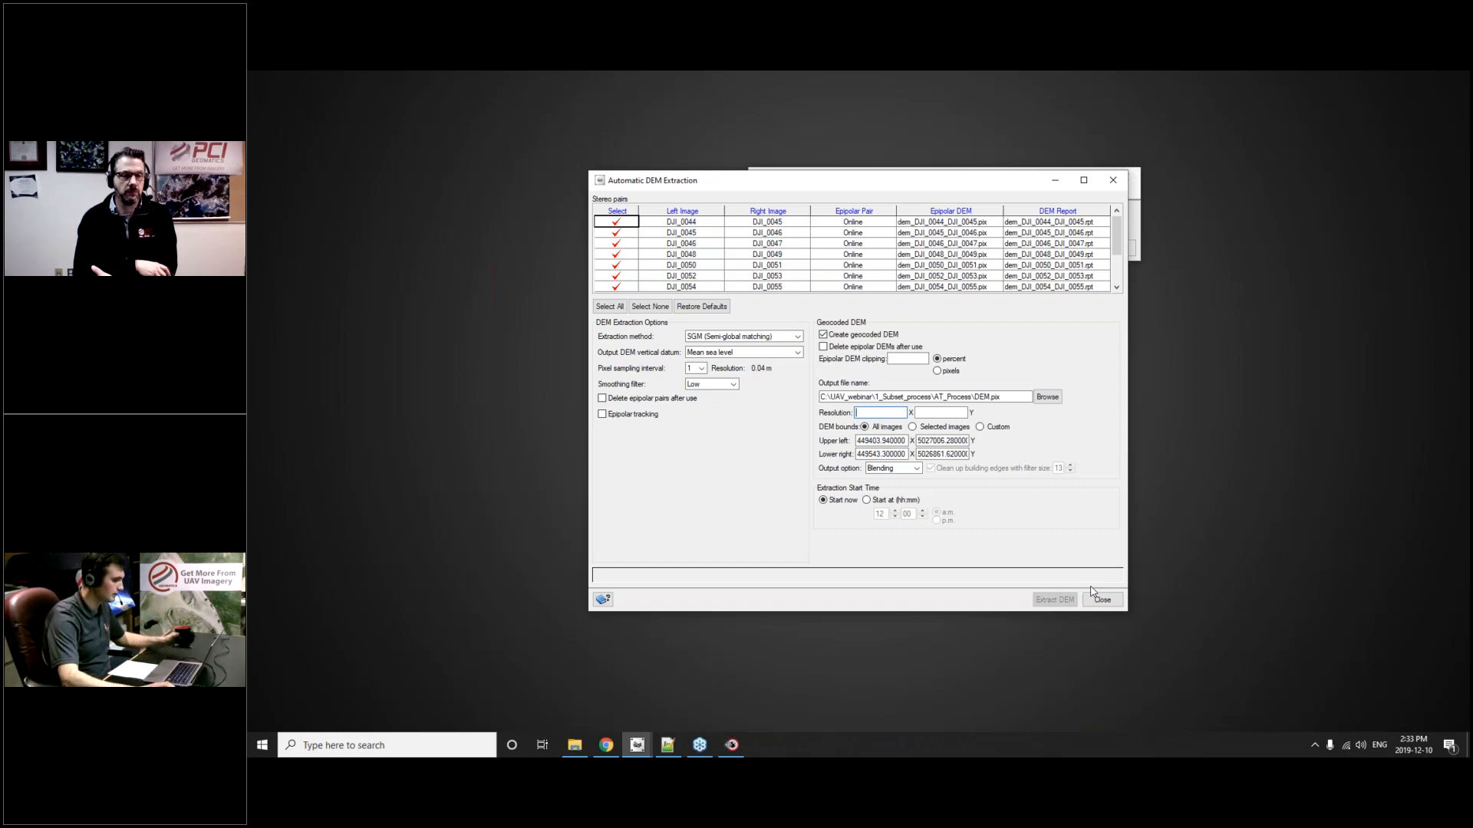
pyautogui.click(702, 369)
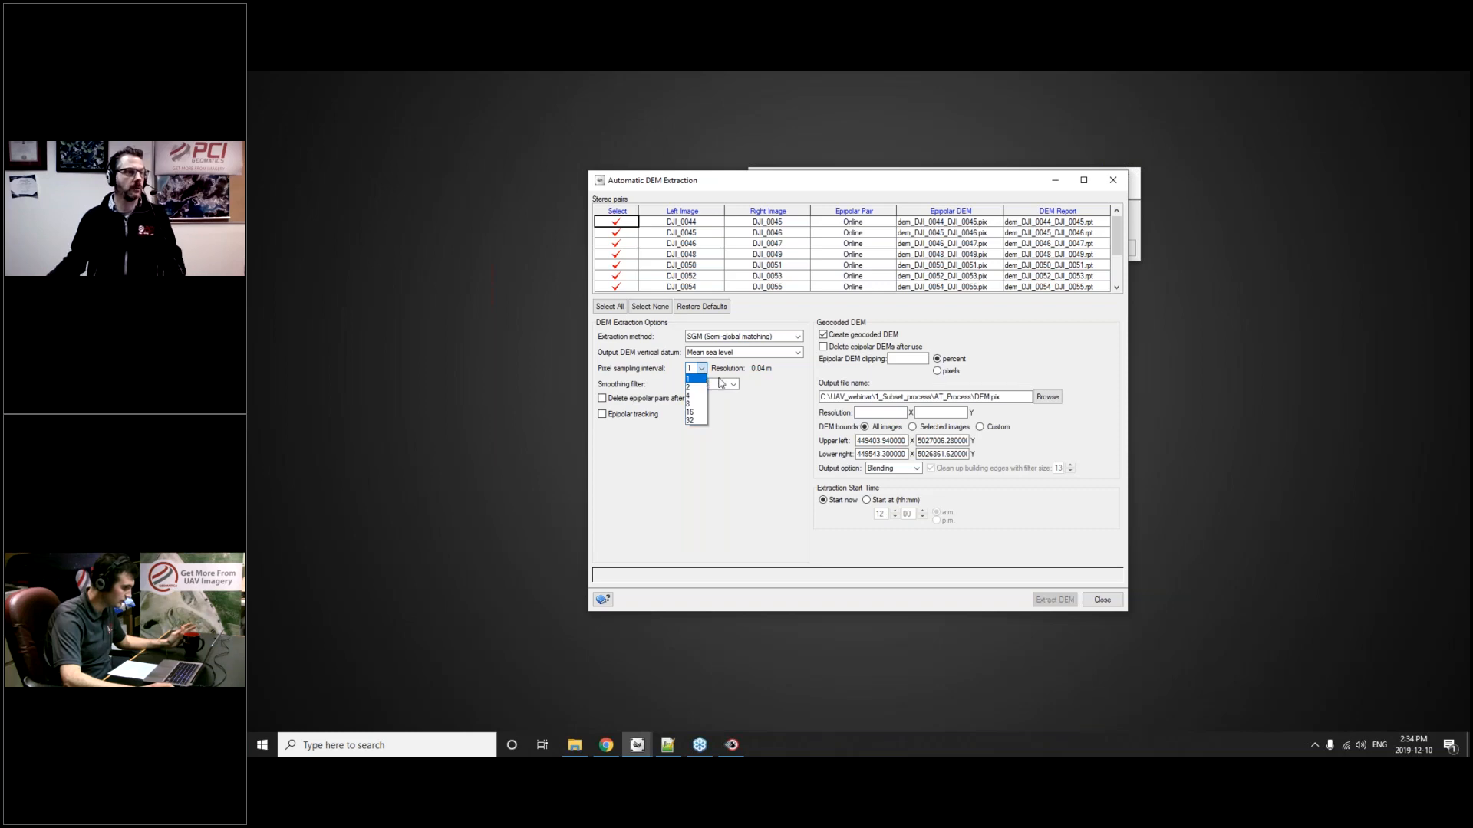
pyautogui.click(721, 383)
pyautogui.click(880, 413)
pyautogui.write('0.04')
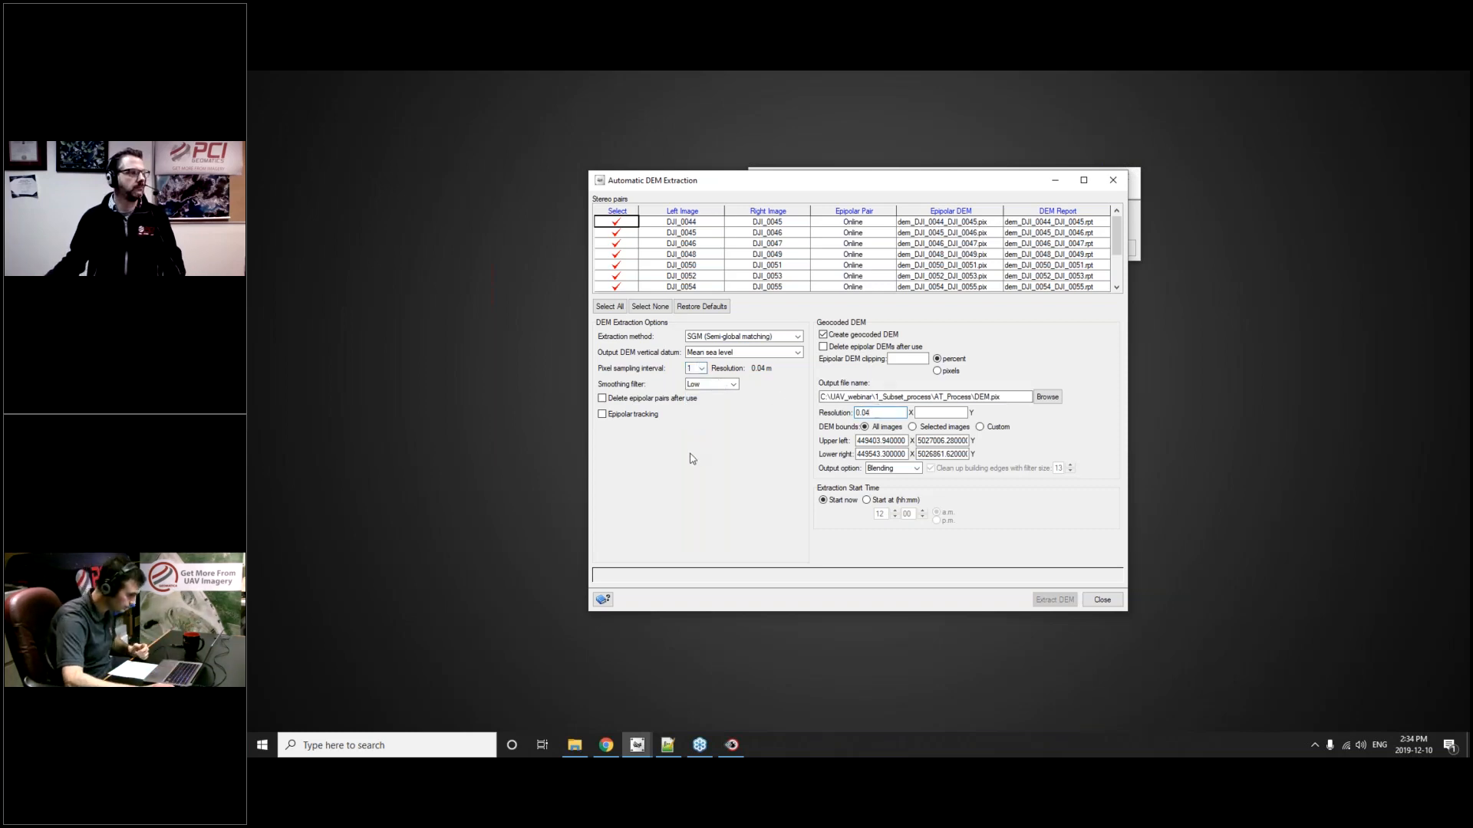
pyautogui.click(690, 454)
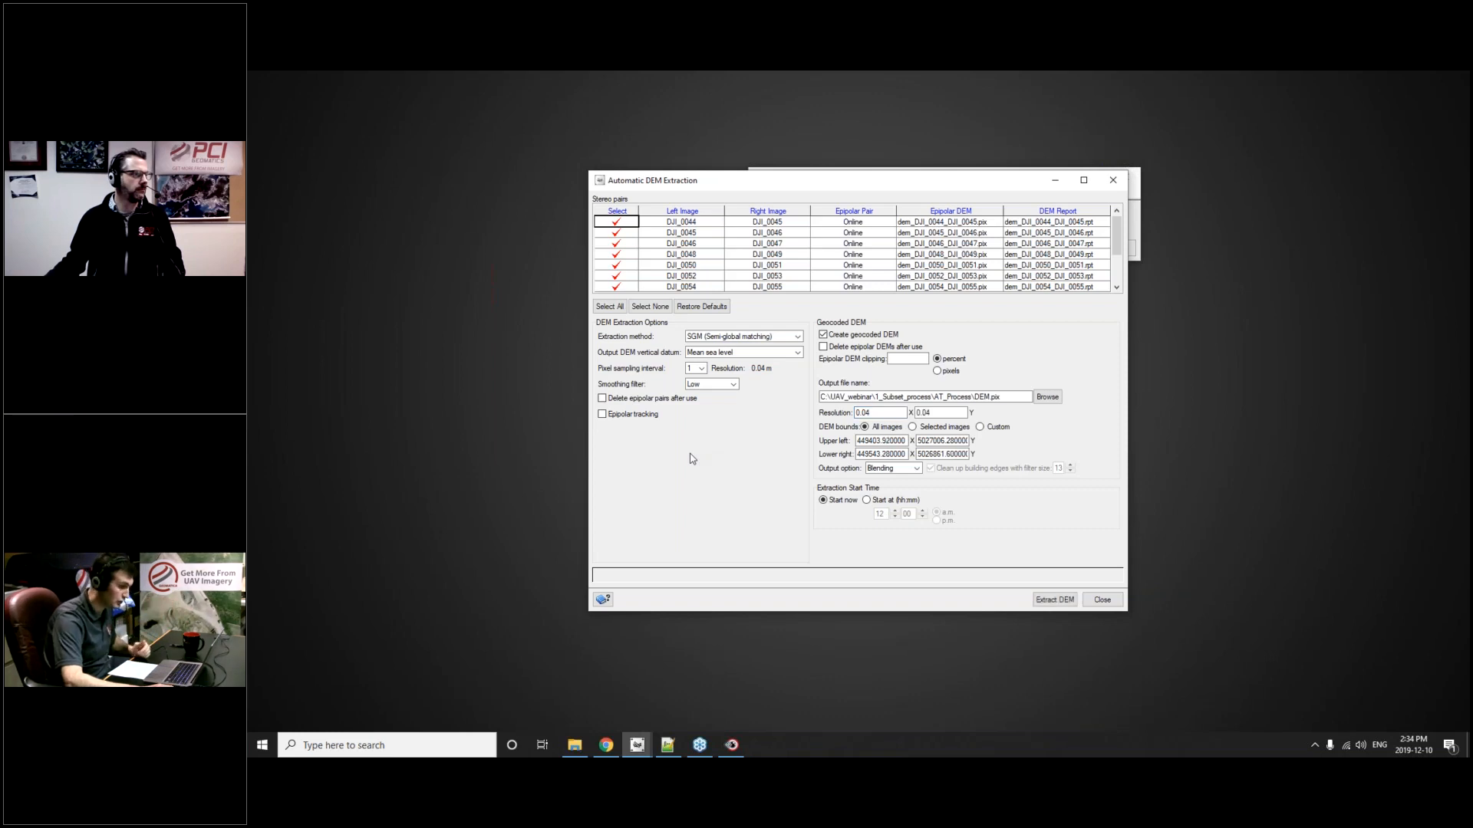
# - Close Automatic DEM Extraction without running it, and close the Urban UAV project, discarding its modifications
pyautogui.click(1096, 600)
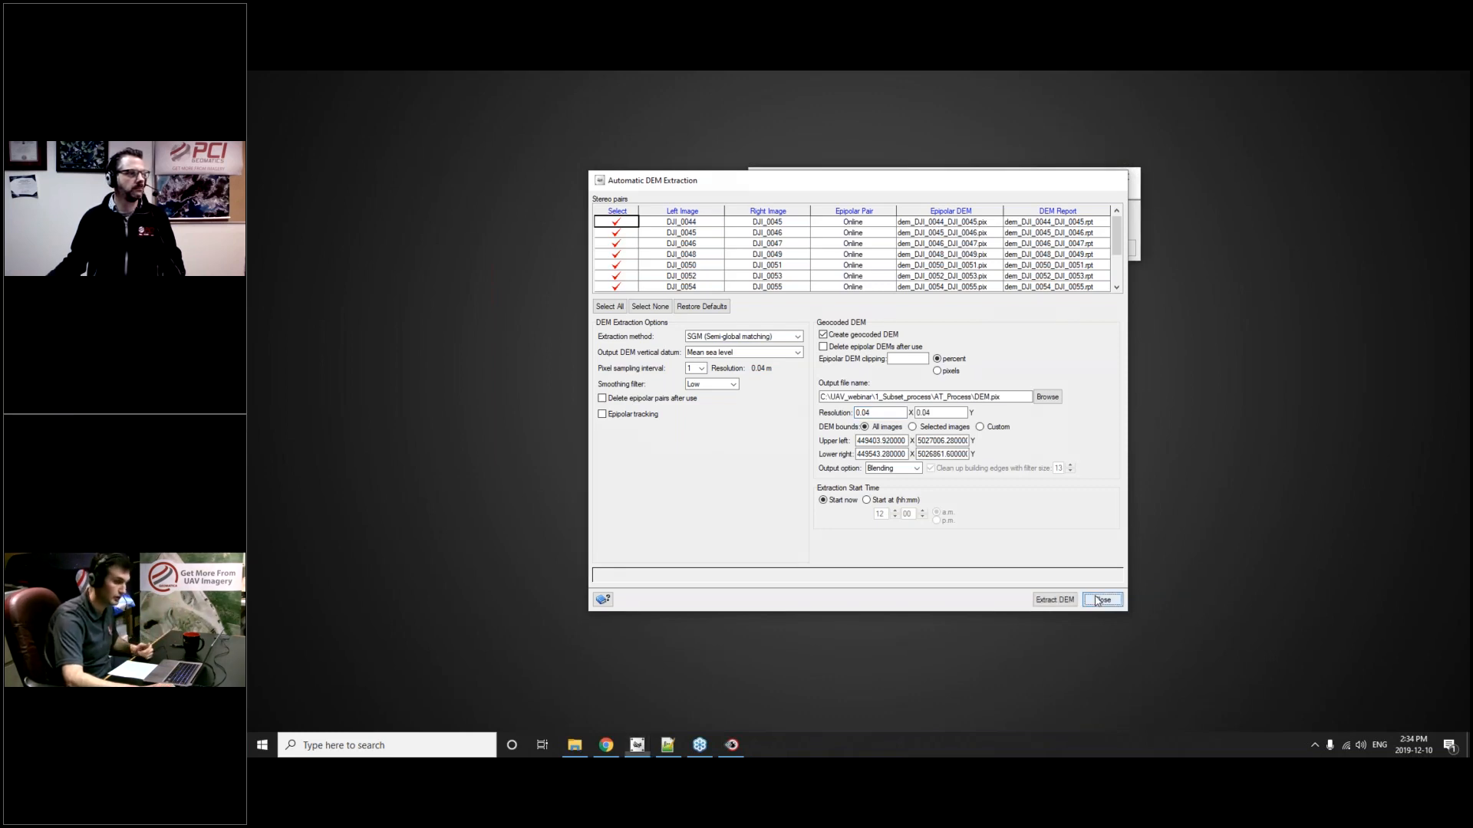
pyautogui.click(1126, 178)
pyautogui.click(857, 416)
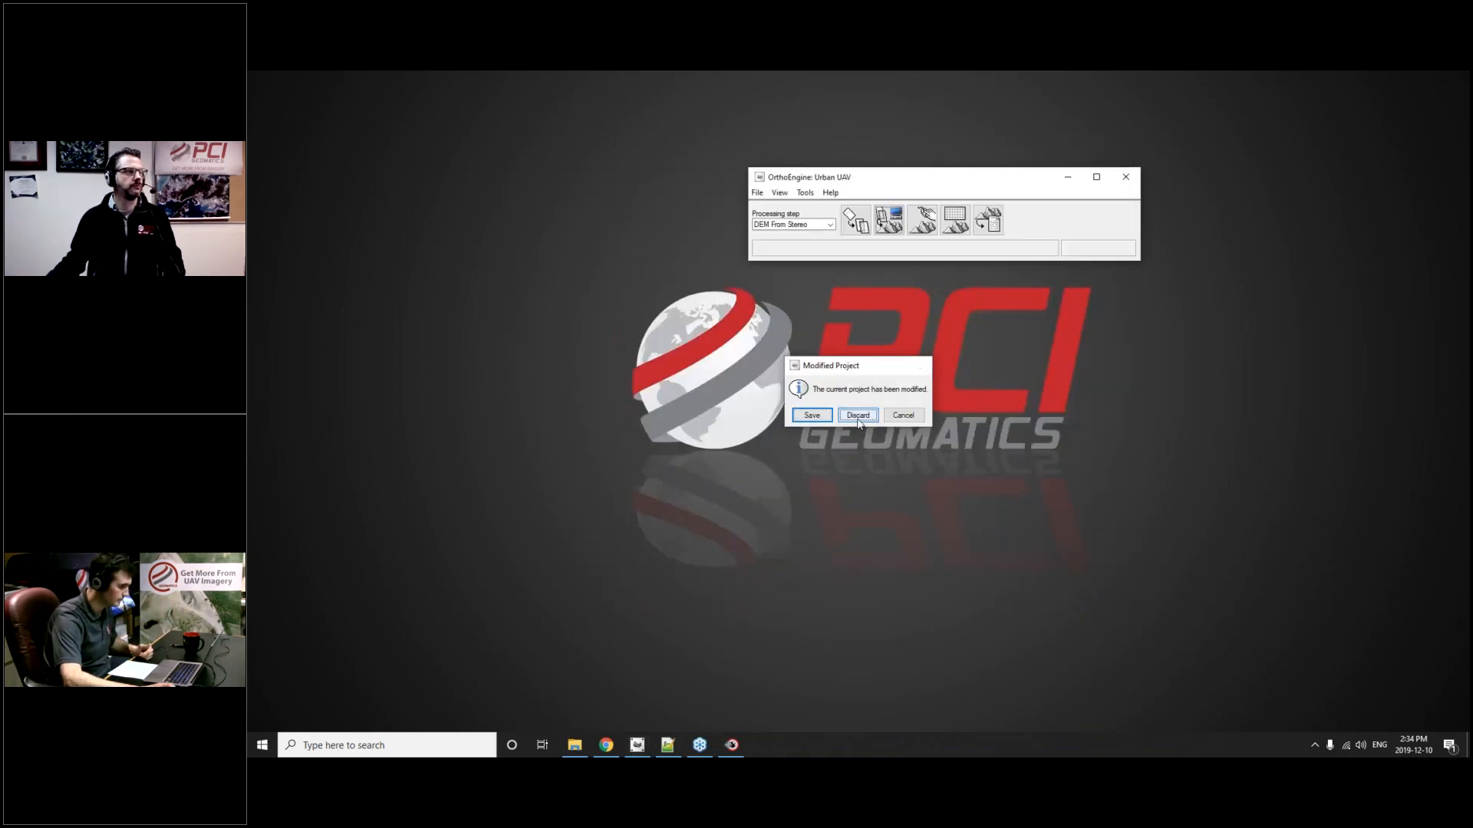
# - Open hamilton_DEM_Editing.gpr from the UAV_webinar\3_DEM_Editing\Hamilton_DEM folder and switch to its Focus window
pyautogui.click(570, 751)
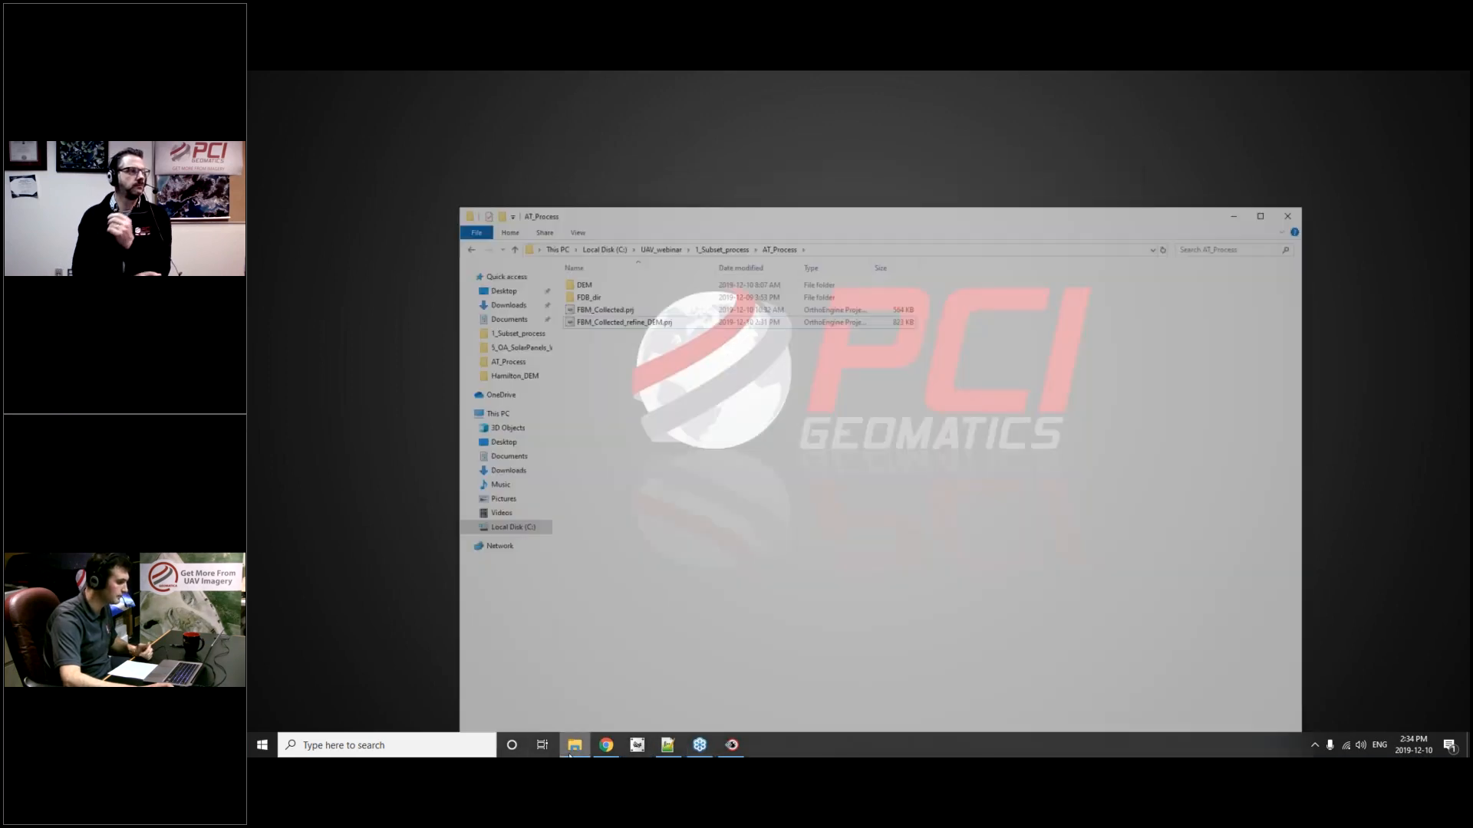
pyautogui.click(732, 202)
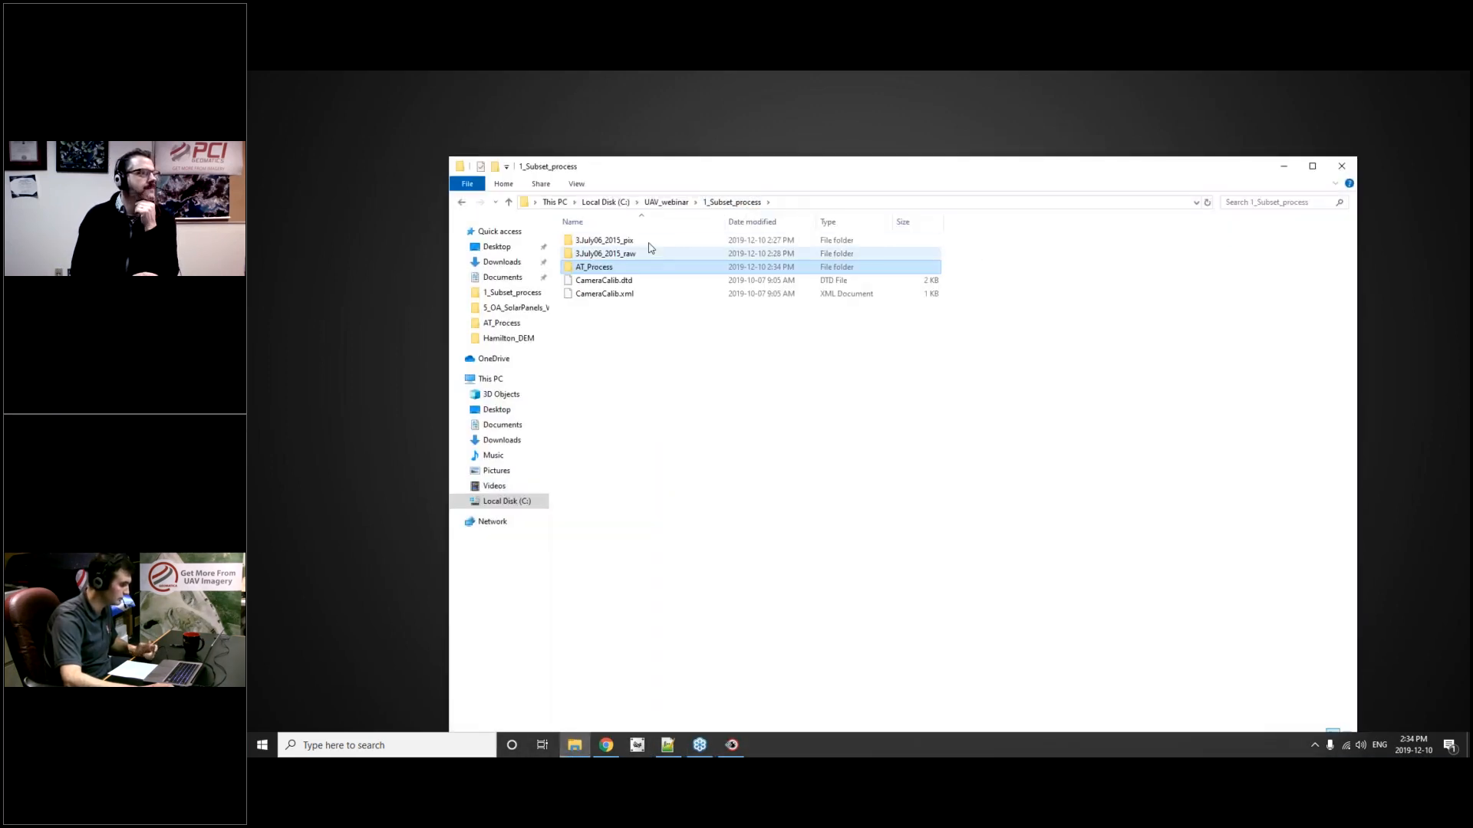
pyautogui.click(664, 204)
pyautogui.doubleClick(623, 268)
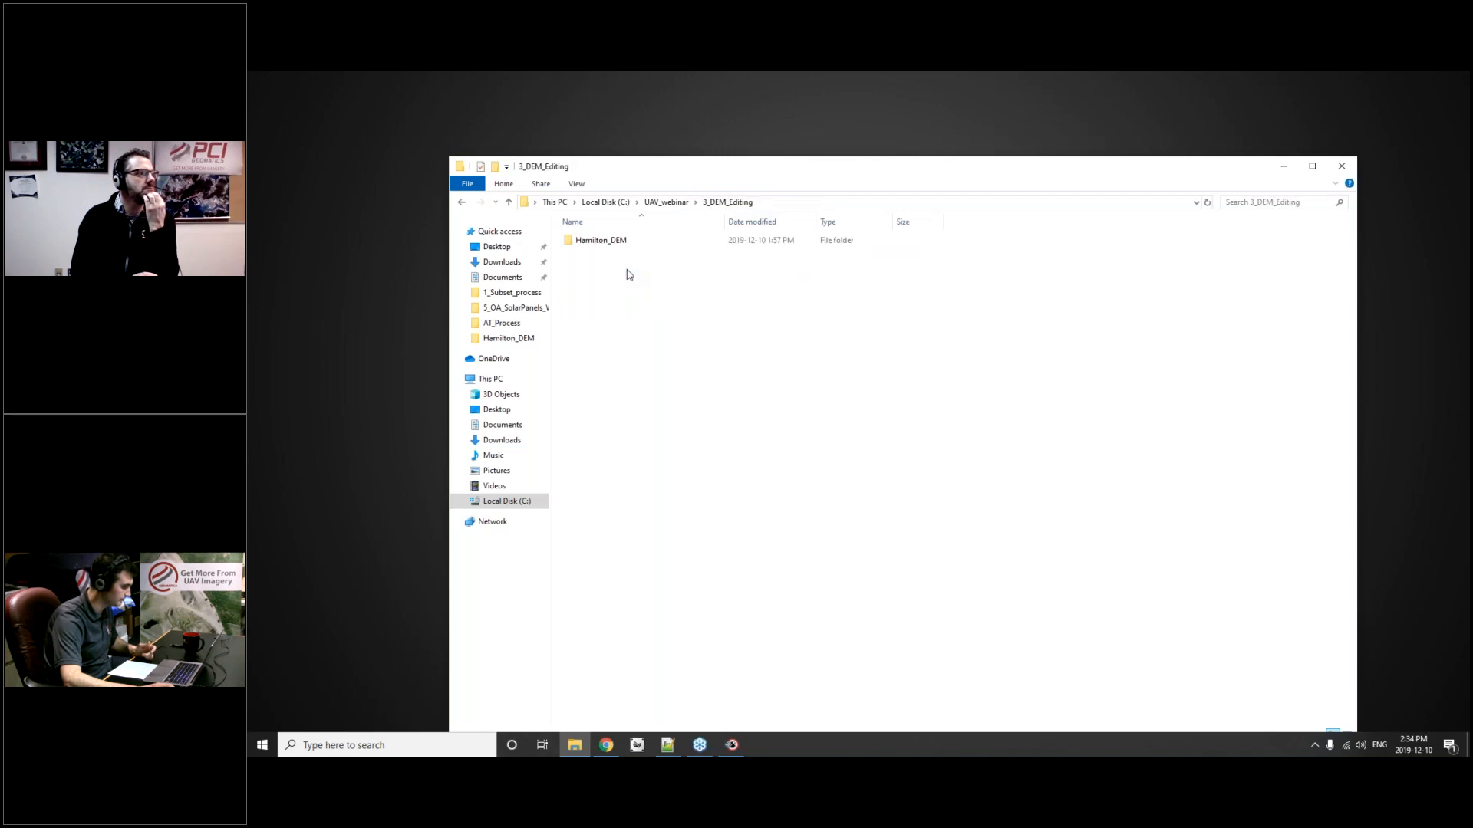
pyautogui.doubleClick(613, 243)
pyautogui.doubleClick(606, 360)
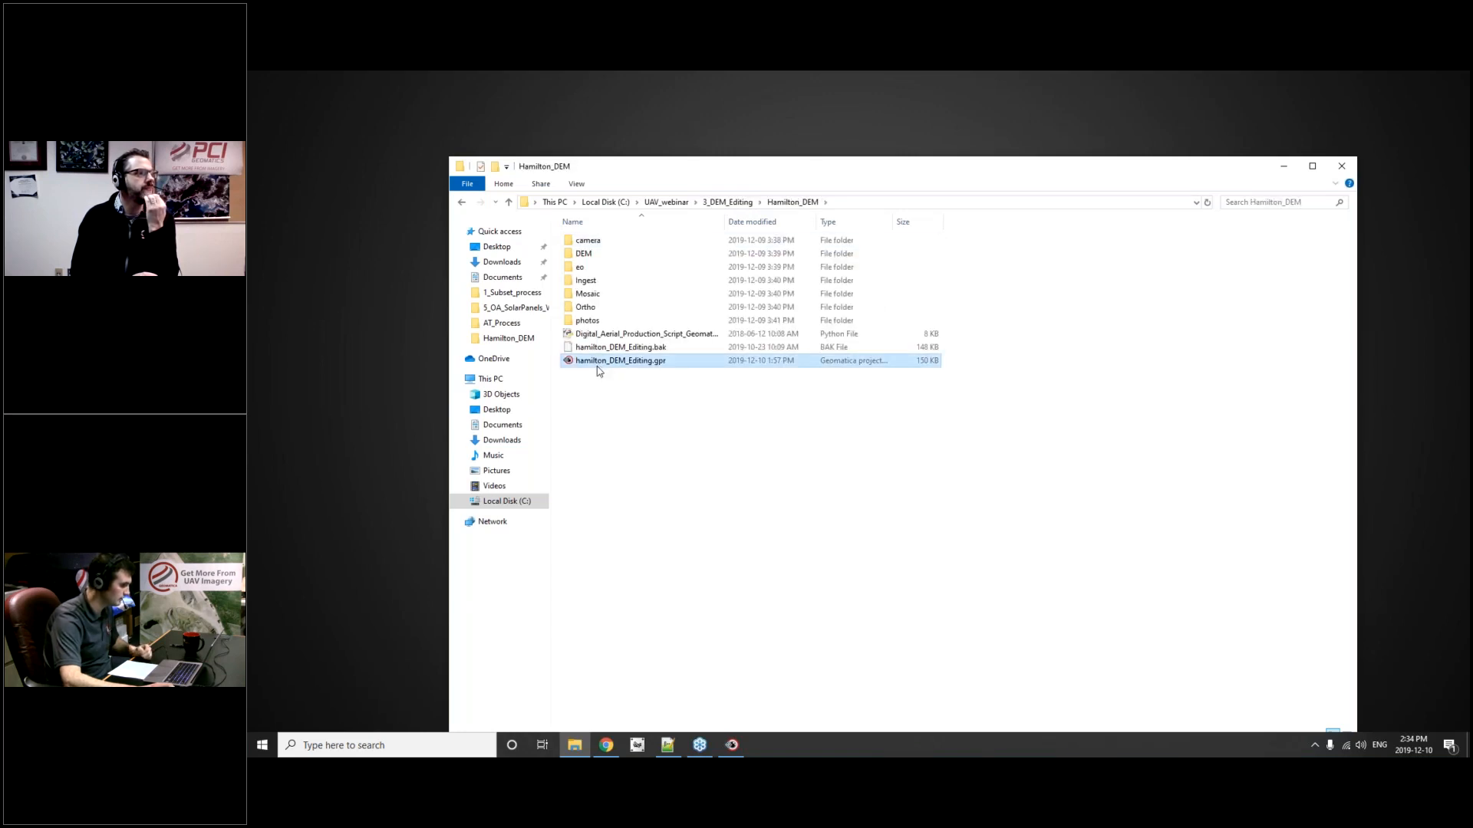
pyautogui.click(1285, 167)
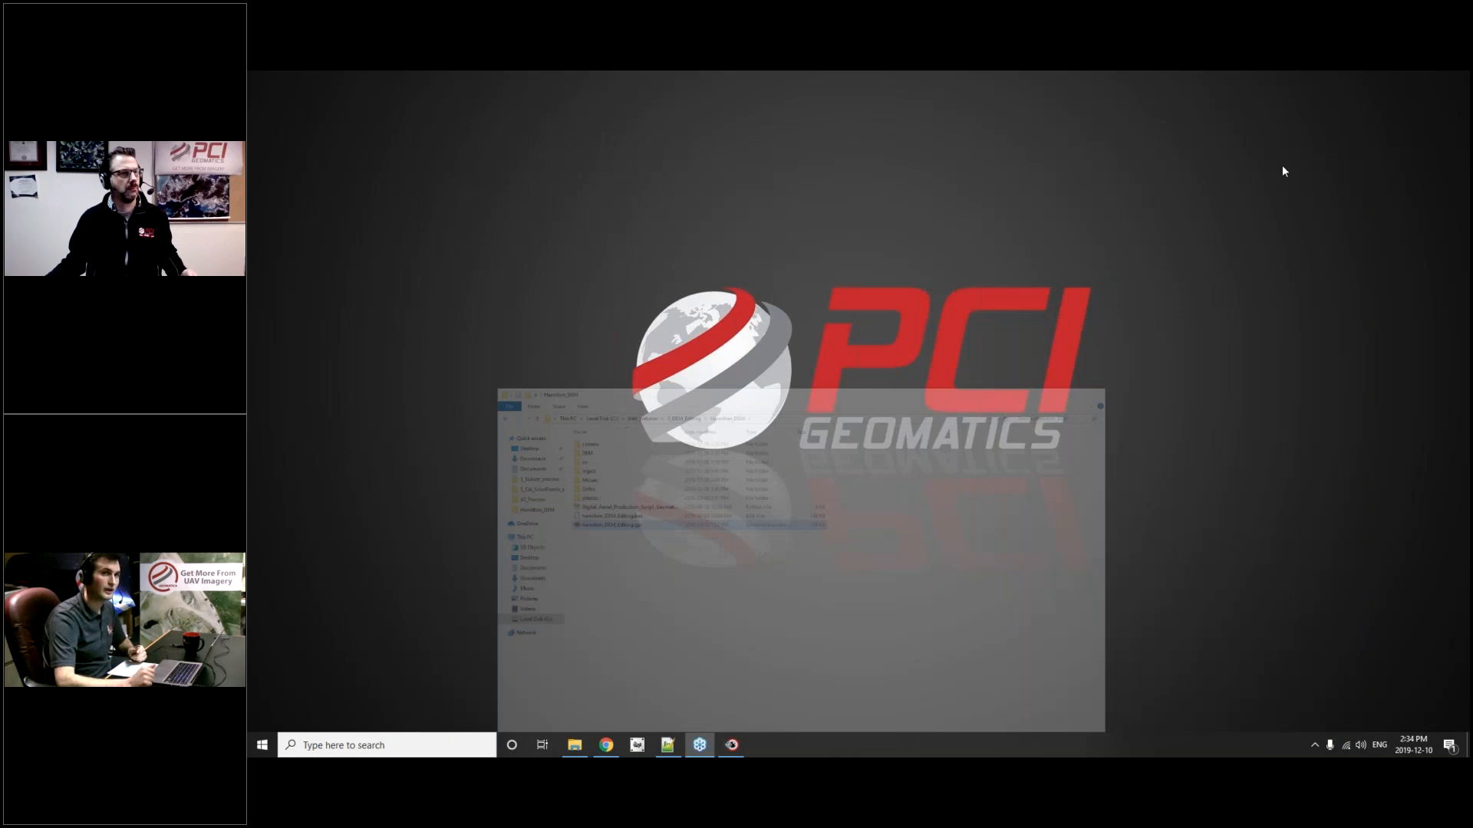
pyautogui.click(732, 745)
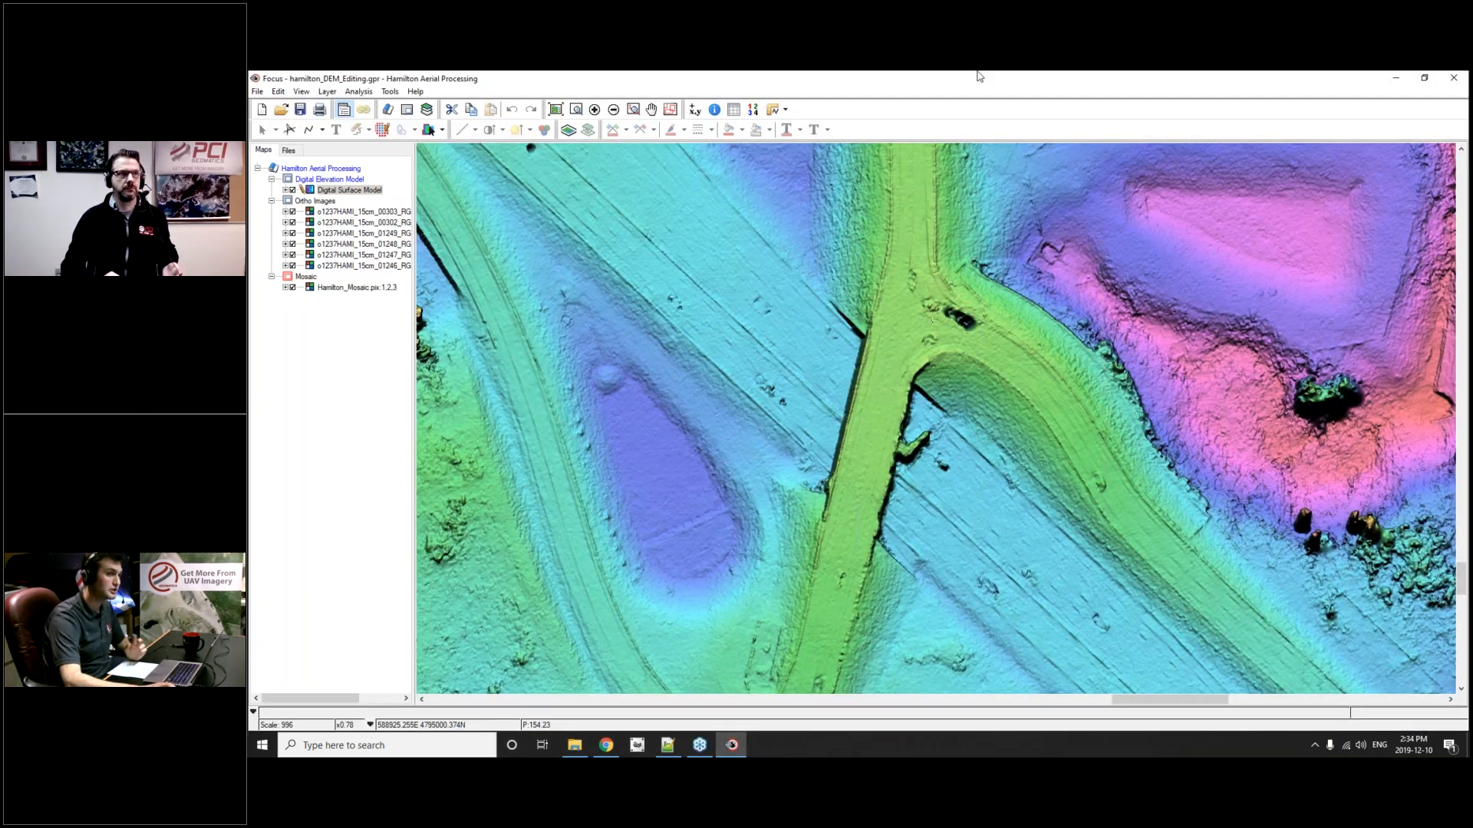
# - Reduce the Focus window to part of the screen and open DEM Editing for the Digital Surface Model layer
pyautogui.moveTo(978, 76); pyautogui.dragTo(247, 211)
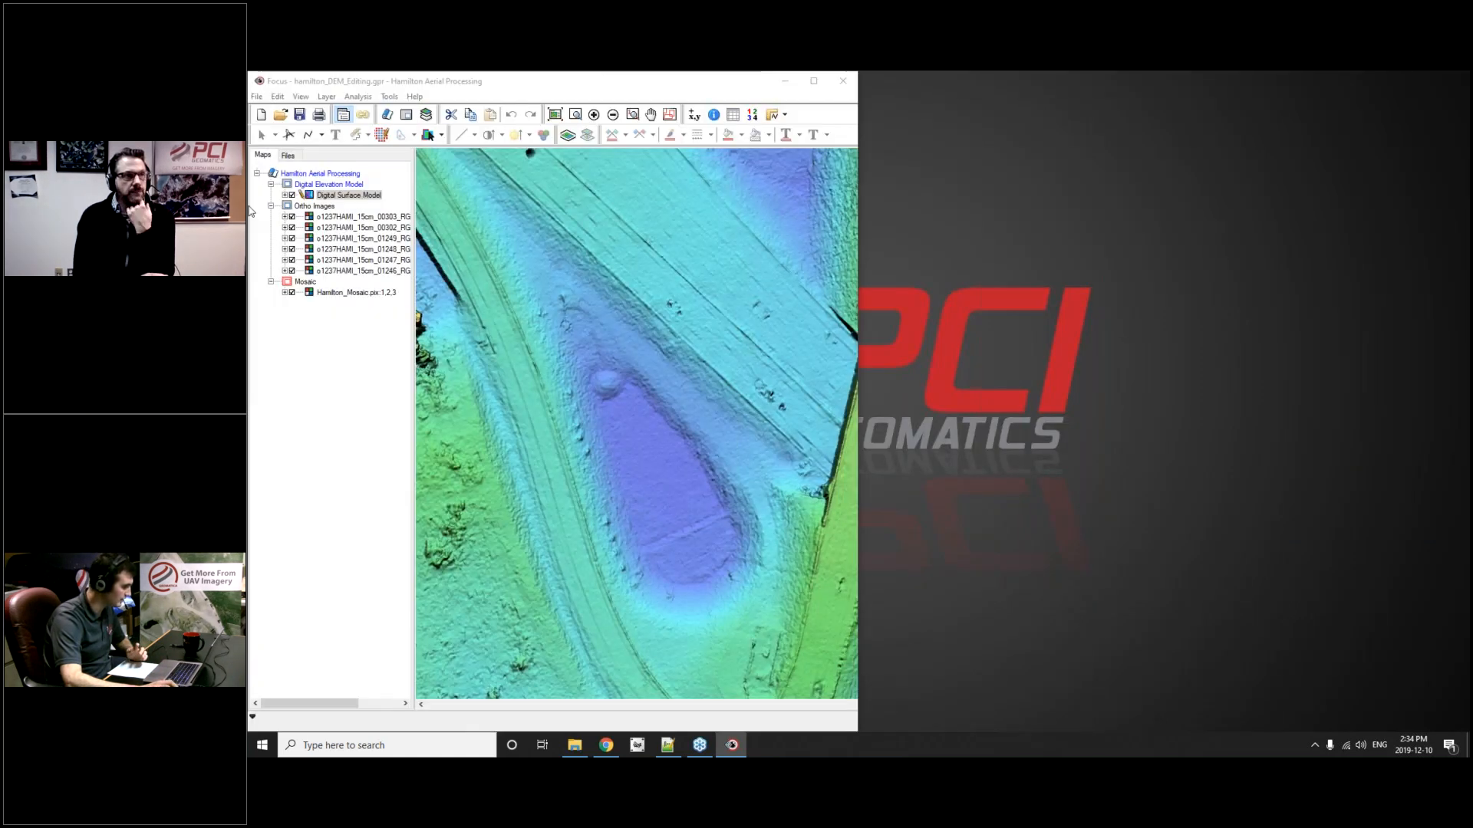
pyautogui.click(326, 96)
pyautogui.click(355, 328)
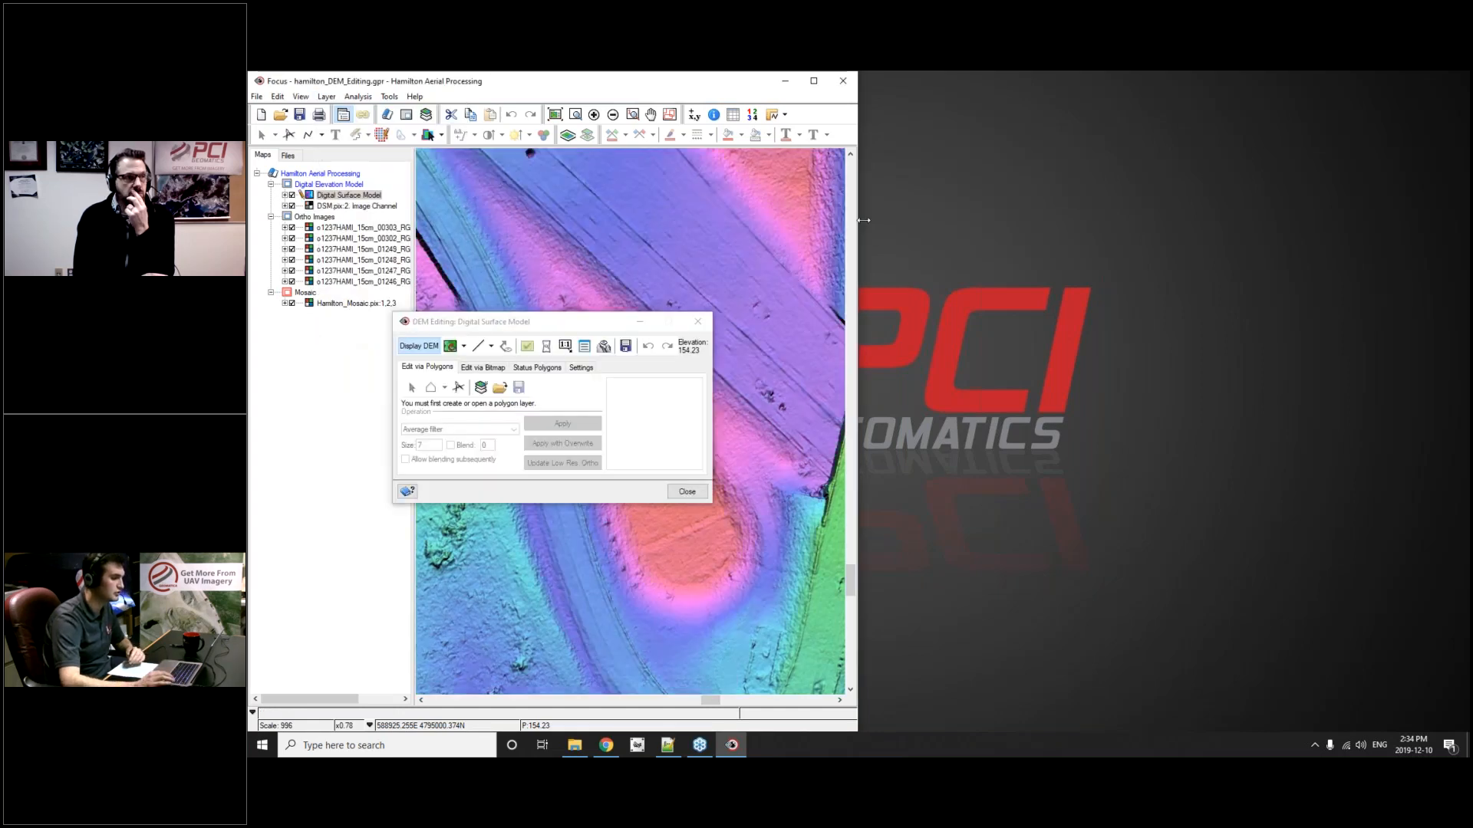
pyautogui.moveTo(858, 225); pyautogui.dragTo(1109, 225)
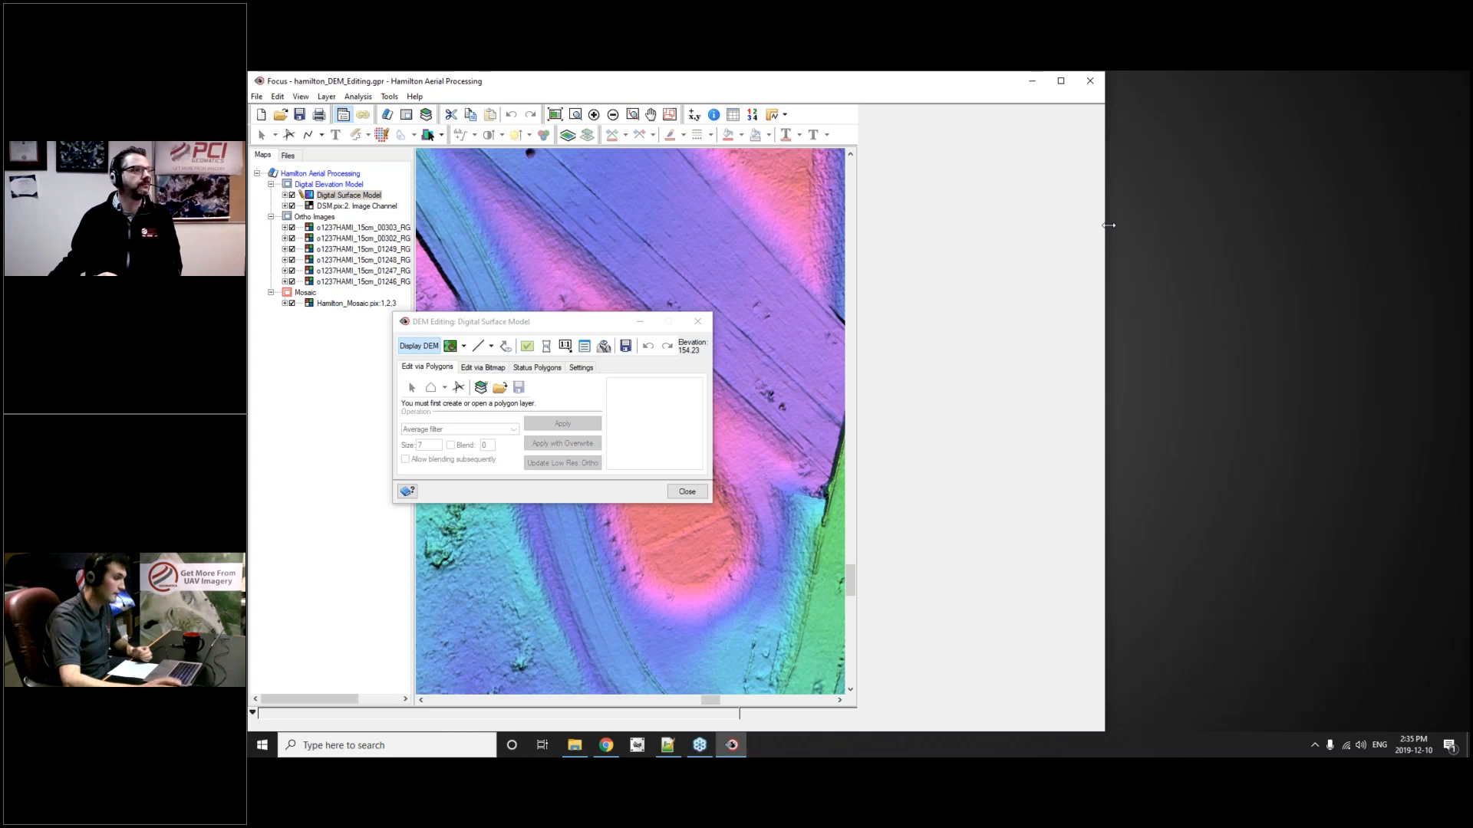
# - Open the Live Ortho Preview from DEM Editing and arrange it side by side with the Focus map
pyautogui.click(546, 347)
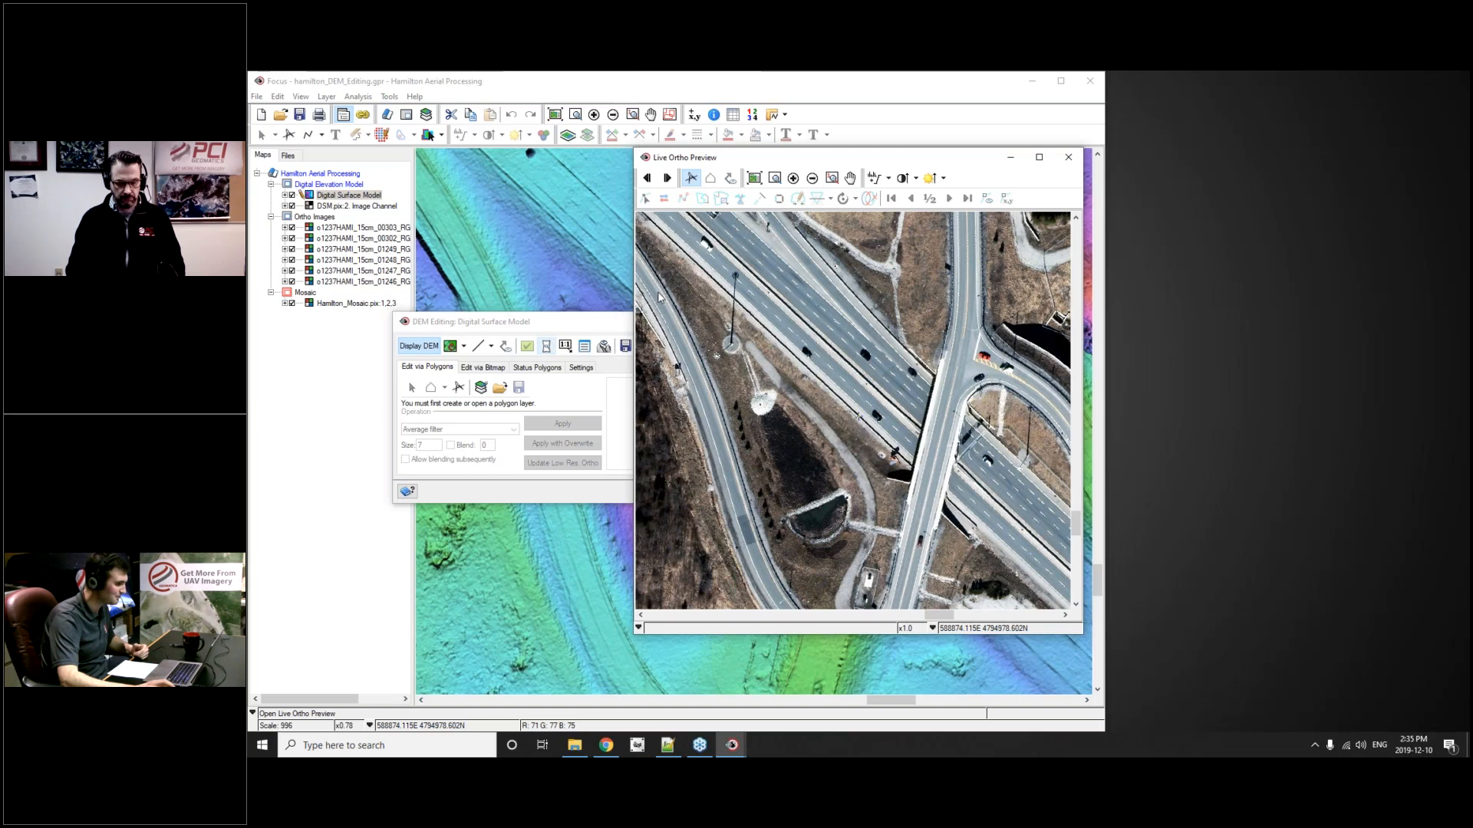
pyautogui.click(796, 89)
pyautogui.moveTo(792, 91); pyautogui.dragTo(248, 171)
pyautogui.click(1033, 342)
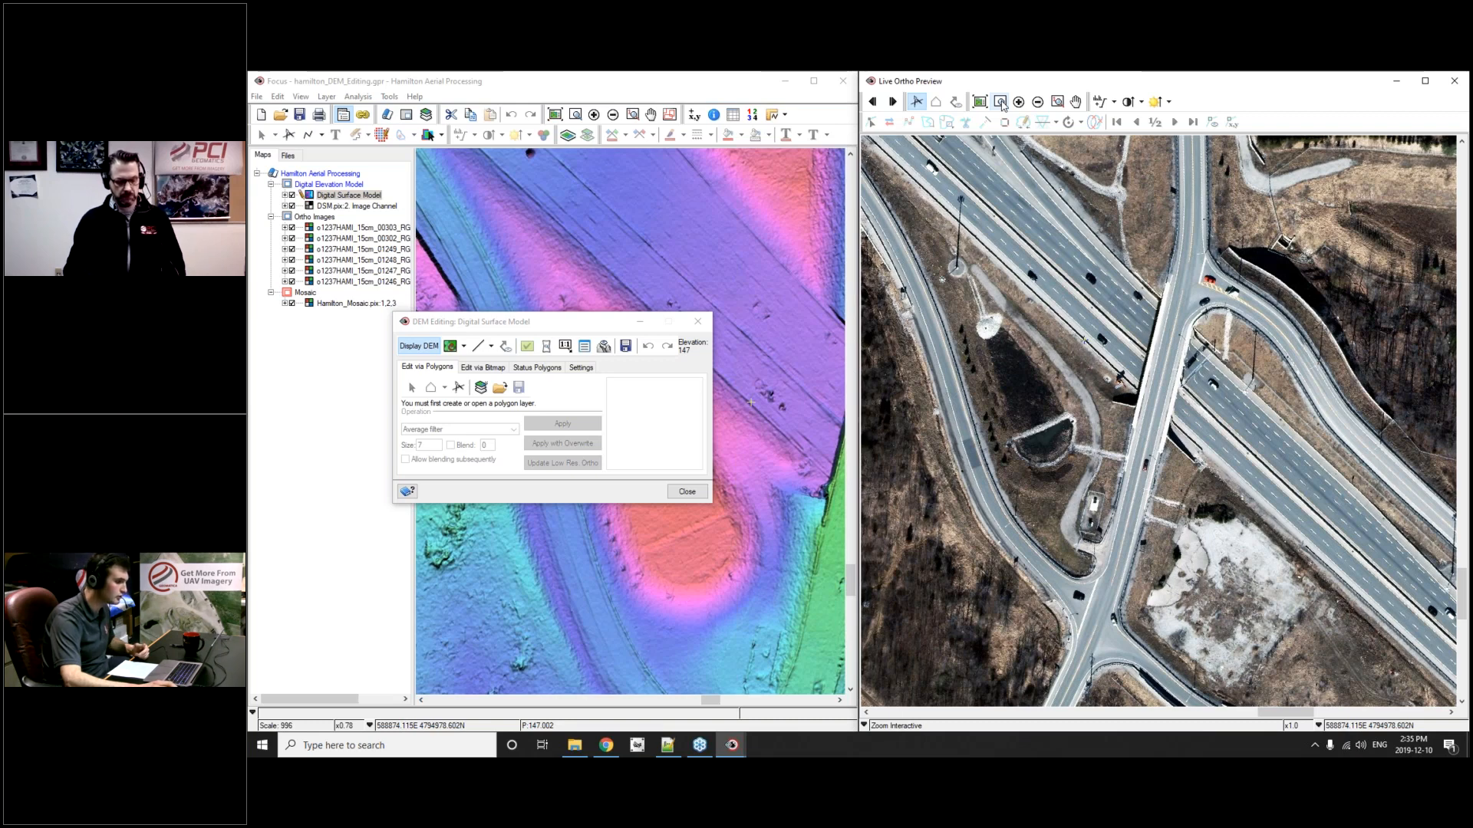
# - Zoom the live ortho preview to the highway overpass and compare the next and previous source images there
pyautogui.click(1000, 102)
pyautogui.moveTo(1093, 301); pyautogui.dragTo(1241, 439)
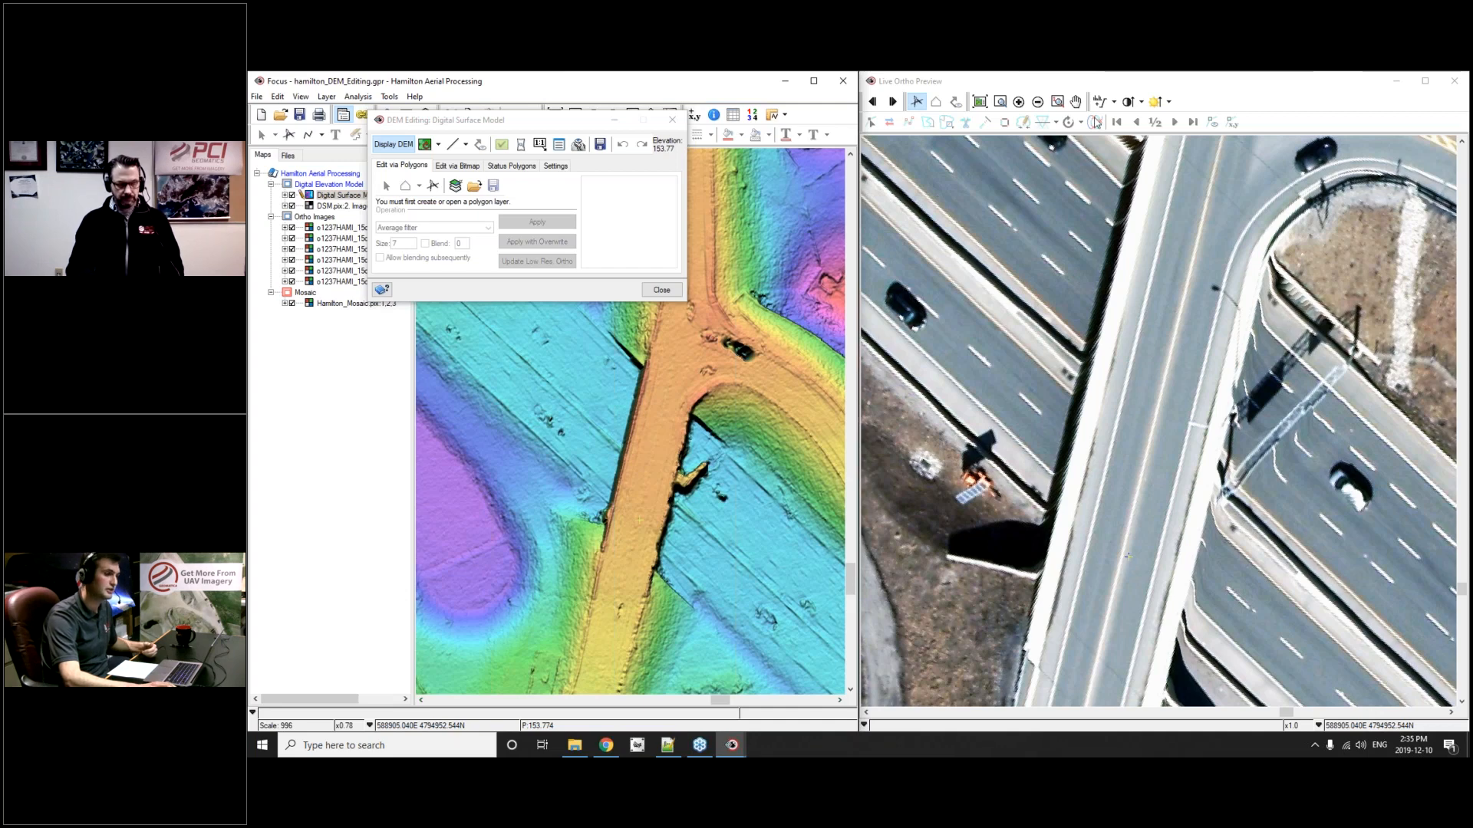
pyautogui.click(894, 104)
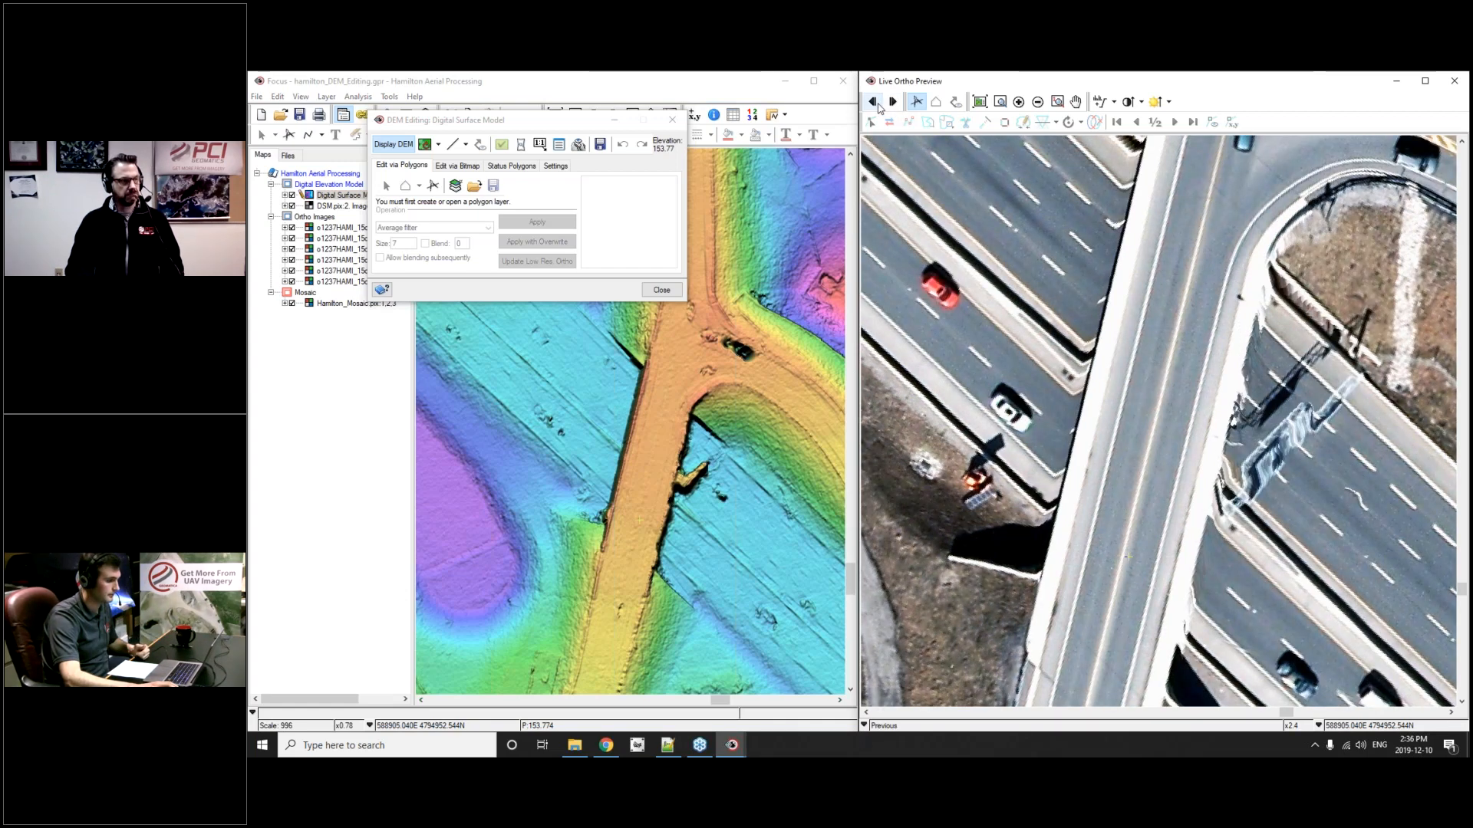
pyautogui.click(874, 104)
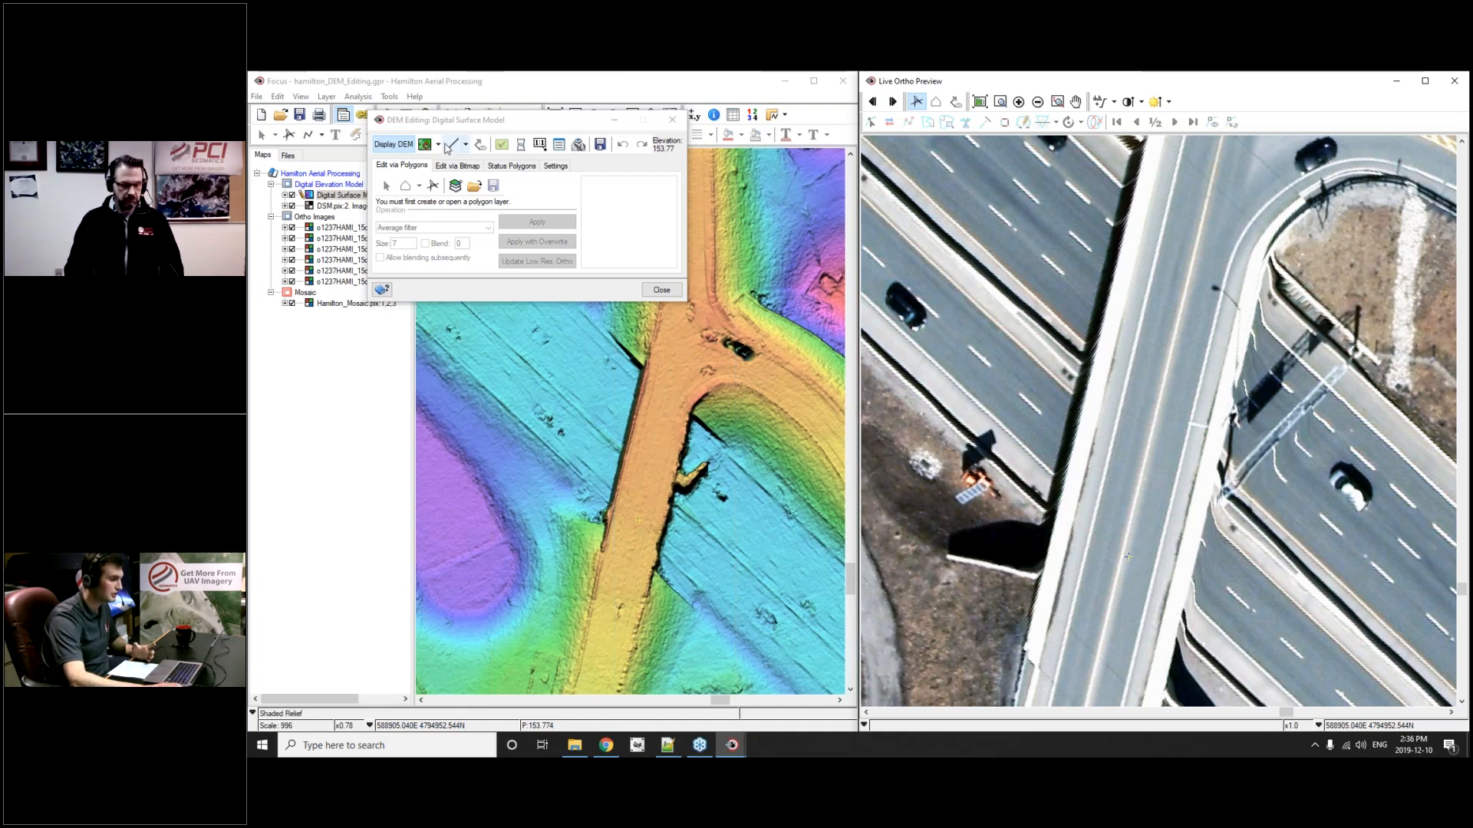
# - Create a new DEM editing polygon layer and draw a four-sided polygon around the highway stretch passing under the overpass
pyautogui.moveTo(522, 122); pyautogui.dragTo(919, 115)
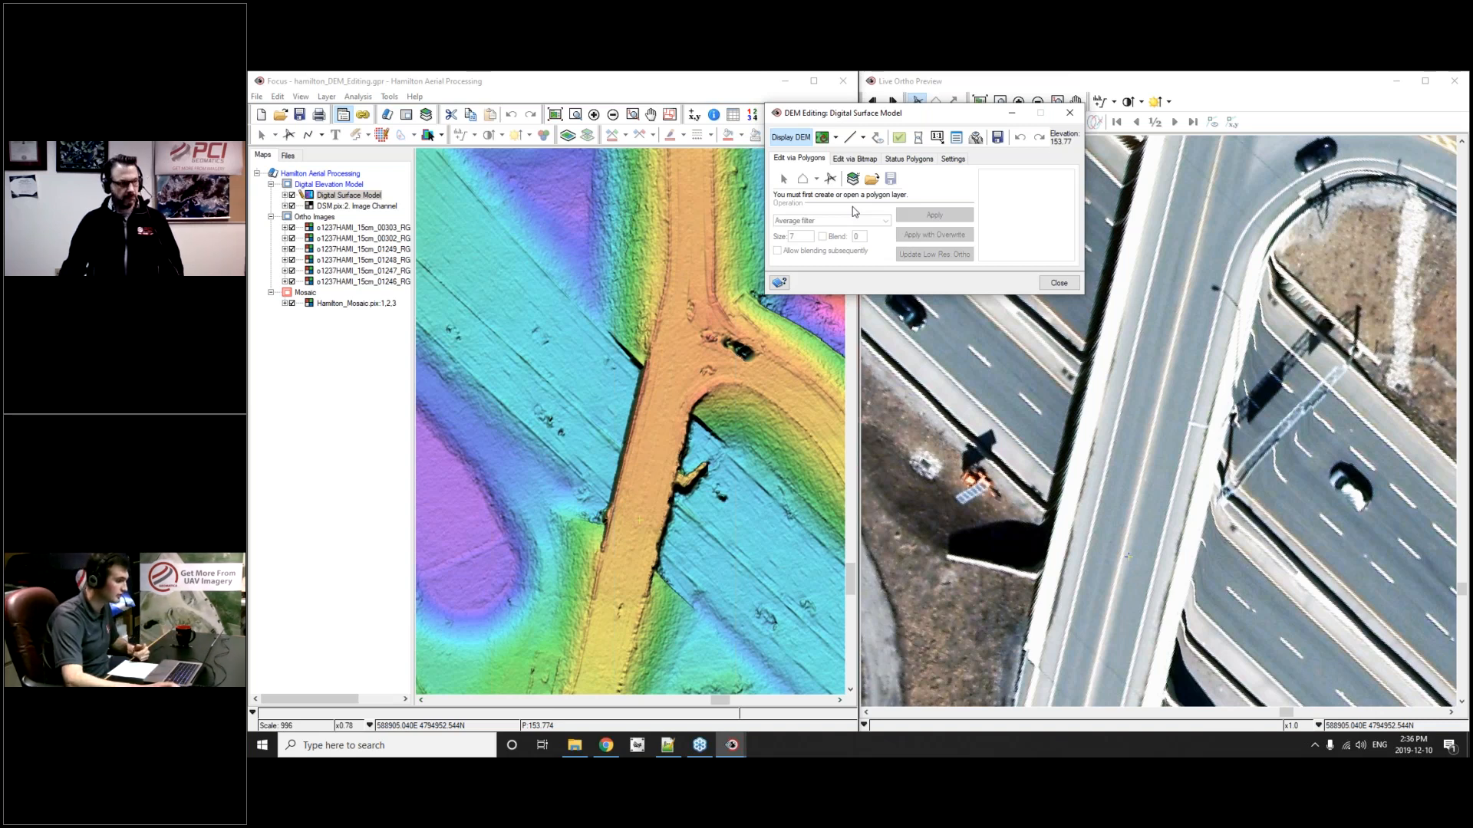
pyautogui.click(852, 178)
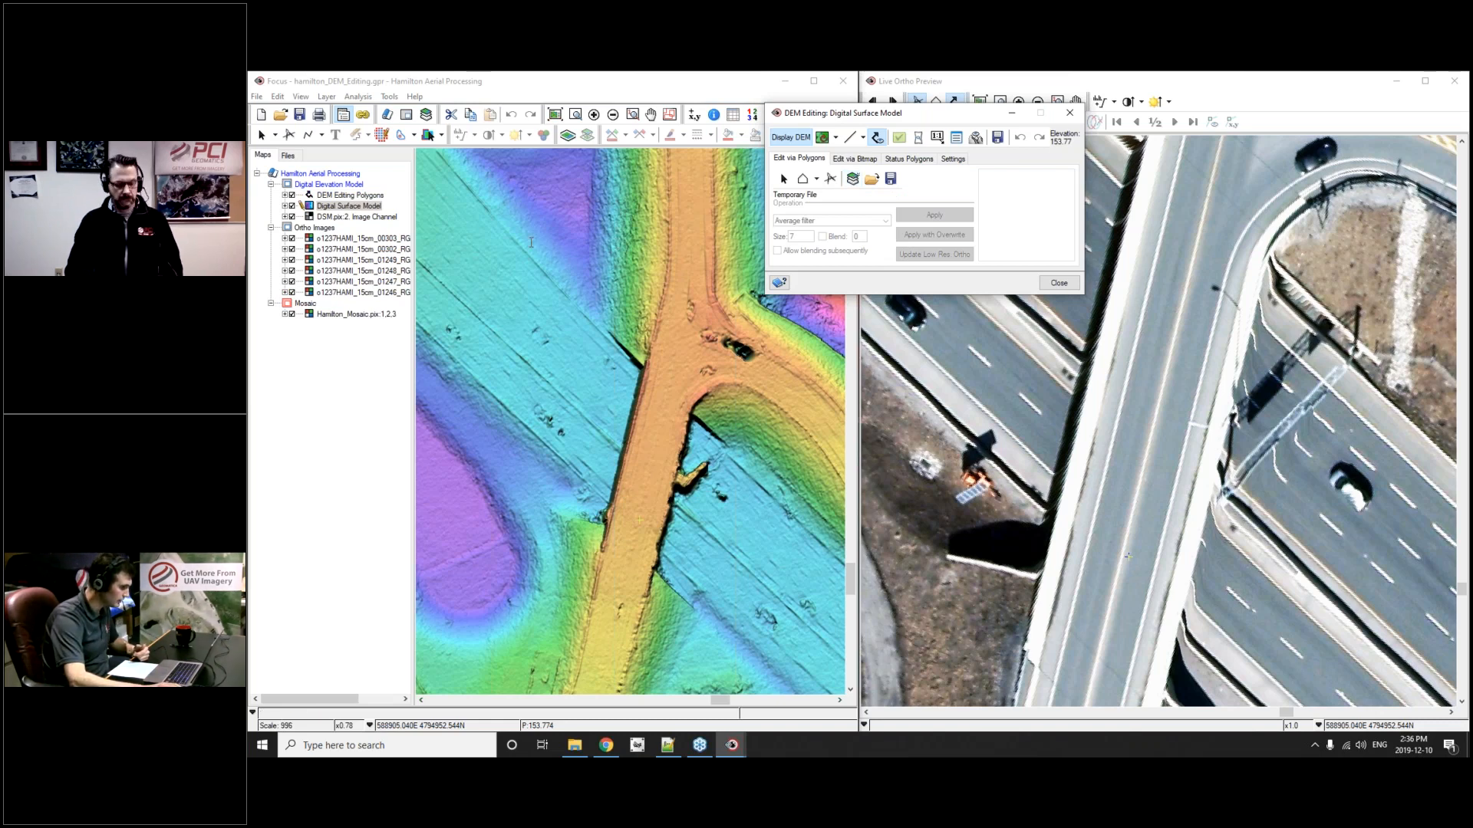
pyautogui.click(802, 179)
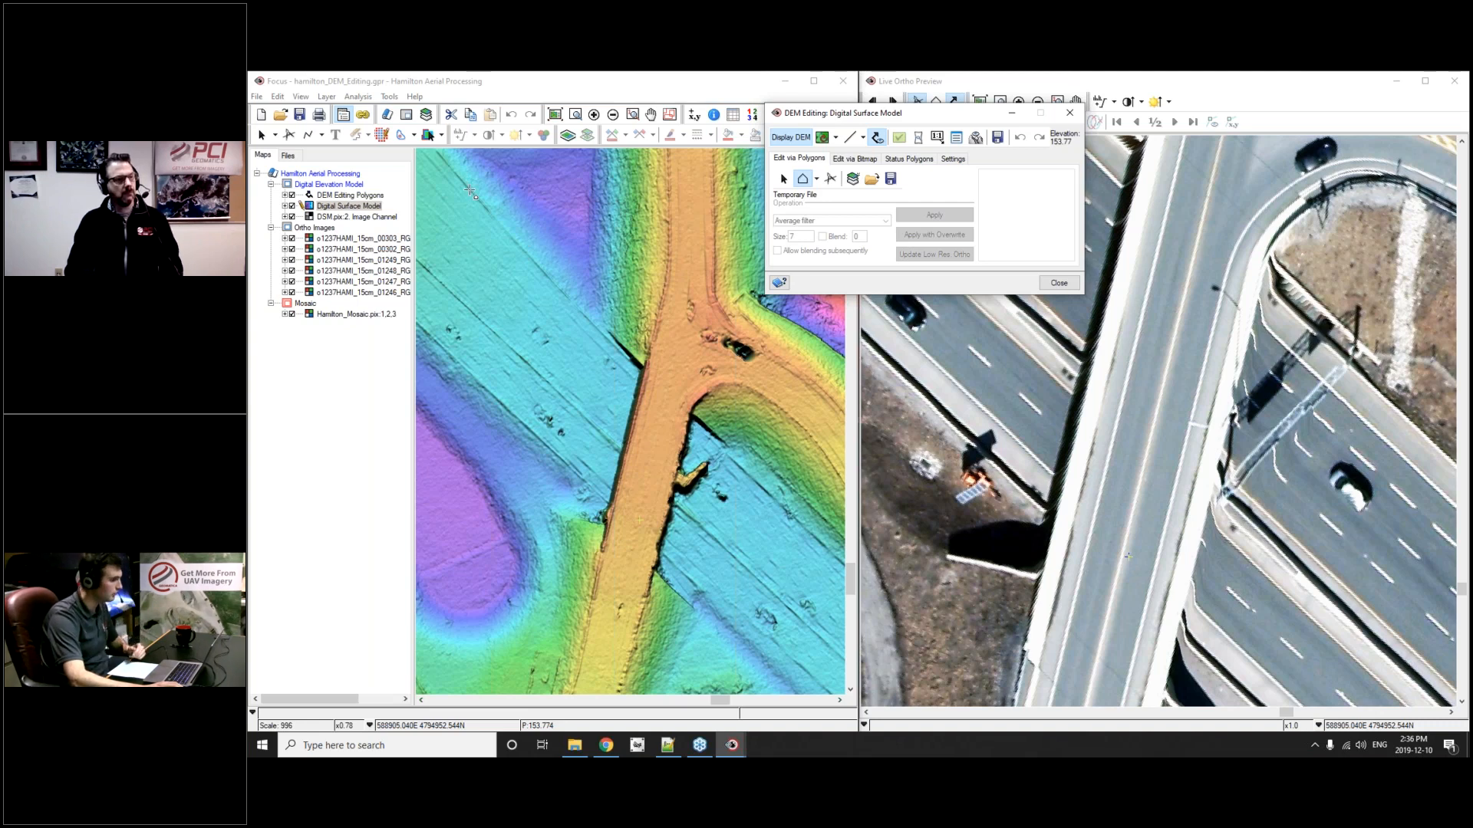
pyautogui.click(469, 191)
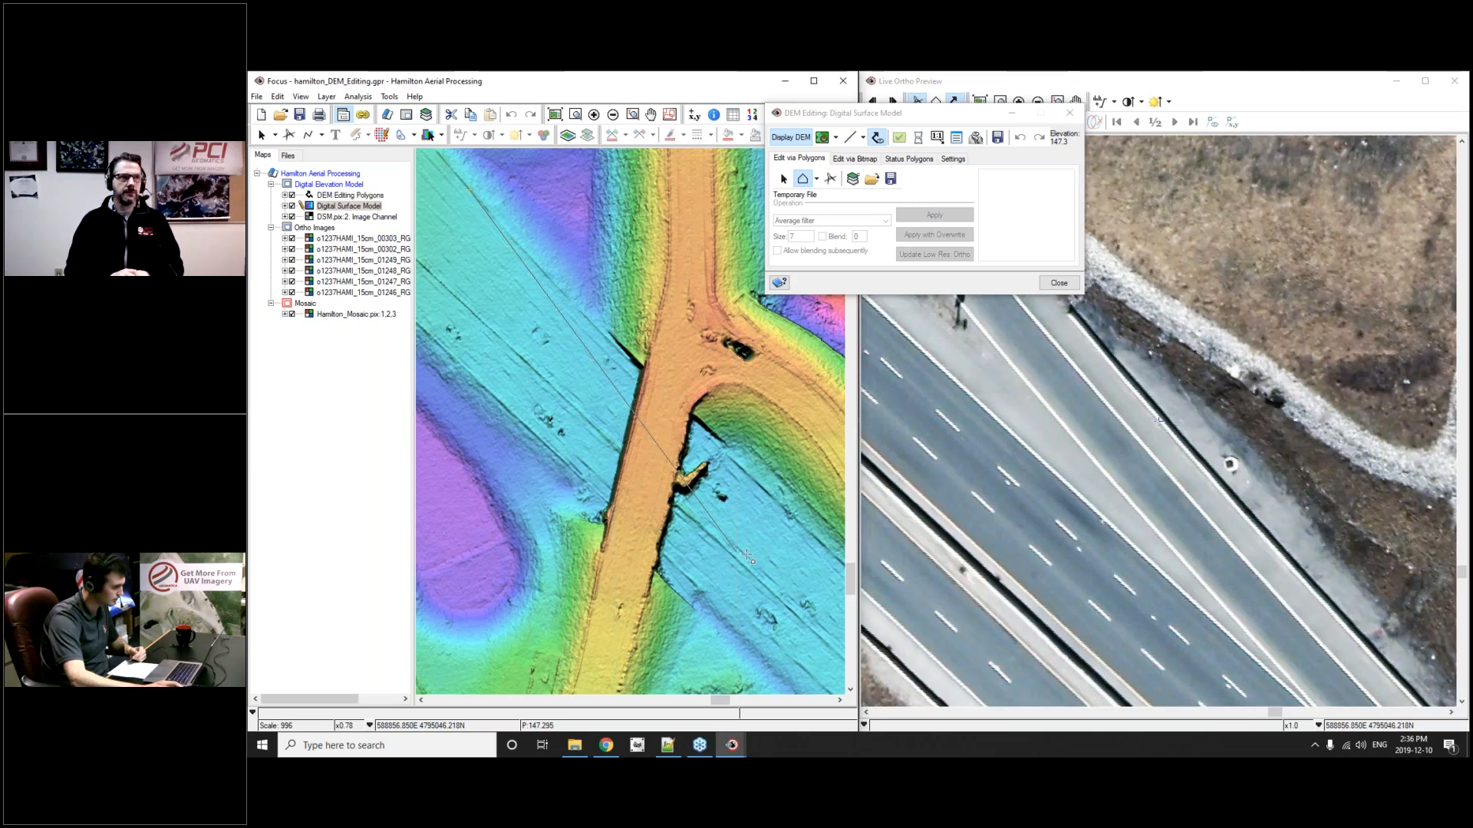
pyautogui.click(815, 535)
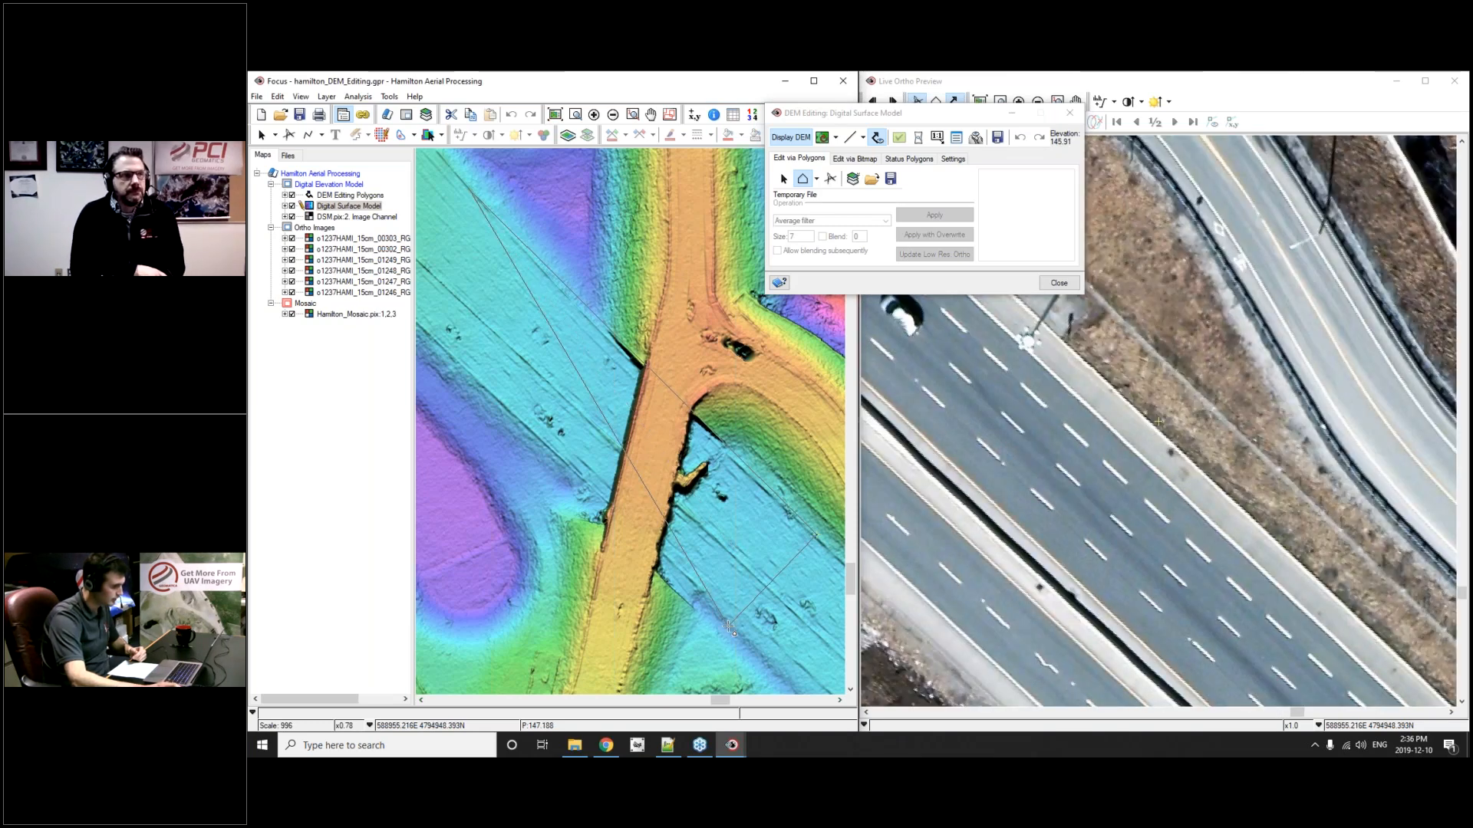
pyautogui.click(727, 626)
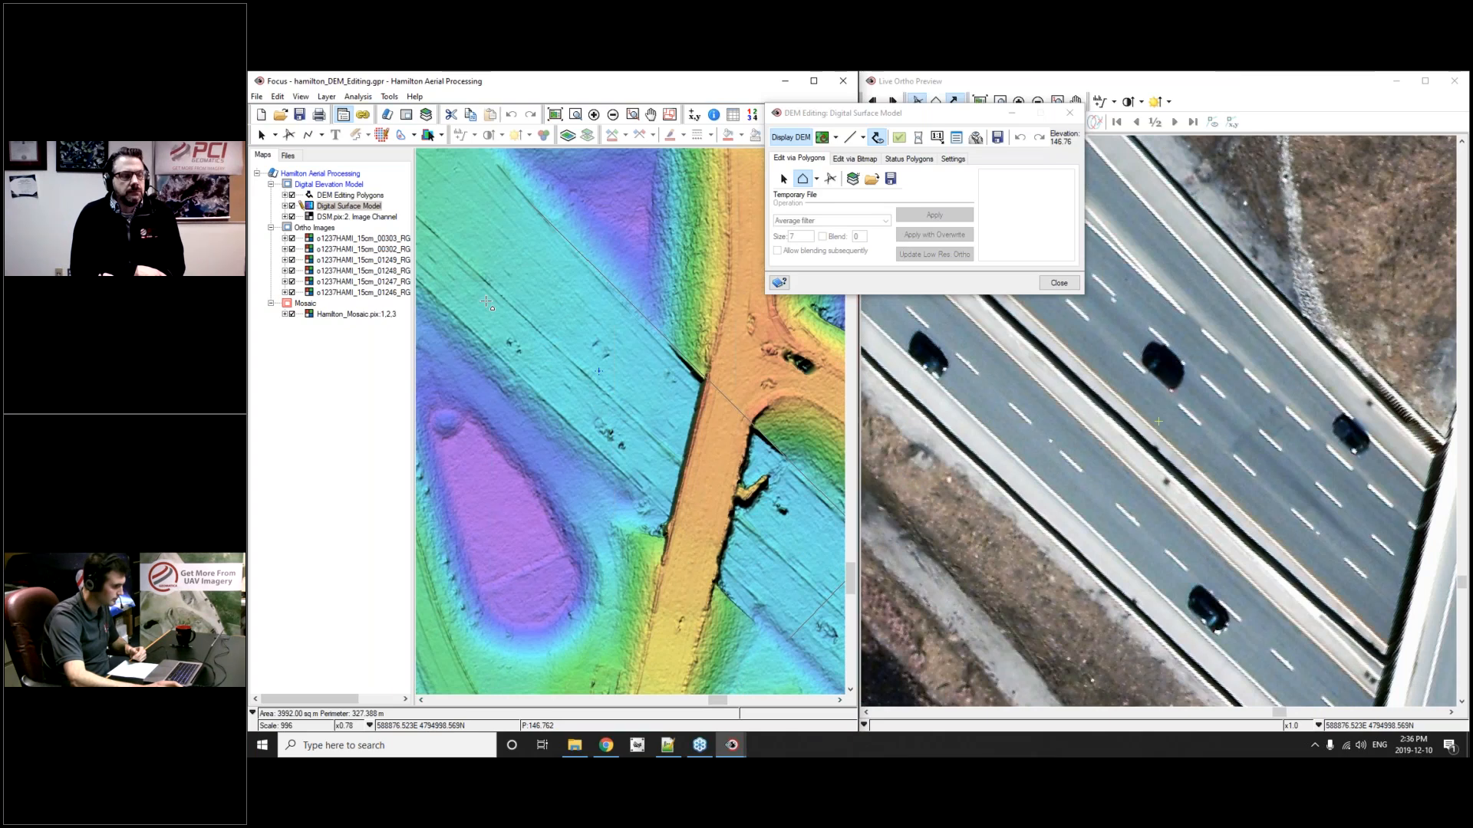
pyautogui.doubleClick(440, 305)
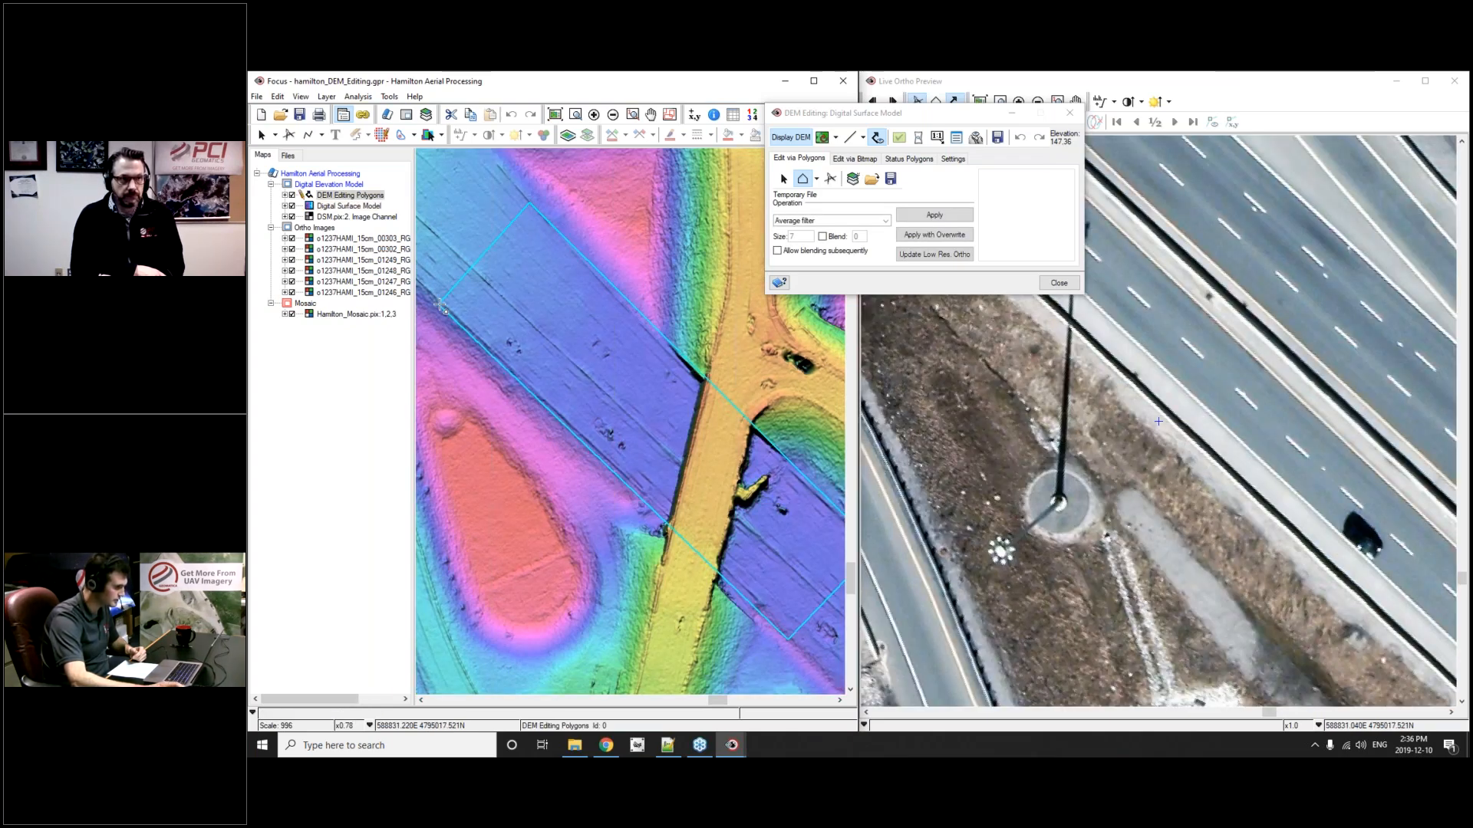
# - In the live ortho preview, draw a polygon of about 1,241 sq m around the overpass deck, following both bridge edges
pyautogui.scroll(3, 1135, 194)
pyautogui.moveTo(951, 113); pyautogui.dragTo(550, 294)
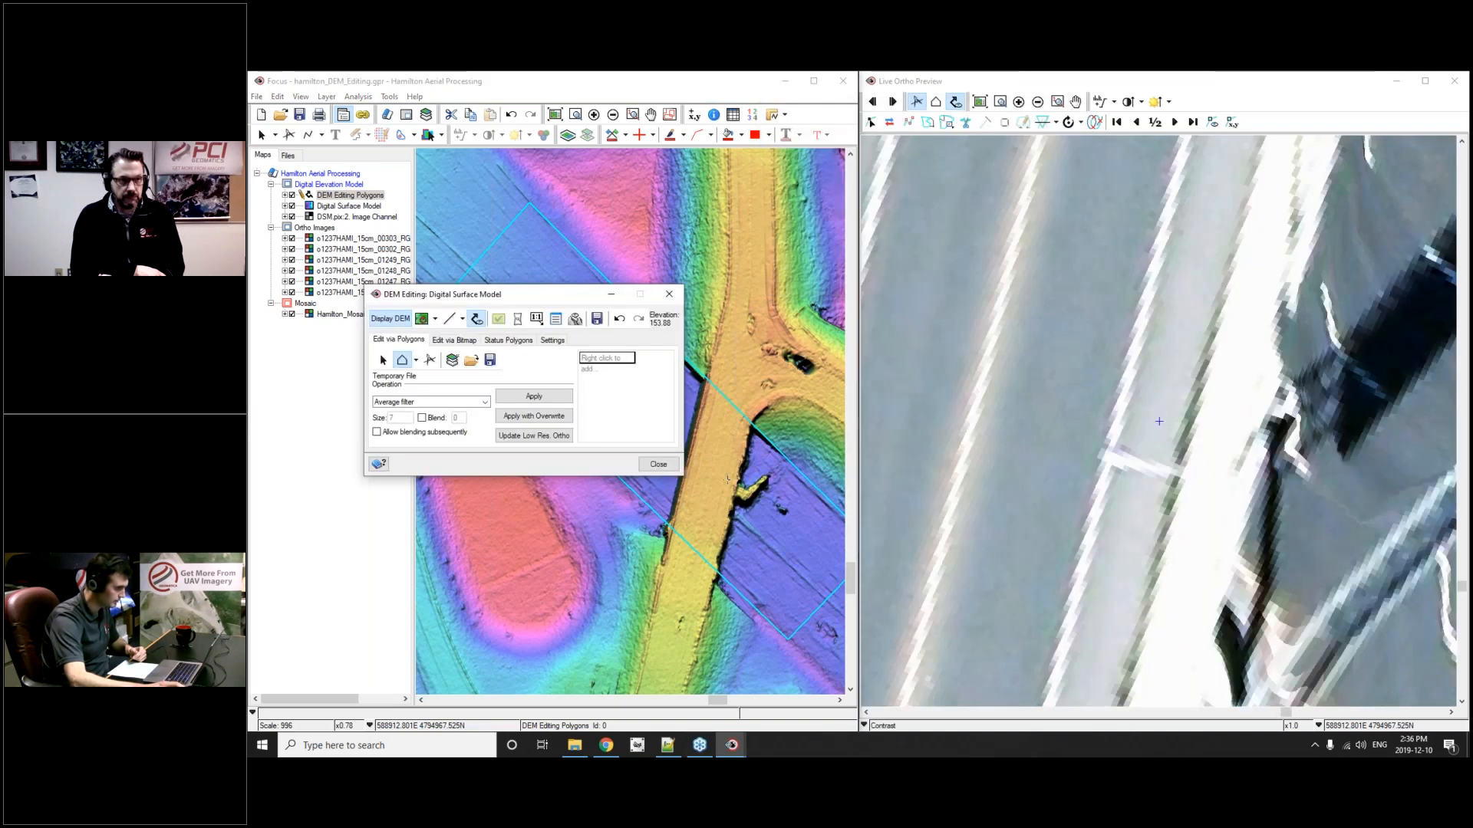
pyautogui.click(1038, 102)
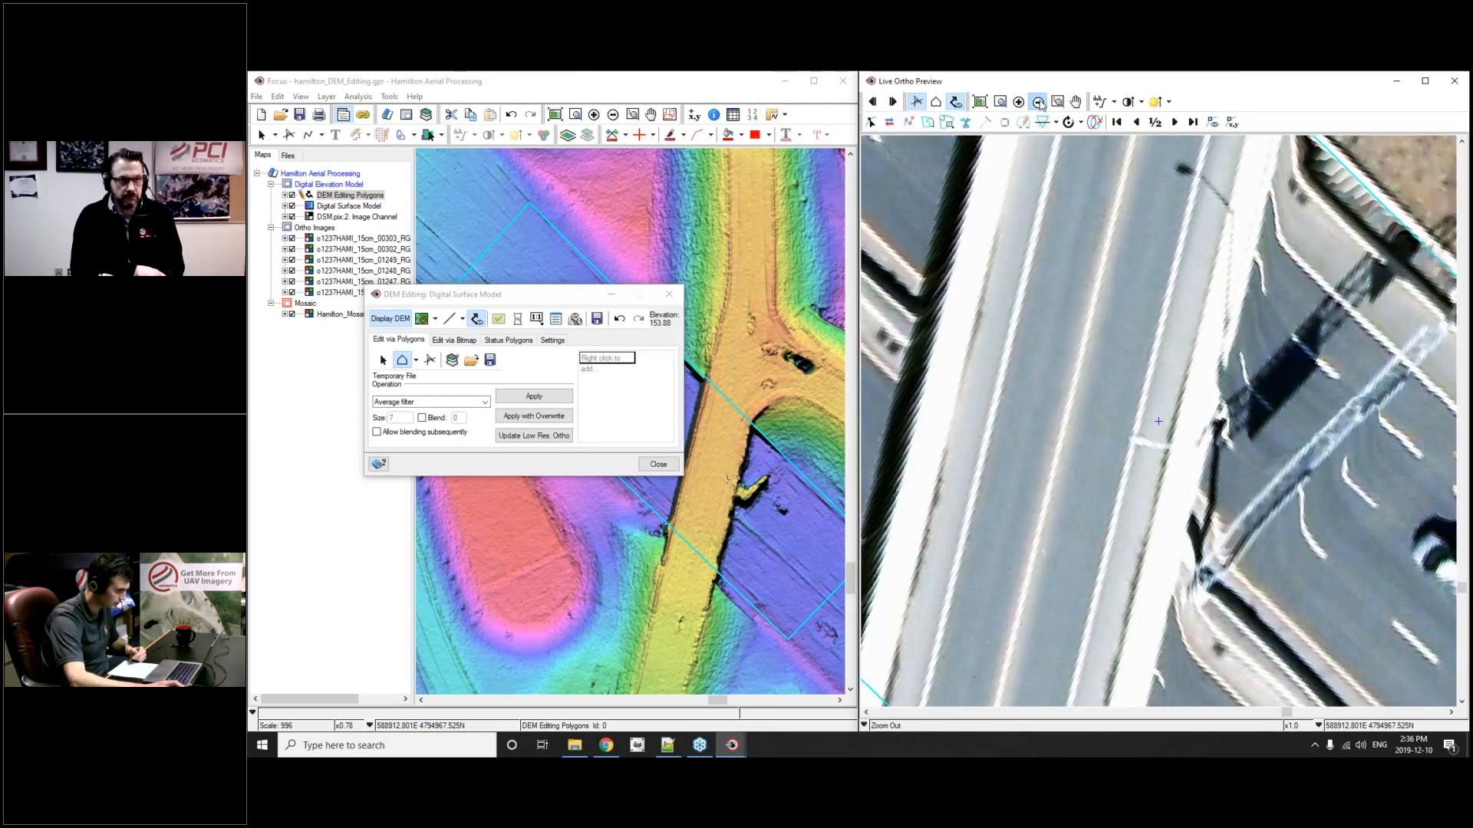
pyautogui.click(1039, 103)
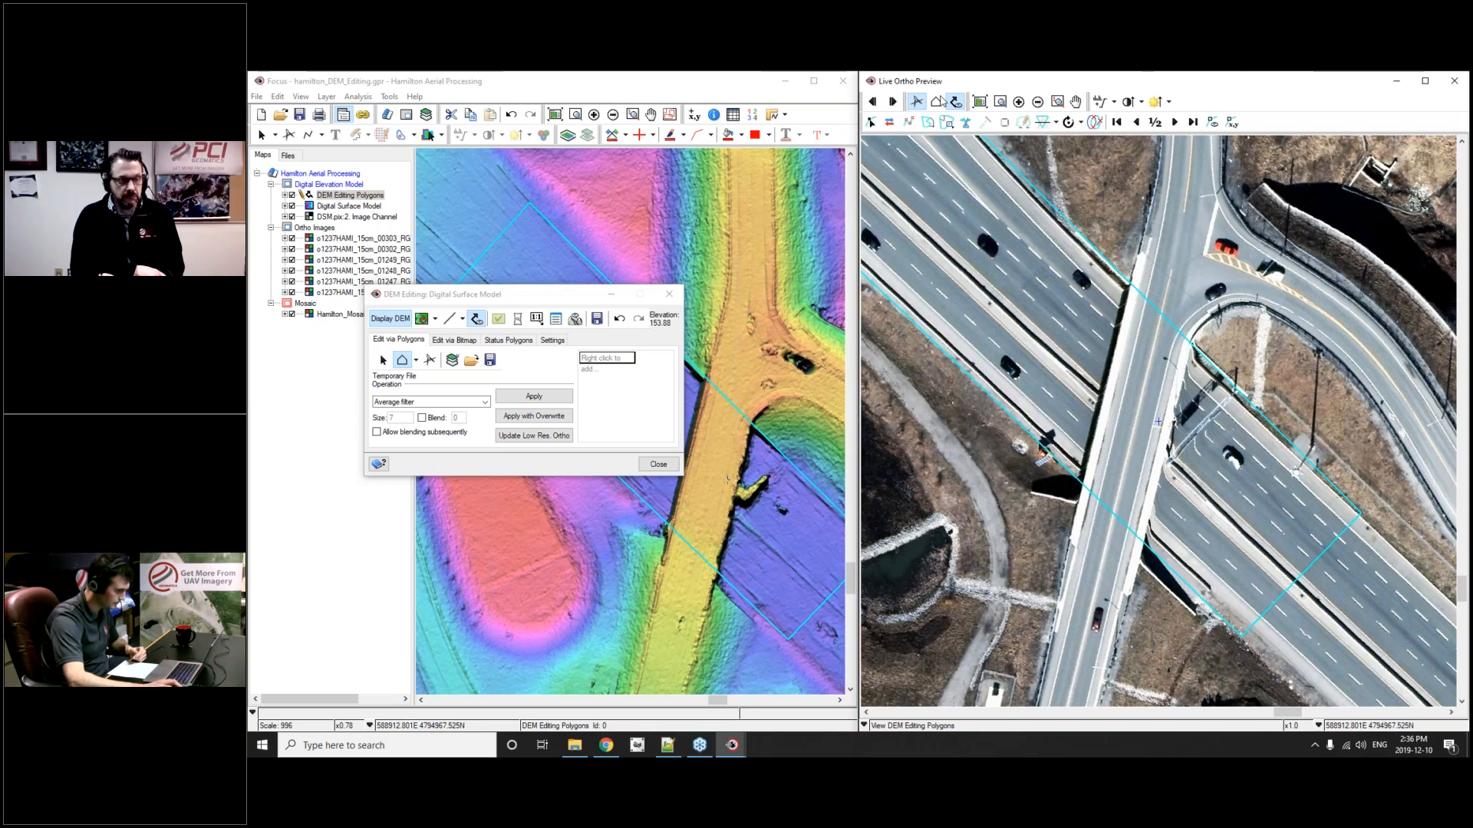
pyautogui.scroll(2, 981, 665)
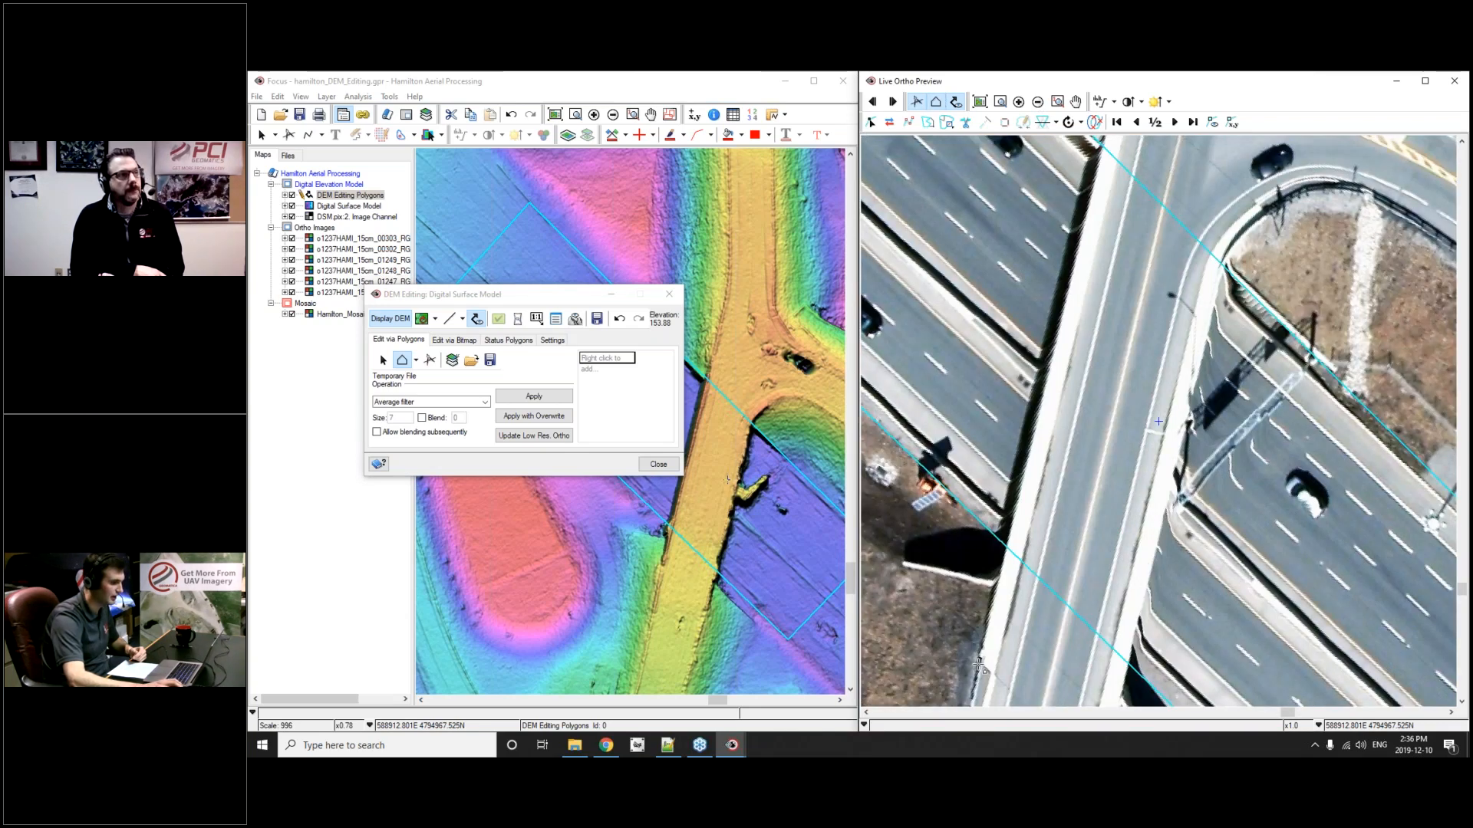
pyautogui.click(980, 666)
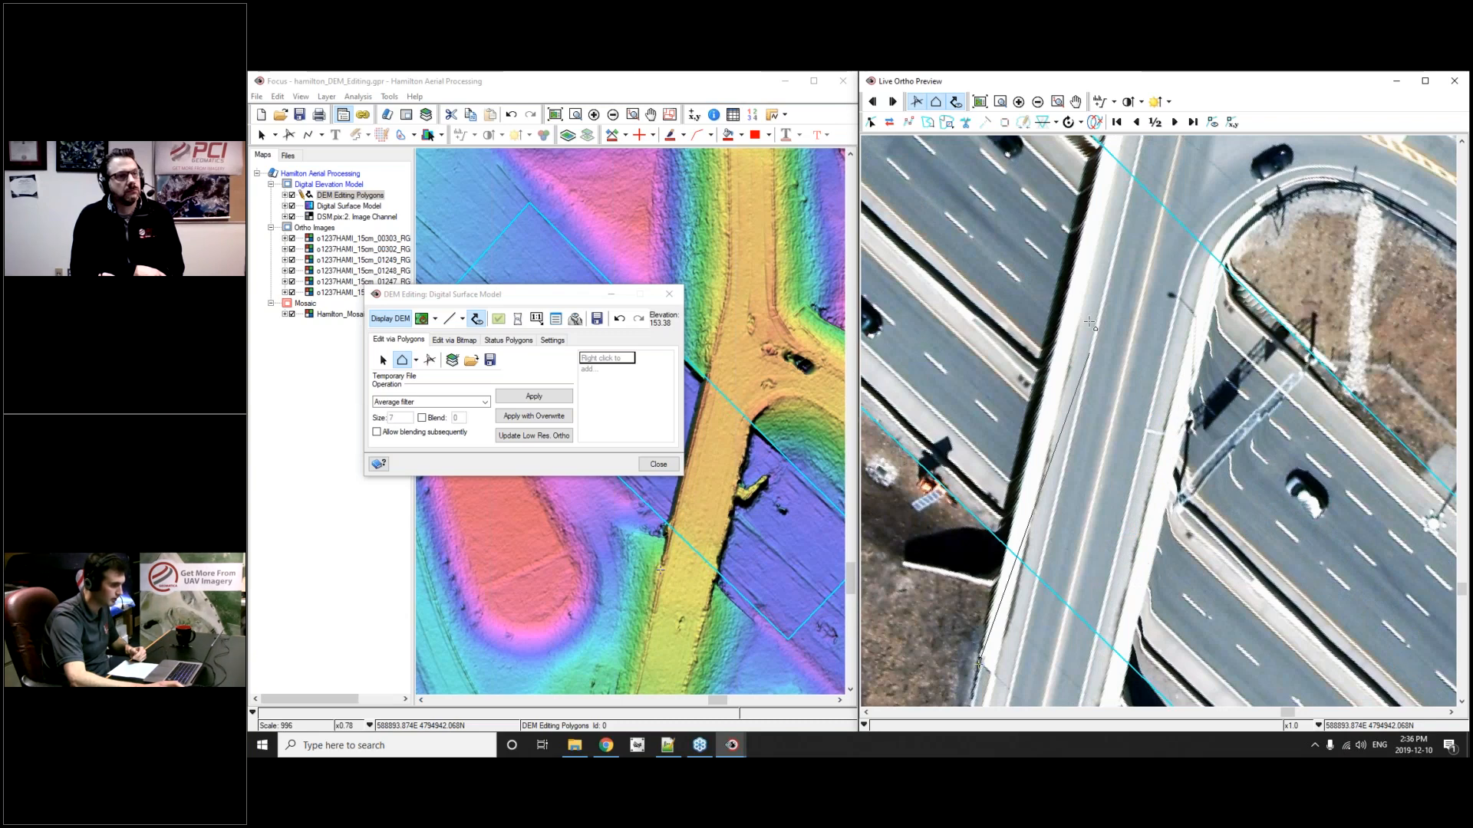
pyautogui.moveTo(1068, 267); pyautogui.dragTo(1073, 439)
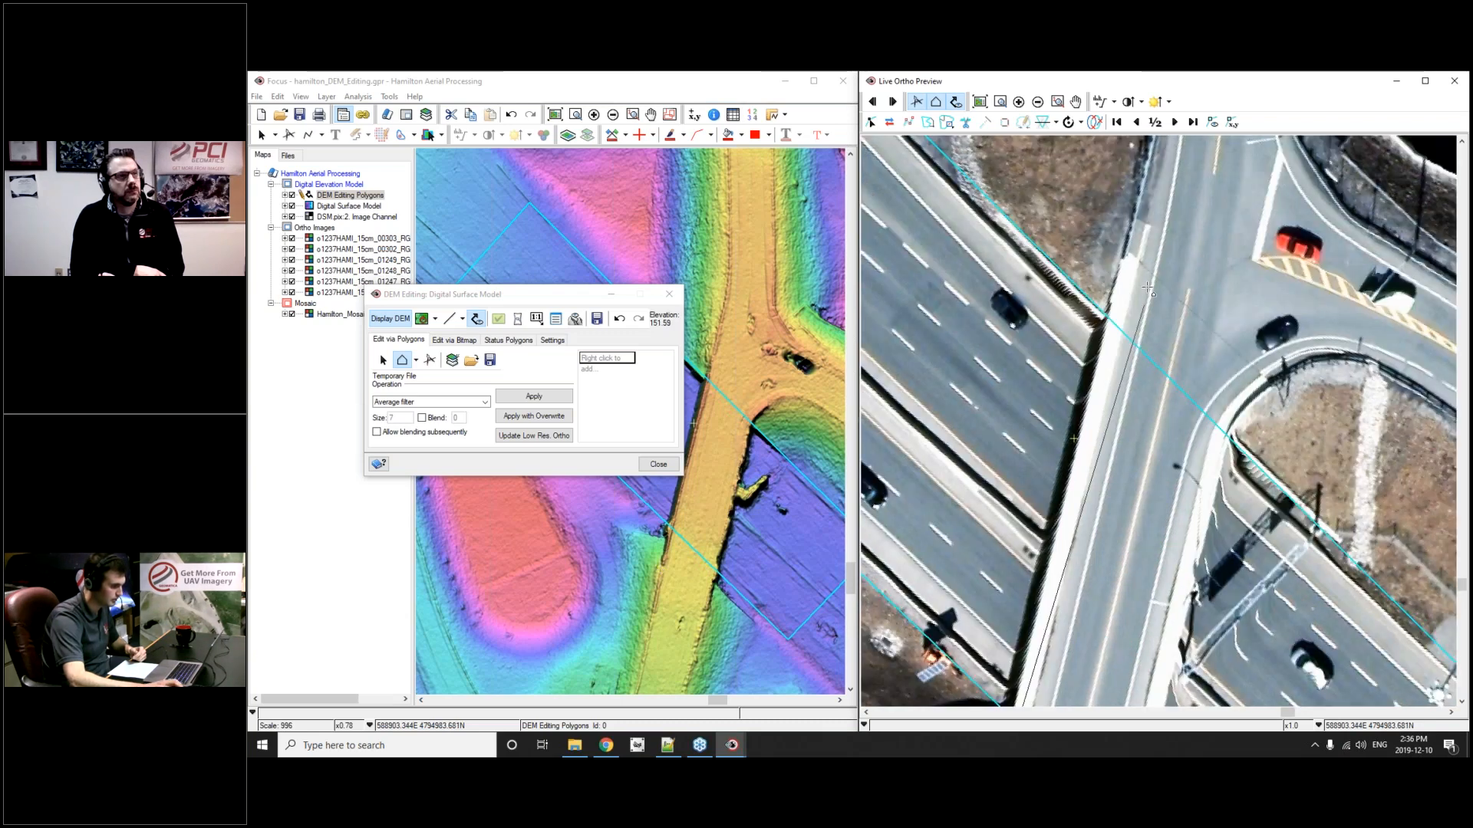
pyautogui.click(1140, 190)
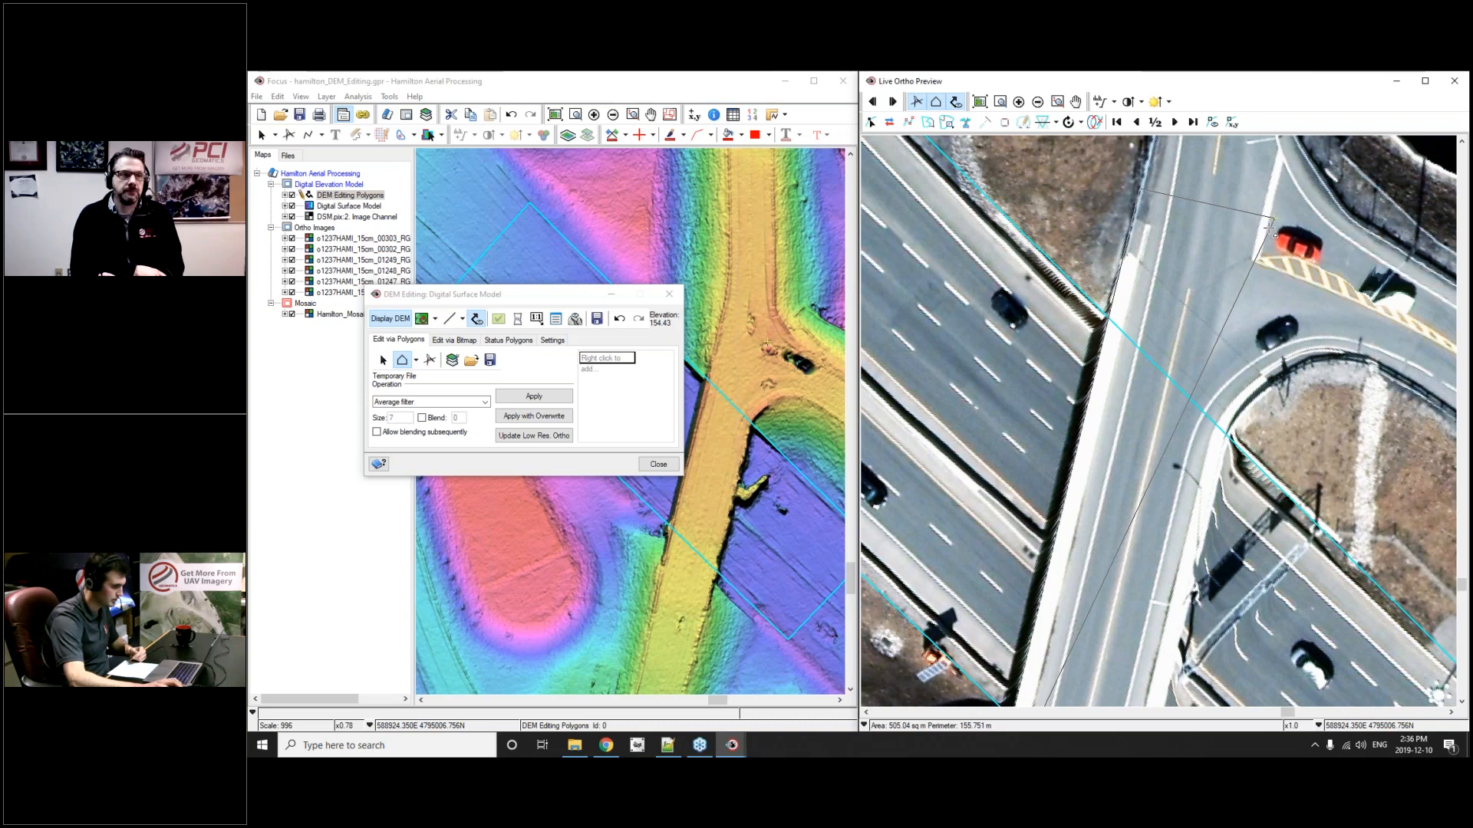
pyautogui.click(1271, 223)
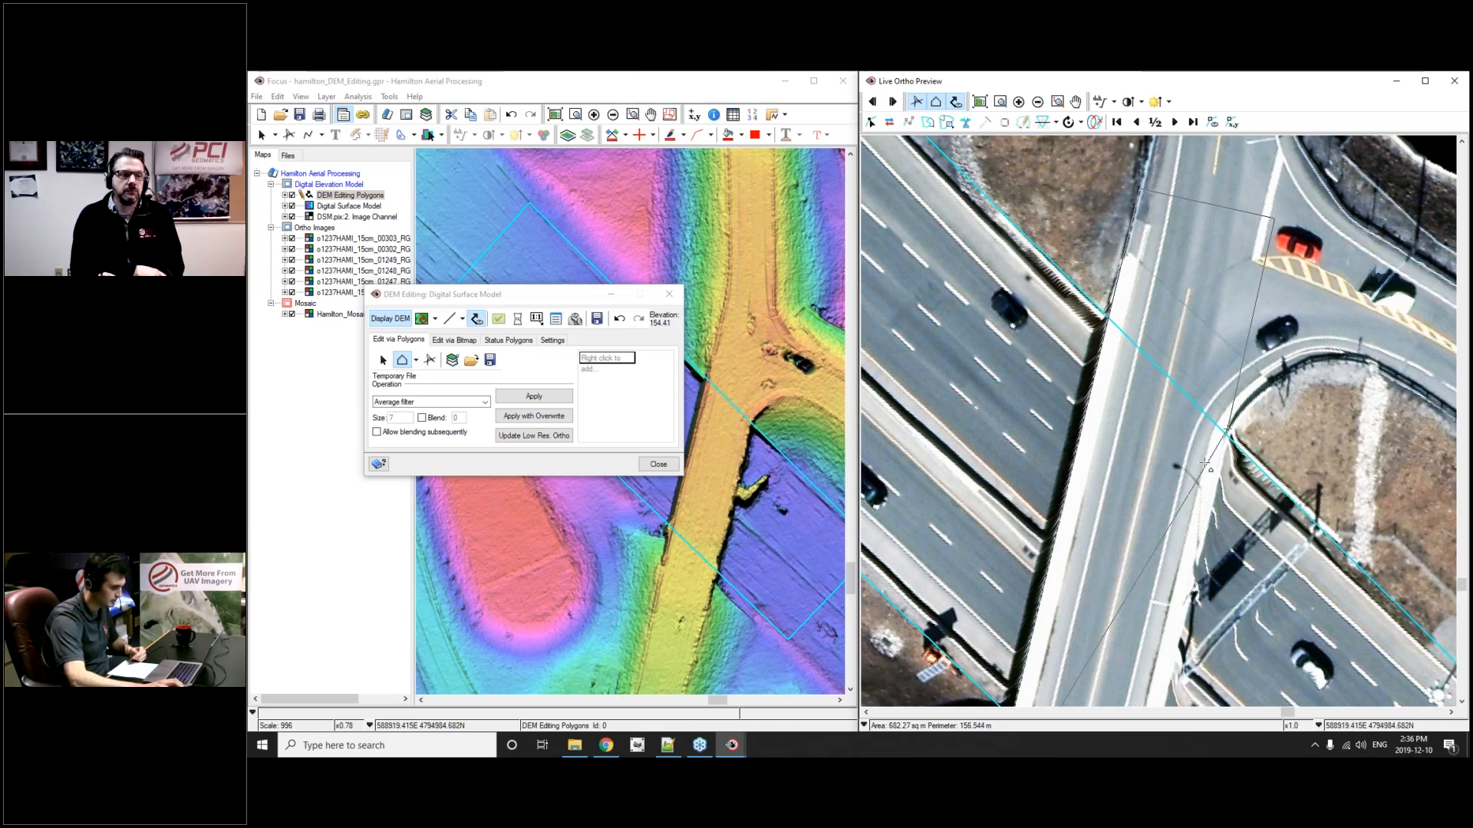
pyautogui.moveTo(1202, 464); pyautogui.dragTo(1221, 142)
pyautogui.click(1140, 559)
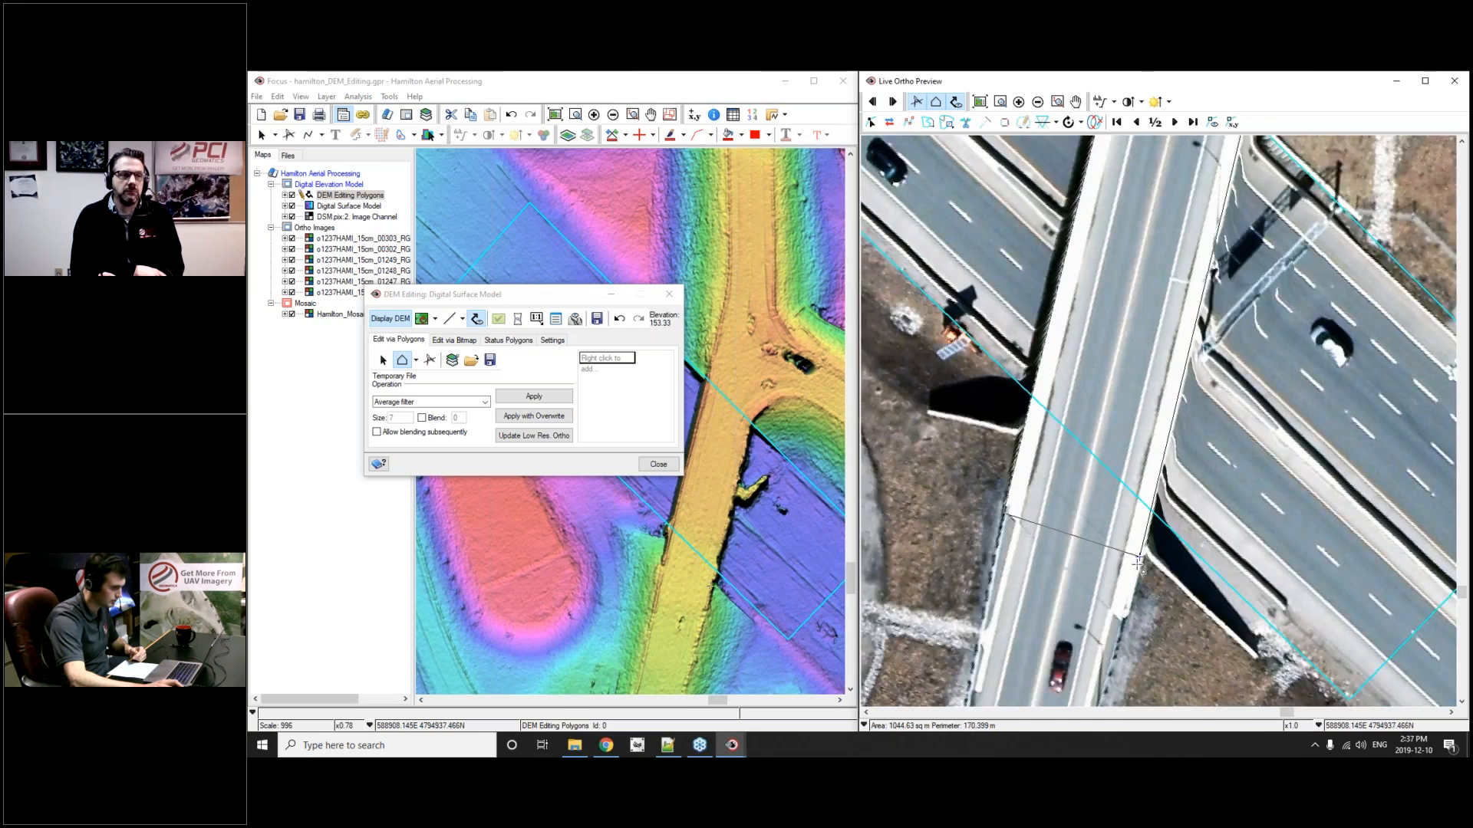
pyautogui.moveTo(1139, 563); pyautogui.dragTo(1154, 485)
pyautogui.click(1124, 597)
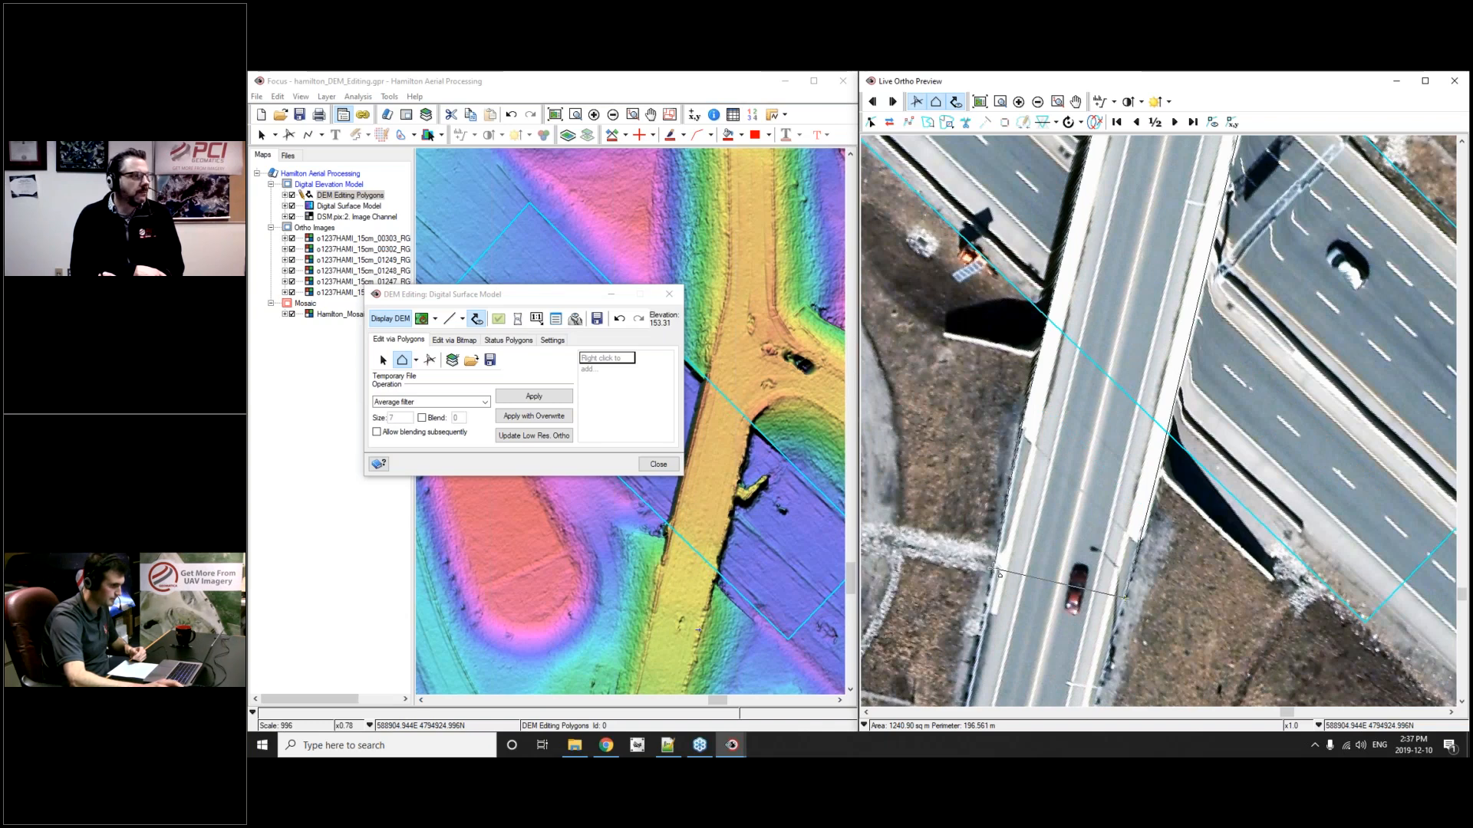
pyautogui.doubleClick(995, 570)
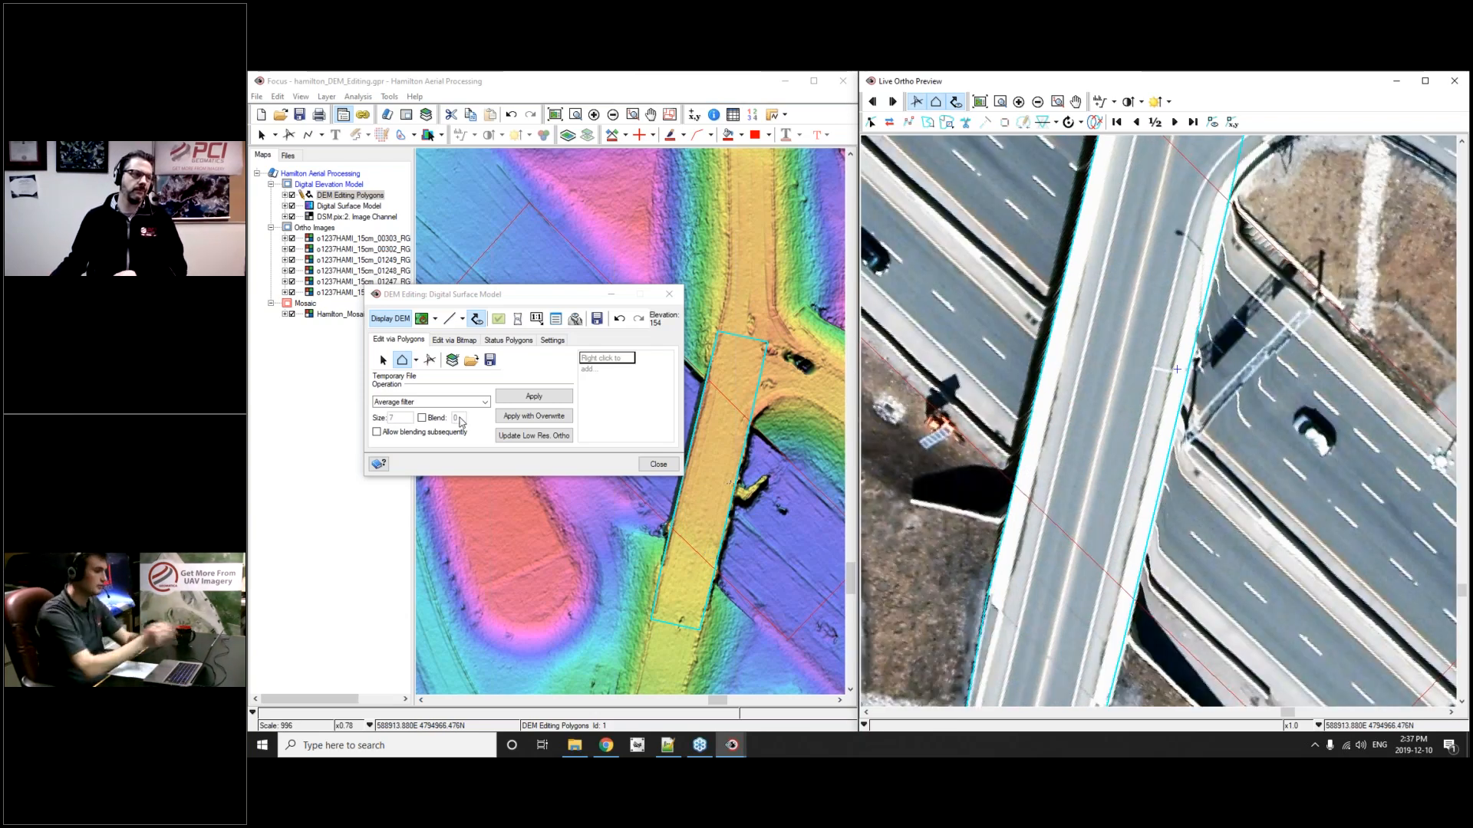
# - Select the highway polygon and apply Opposite ends fill (blend all sides) to it with overwrite
pyautogui.click(414, 402)
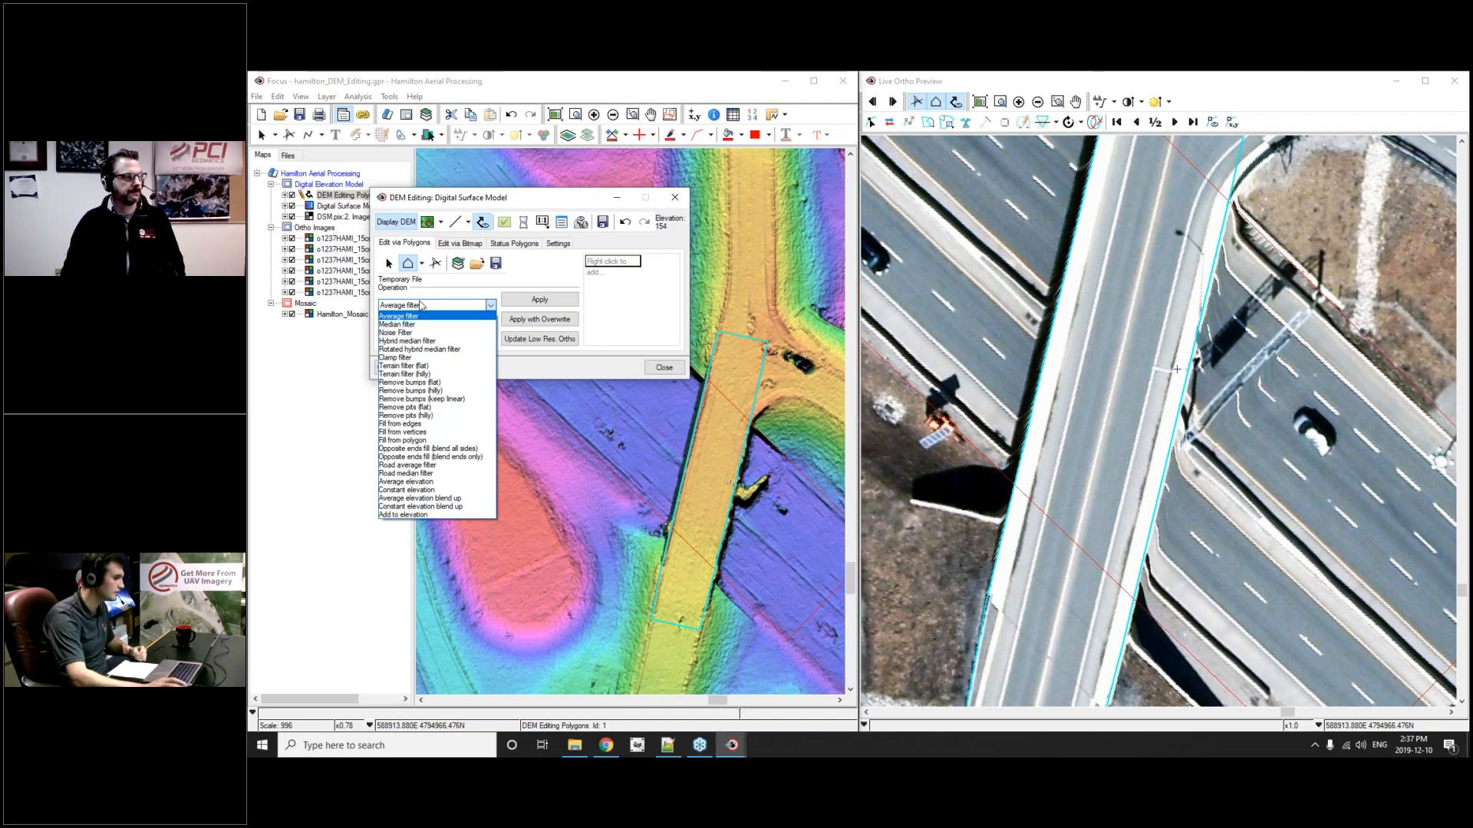
pyautogui.click(526, 283)
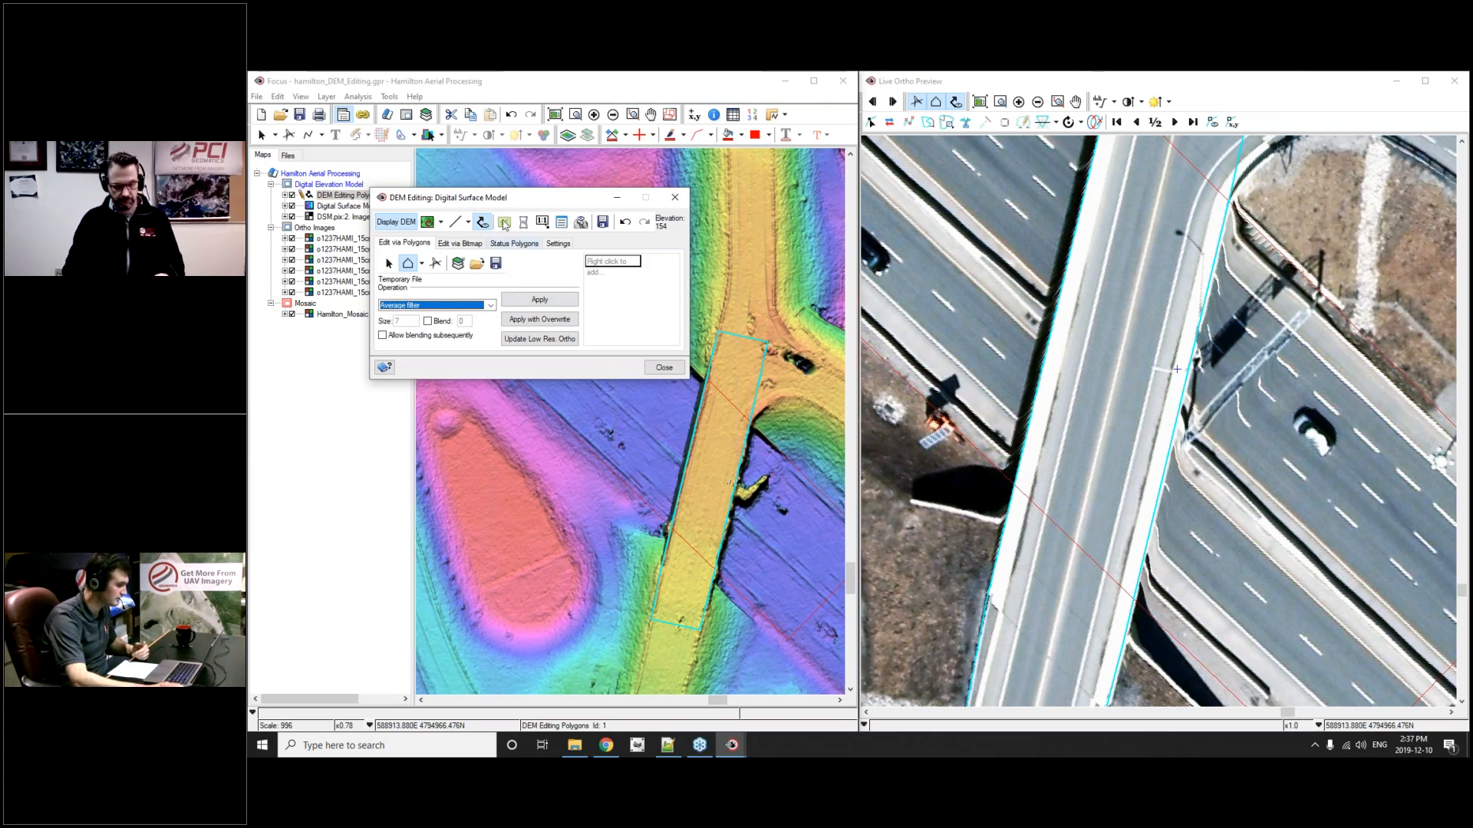
pyautogui.moveTo(512, 204); pyautogui.dragTo(833, 115)
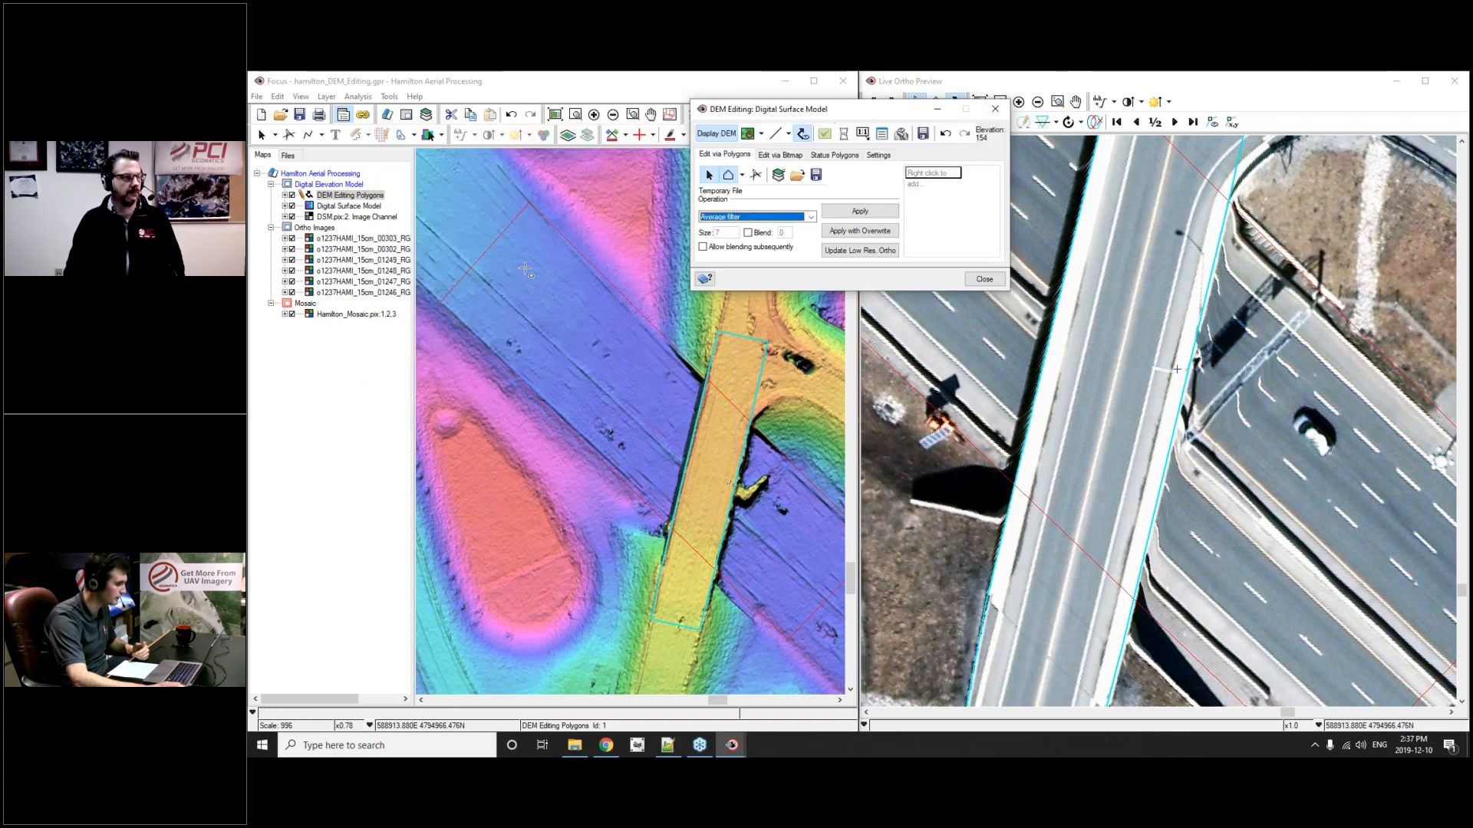
pyautogui.click(300, 389)
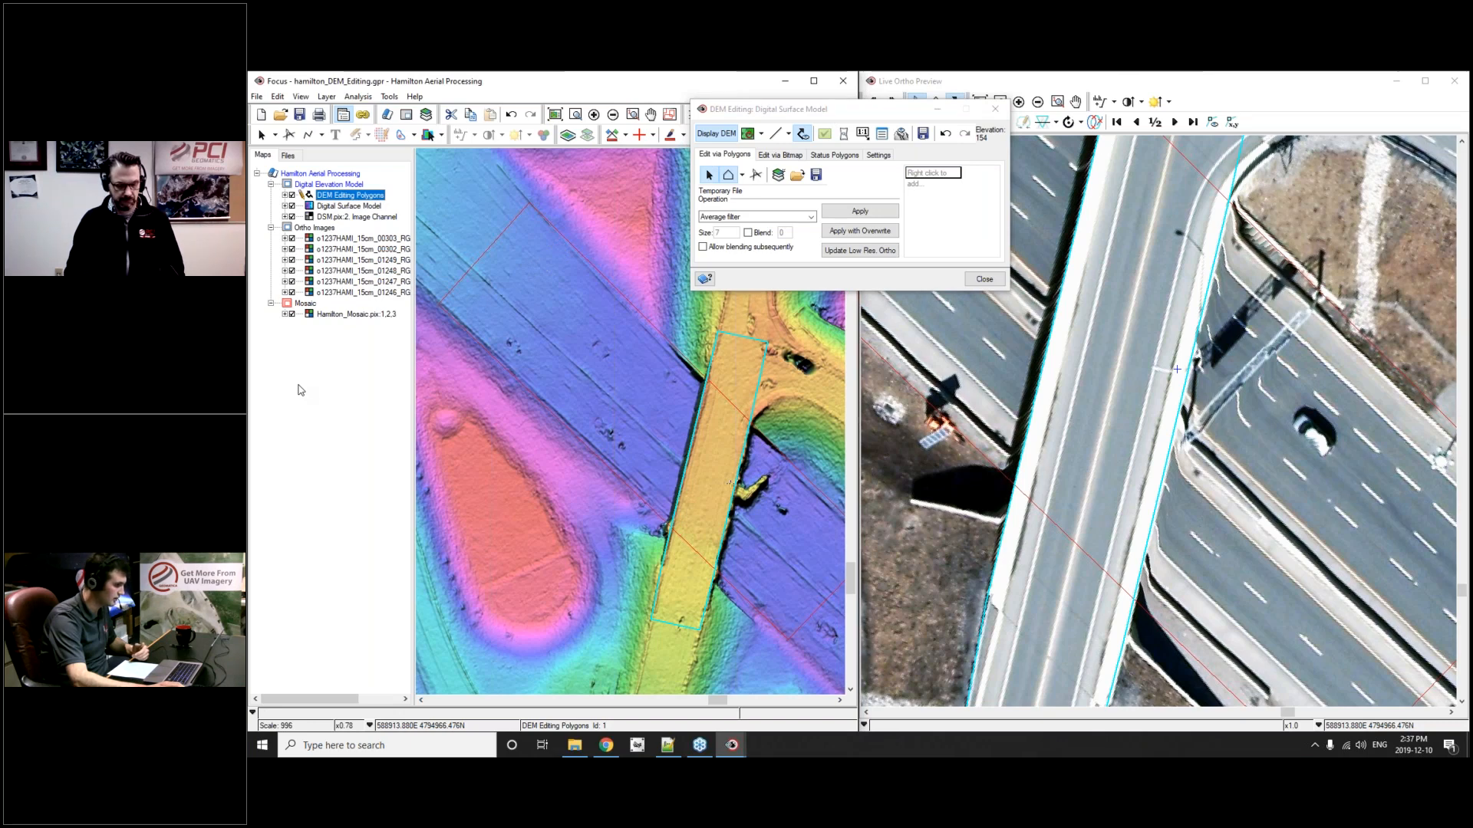
pyautogui.click(711, 175)
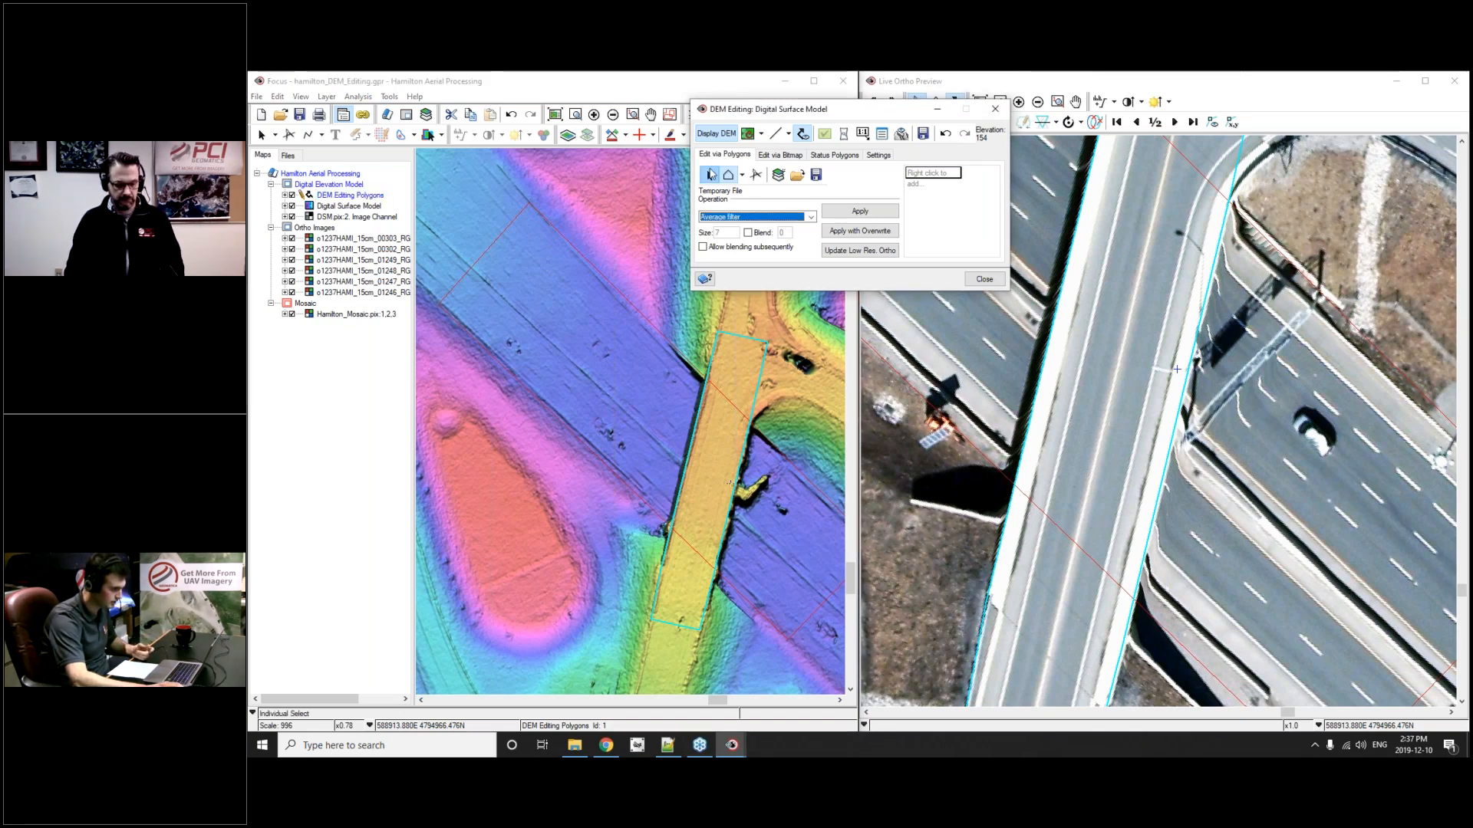
pyautogui.click(493, 282)
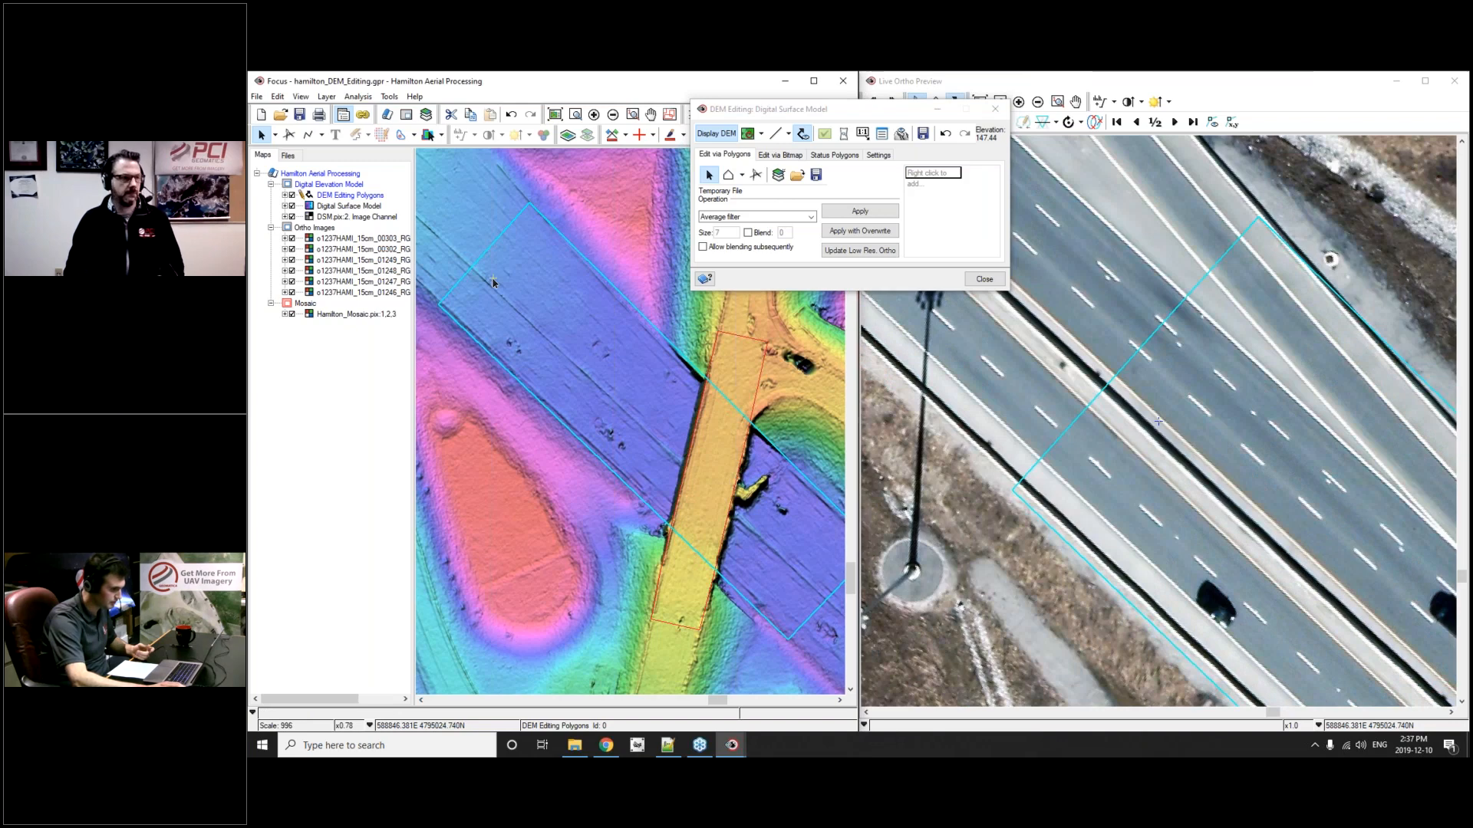
pyautogui.scroll(-1, 1313, 527)
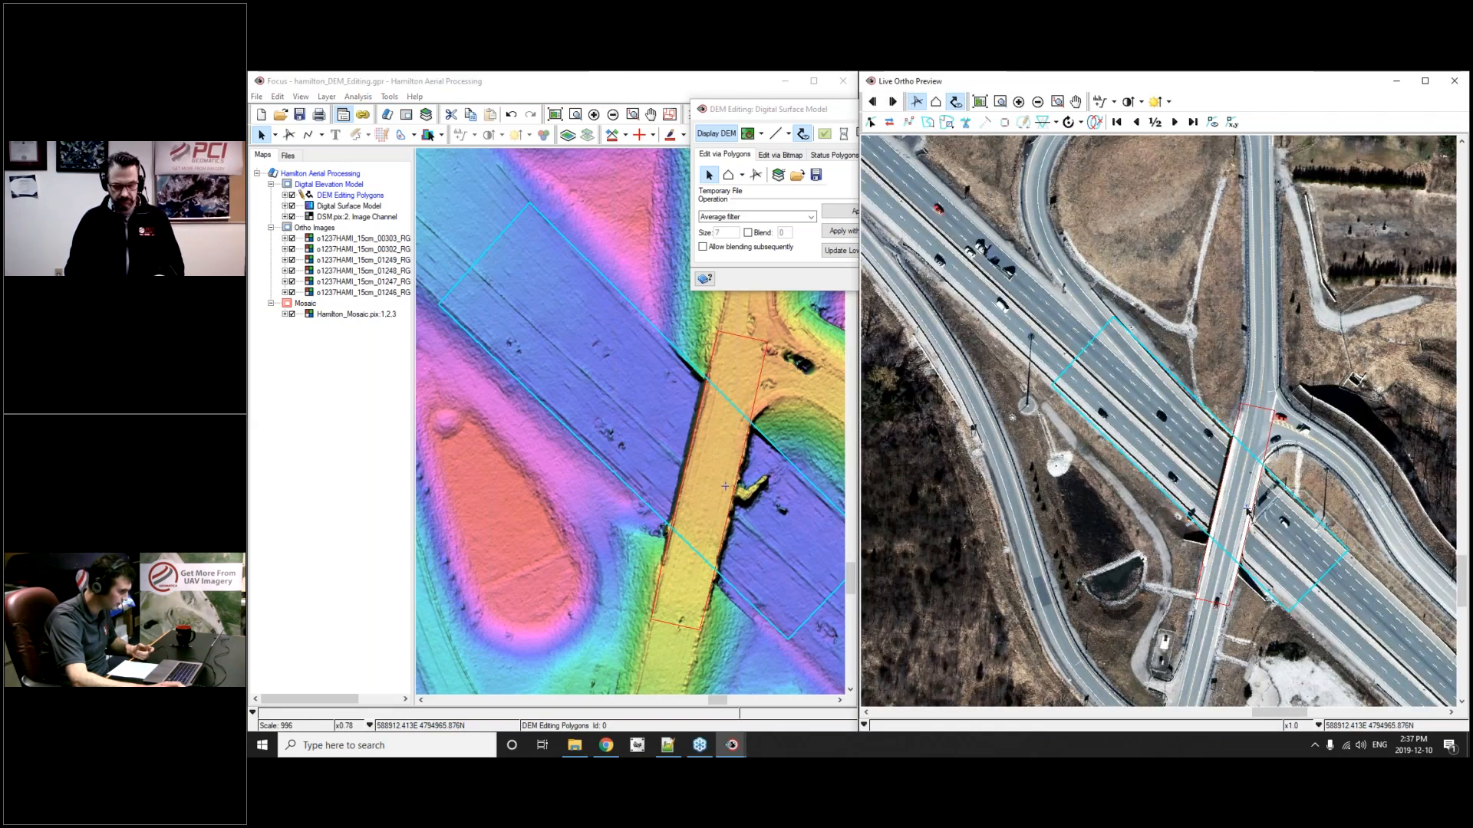
pyautogui.click(725, 218)
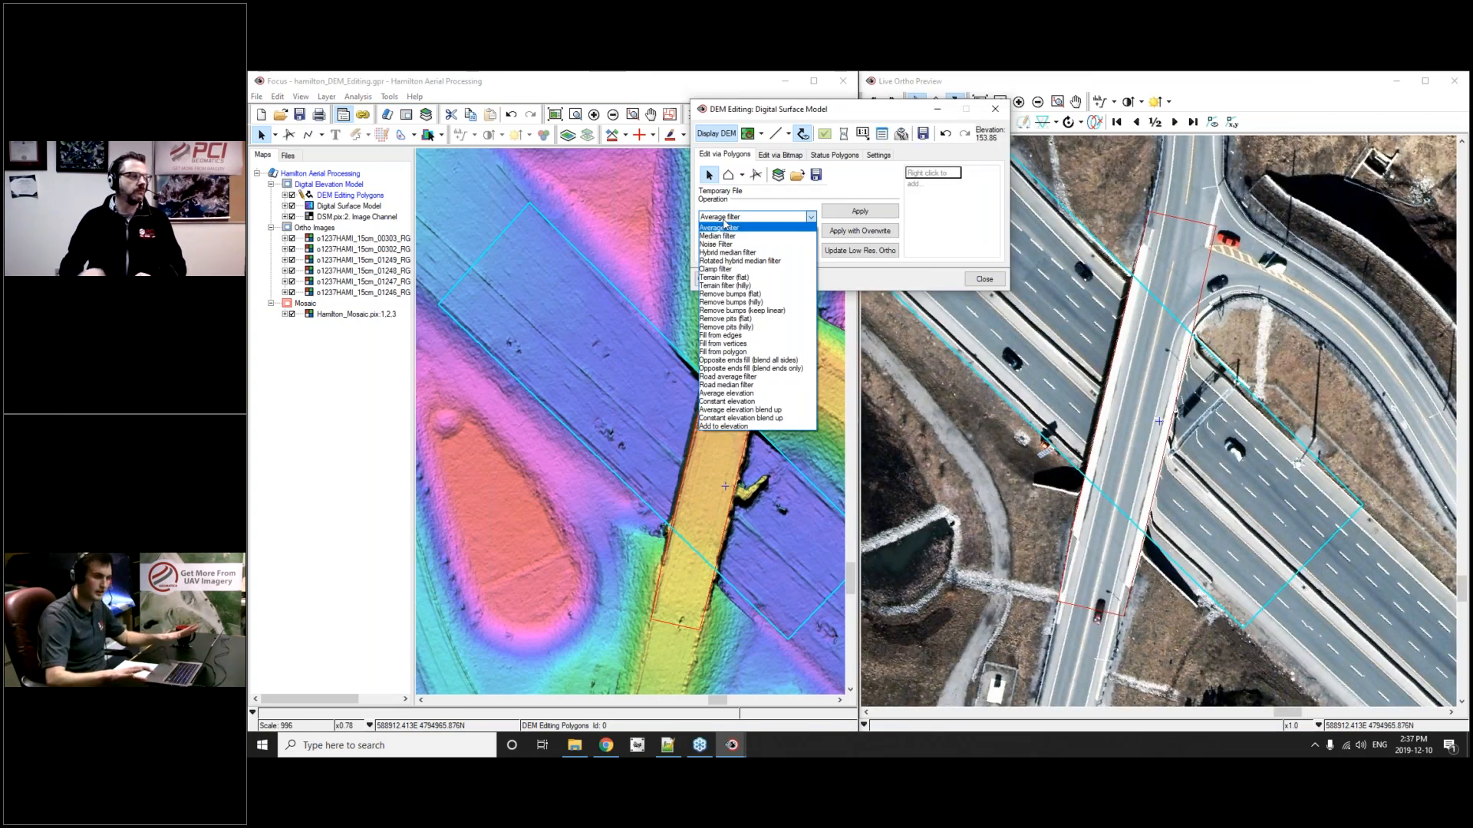
pyautogui.click(737, 359)
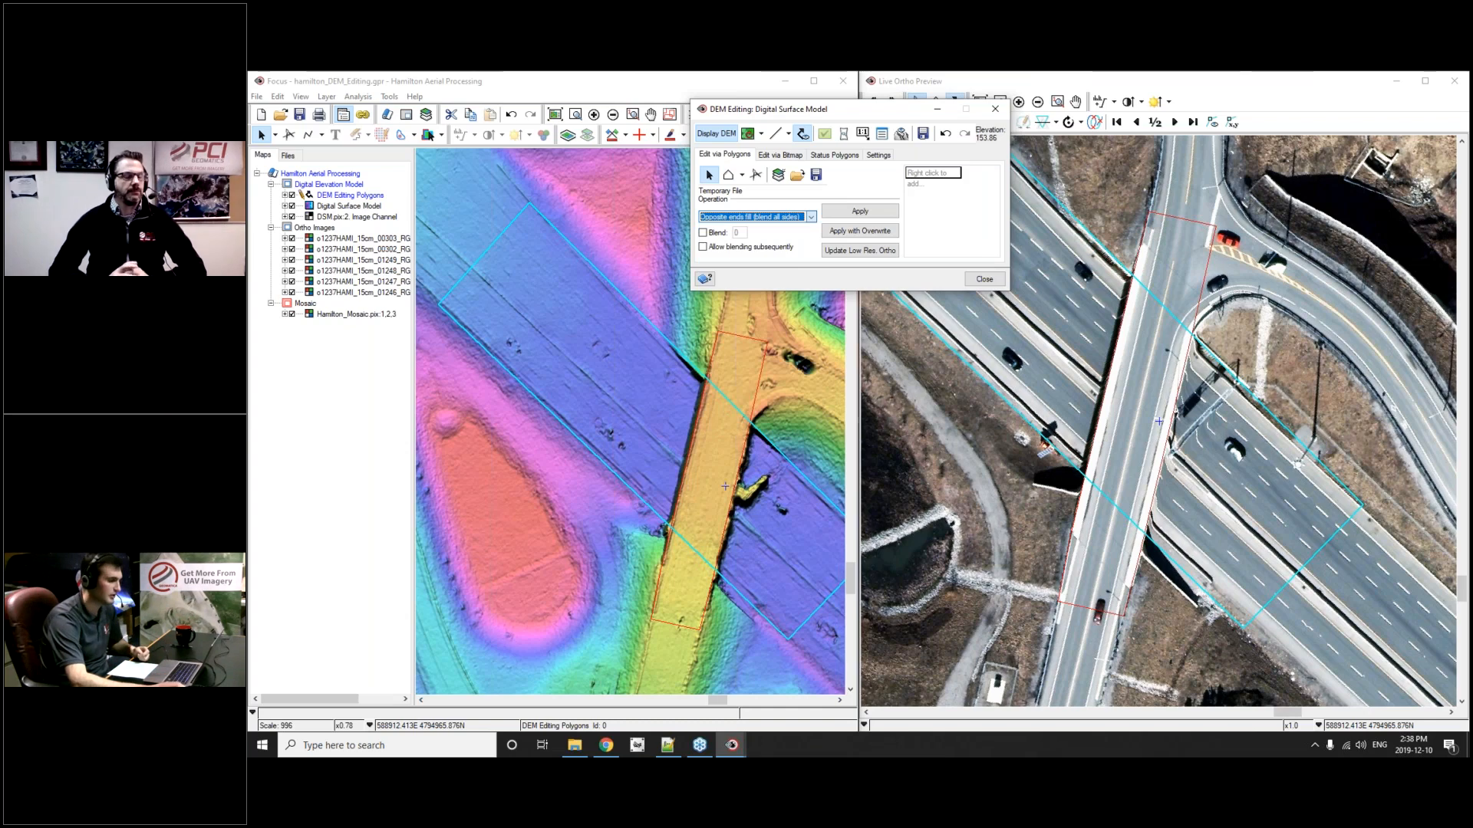
pyautogui.click(860, 231)
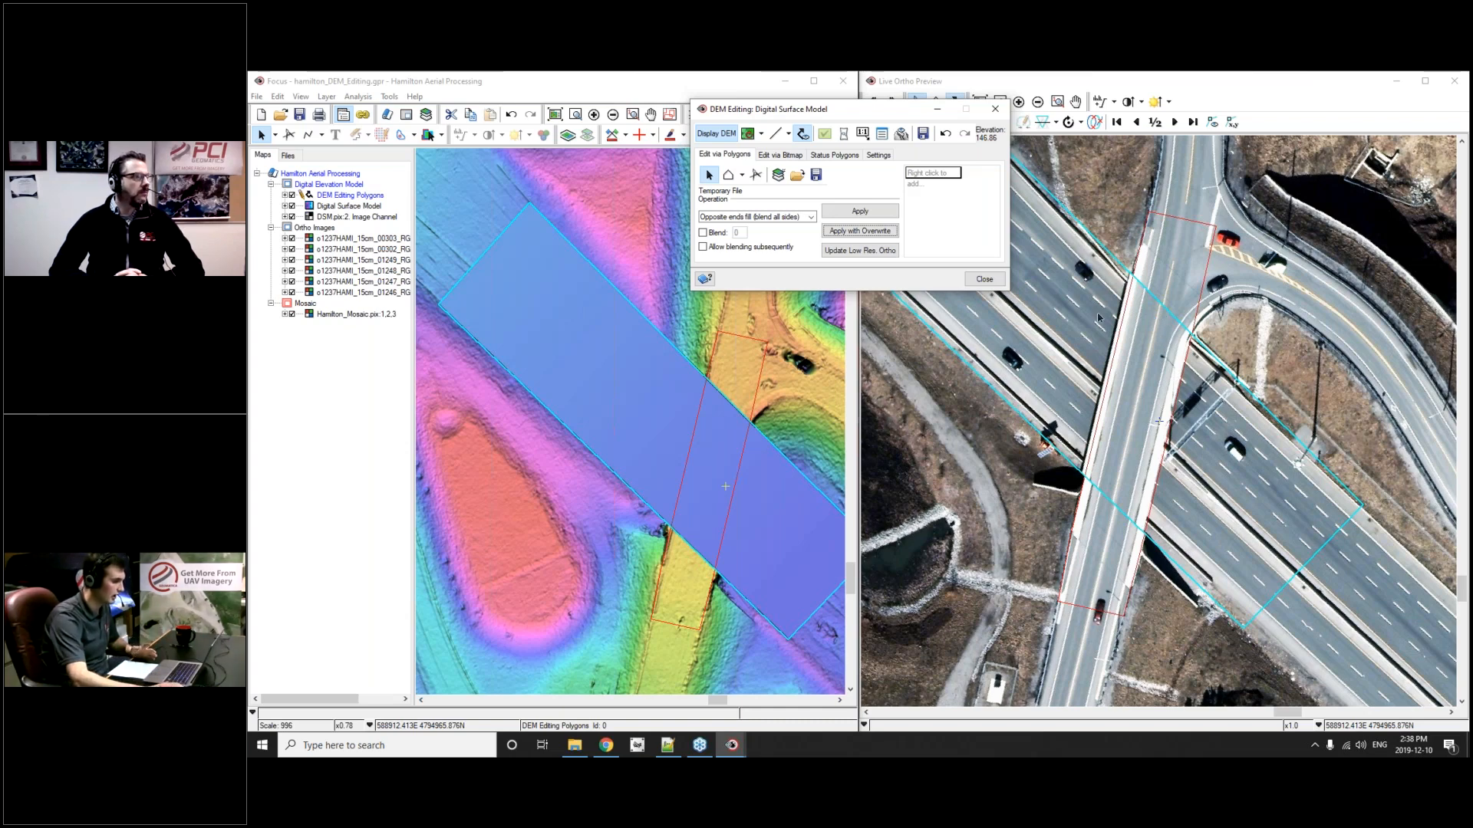
# - Select the overpass polygon and apply Opposite ends fill (blend all sides) to it with overwrite
pyautogui.click(670, 606)
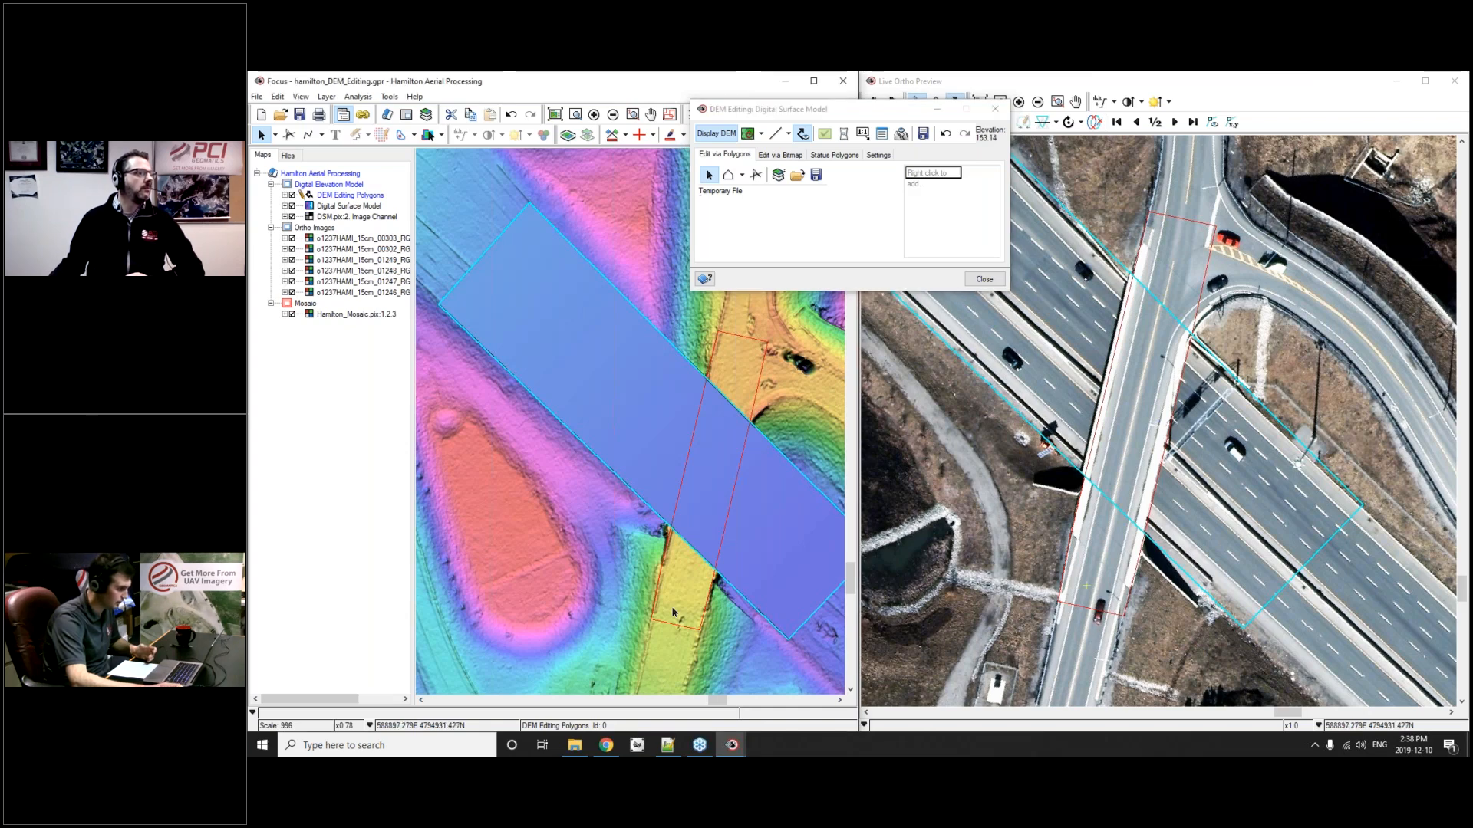
pyautogui.click(671, 606)
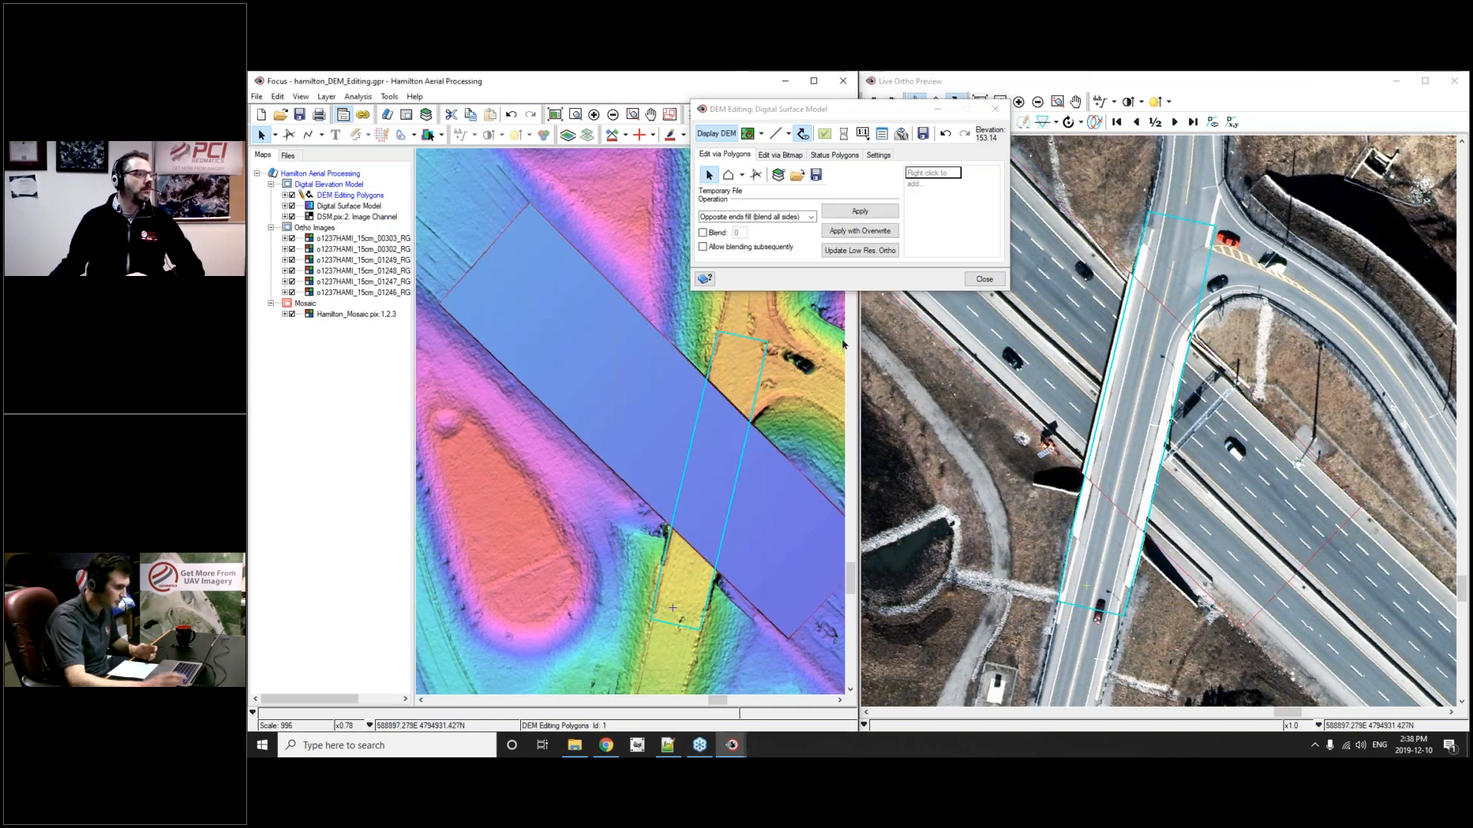
pyautogui.click(860, 231)
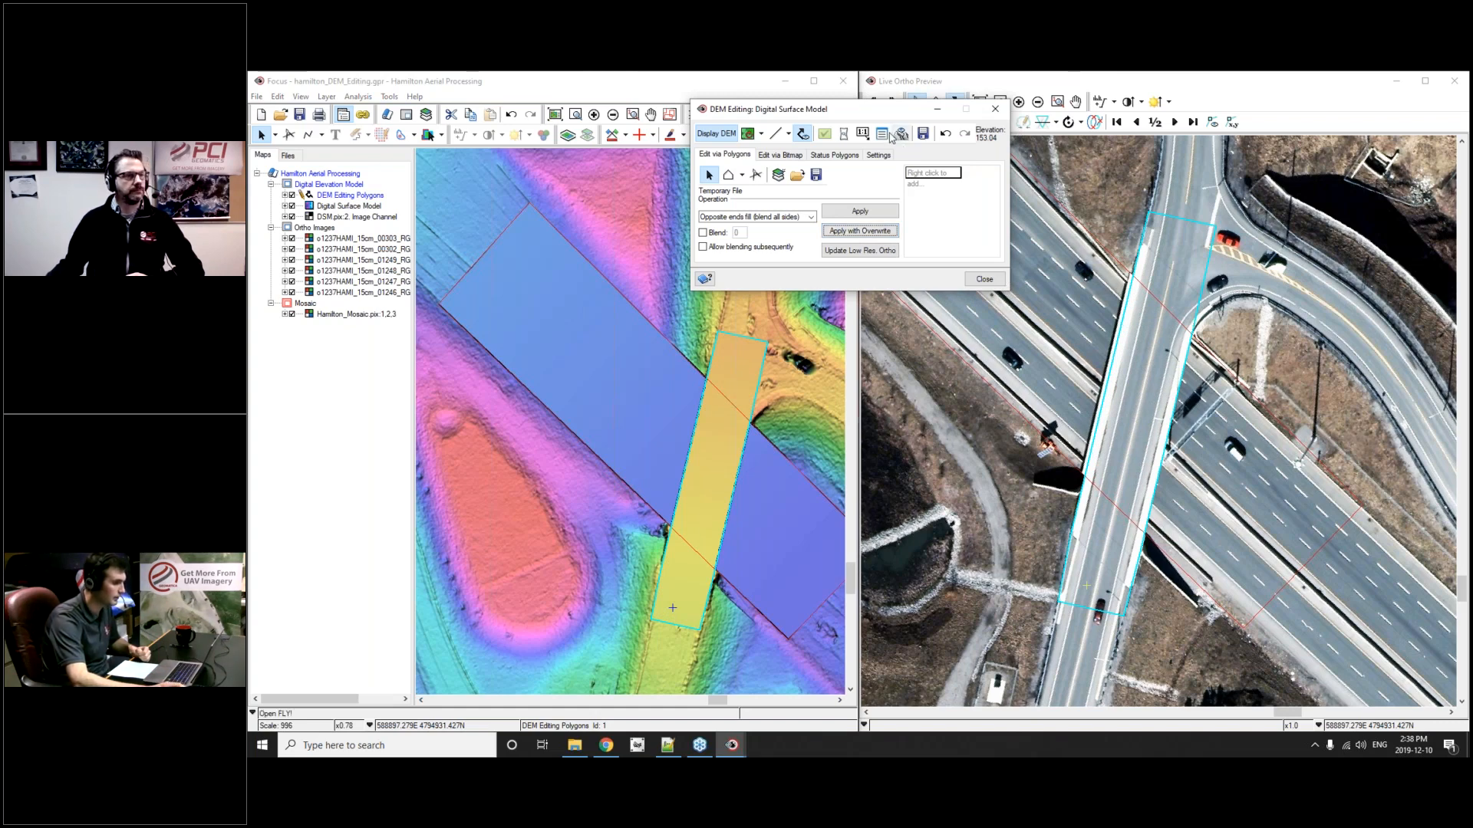
# - Inspect the edited overpass edges closely in the live ortho preview and close DEM Editing
pyautogui.moveTo(894, 110); pyautogui.dragTo(704, 89)
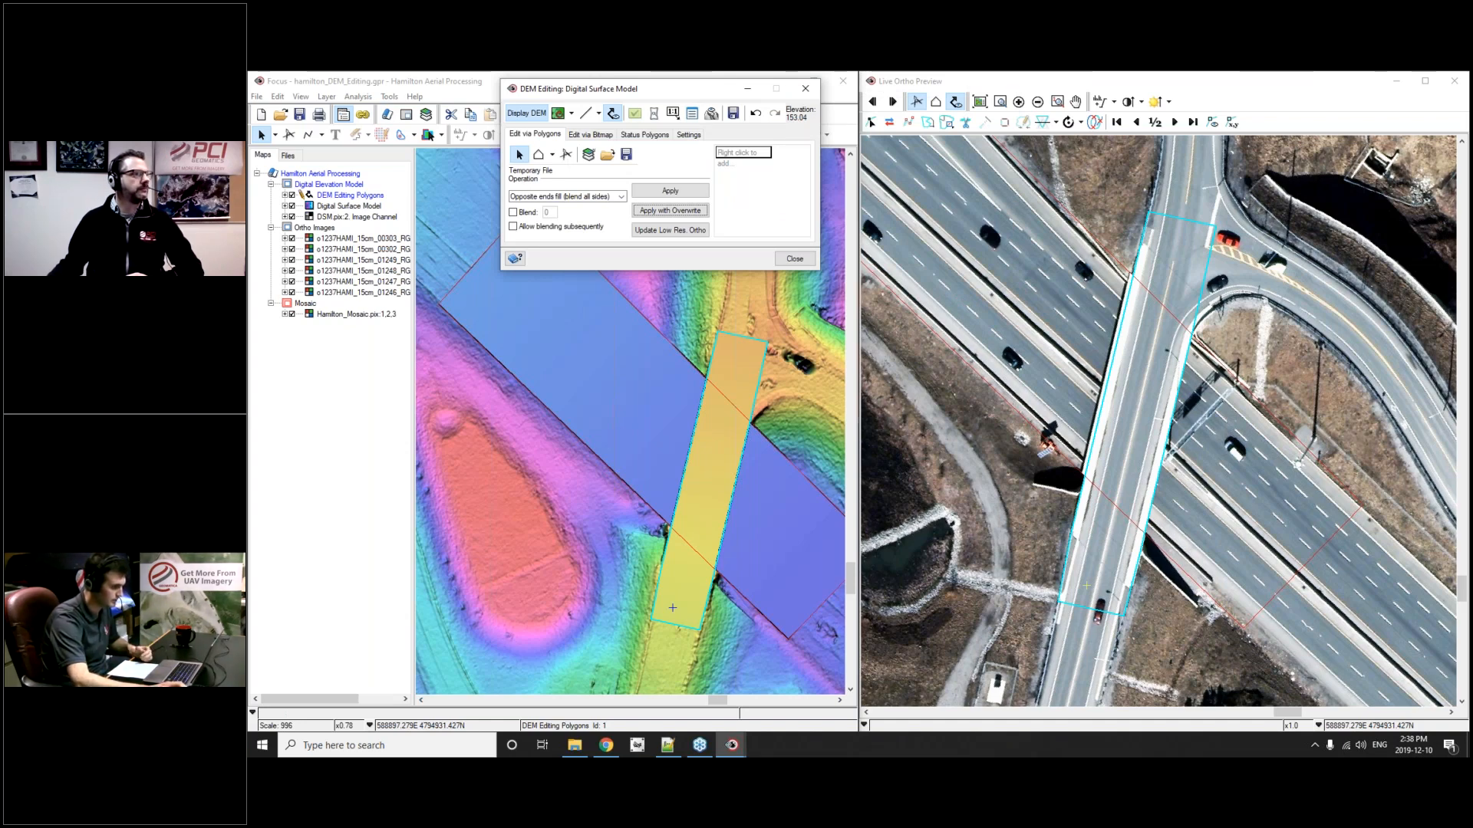
pyautogui.click(1146, 401)
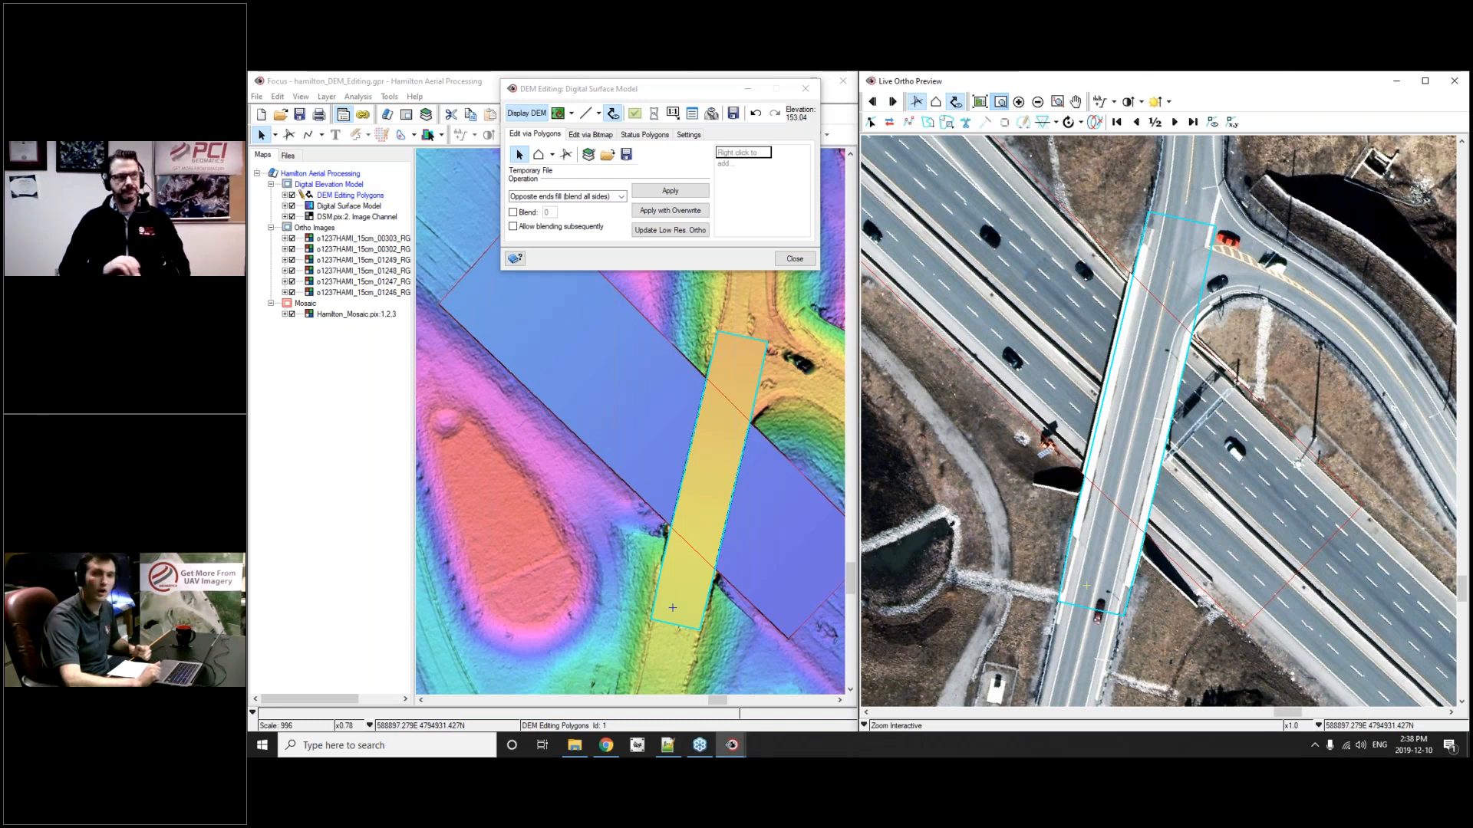
pyautogui.scroll(1, 1145, 401)
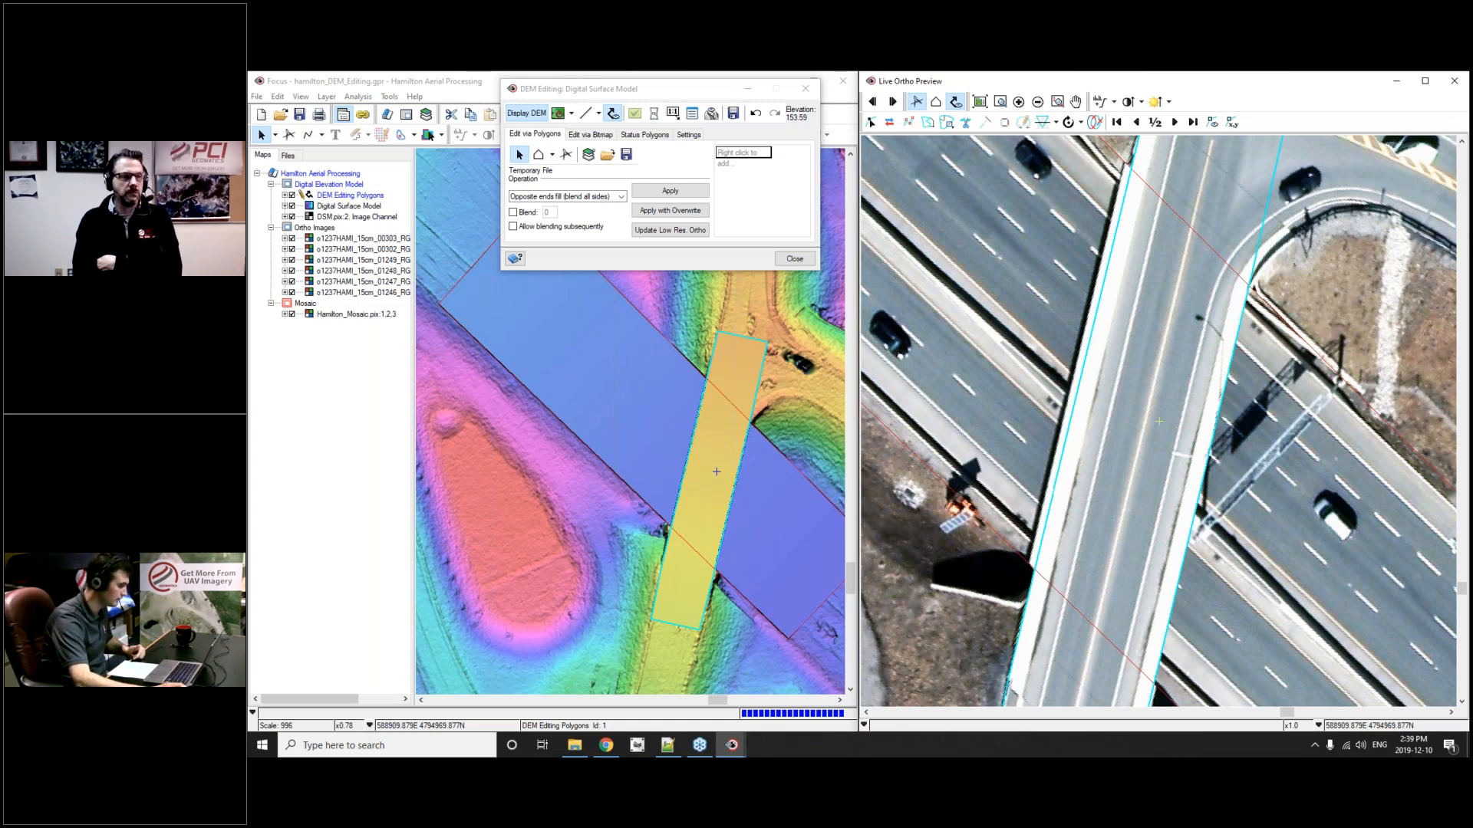
pyautogui.click(812, 96)
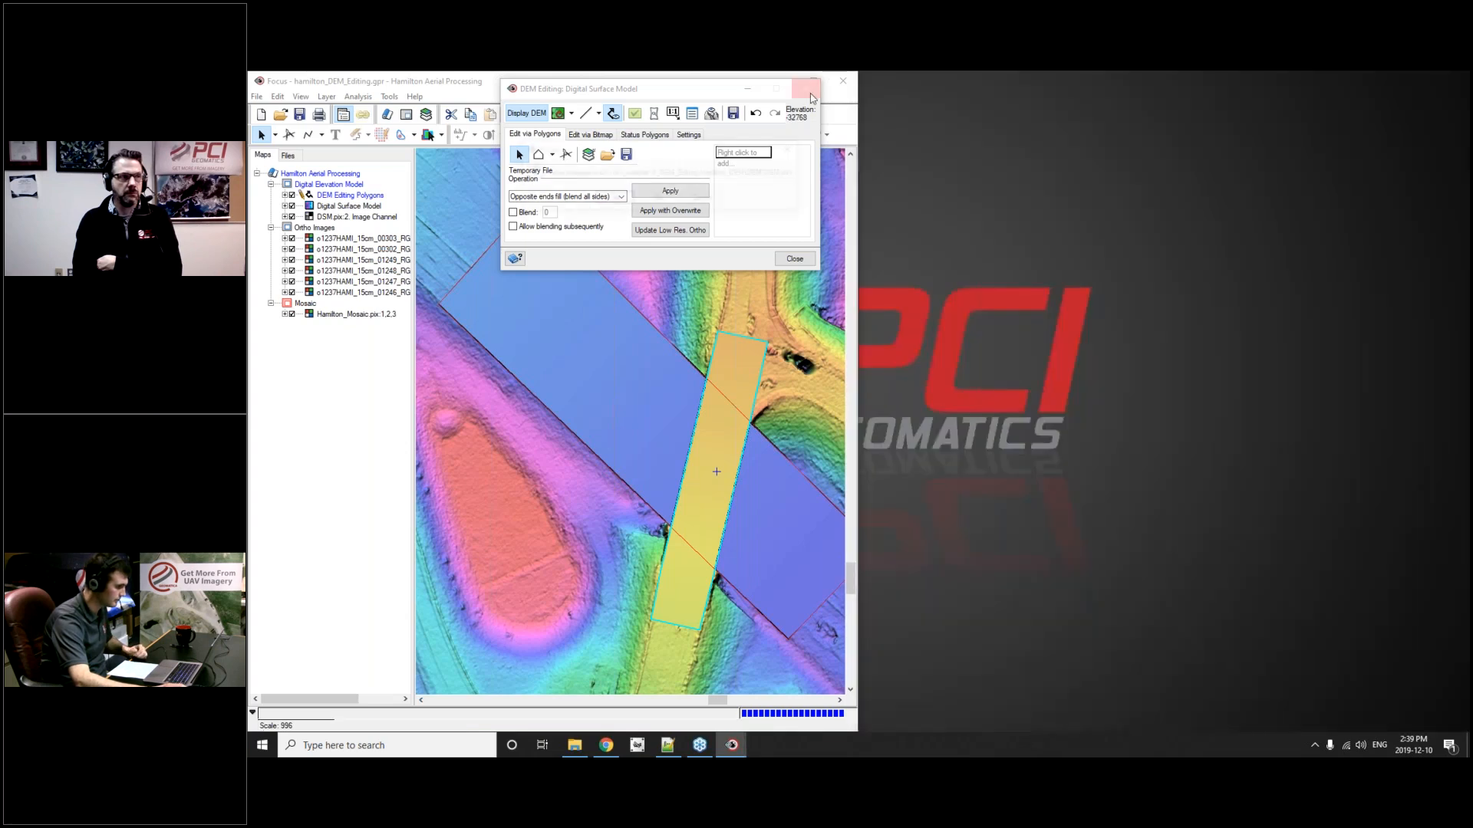
# - Close the Hamilton project, switch to File Explorer and open Wingtra_DTM_Mosaic.pix from the UAV_webinar 4_SmartGeofill folder
pyautogui.click(843, 80)
pyautogui.click(858, 415)
pyautogui.click(570, 741)
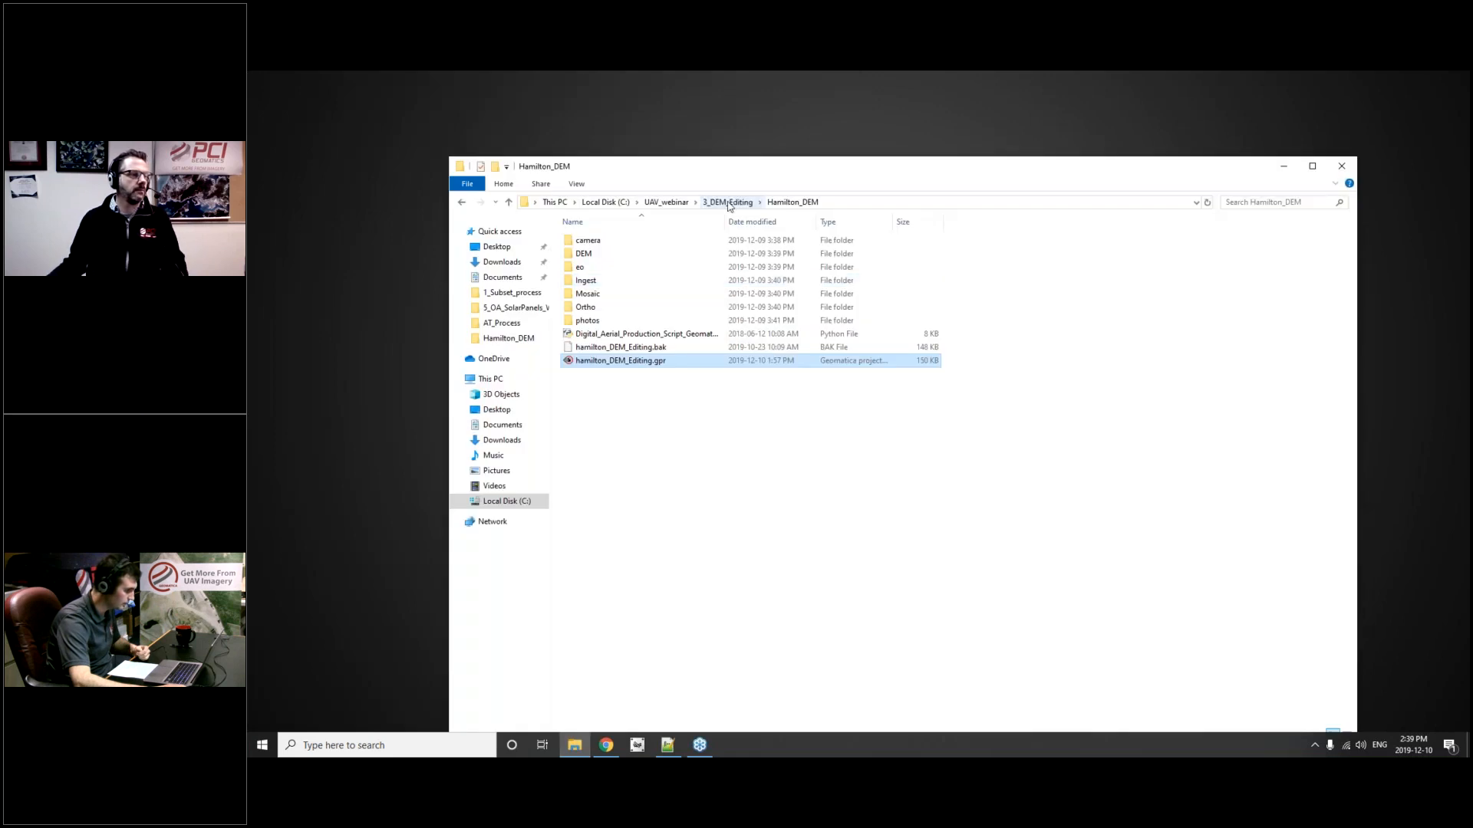
pyautogui.click(730, 203)
pyautogui.click(675, 203)
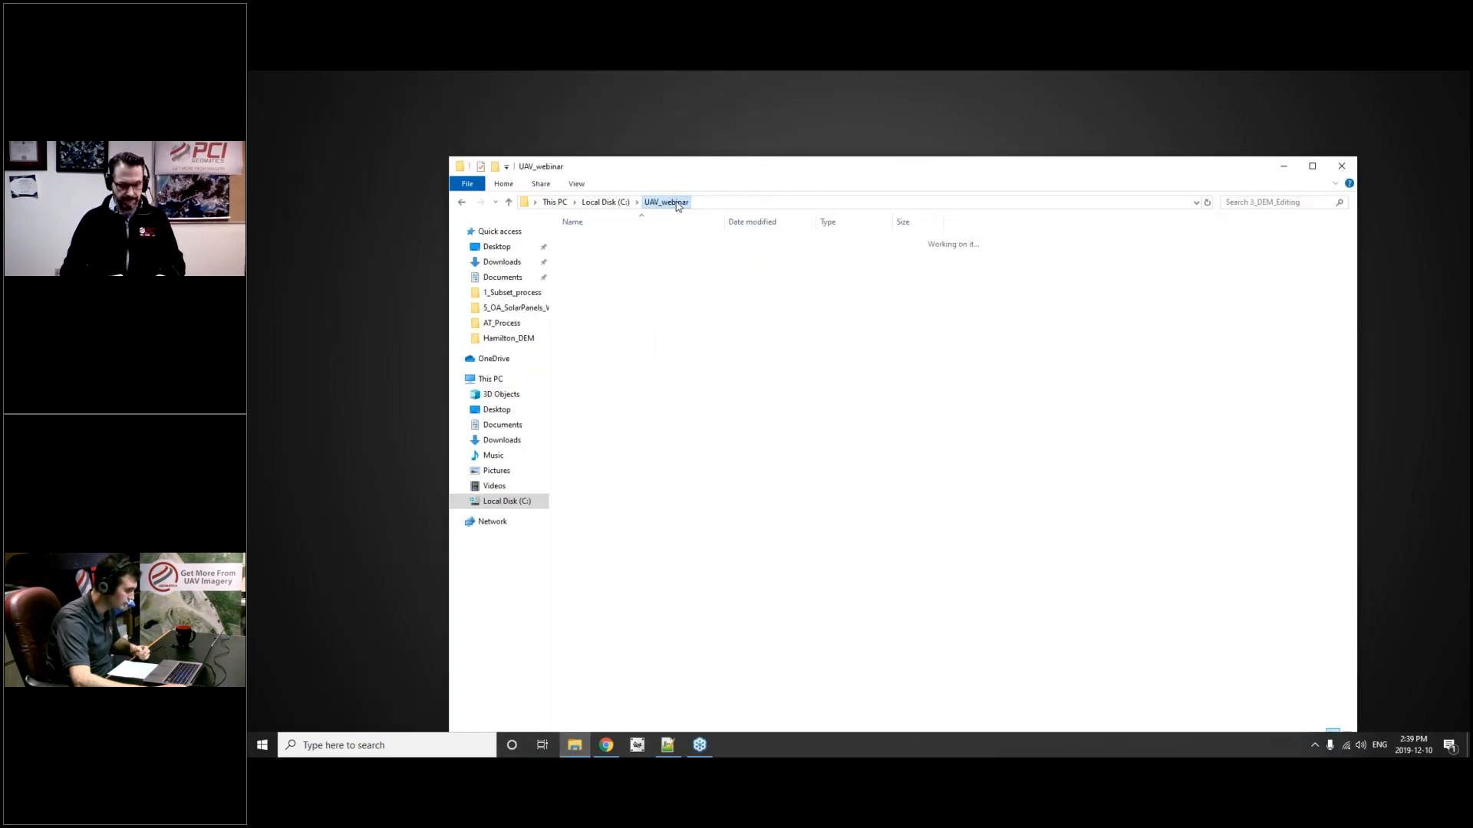
pyautogui.doubleClick(611, 281)
pyautogui.doubleClick(612, 268)
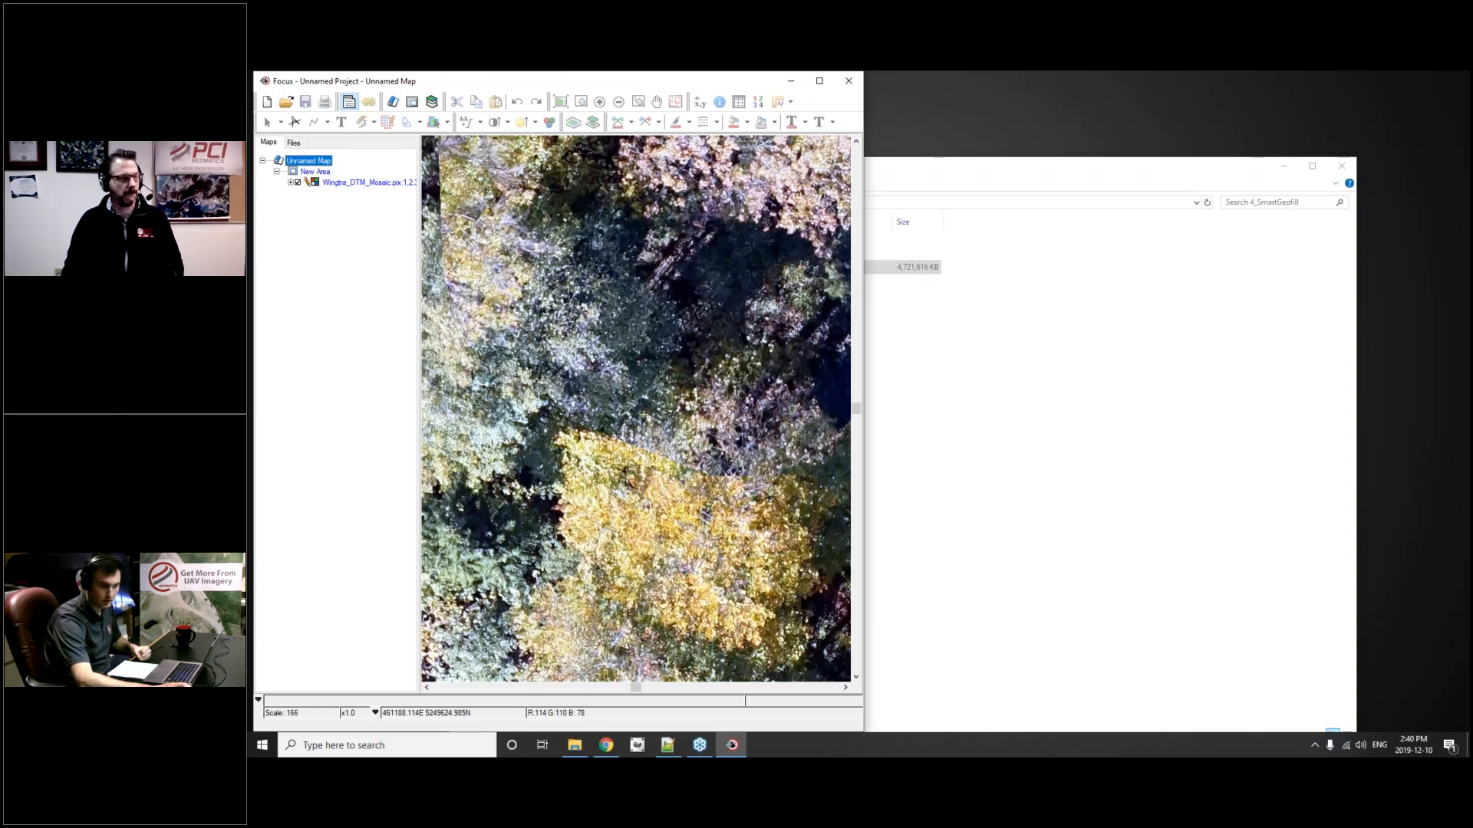
# - Maximize the mosaic window, fit the whole mosaic in view and set its image enhancement to None
pyautogui.doubleClick(572, 81)
pyautogui.click(556, 109)
pyautogui.click(474, 130)
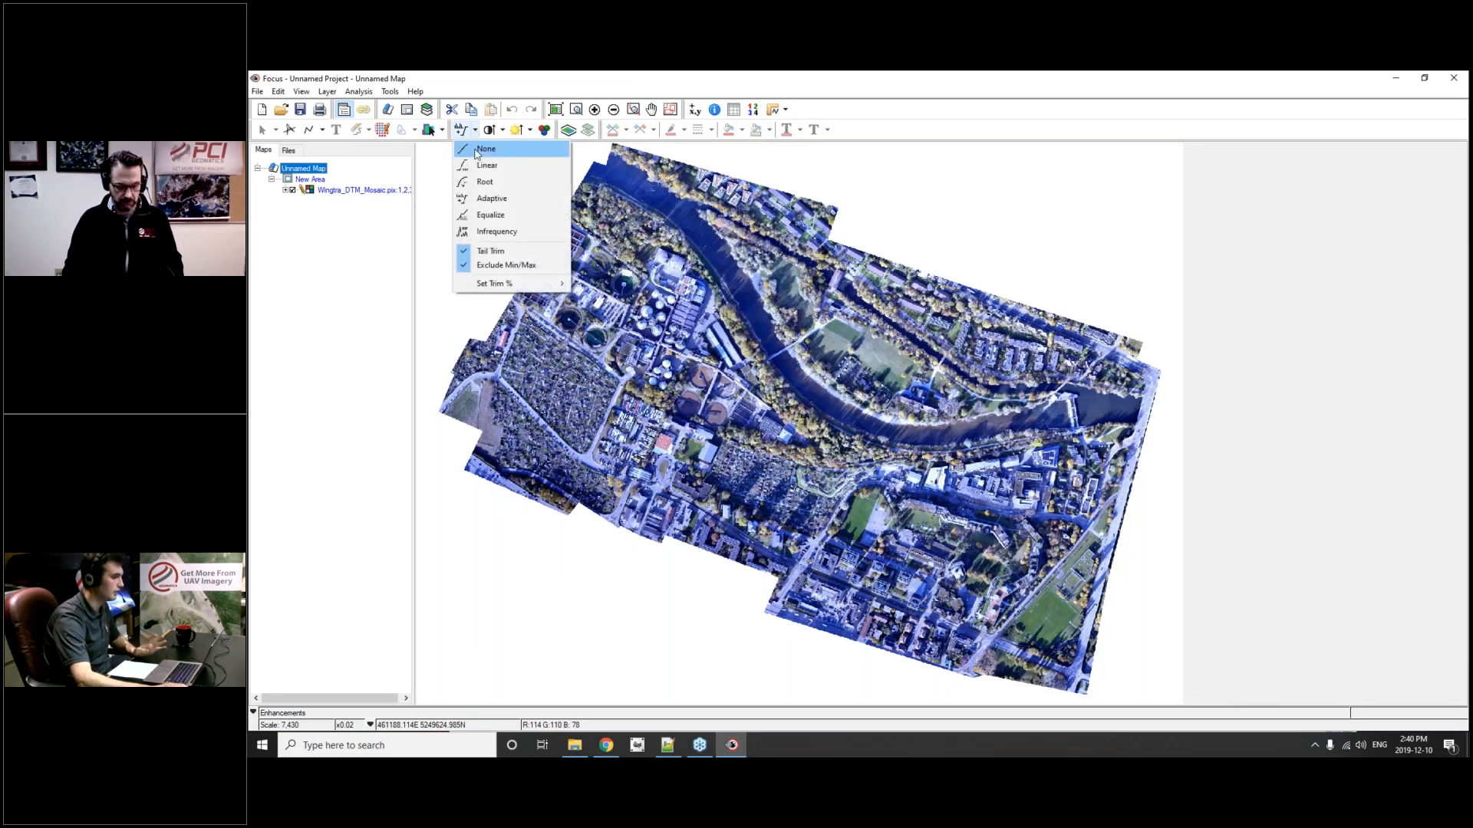
pyautogui.click(483, 149)
# - Open Smart GeoFill at the river footbridge and load all orthos from the DTM_ortho folder as its custom source file set
pyautogui.click(575, 109)
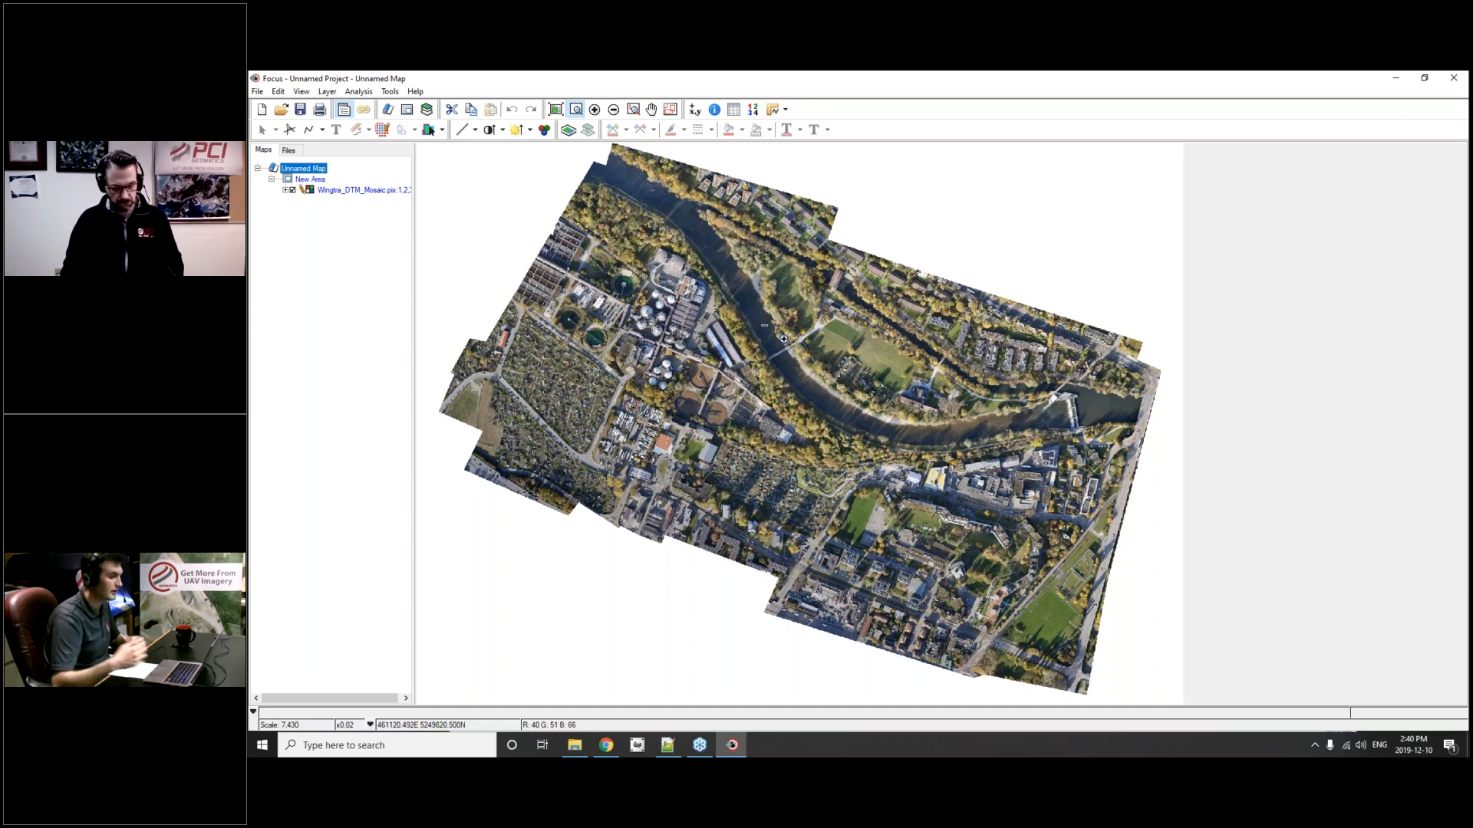
pyautogui.click(783, 339)
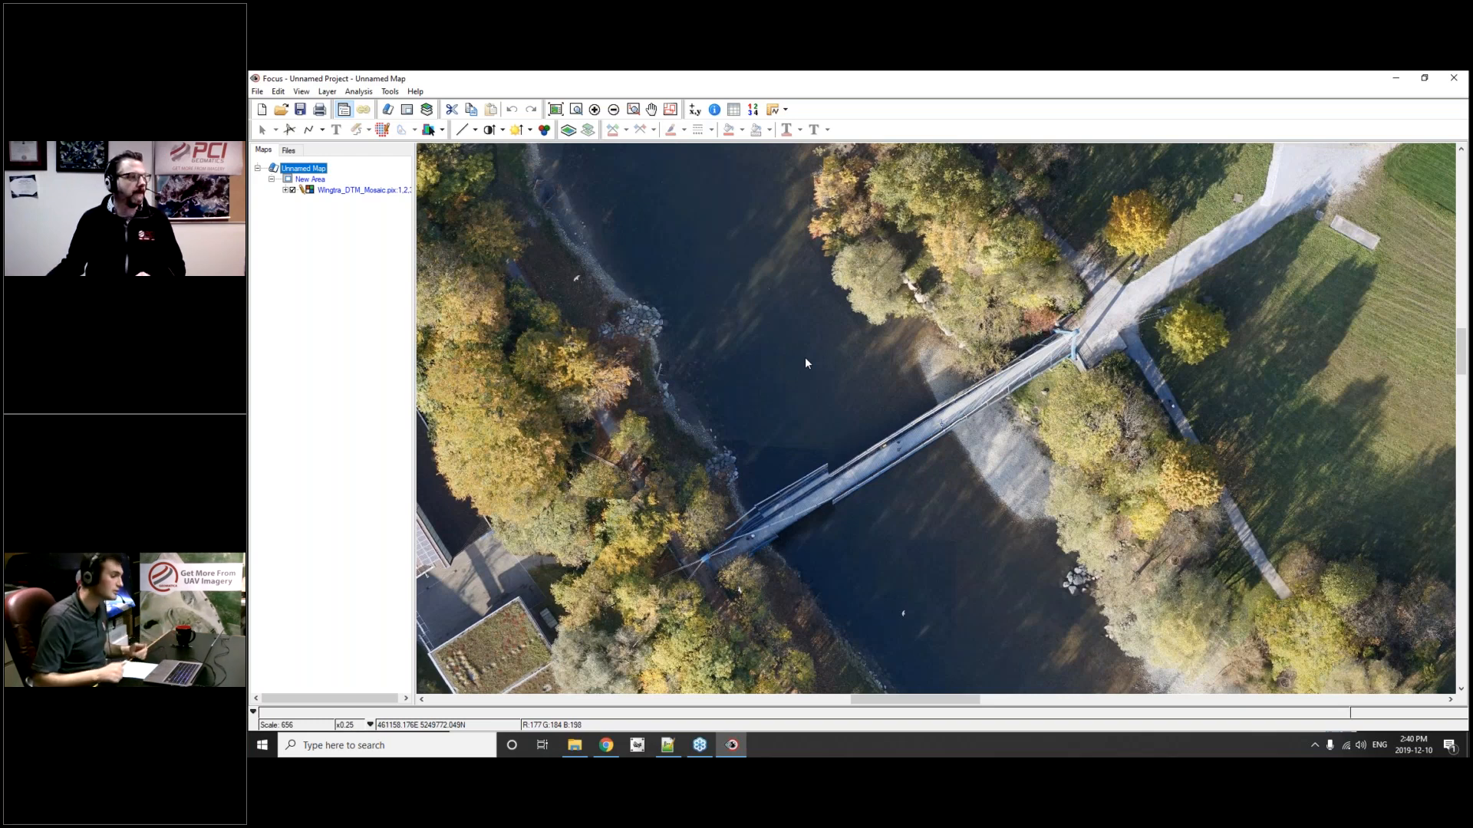
pyautogui.click(390, 91)
pyautogui.click(413, 173)
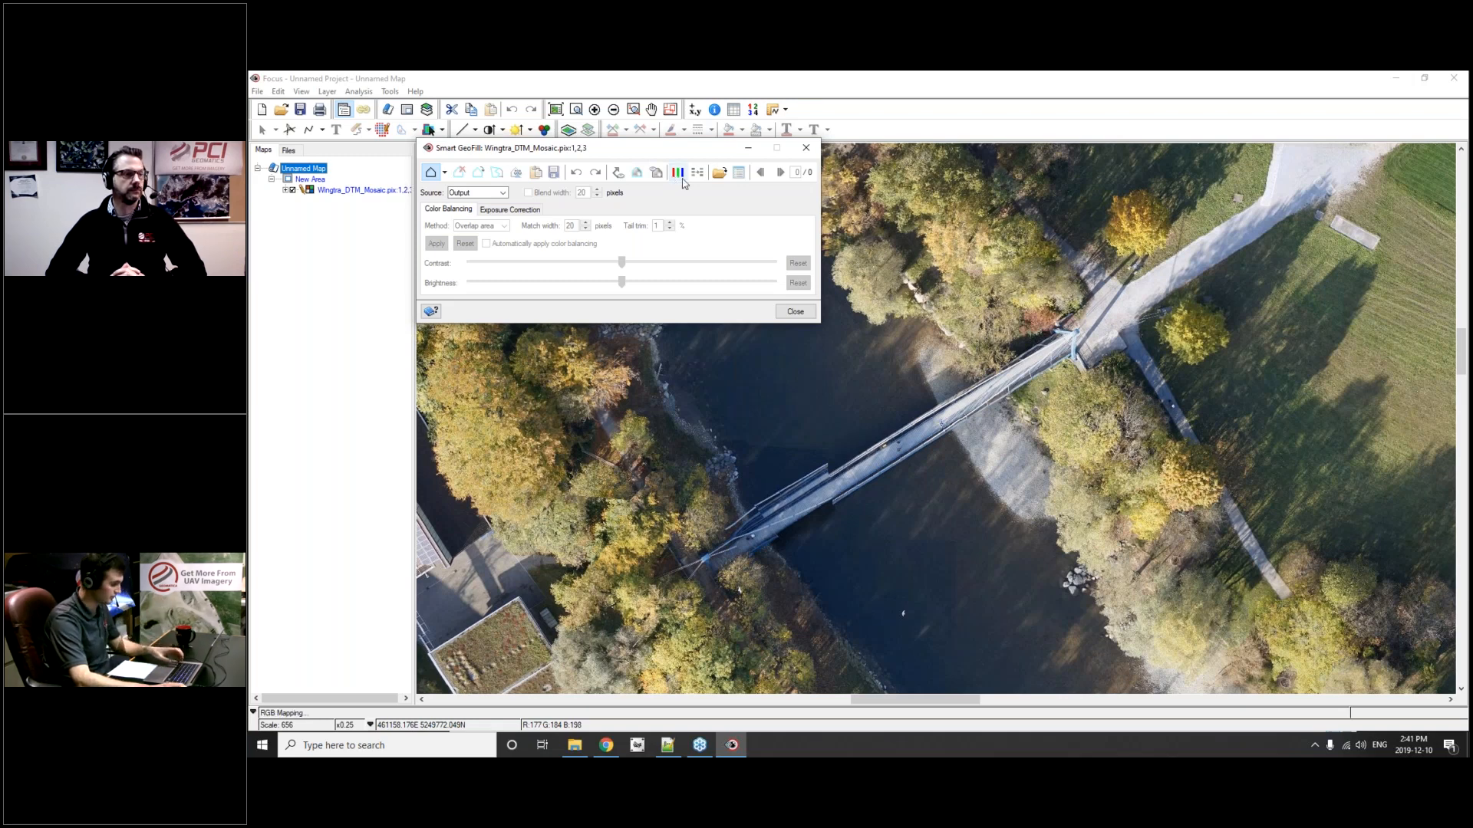
pyautogui.click(718, 171)
pyautogui.click(564, 307)
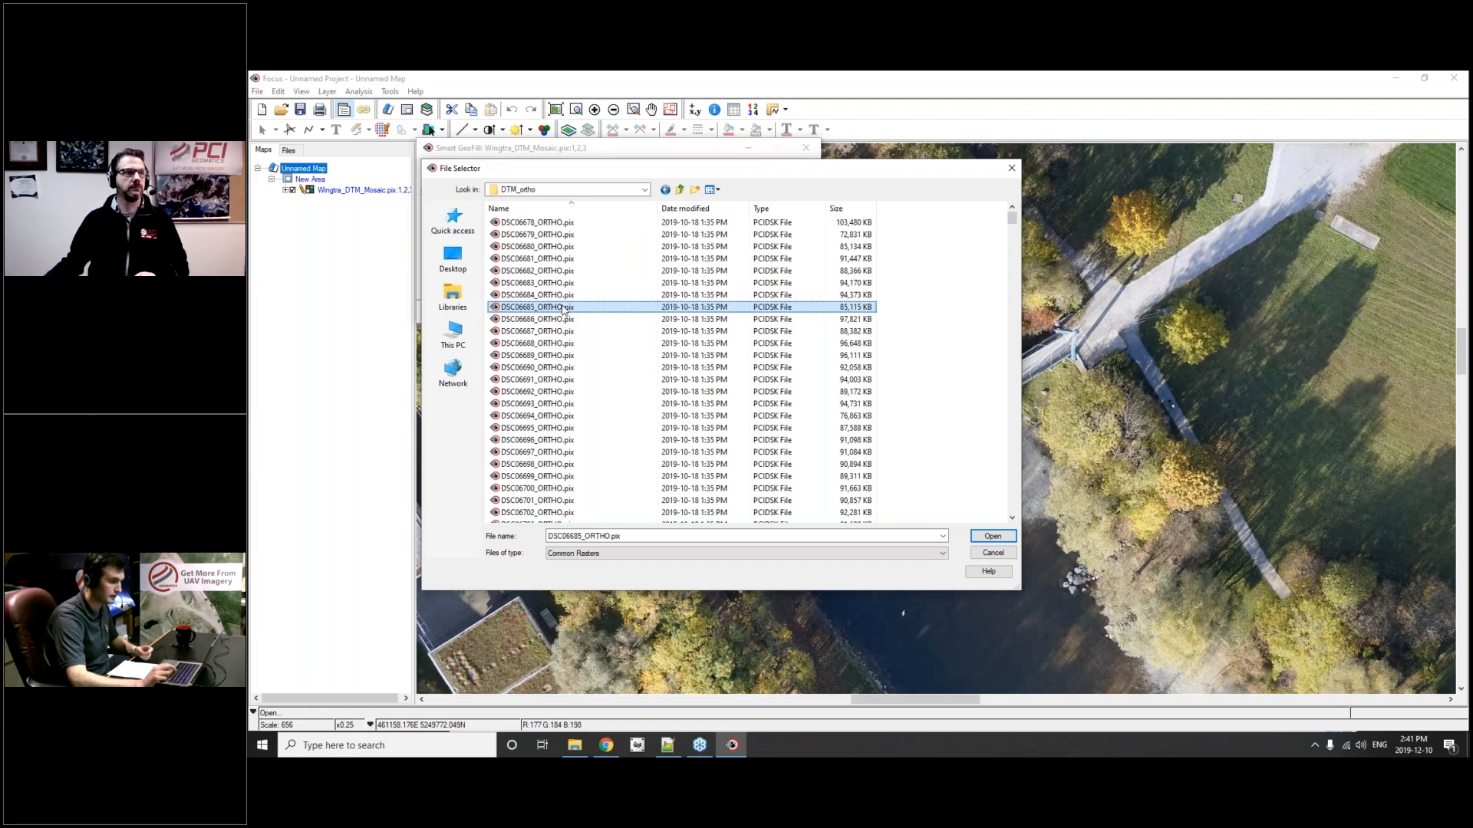
pyautogui.hotkey('ctrl', 'a')
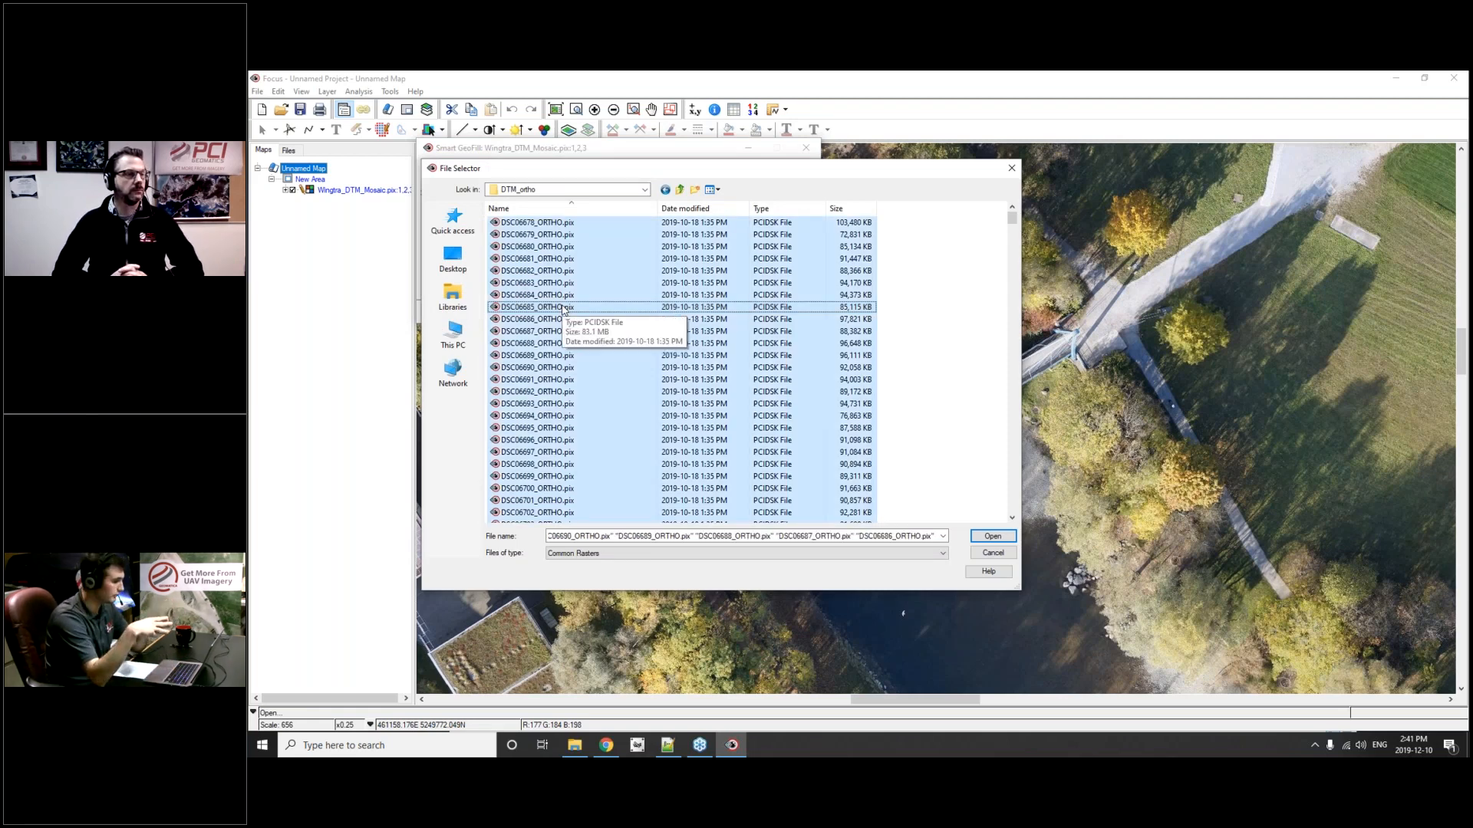
pyautogui.press('Return')
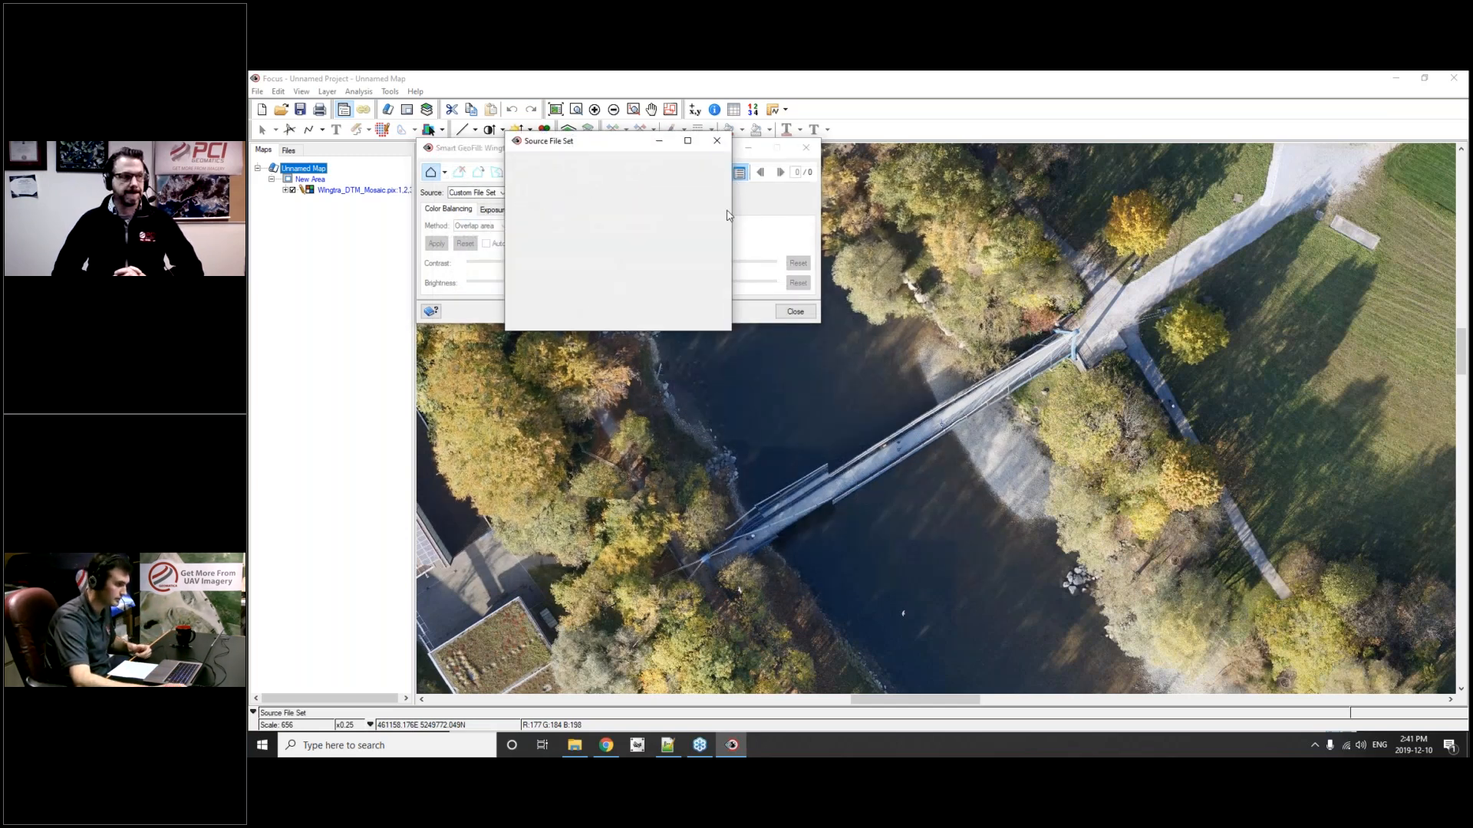
pyautogui.click(717, 140)
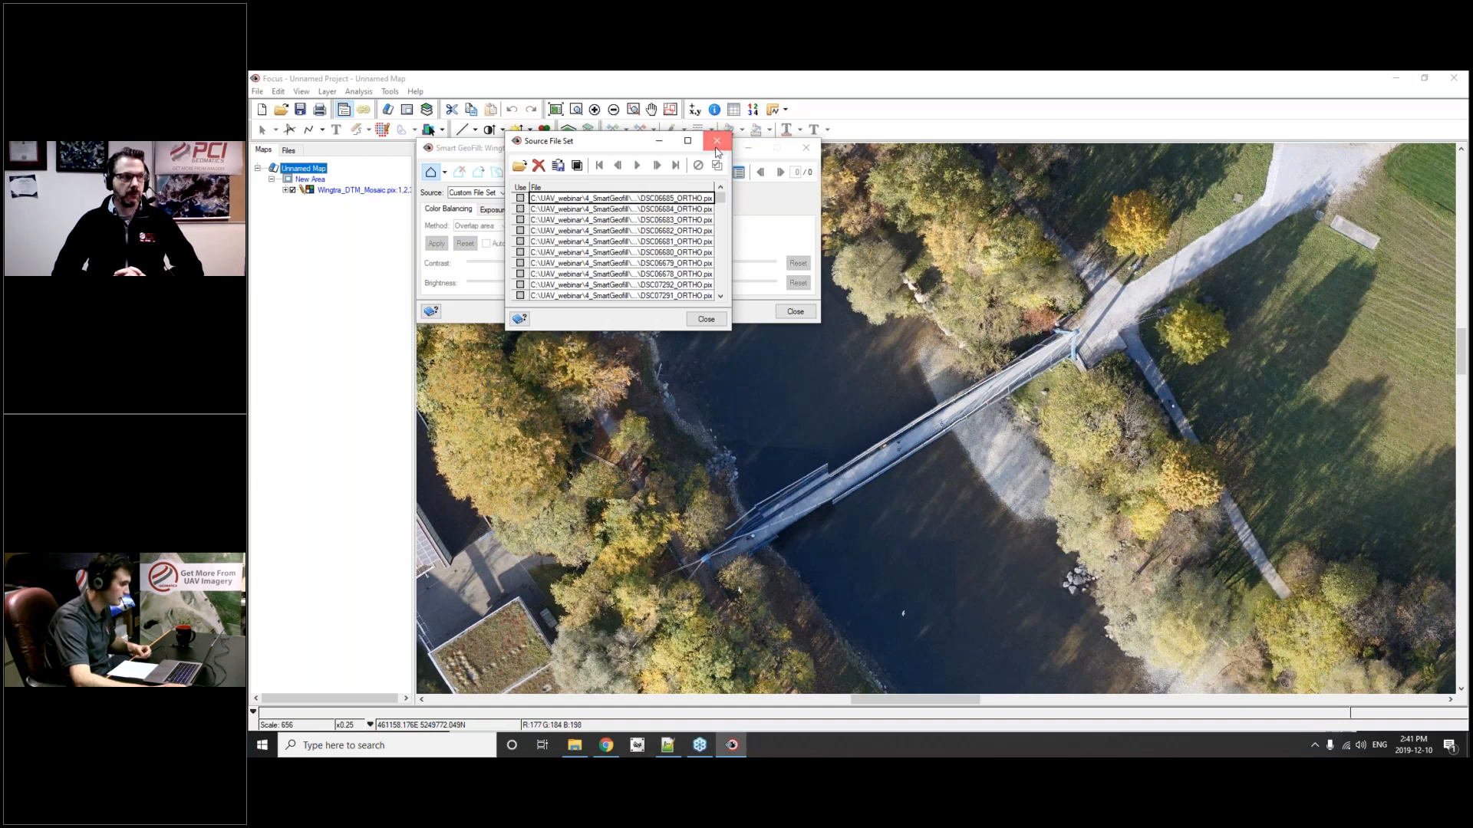
# - Draw a selection polygon of about 3,400 sq m around the footbridge, taking in the water and both banks
pyautogui.moveTo(670, 148); pyautogui.dragTo(652, 110)
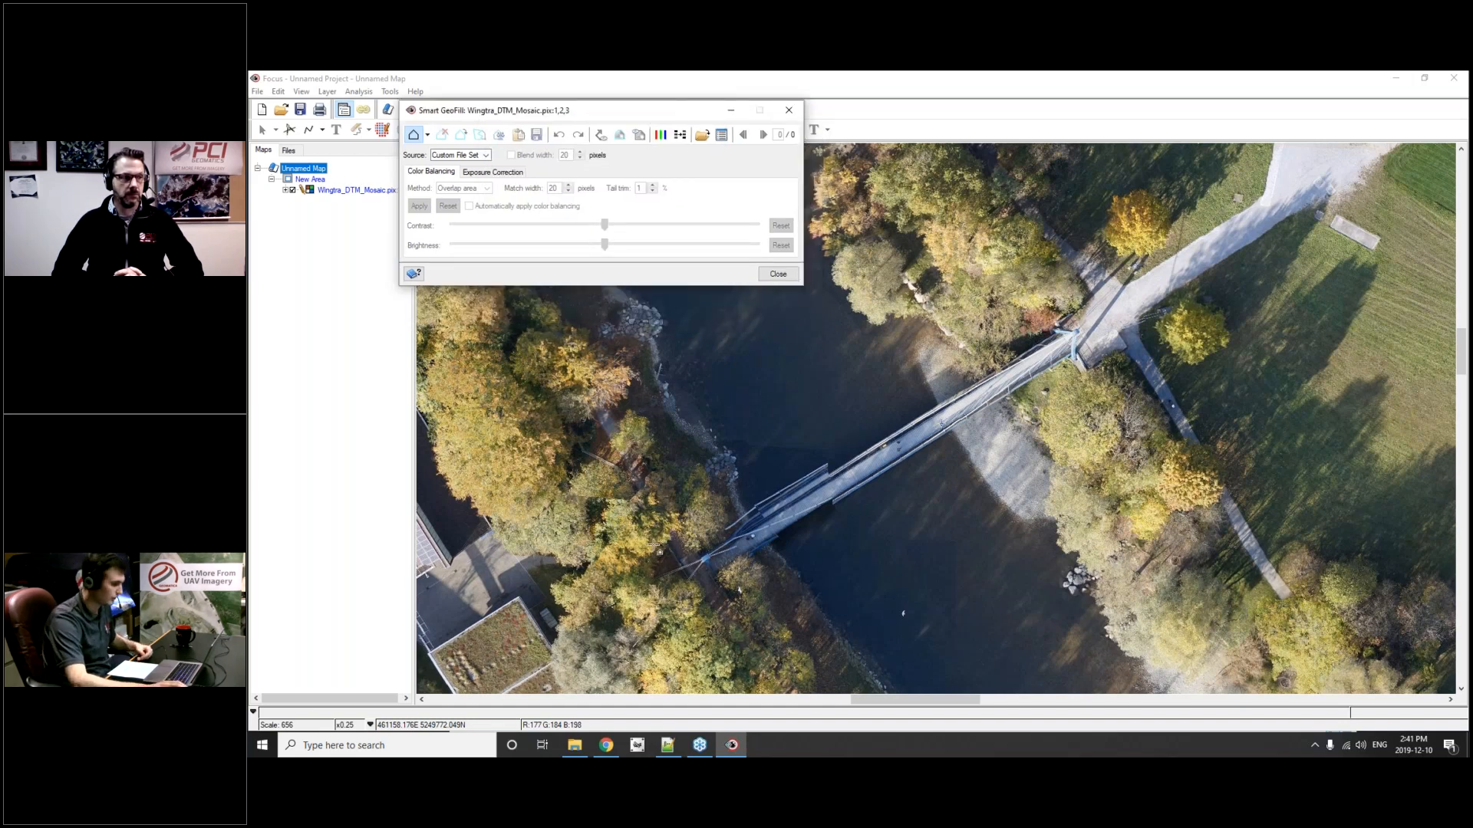
pyautogui.click(653, 547)
pyautogui.click(694, 471)
pyautogui.click(699, 436)
pyautogui.click(786, 404)
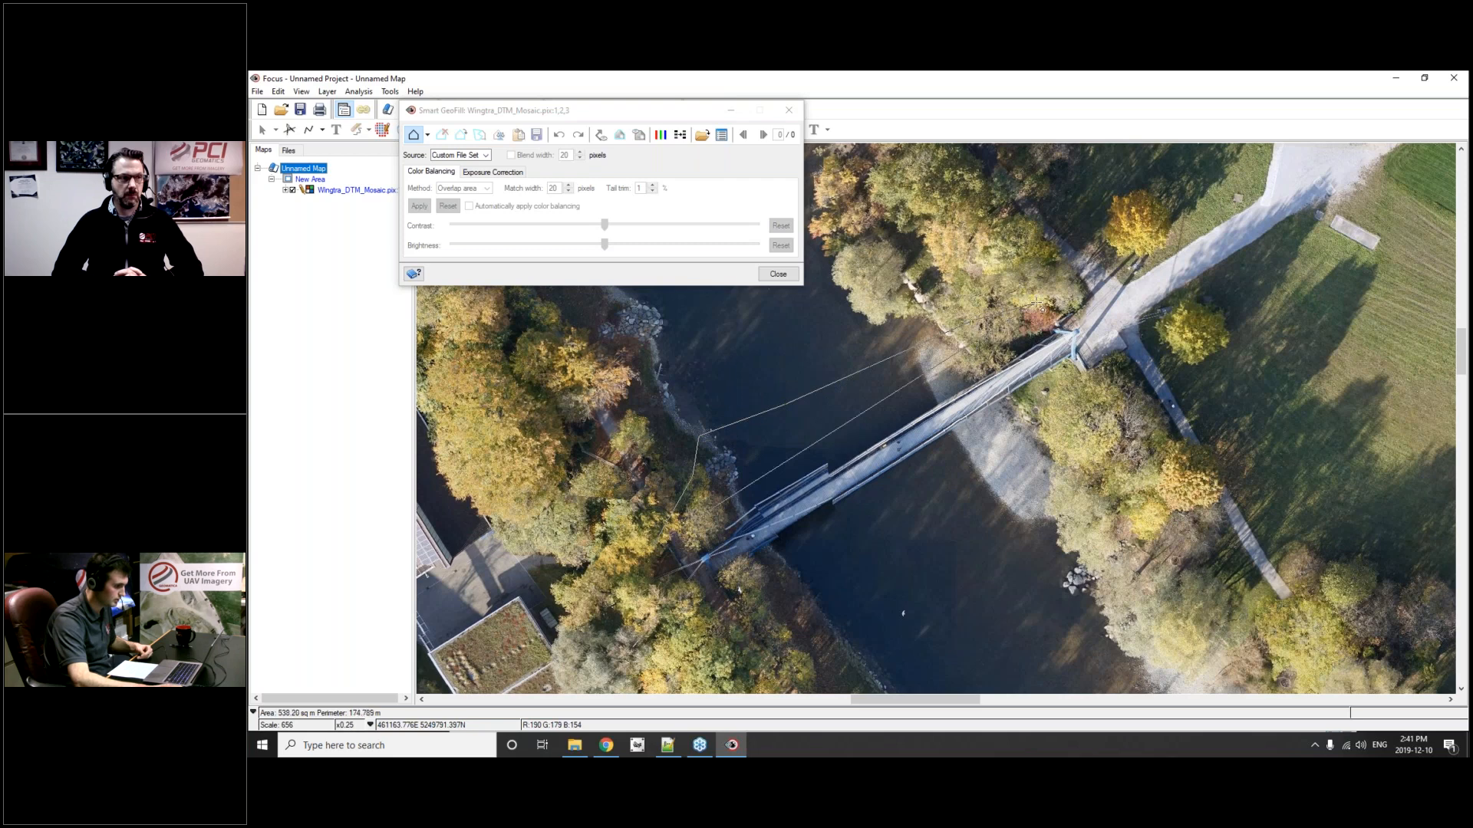
pyautogui.click(1101, 301)
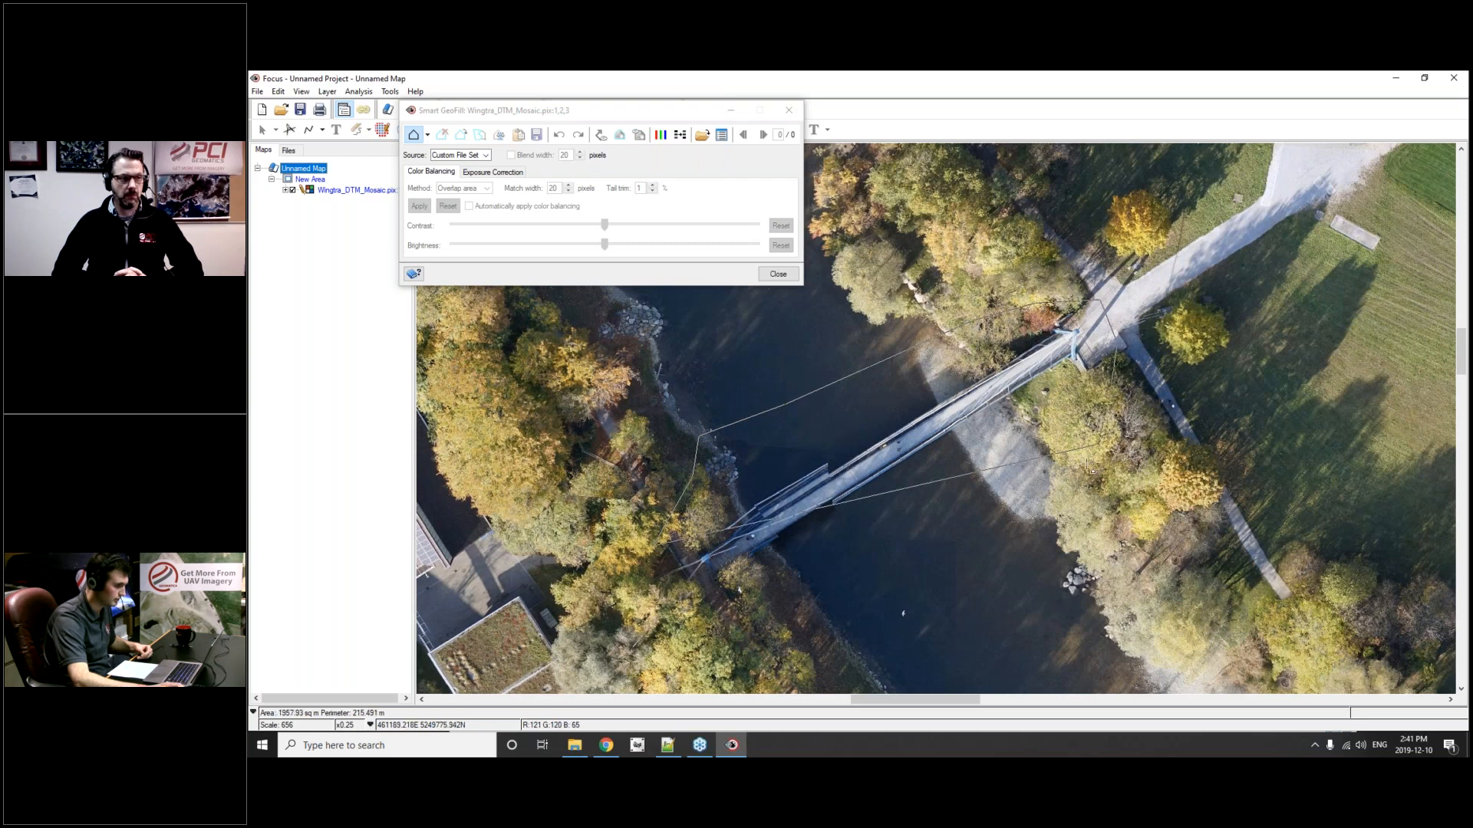
pyautogui.click(1097, 438)
pyautogui.click(1004, 556)
pyautogui.click(827, 637)
pyautogui.click(755, 646)
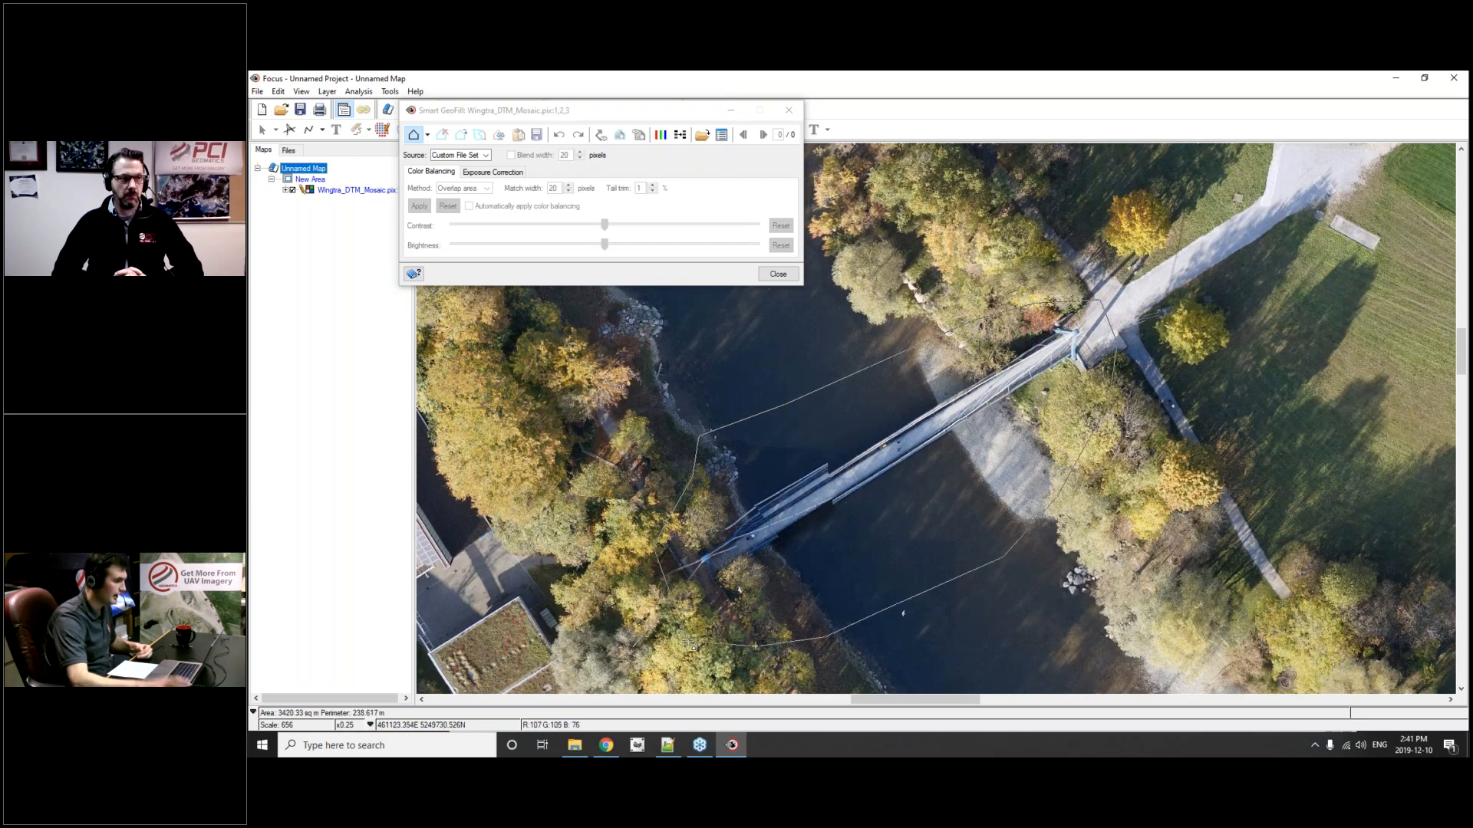
pyautogui.doubleClick(692, 647)
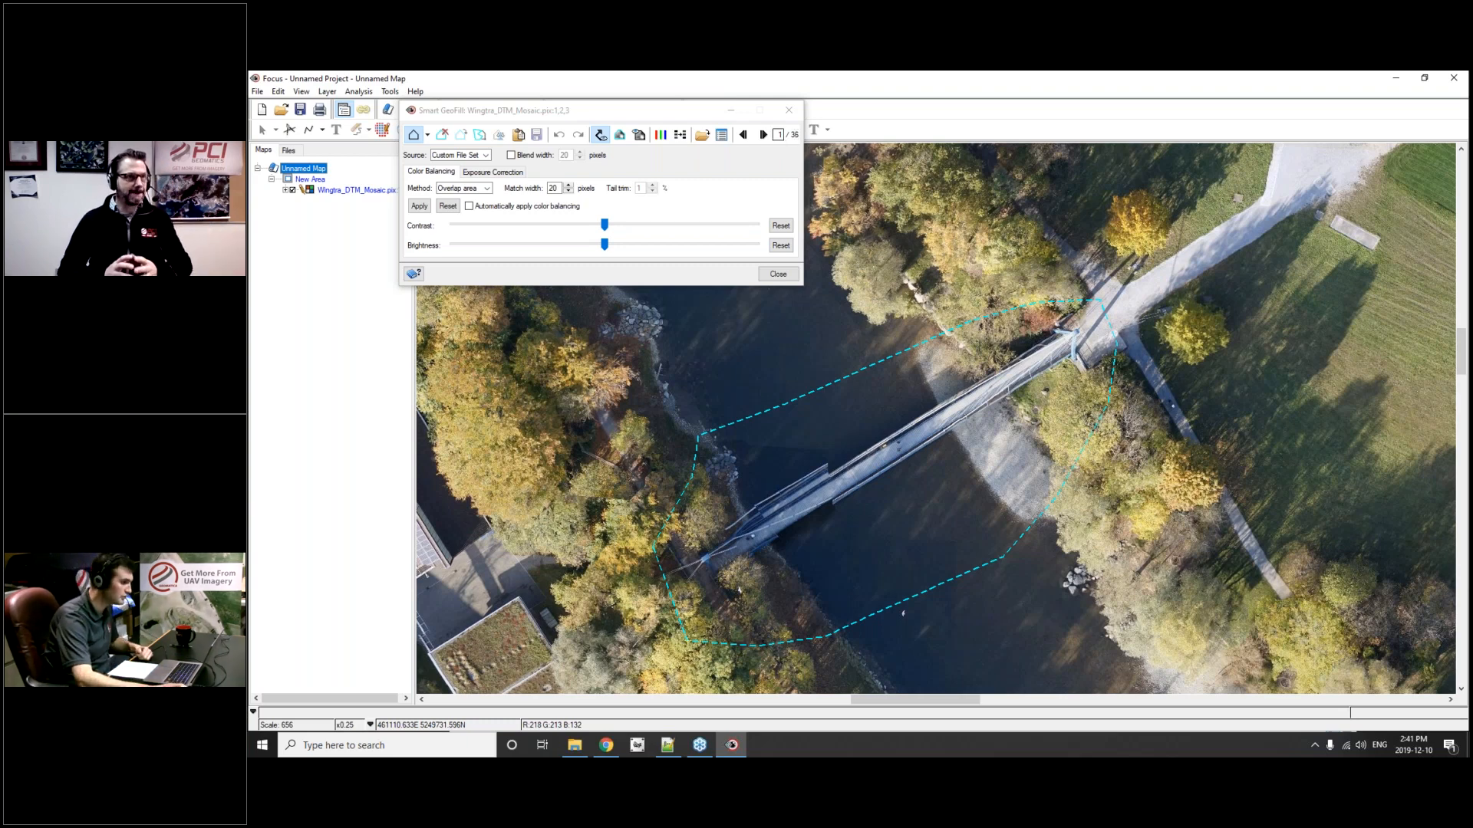
# - Step through the candidate source images for the footbridge selection and choose image 18 of 36
pyautogui.click(765, 137)
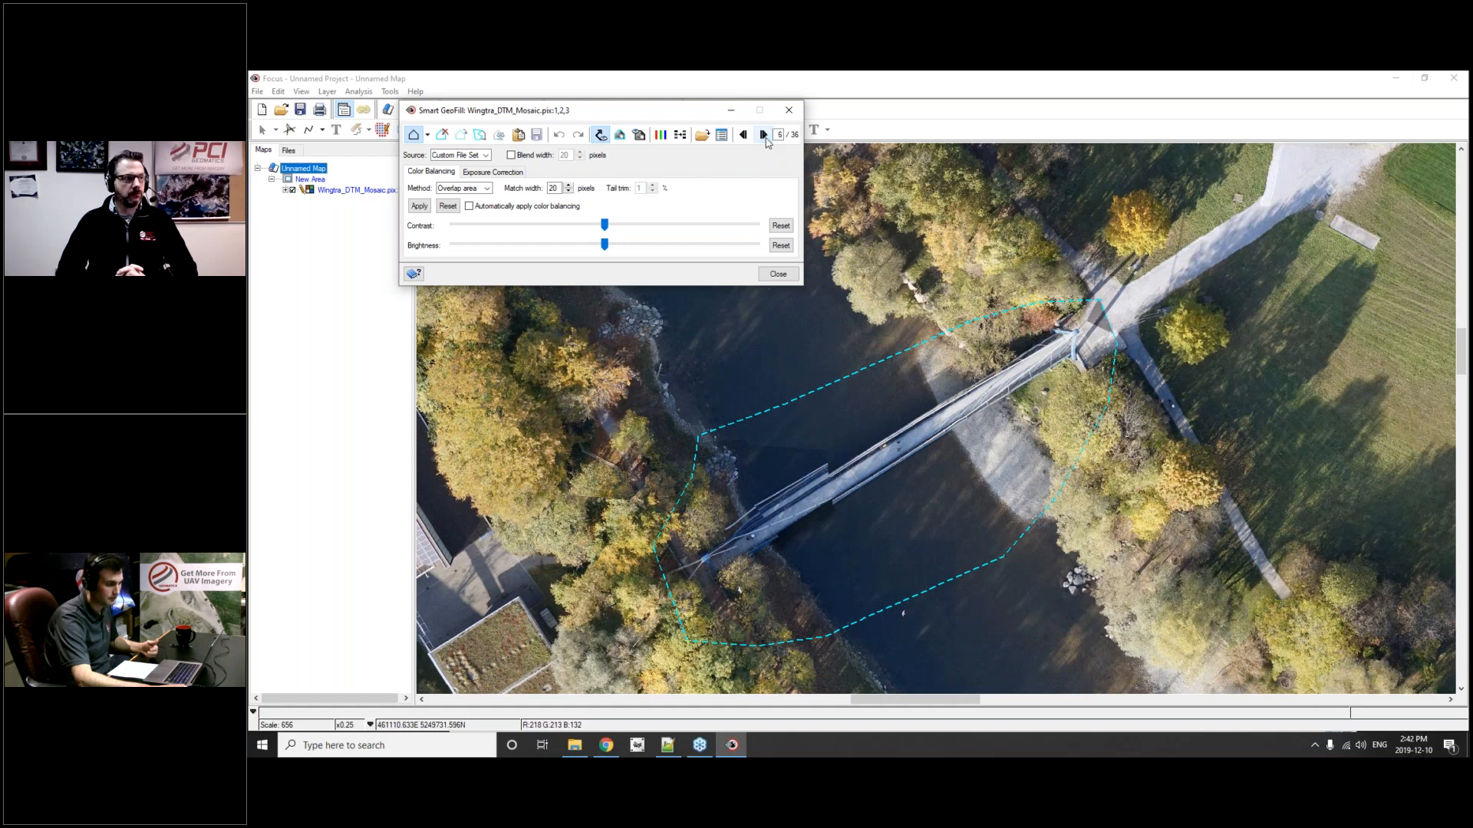
pyautogui.click(767, 141)
pyautogui.click(764, 138)
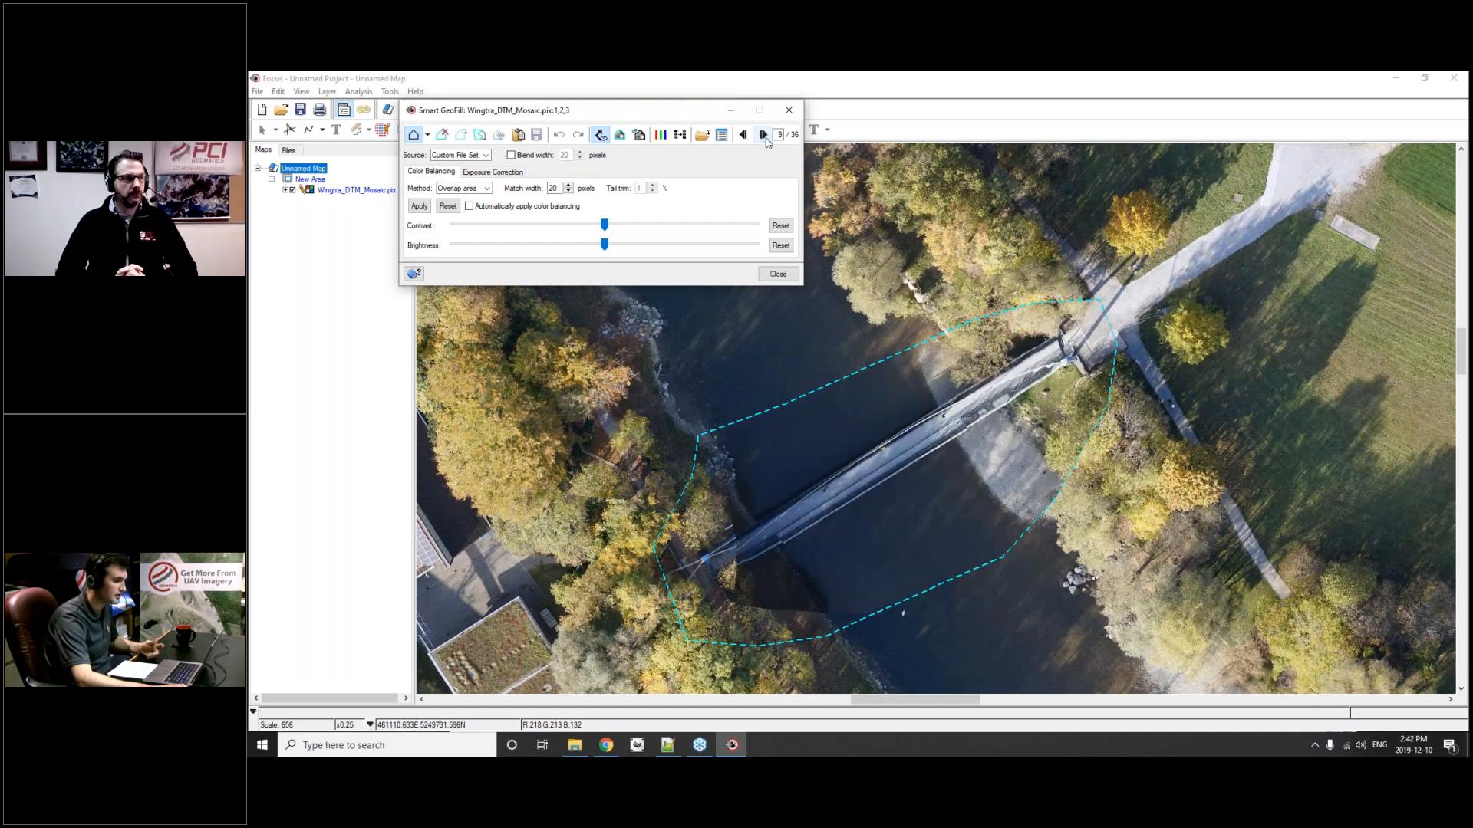
pyautogui.click(765, 138)
pyautogui.click(765, 138)
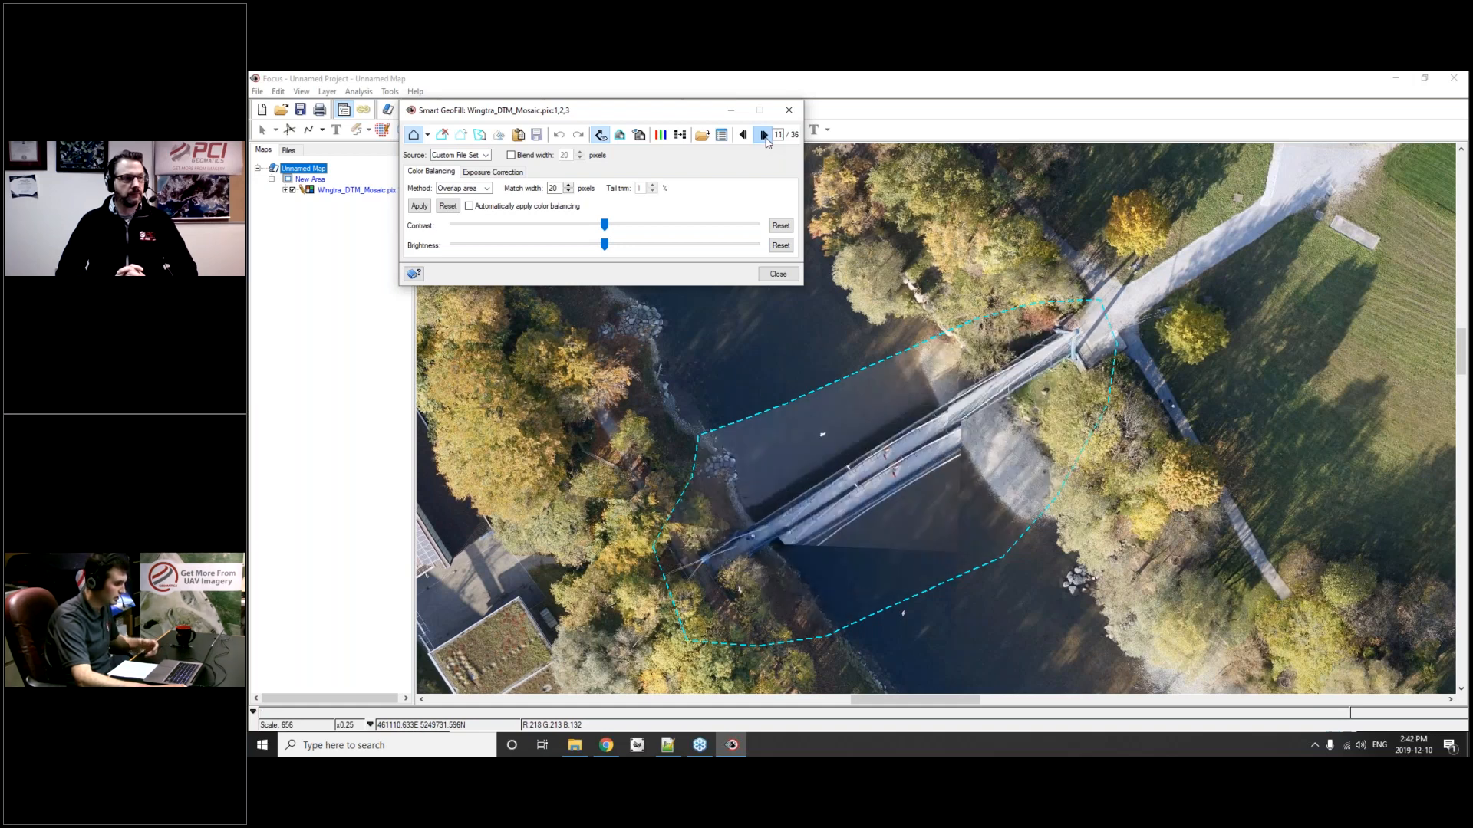
pyautogui.click(765, 139)
pyautogui.click(766, 139)
pyautogui.click(766, 139)
pyautogui.click(766, 139)
pyautogui.click(766, 139)
pyautogui.click(766, 138)
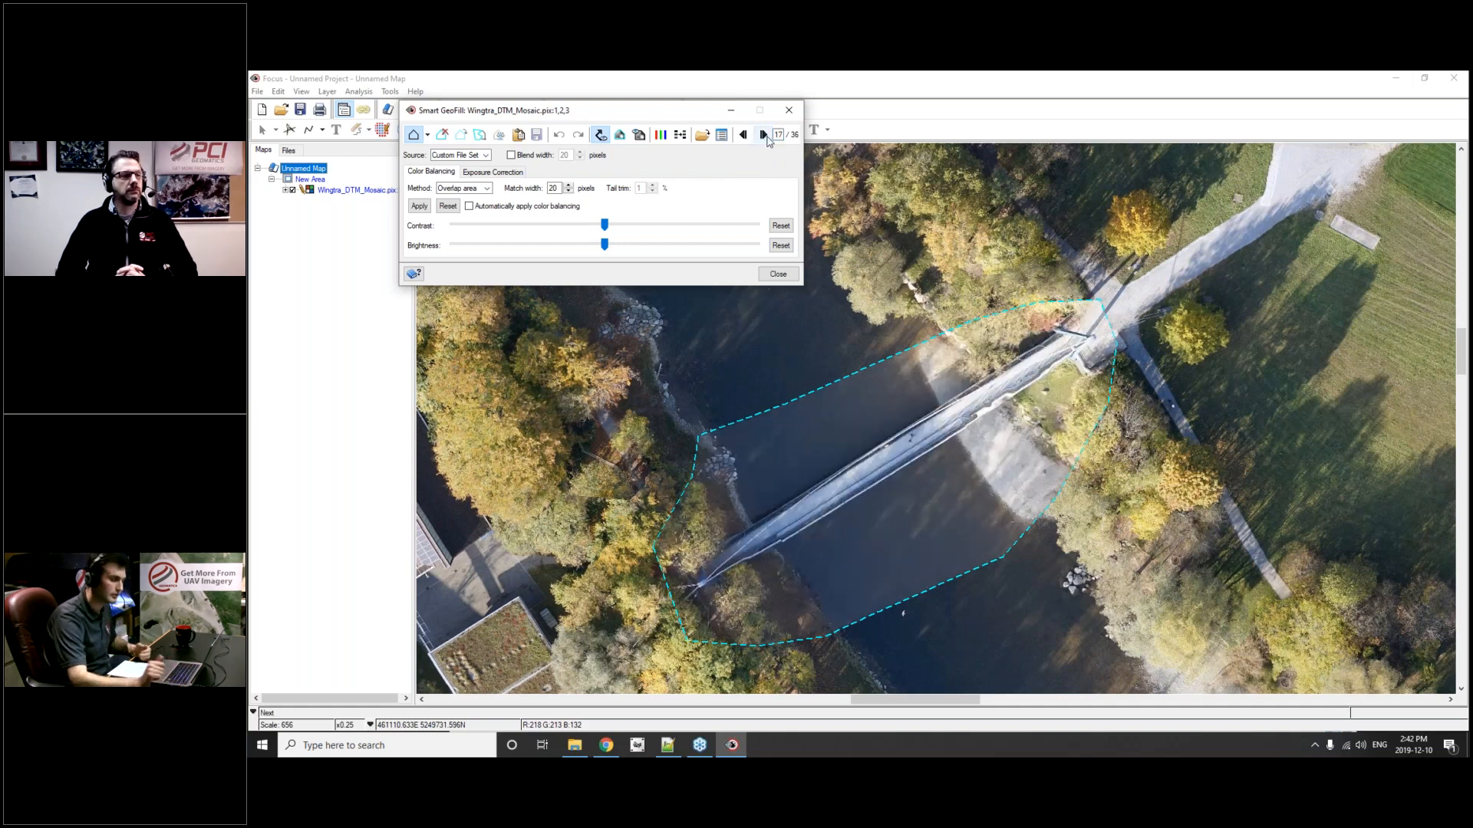
pyautogui.click(764, 136)
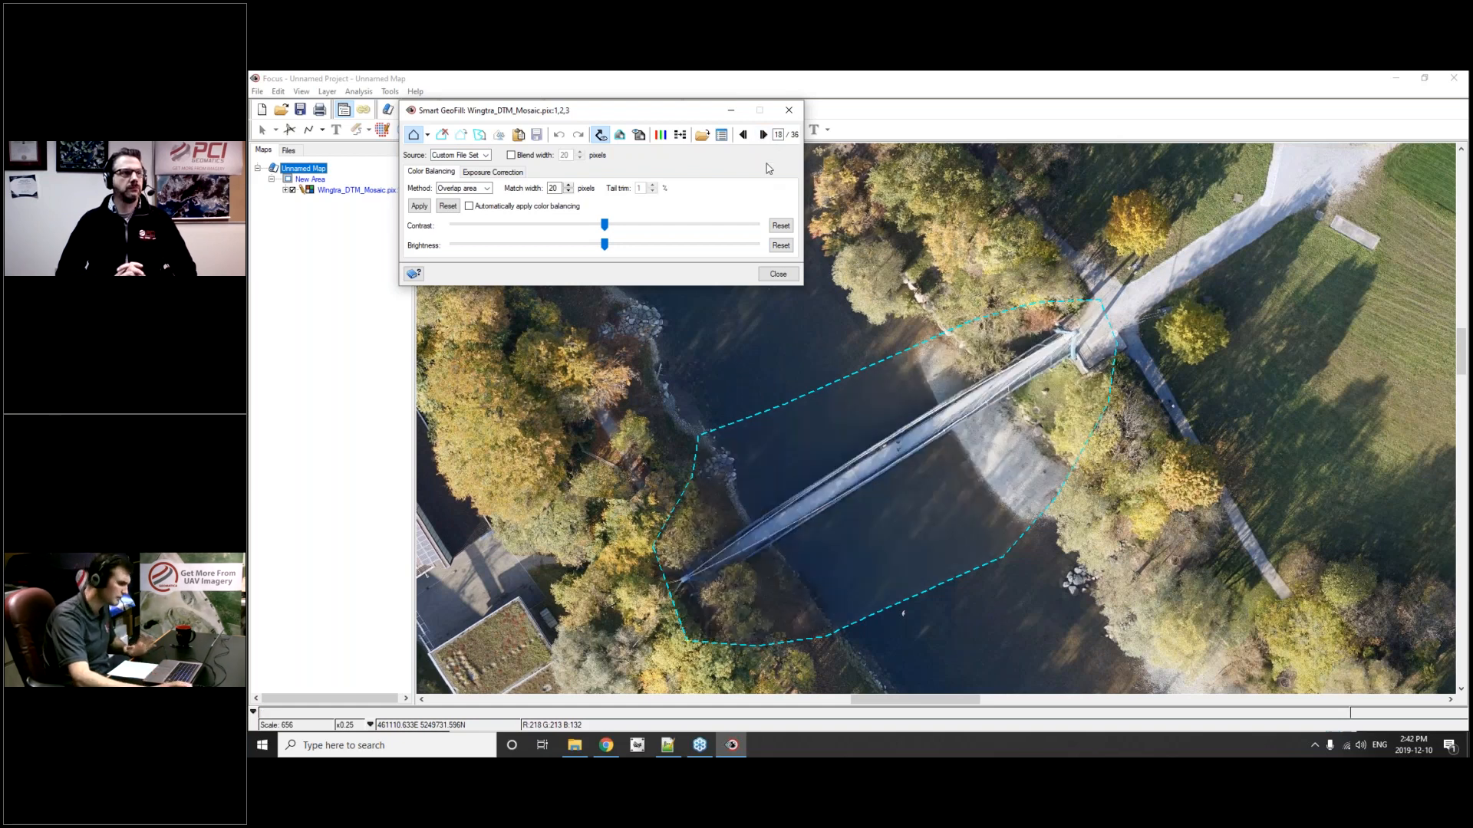
# - Hide the selection edge to check the fill, and enable a 20-pixel blend width and automatic color balancing
pyautogui.click(602, 138)
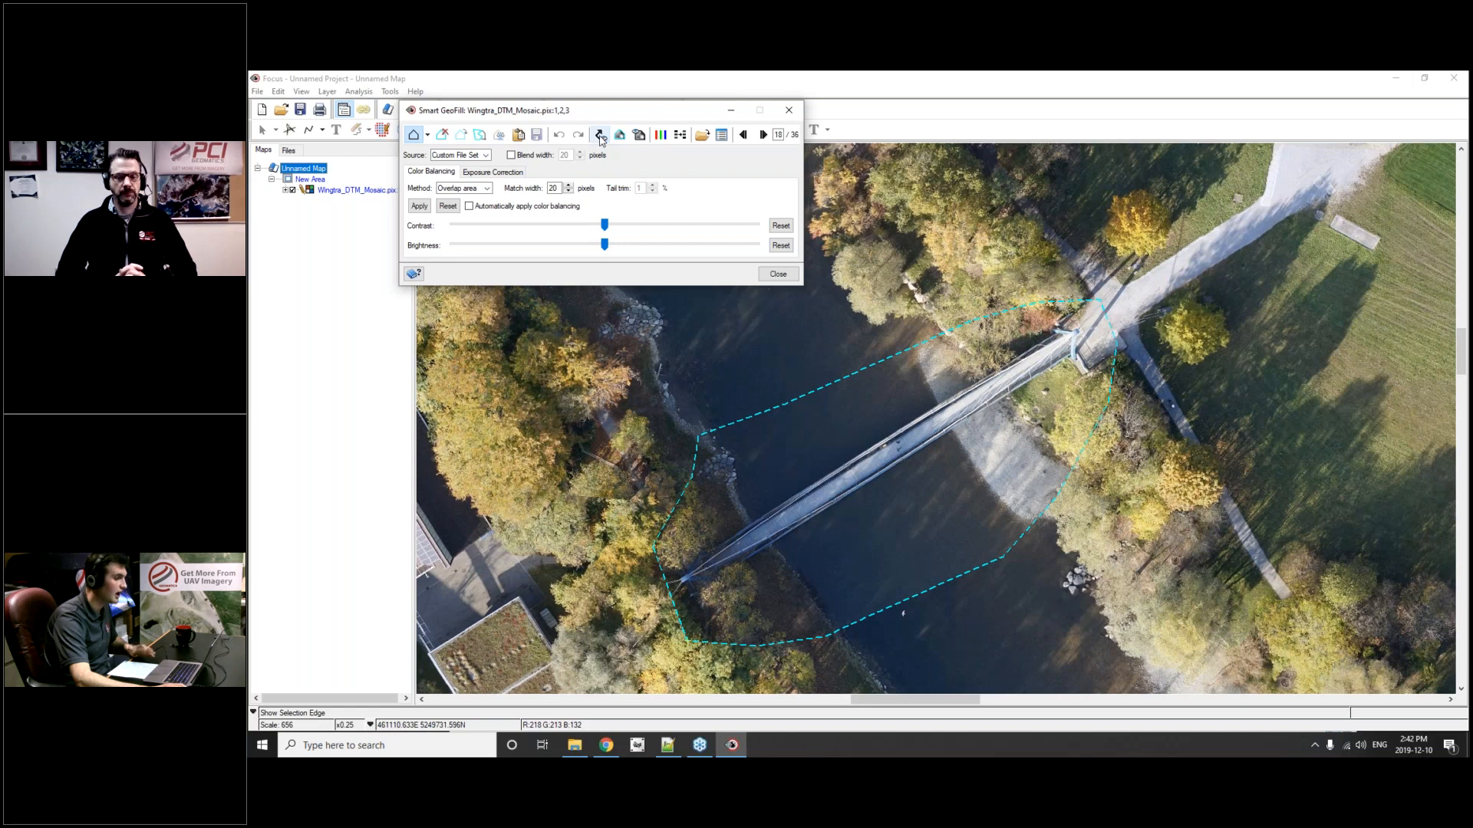
pyautogui.click(601, 138)
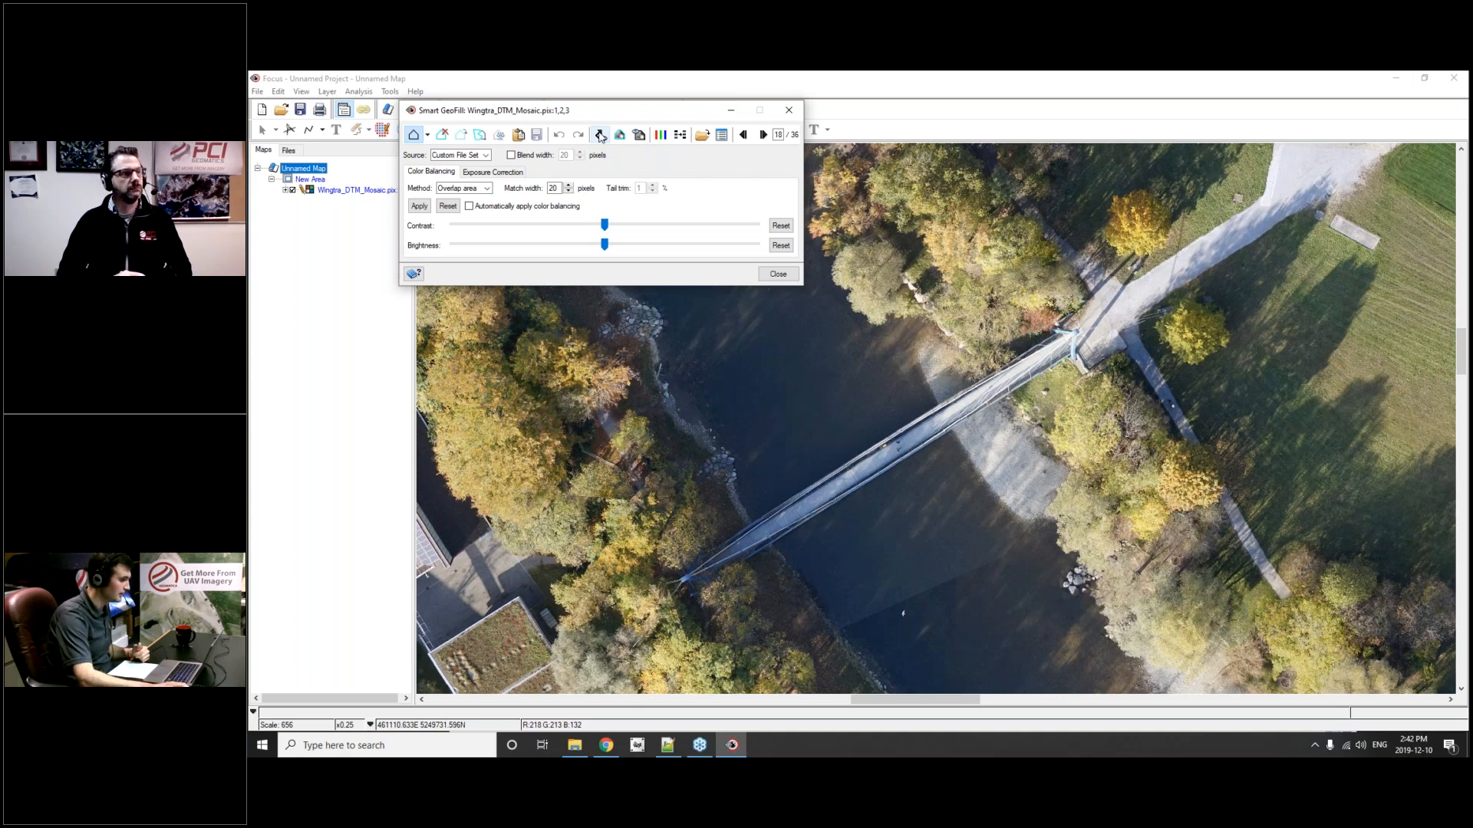
pyautogui.click(511, 155)
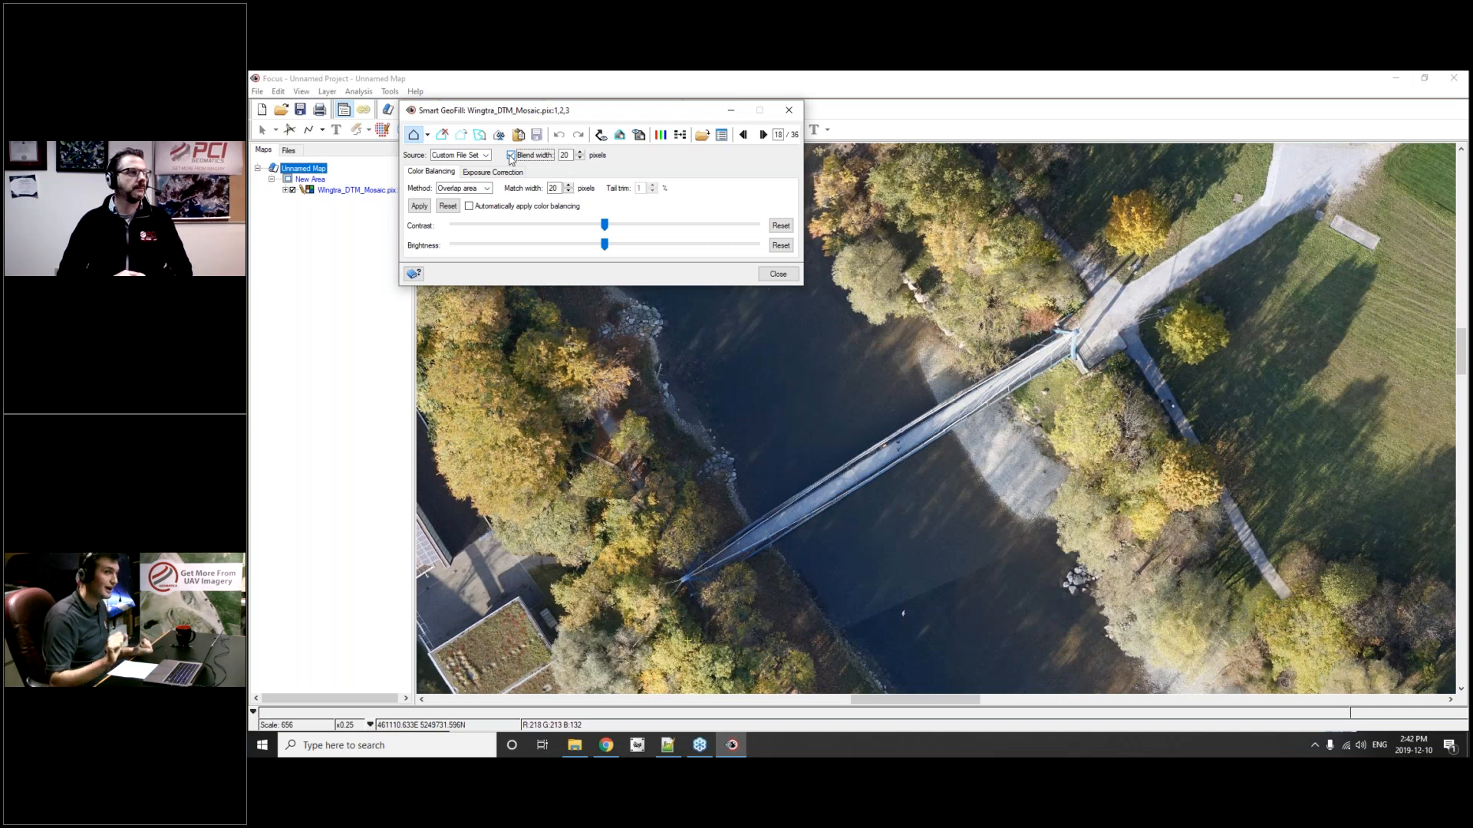
pyautogui.click(472, 209)
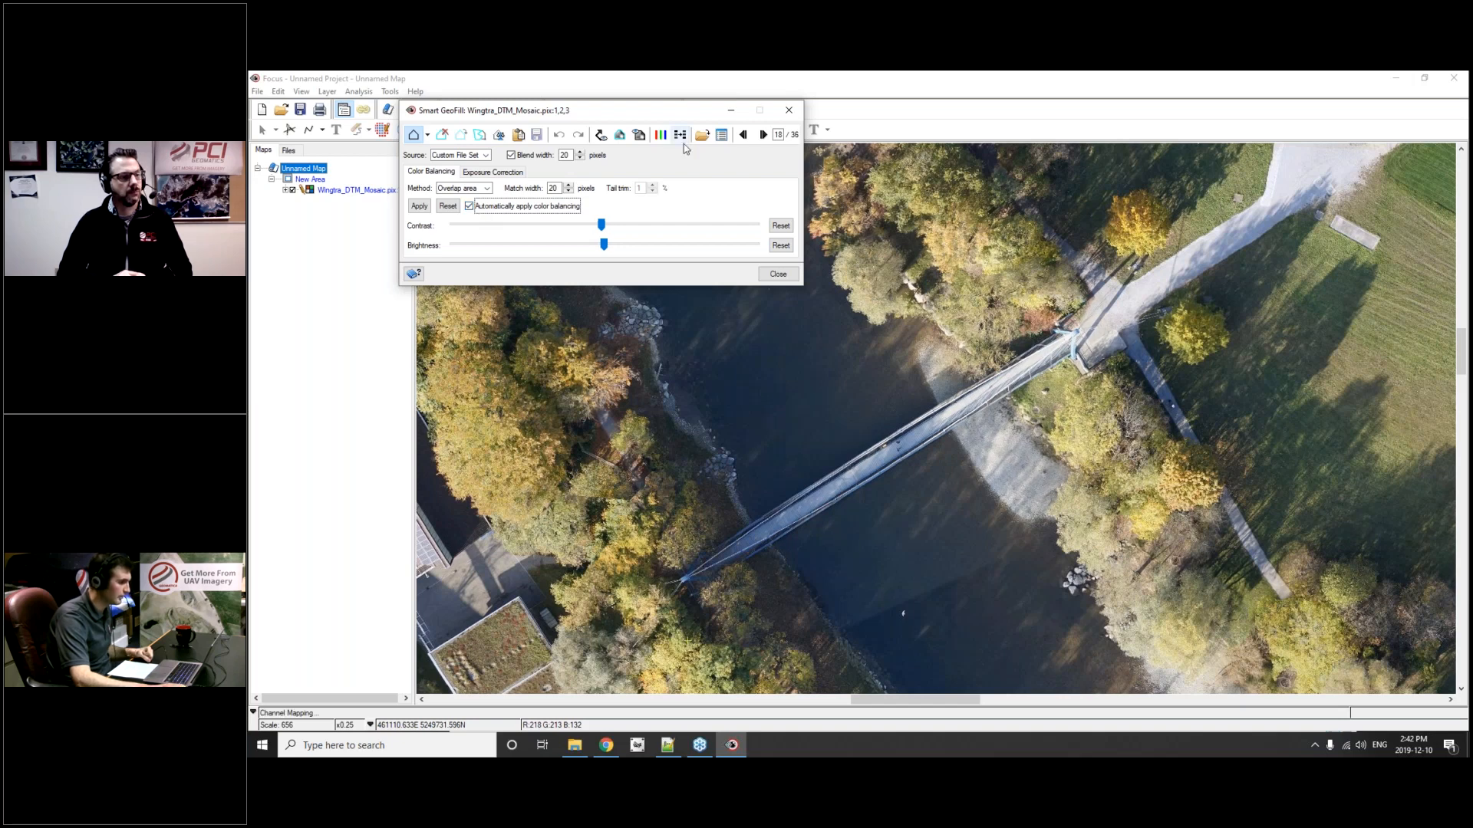
# - Show the selection edge again, paste the footbridge fill into the mosaic and clear the selection
pyautogui.click(601, 136)
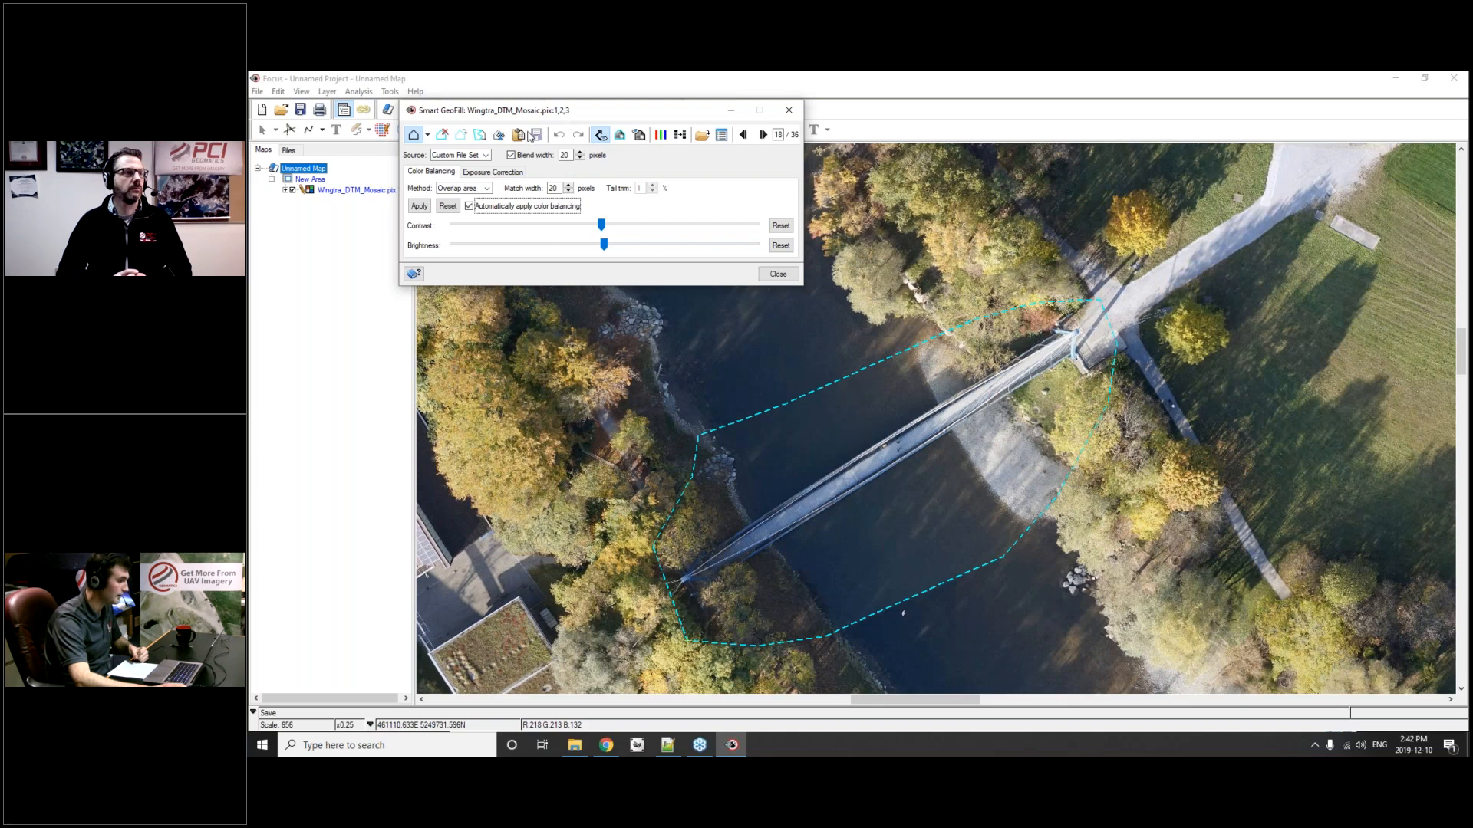
pyautogui.click(521, 139)
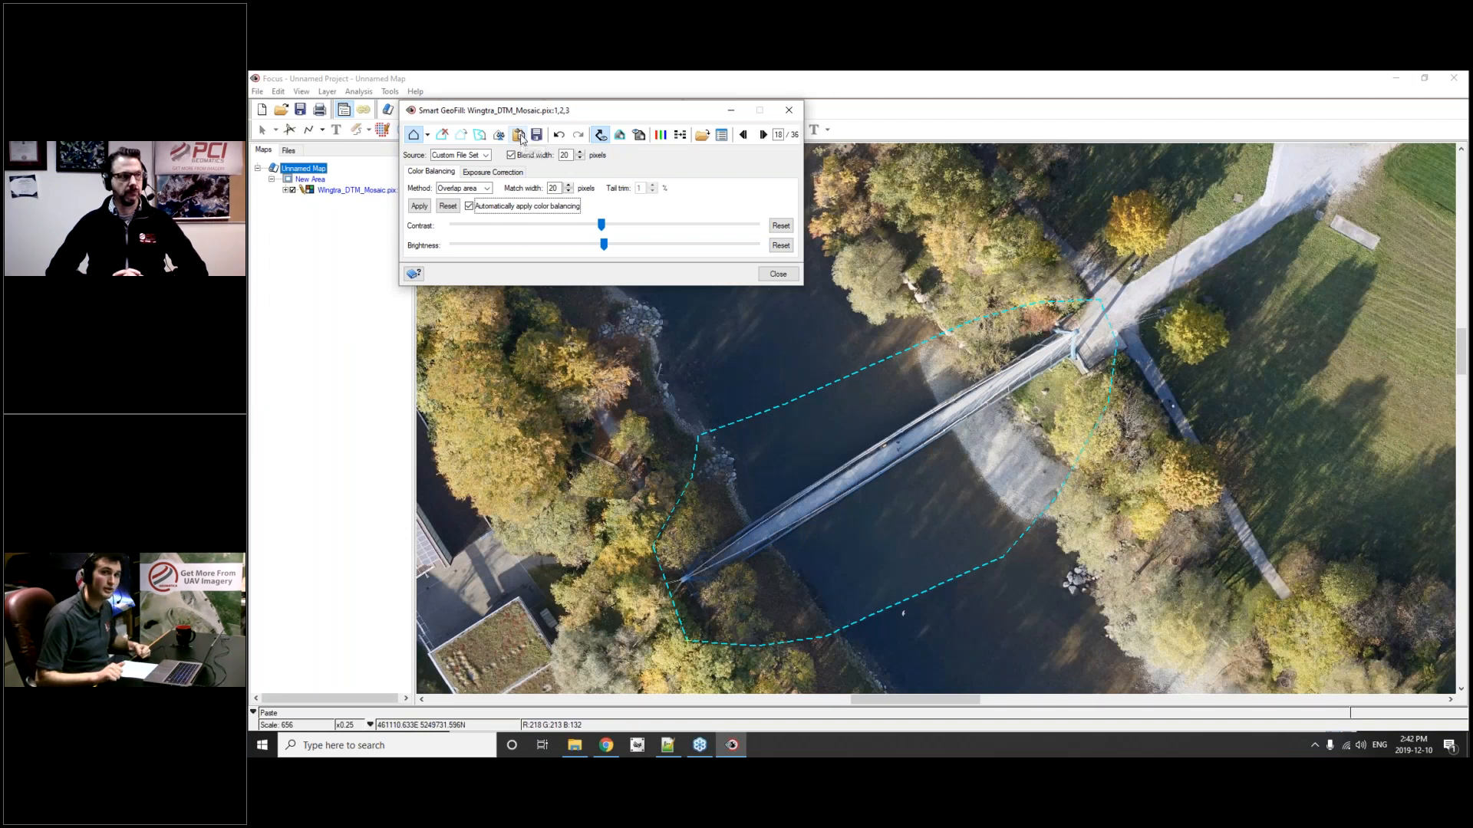
pyautogui.click(444, 136)
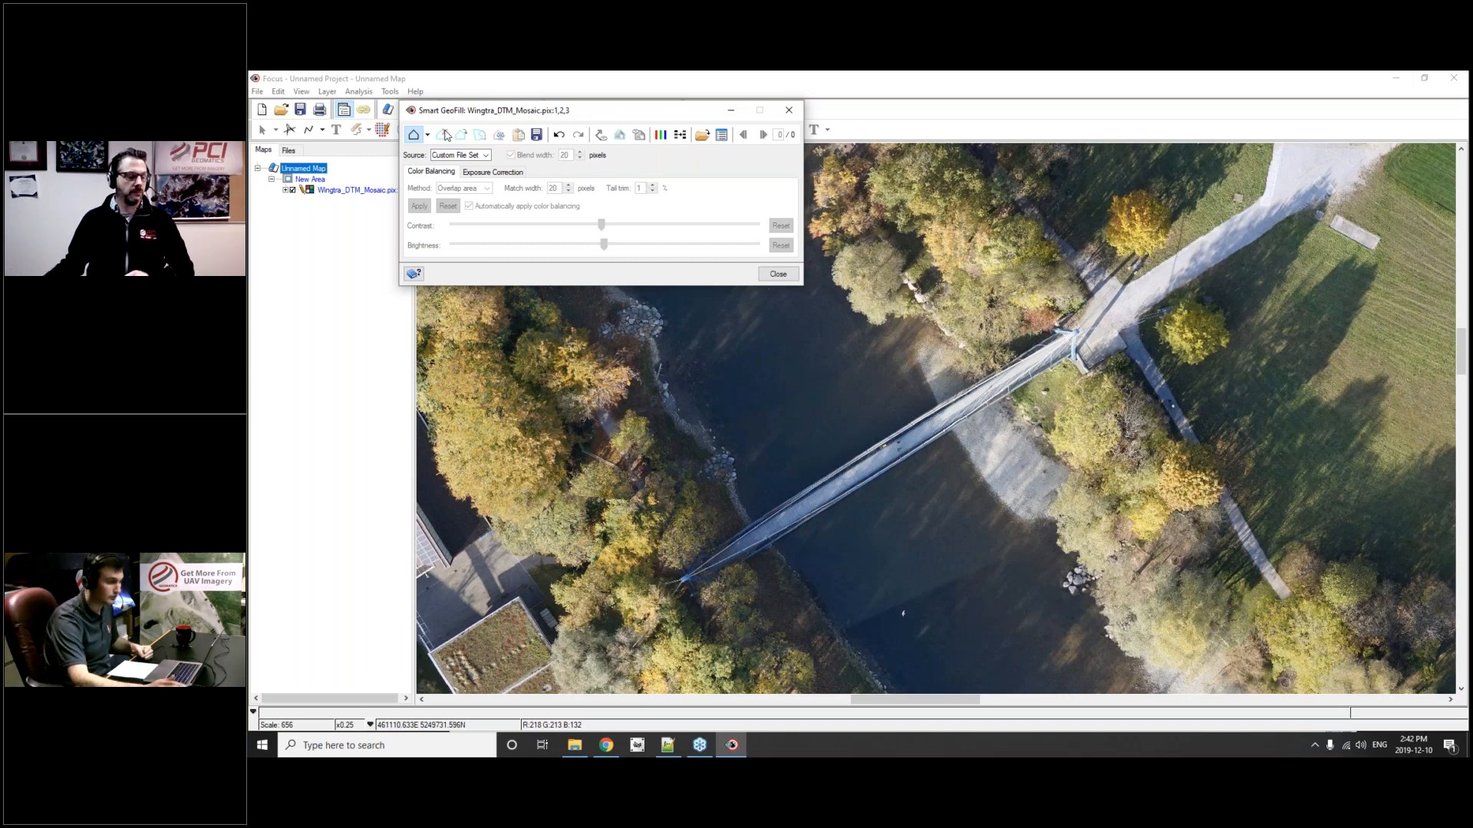
# - Close Smart GeoFill without saving the mosaic changes and close the mosaic project
pyautogui.click(791, 113)
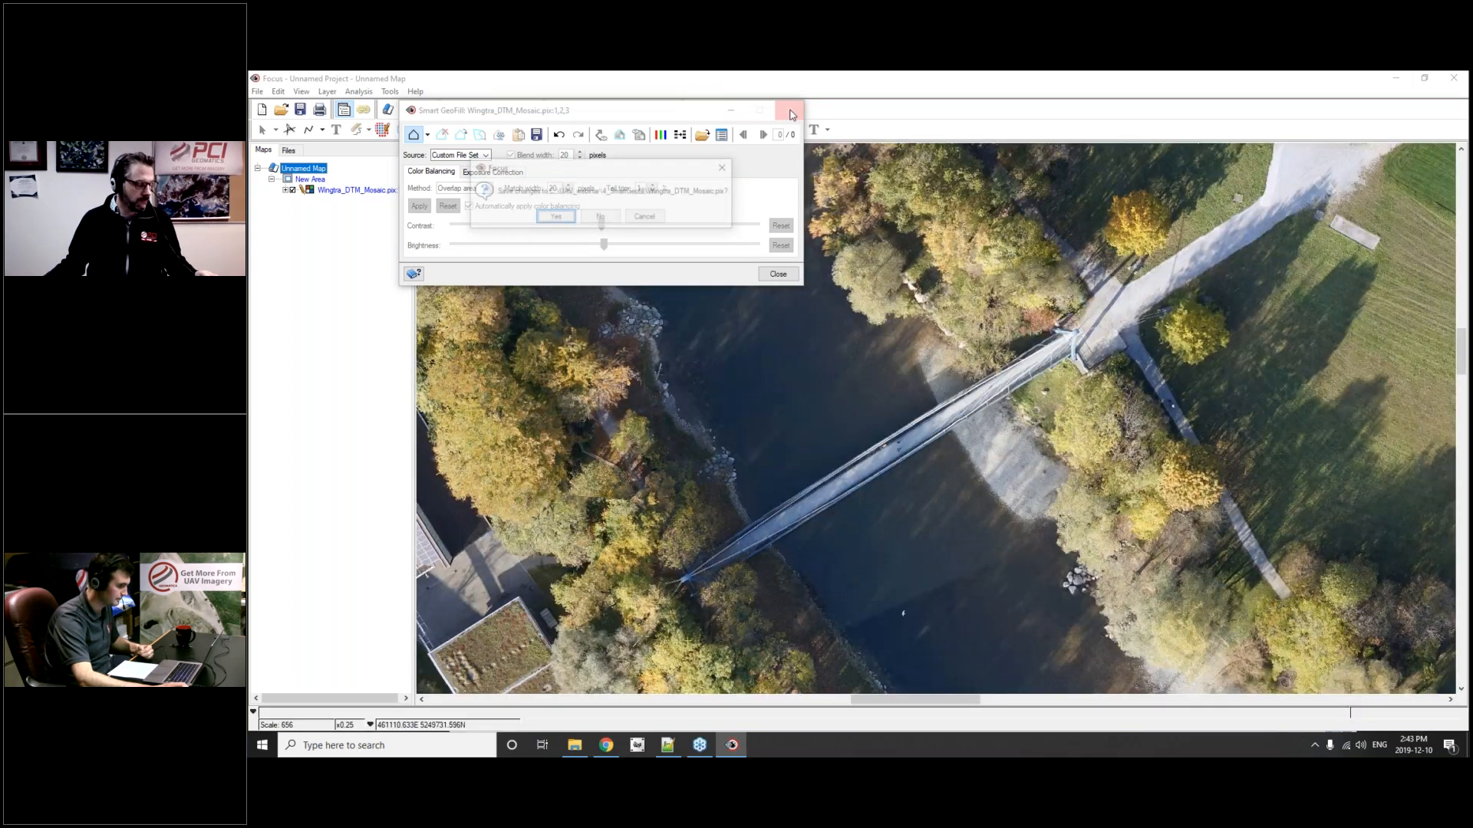
pyautogui.click(601, 216)
pyautogui.click(1455, 81)
pyautogui.click(858, 414)
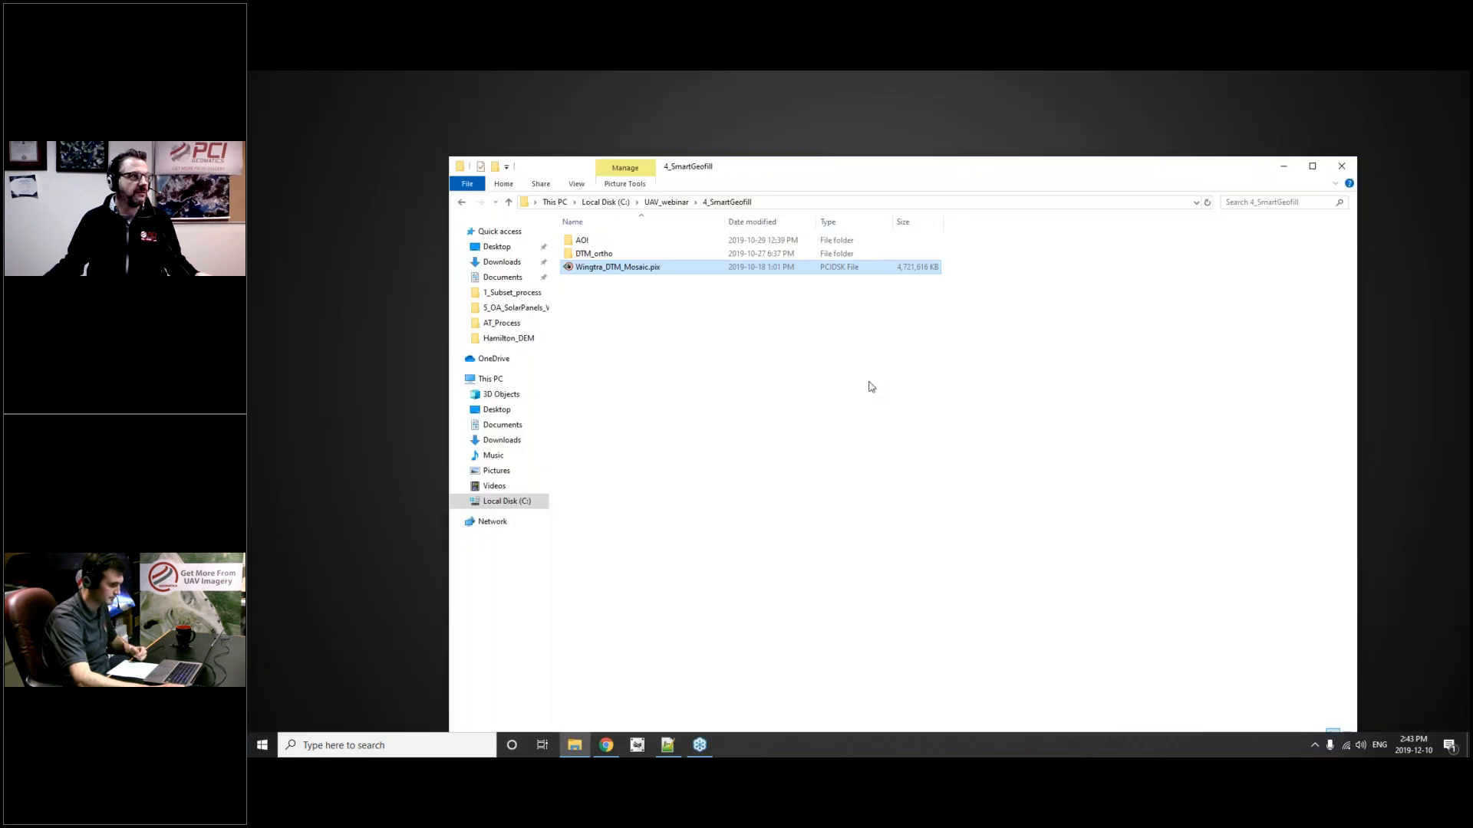
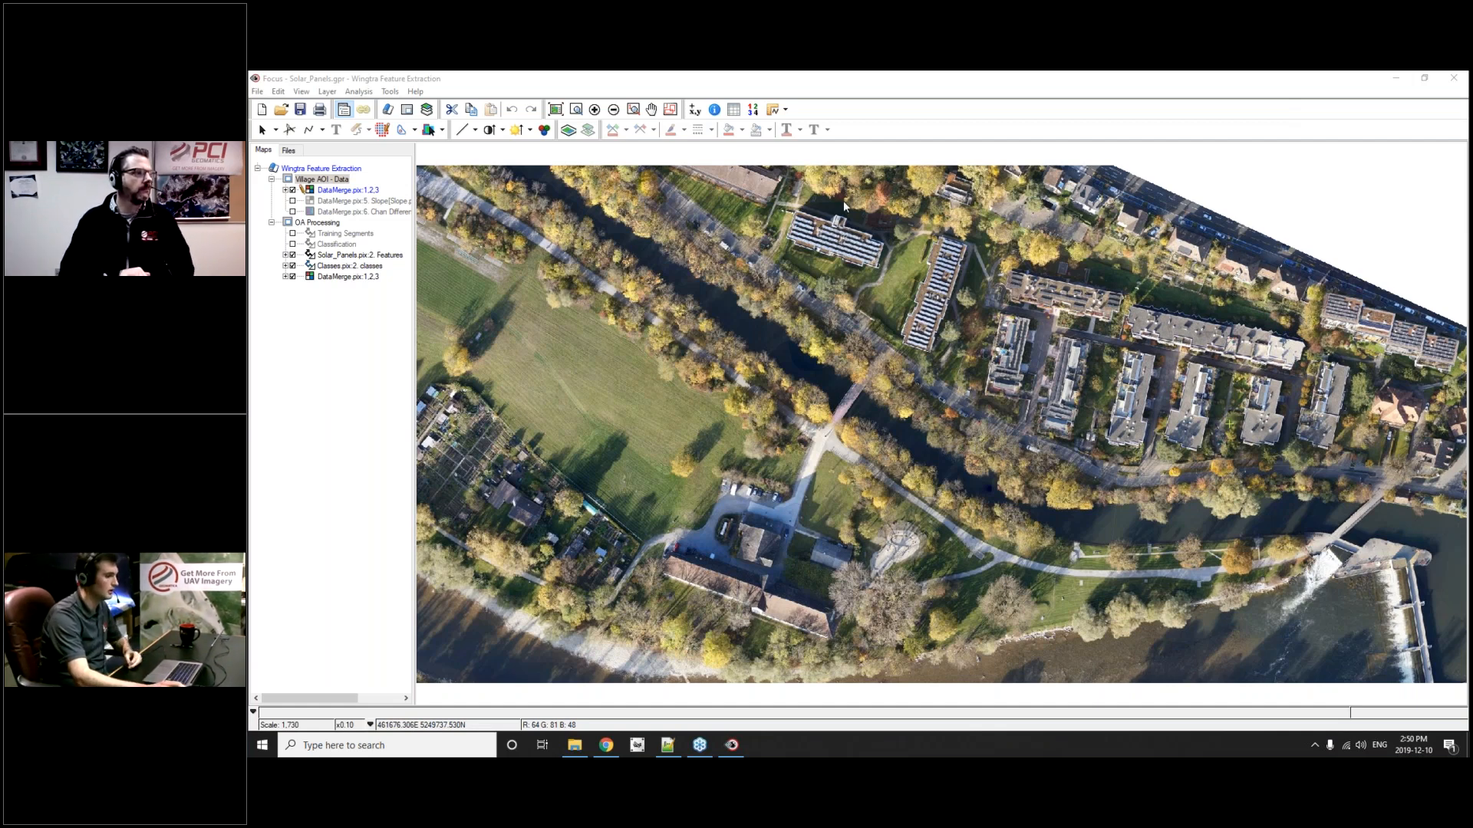
# - Examine the rooftop solar panels on the apartment buildings beside the river in the Solar_Panels project
pyautogui.click(834, 246)
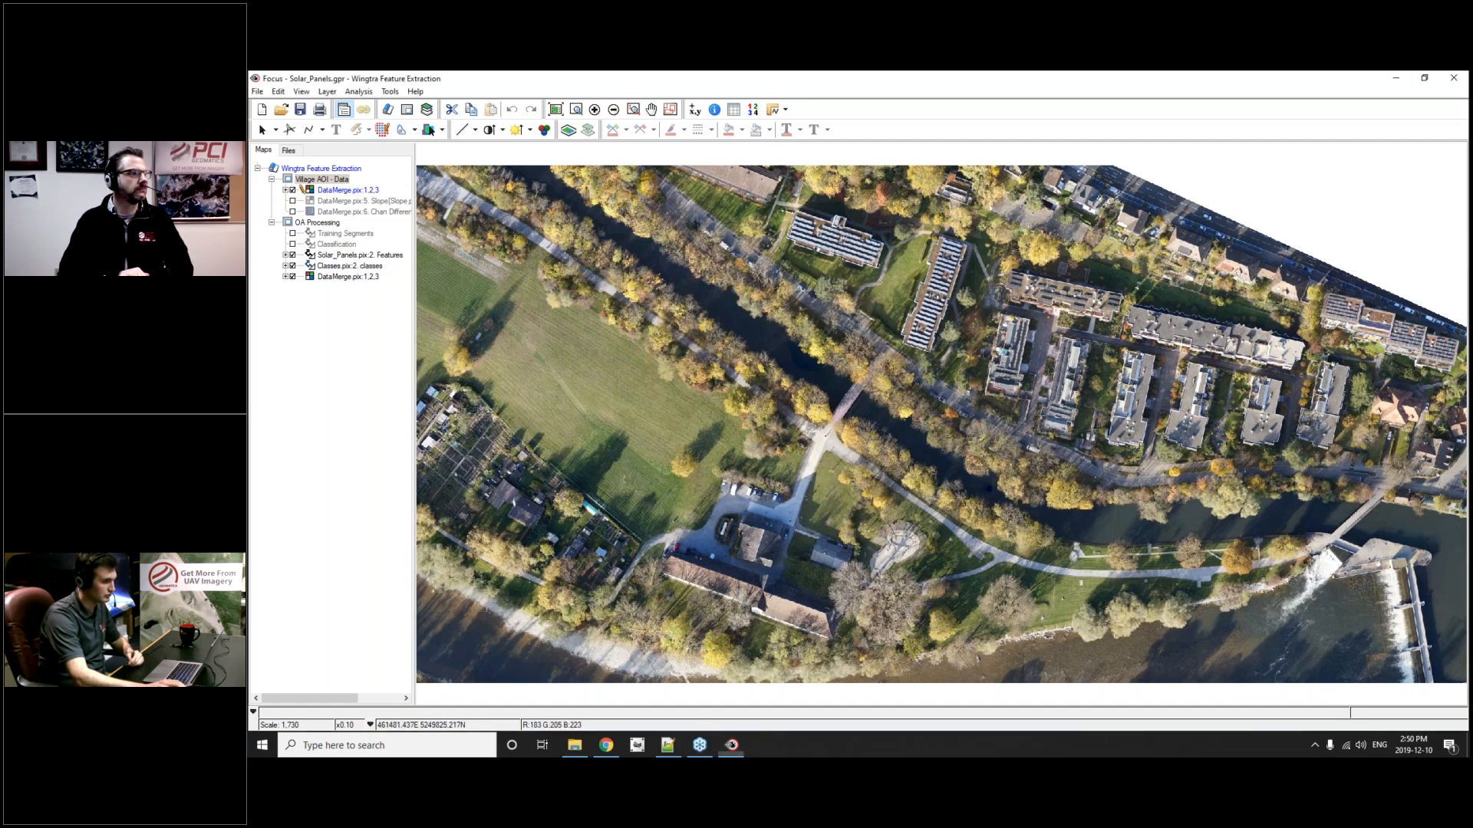
pyautogui.scroll(3, 834, 246)
pyautogui.moveTo(1136, 420); pyautogui.dragTo(719, 316)
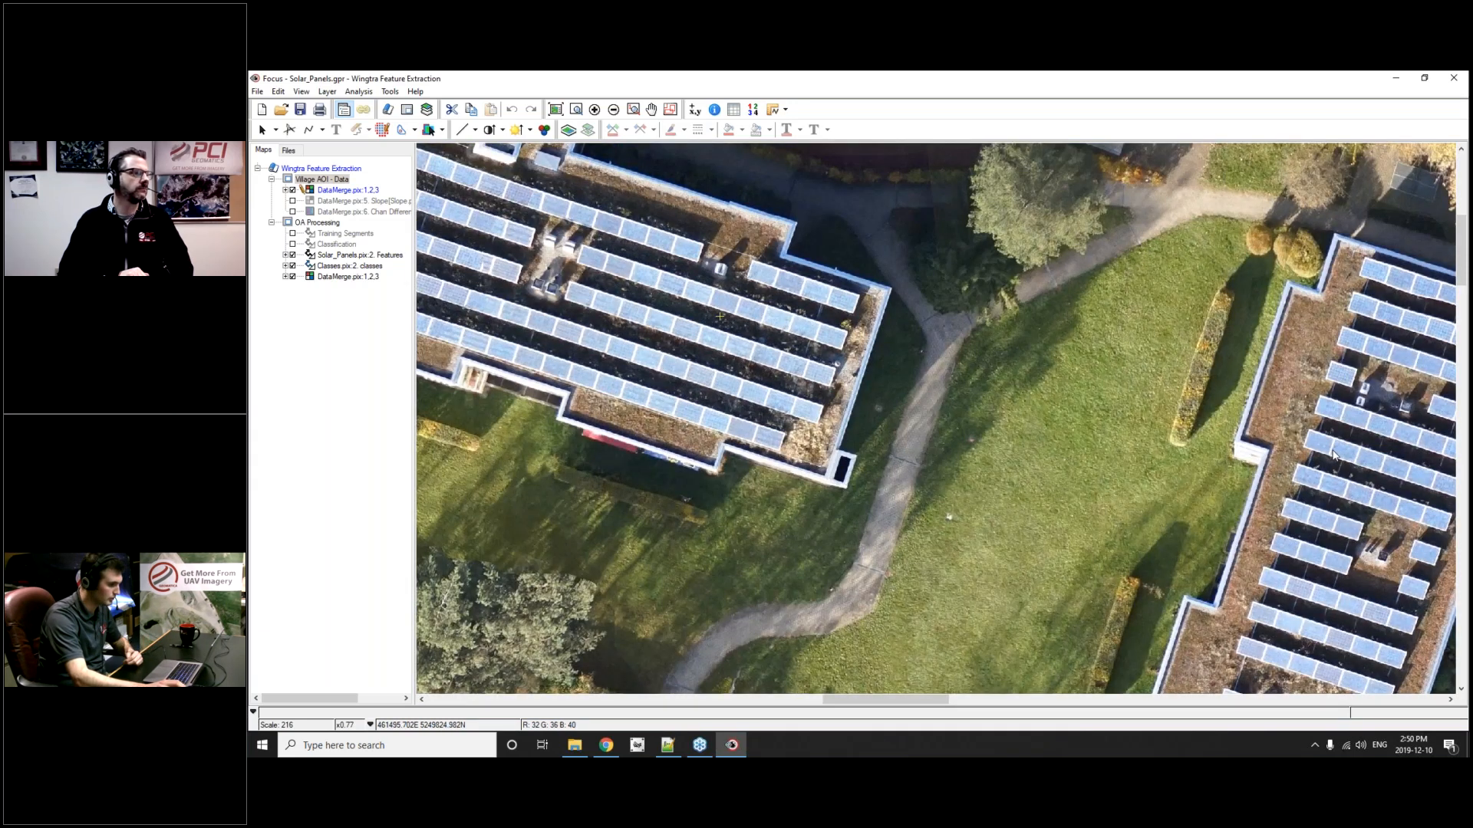
pyautogui.moveTo(1332, 455); pyautogui.dragTo(1088, 374)
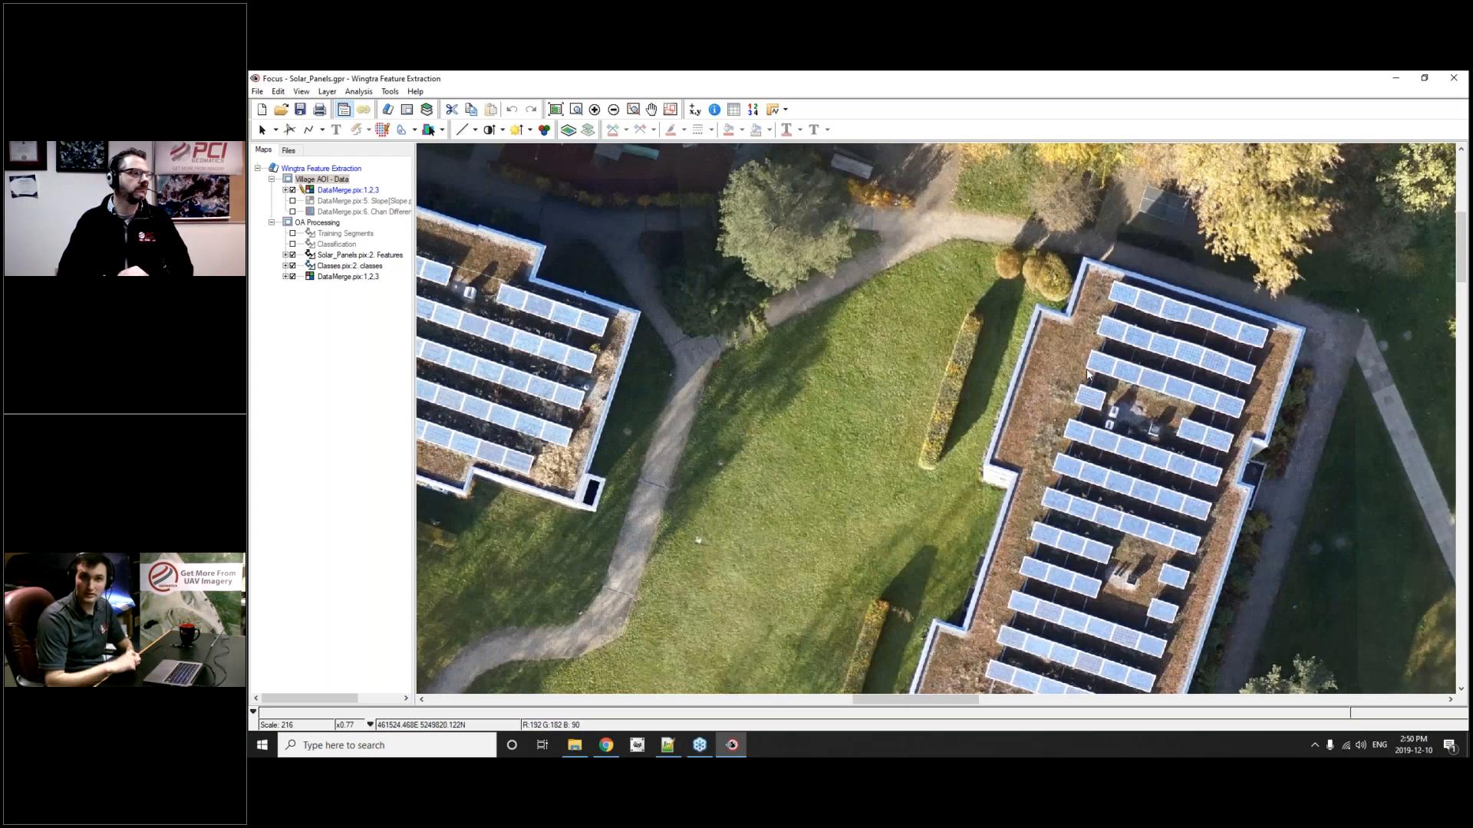
pyautogui.scroll(-1, 1088, 374)
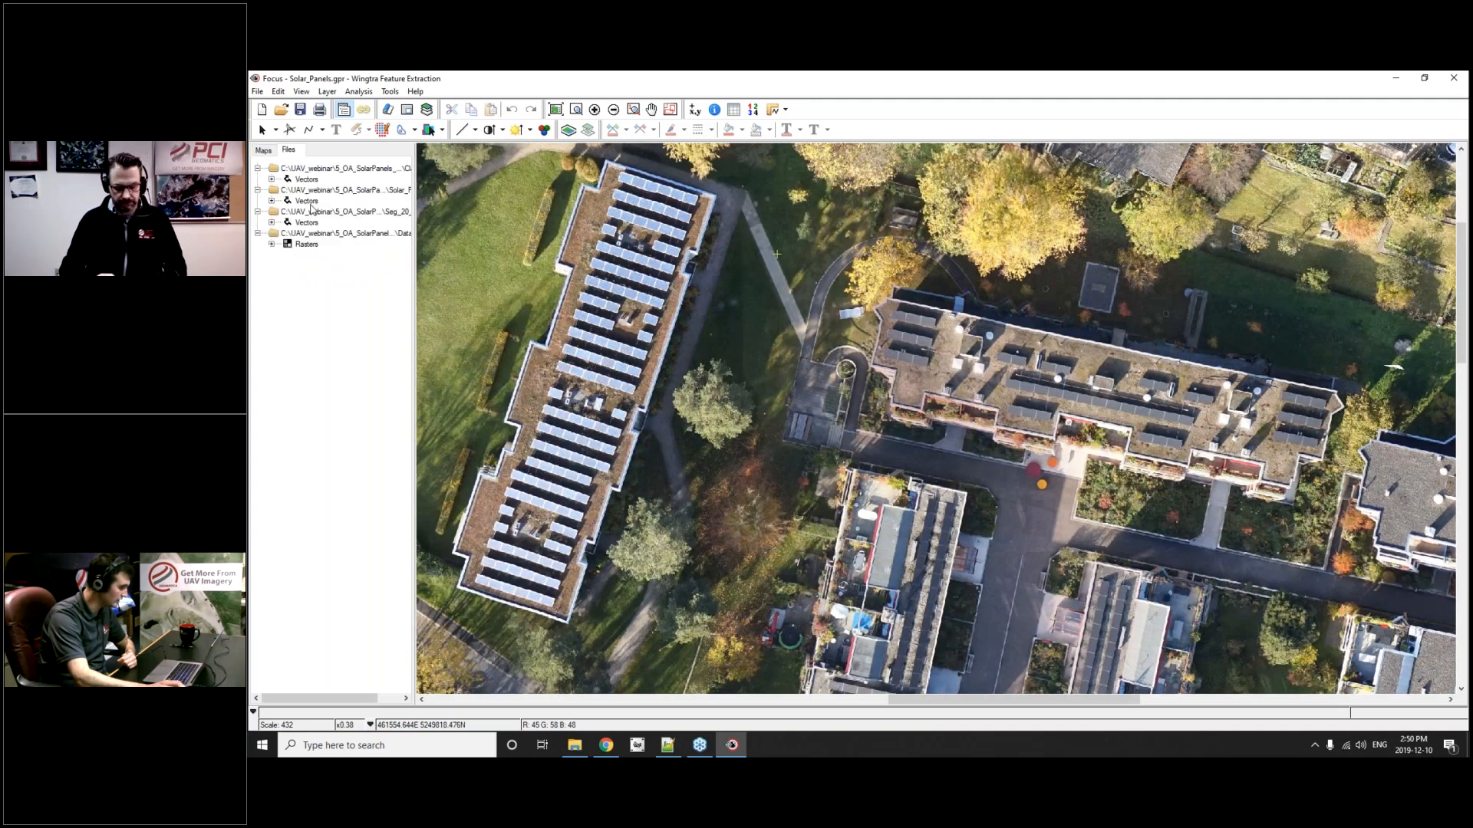
# - List the raster channels of the merged data file and display the Chan Difference height layer in the Village AOI map without the RGB layer
pyautogui.click(272, 244)
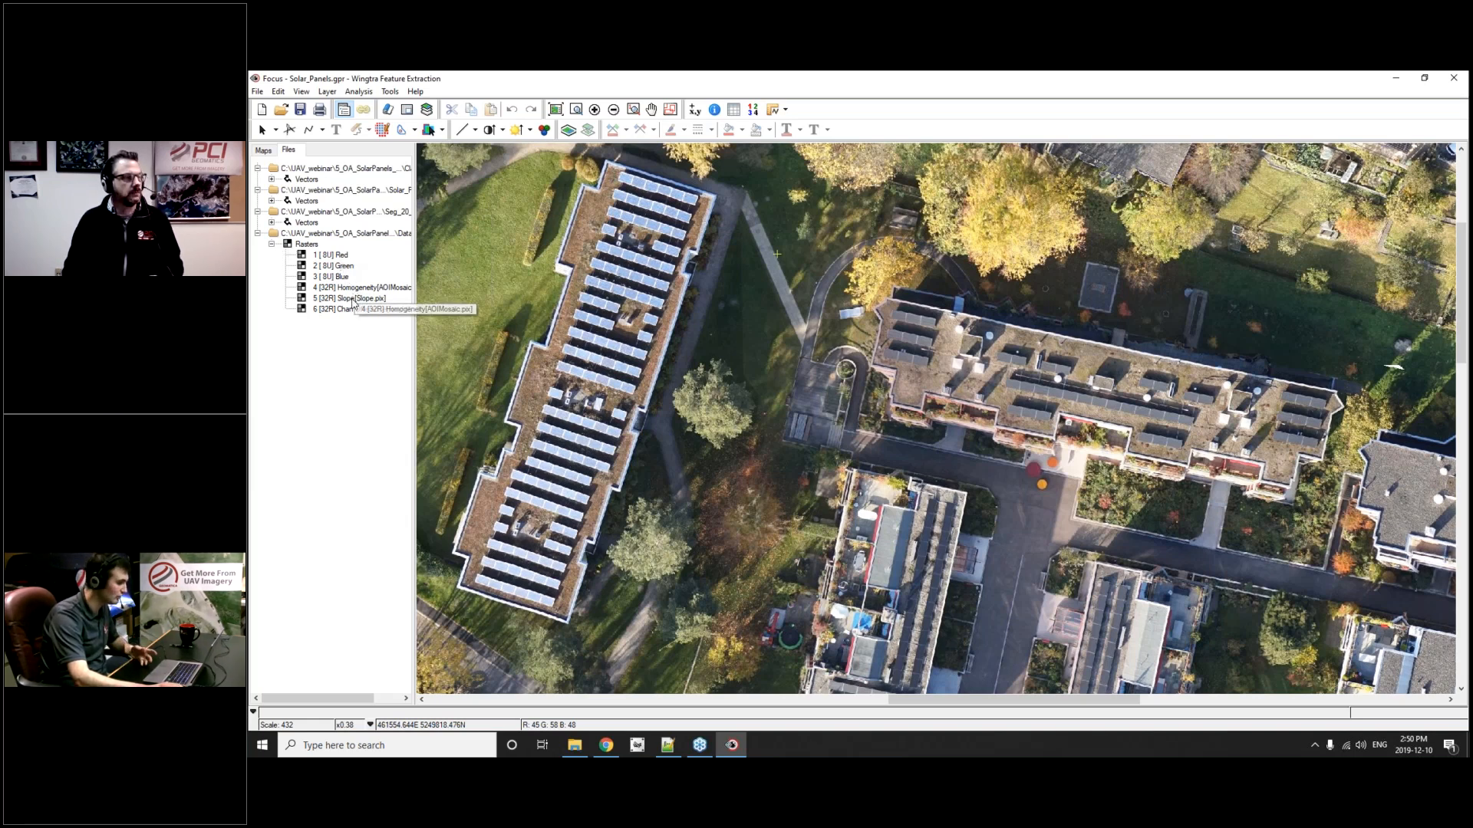
pyautogui.click(264, 152)
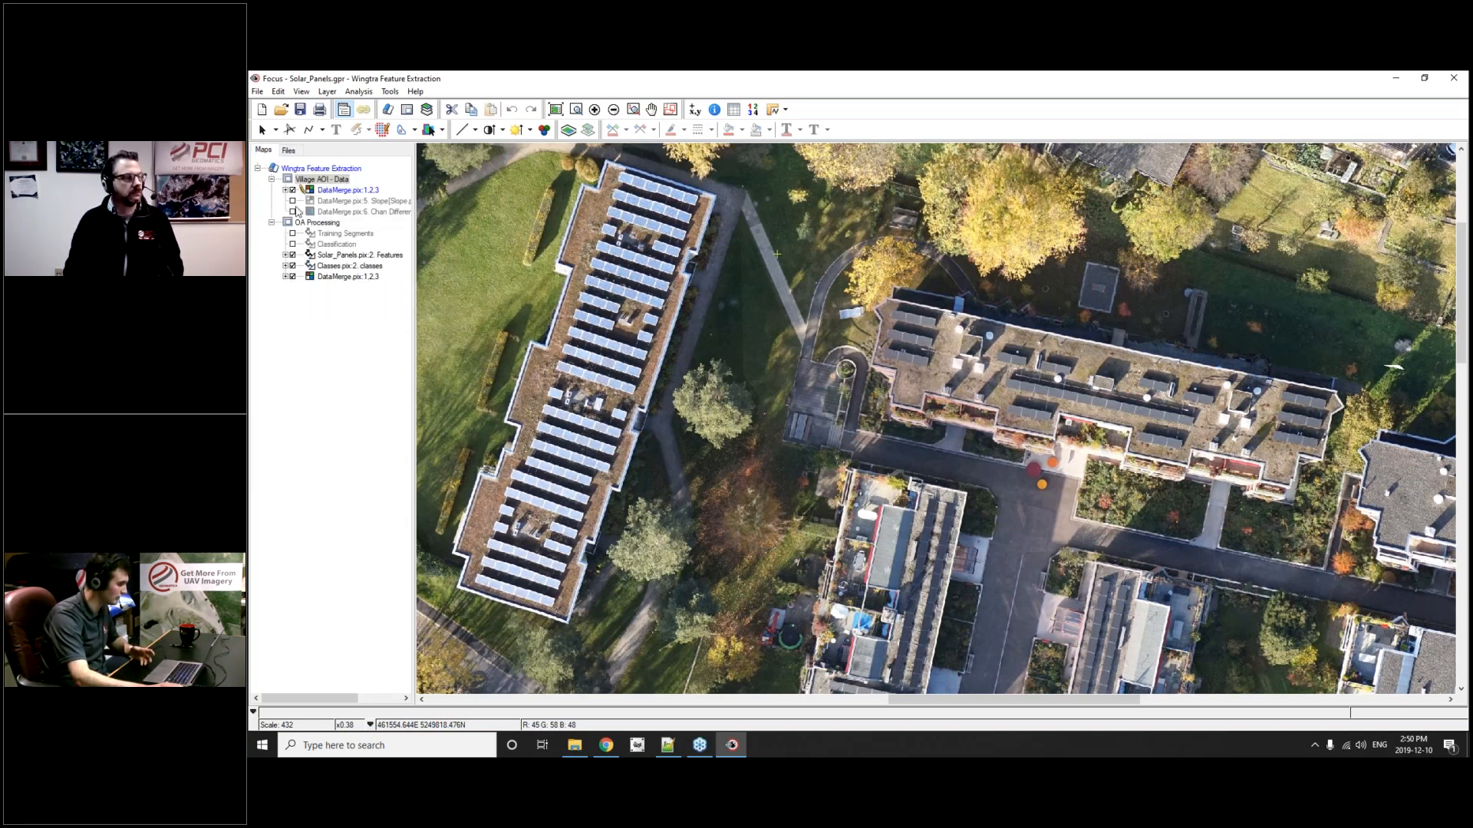
pyautogui.click(293, 201)
pyautogui.click(292, 190)
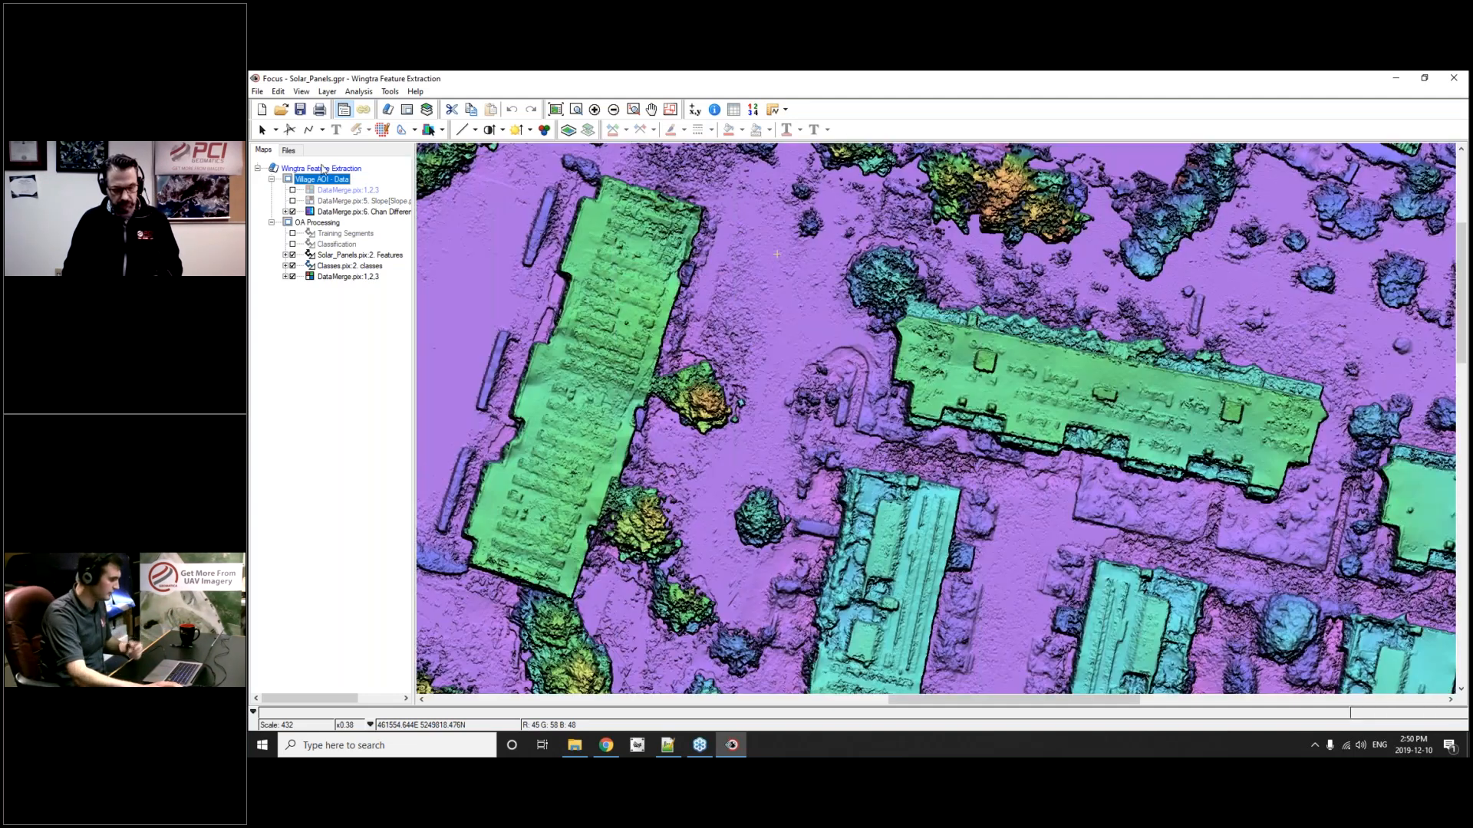
# - Open Object Analyst and choose the Segmentation operation
pyautogui.click(358, 91)
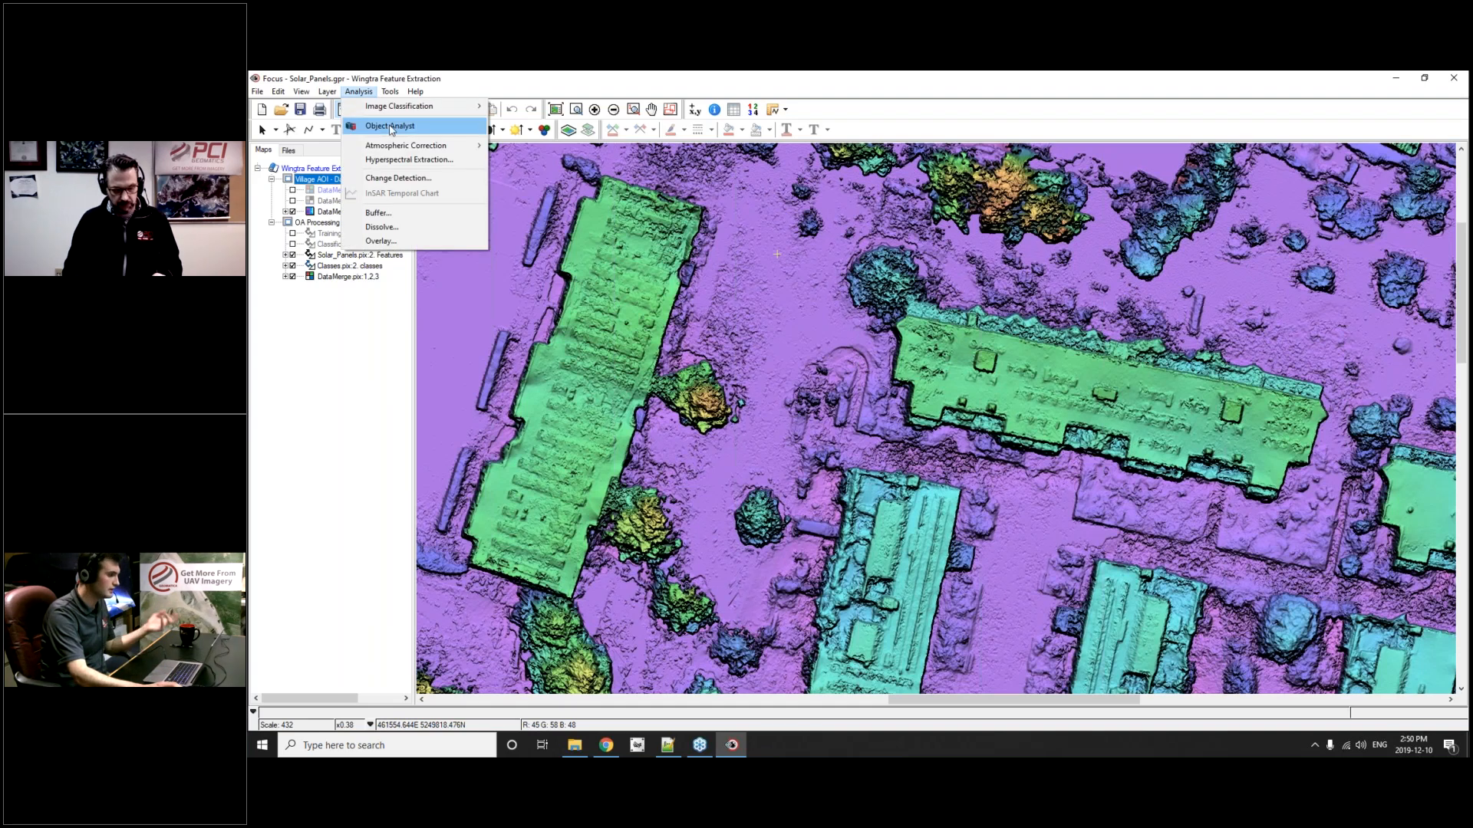
pyautogui.click(391, 127)
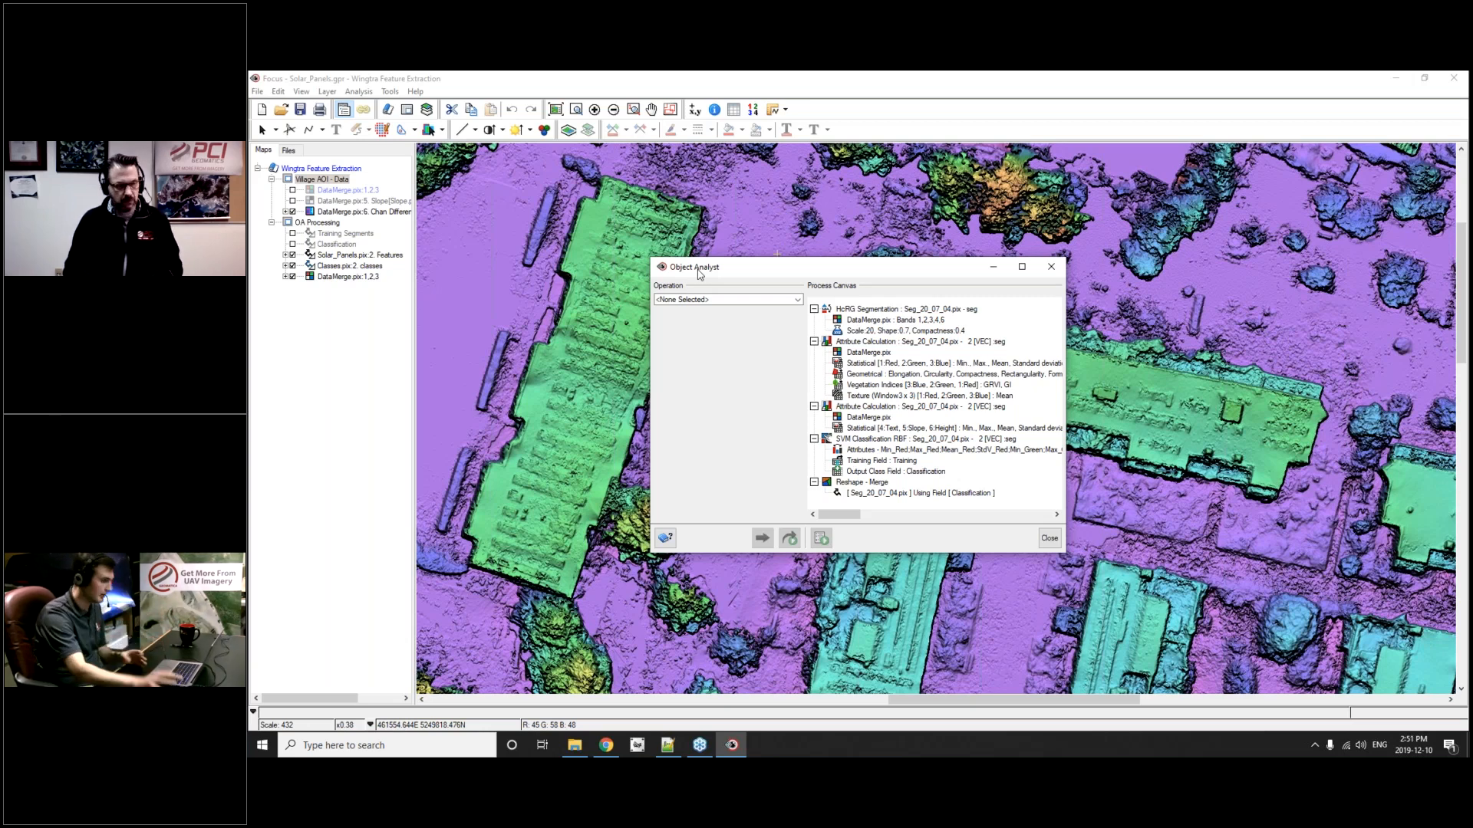
pyautogui.click(702, 300)
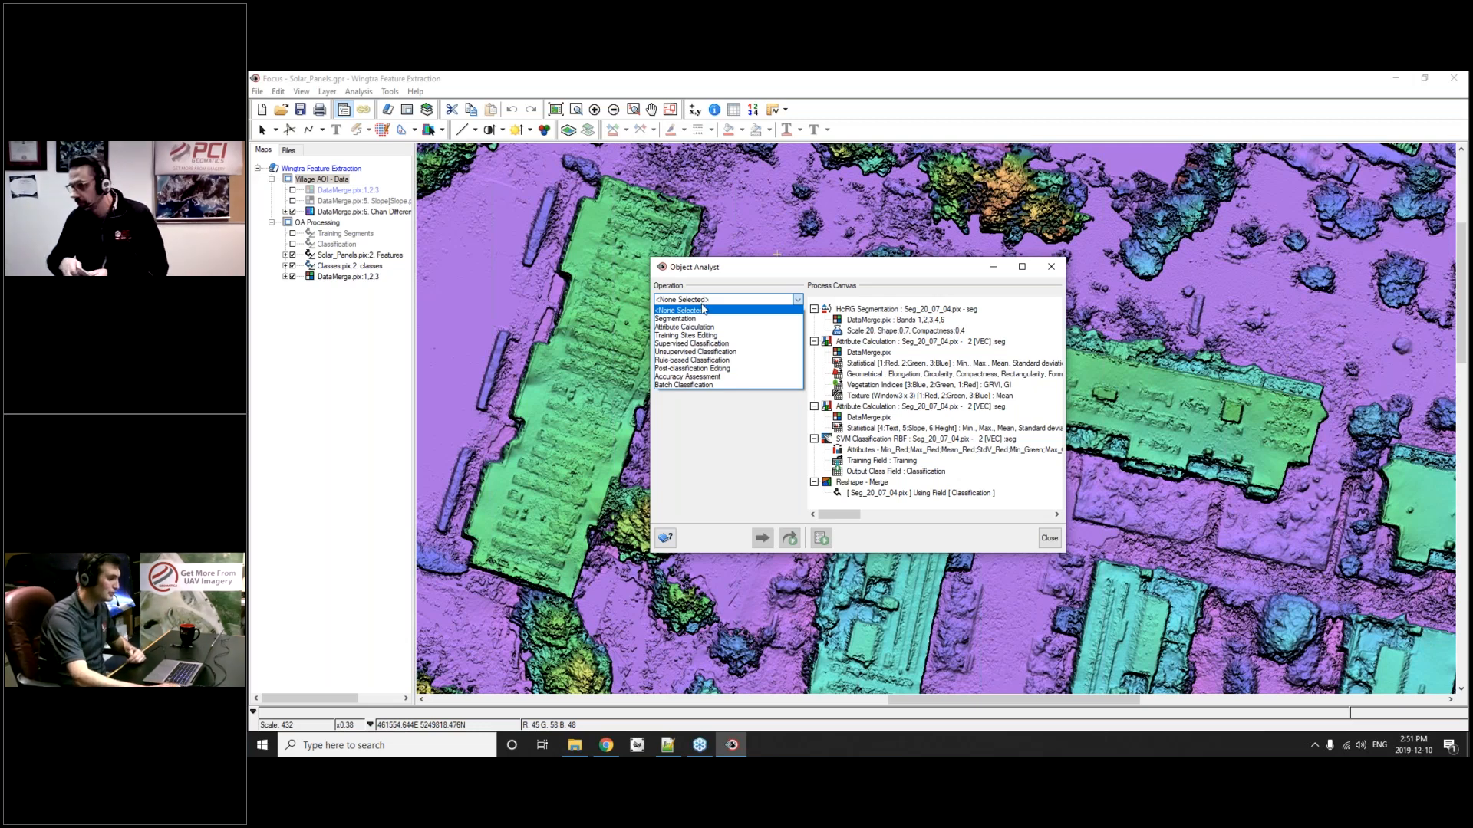
pyautogui.click(701, 319)
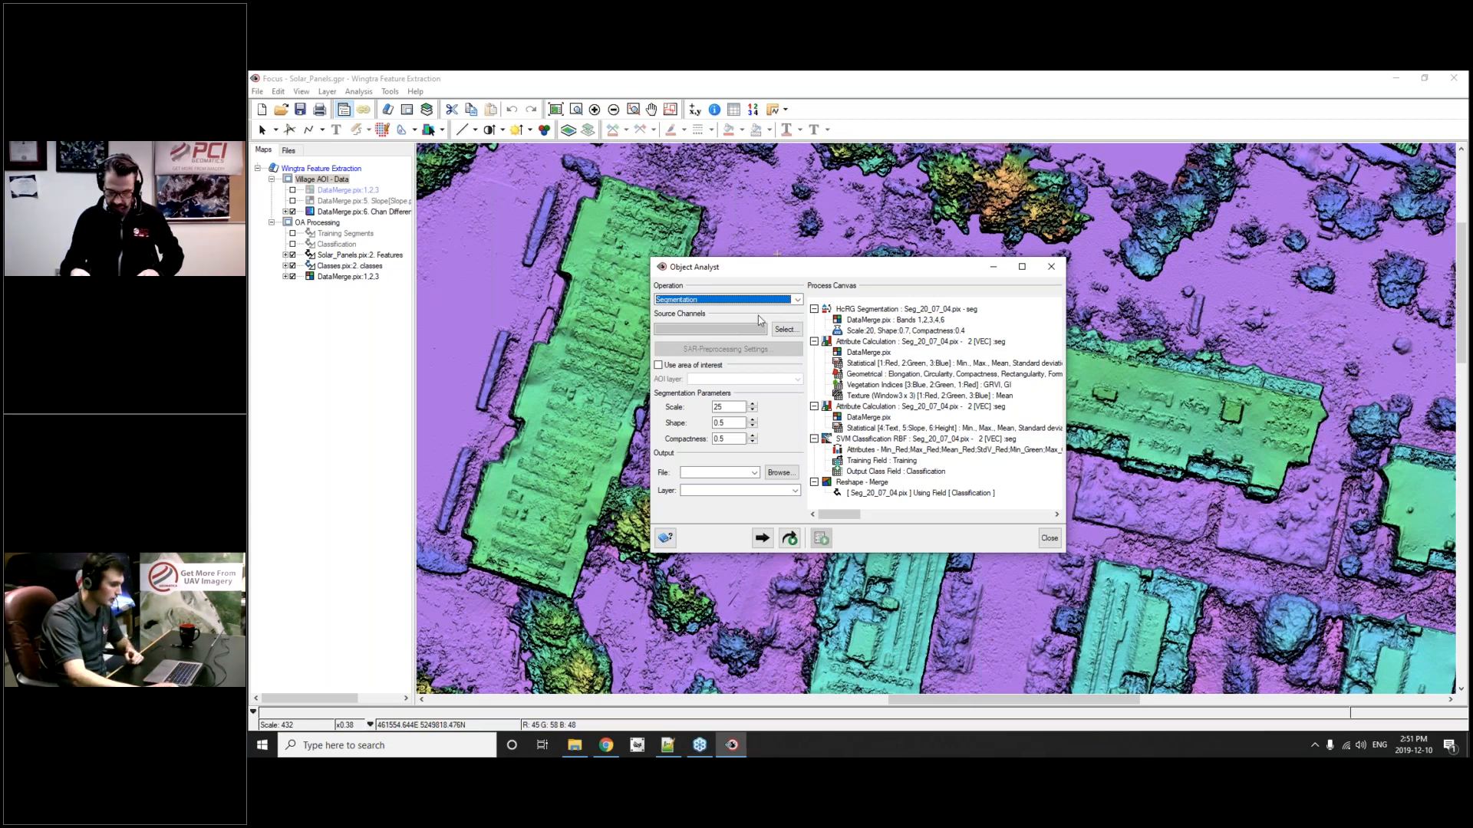
# - Load the saved HcRG segmentation settings of Seg_20_07_04.pix and review its source channel selection without changing it
pyautogui.rightClick(881, 311)
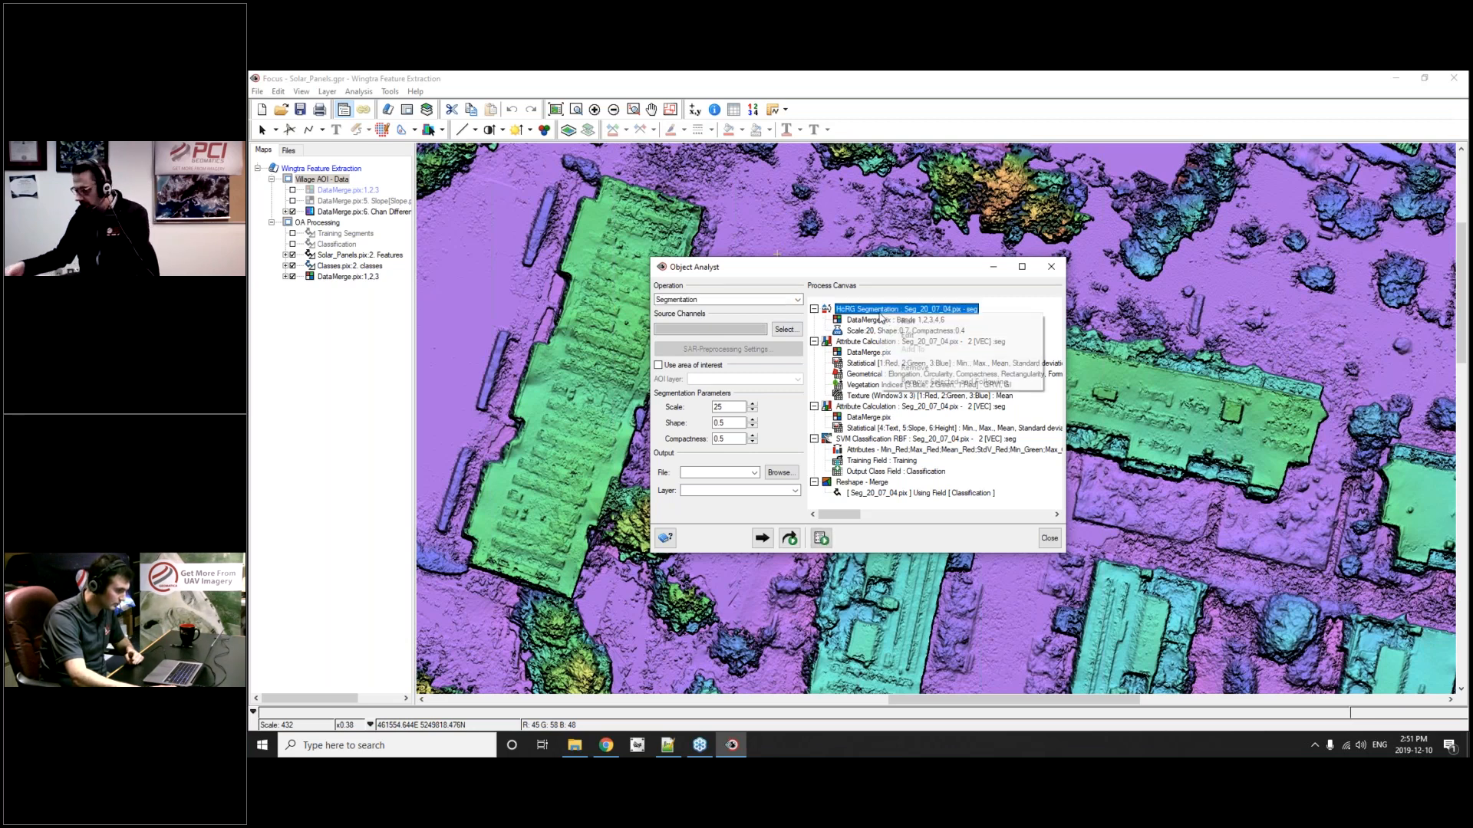
pyautogui.click(905, 336)
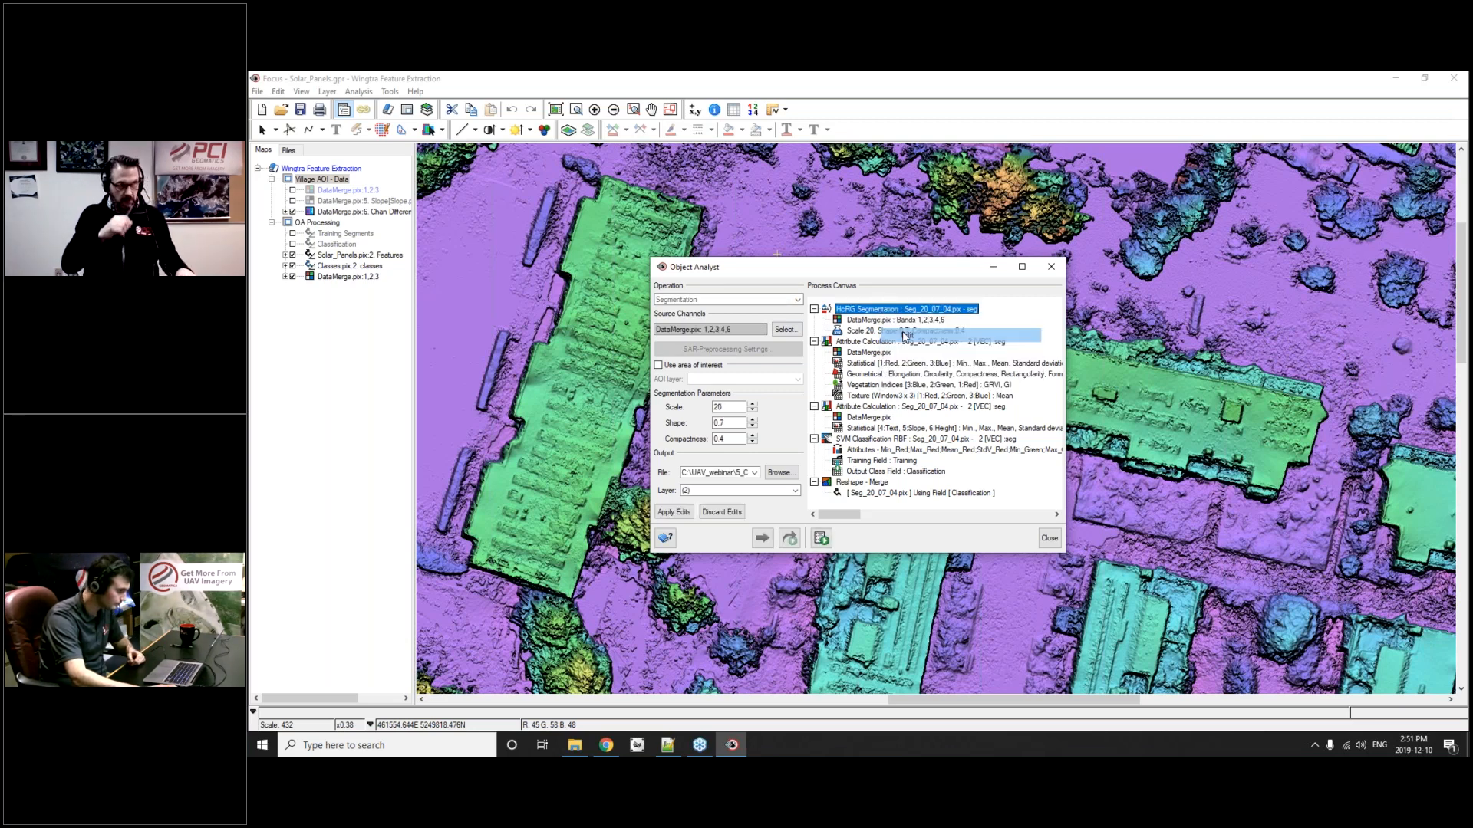
pyautogui.click(785, 330)
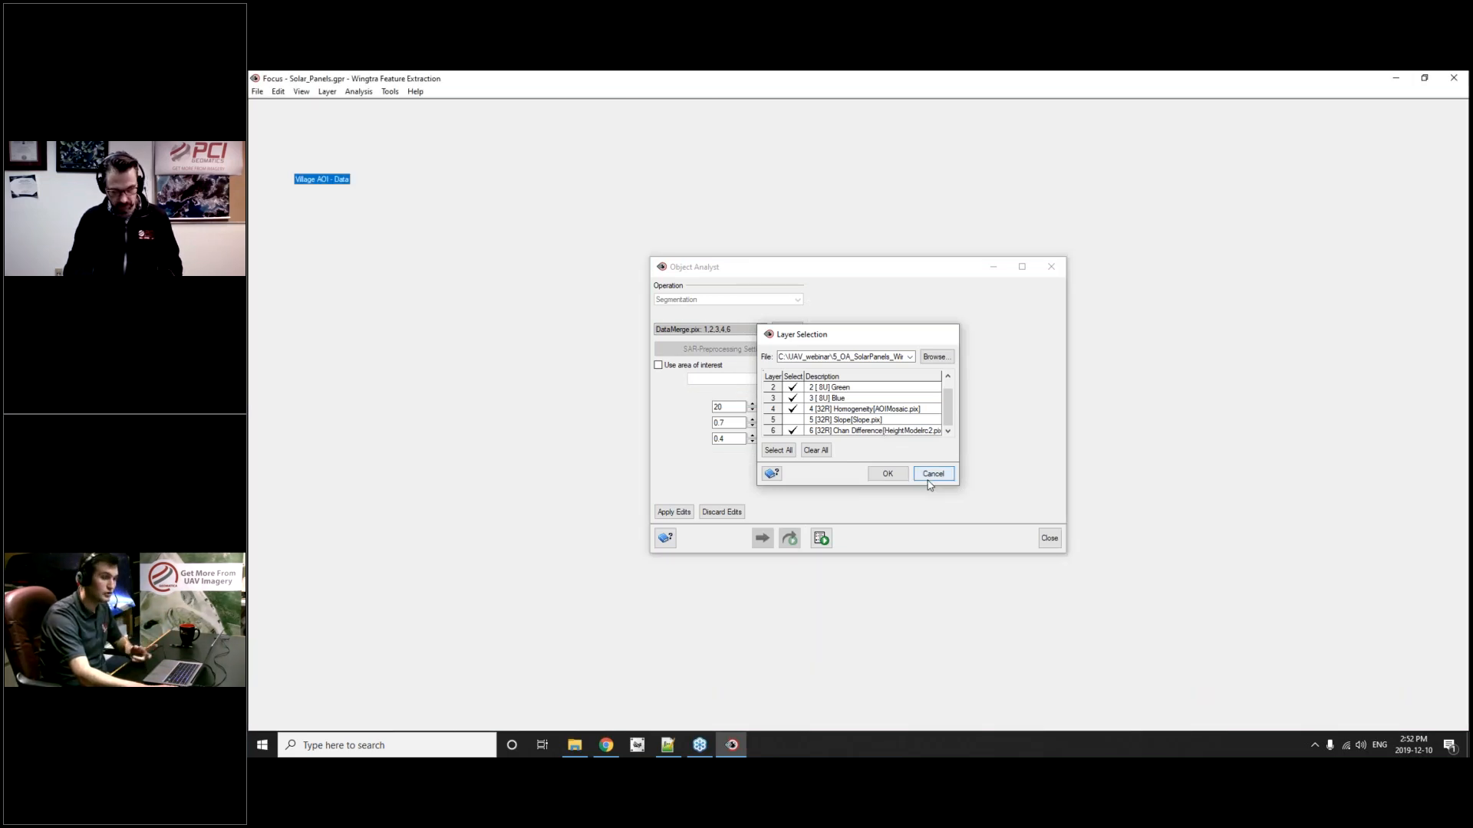
pyautogui.click(930, 474)
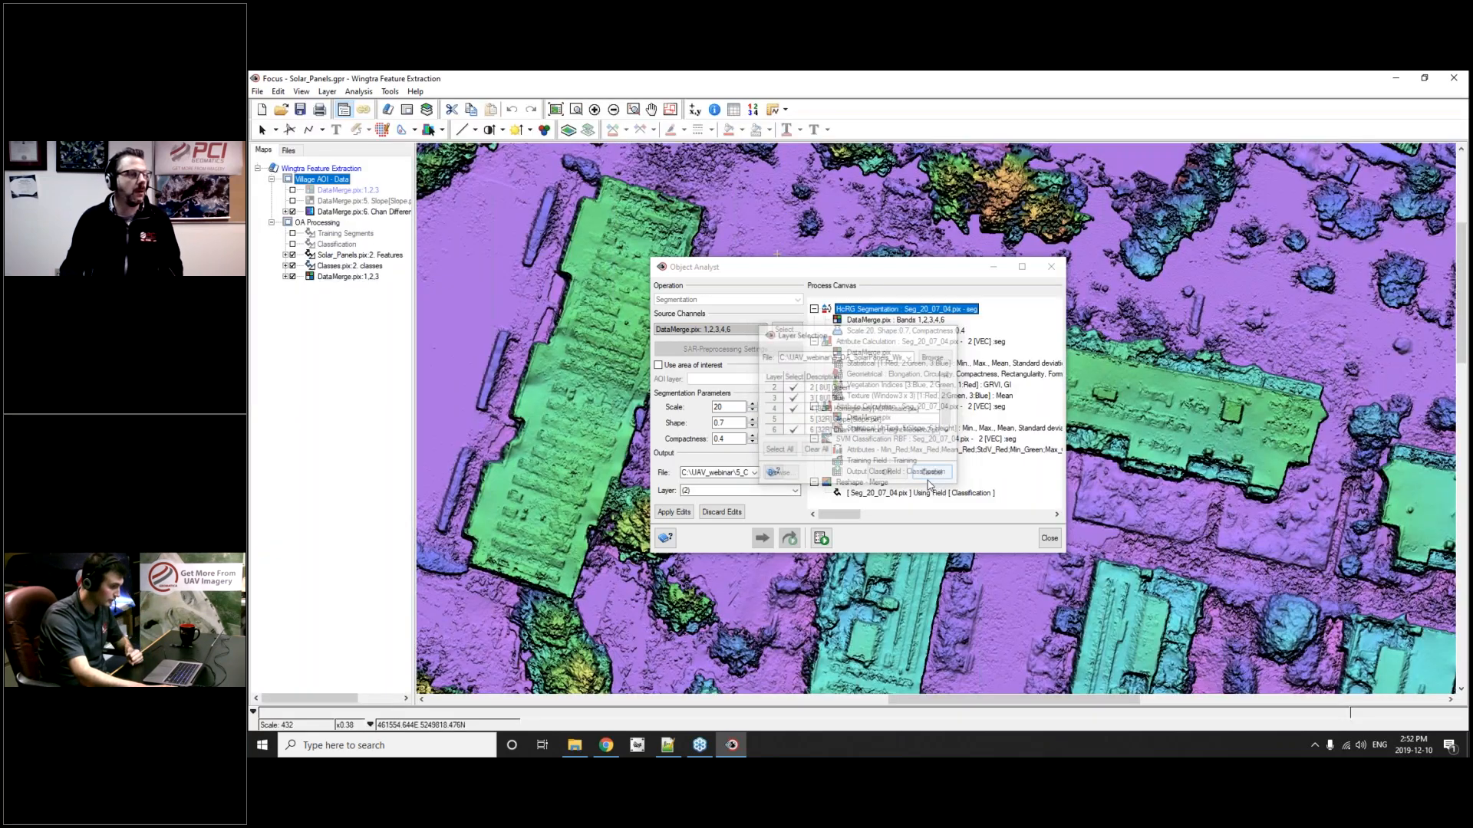
# - Load the first saved attribute calculation and review its selected statistical and geometrical attributes
pyautogui.click(921, 341)
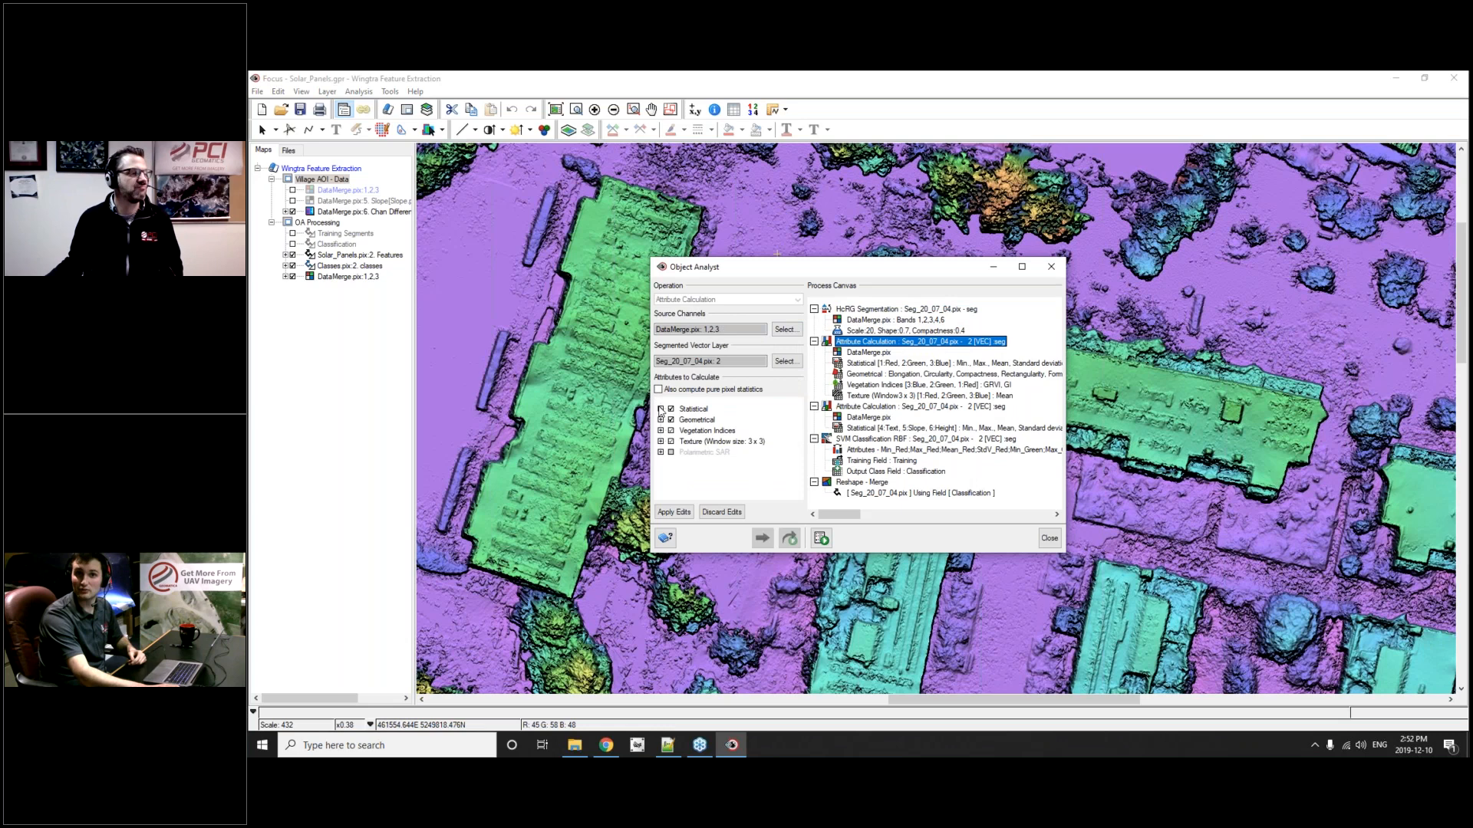
pyautogui.click(661, 409)
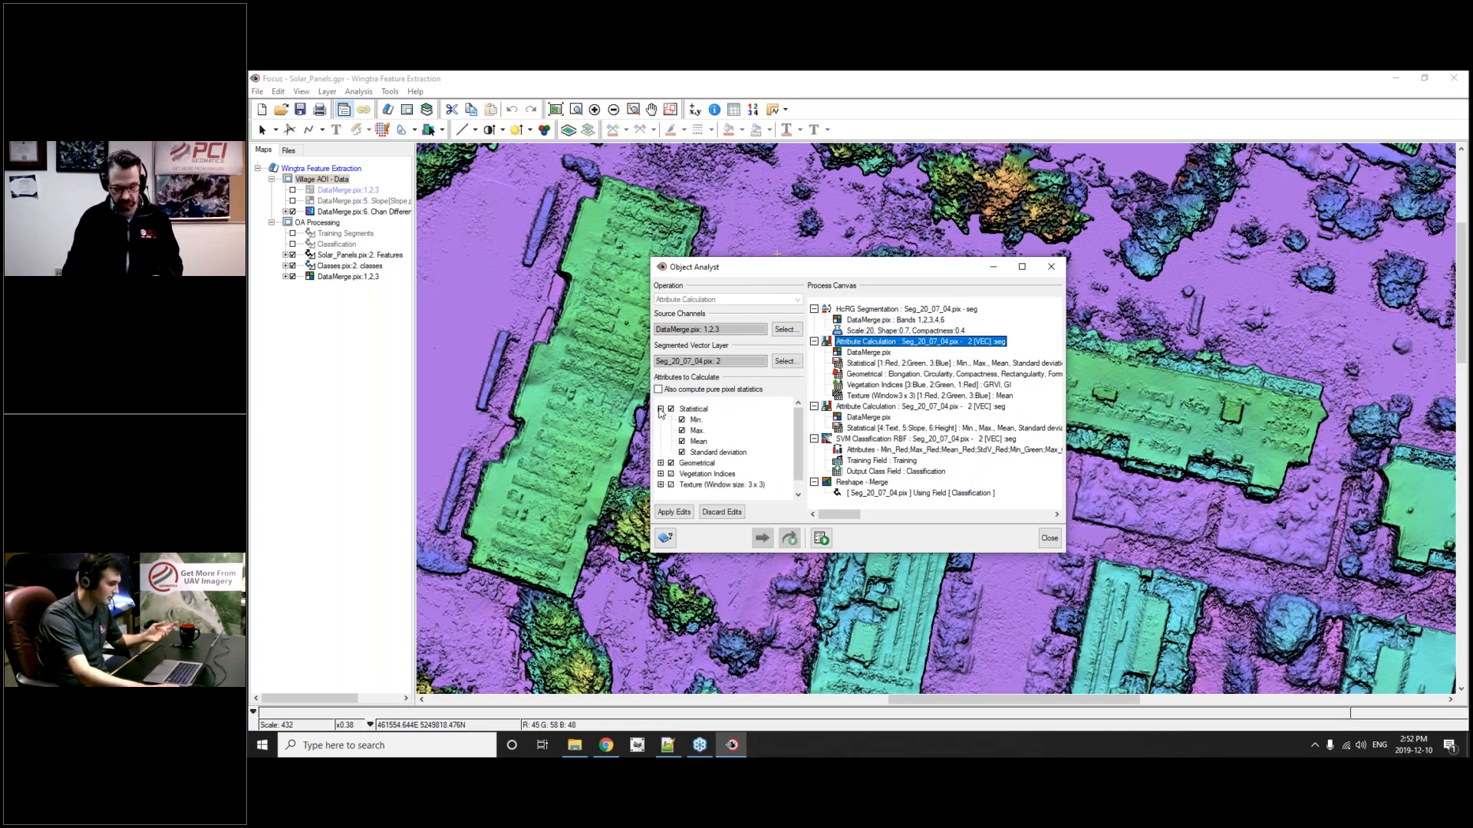
pyautogui.click(661, 409)
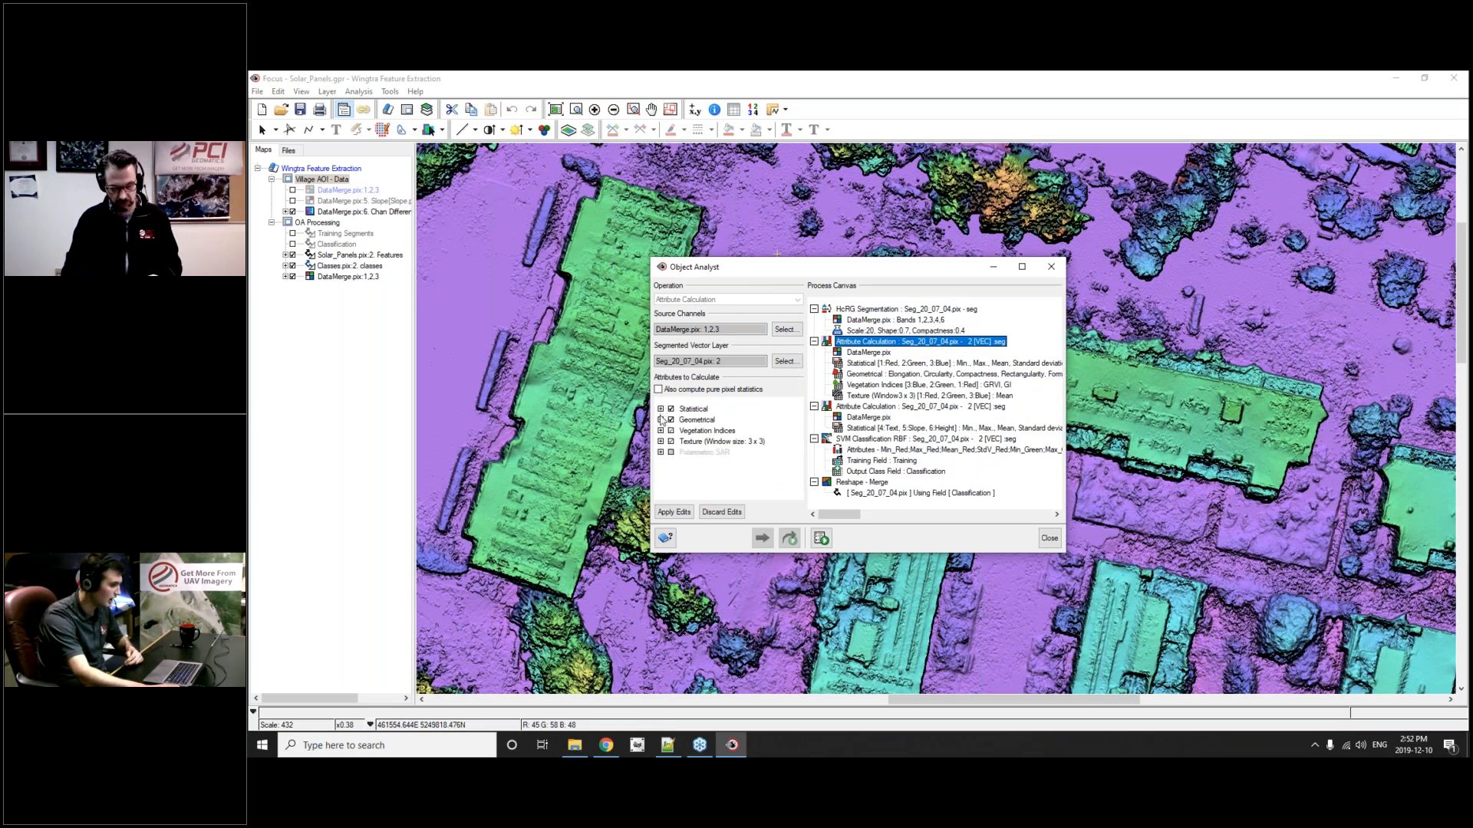
pyautogui.click(662, 420)
pyautogui.scroll(1, 663, 423)
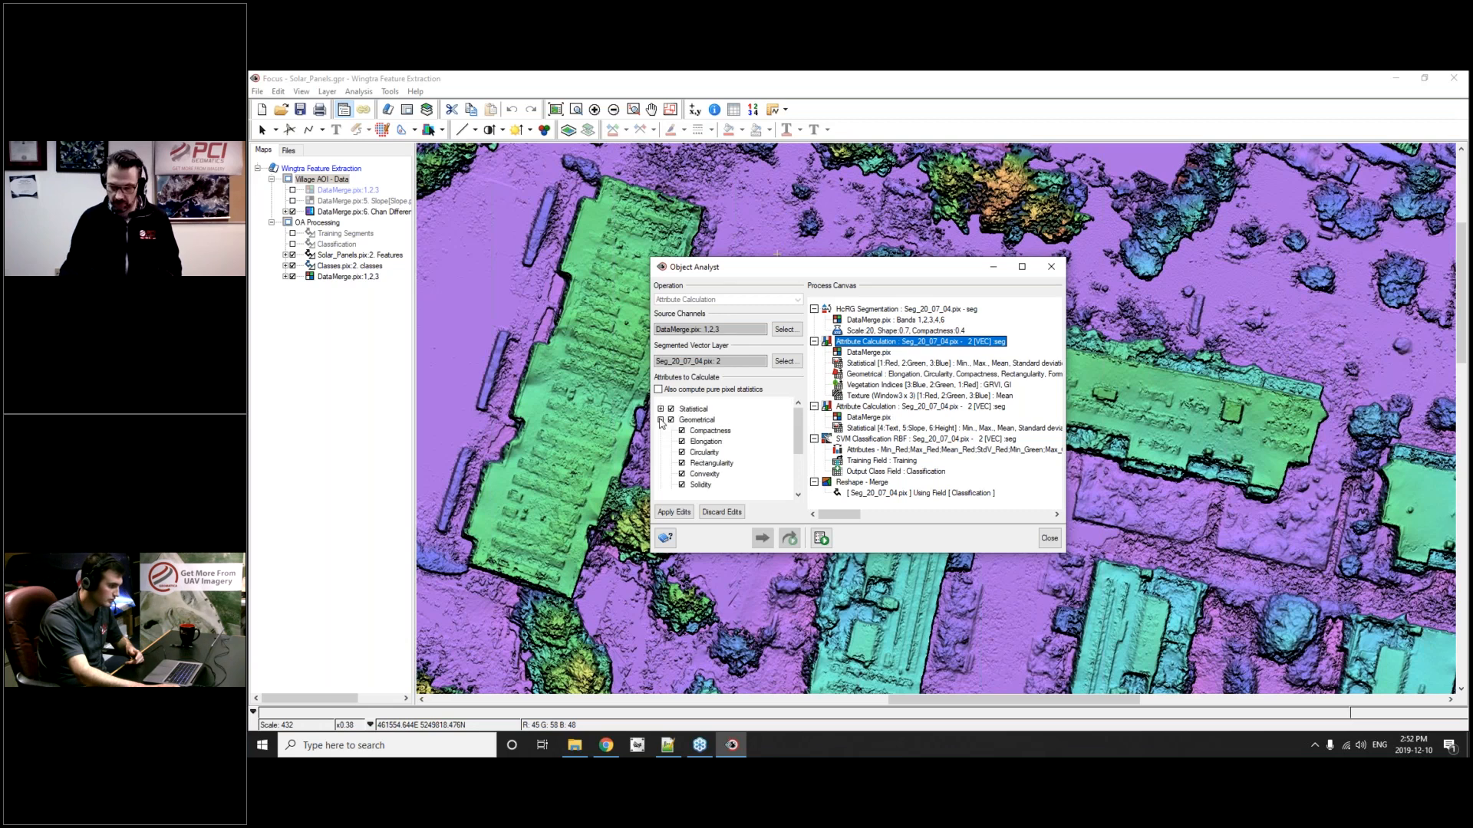
pyautogui.click(661, 420)
# - Review the first calculation's vegetation indices and texture attributes, and load the second saved attribute calculation
pyautogui.click(660, 430)
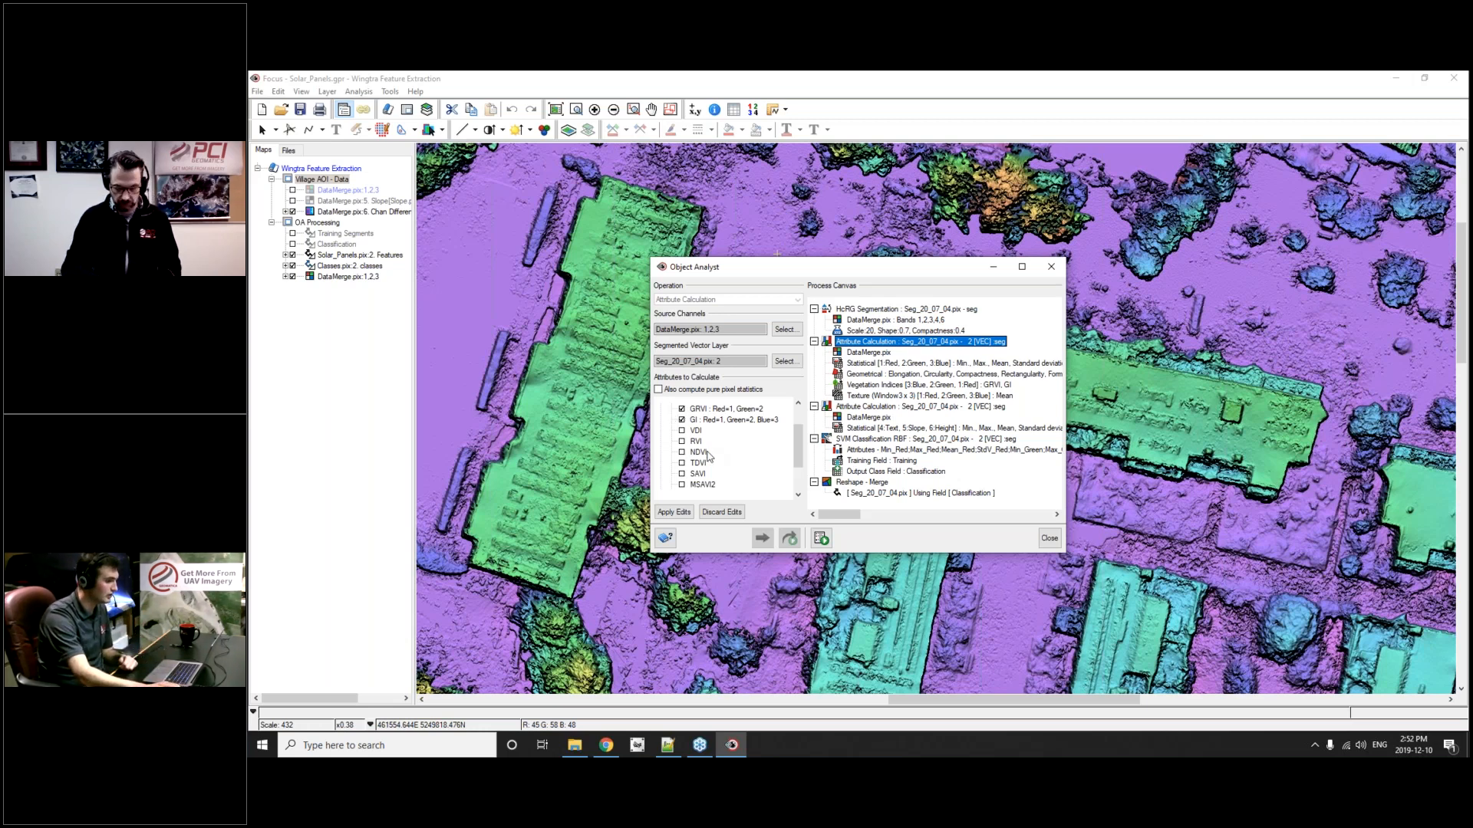
pyautogui.scroll(-1, 709, 456)
pyautogui.scroll(1, 713, 456)
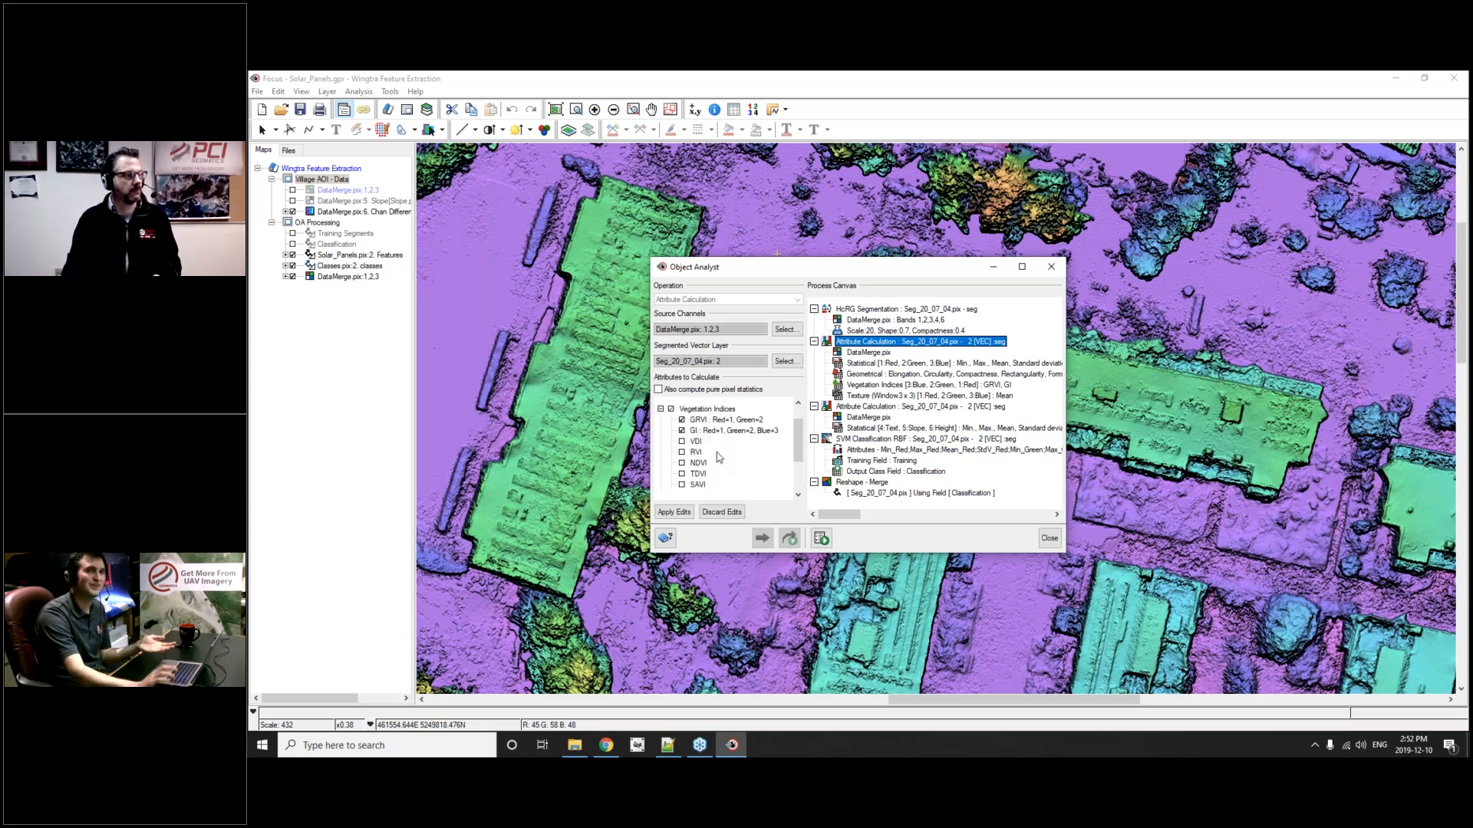
pyautogui.click(660, 409)
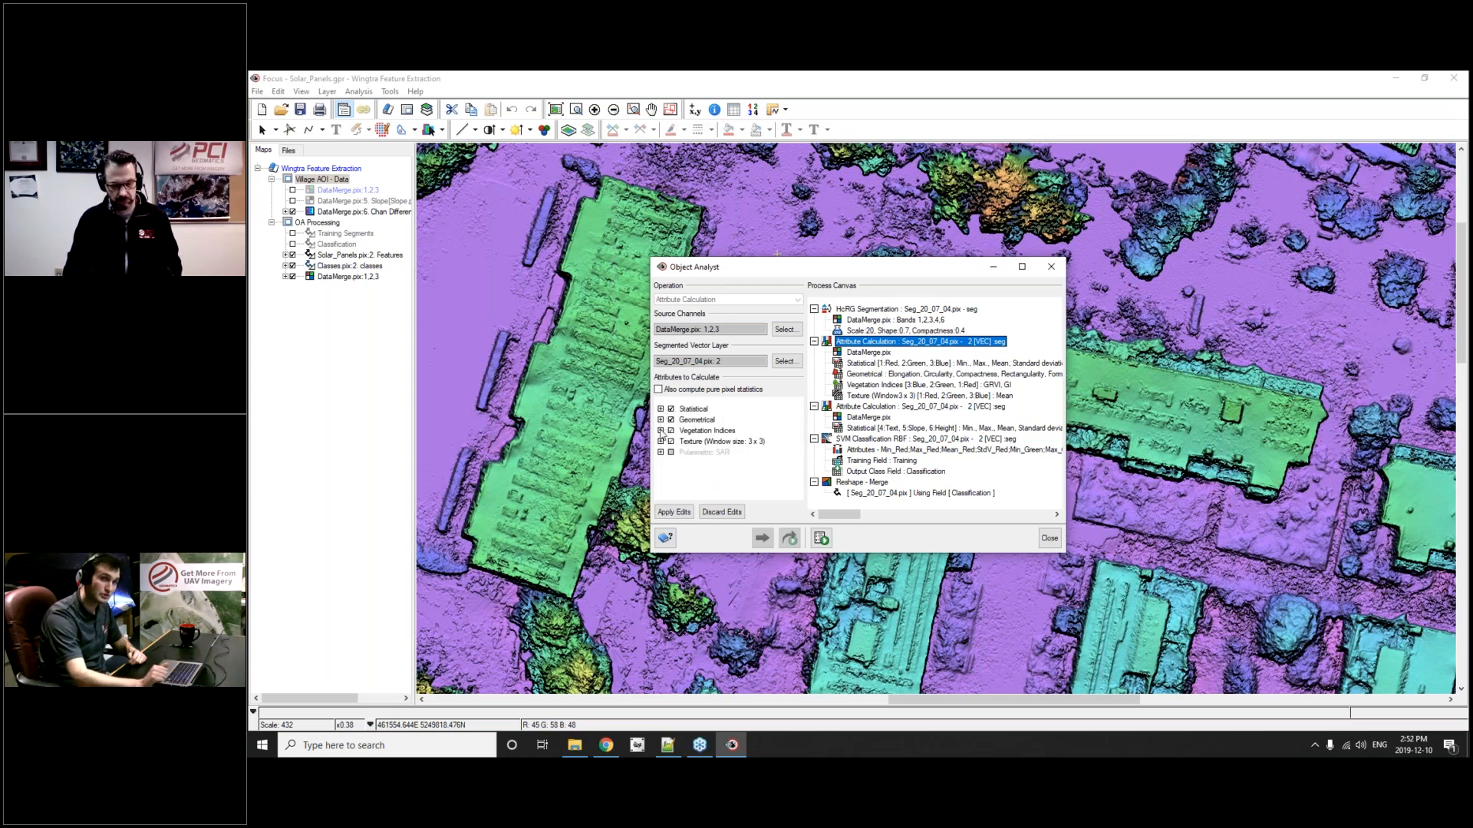
pyautogui.click(661, 442)
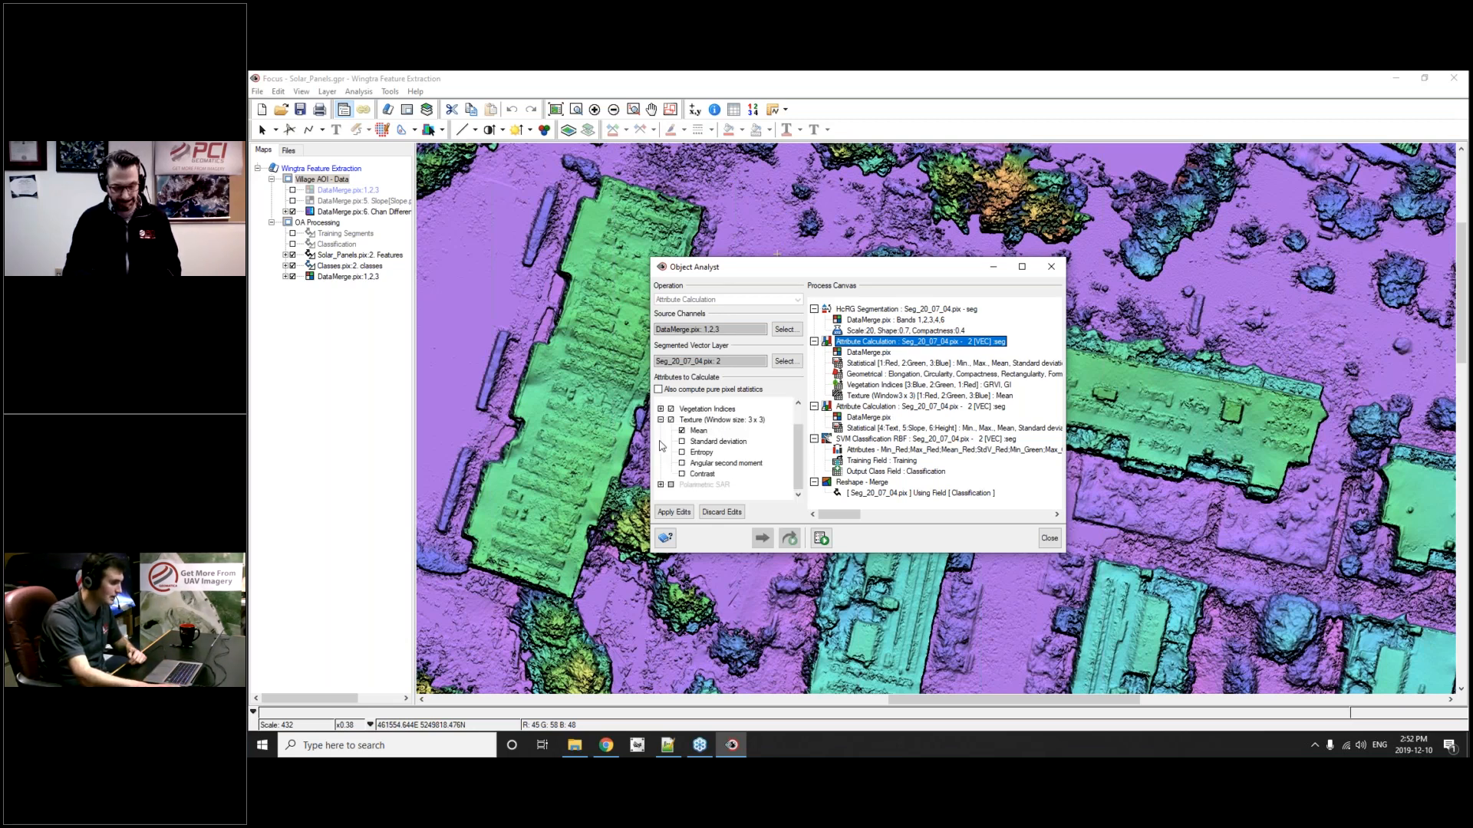
pyautogui.click(660, 420)
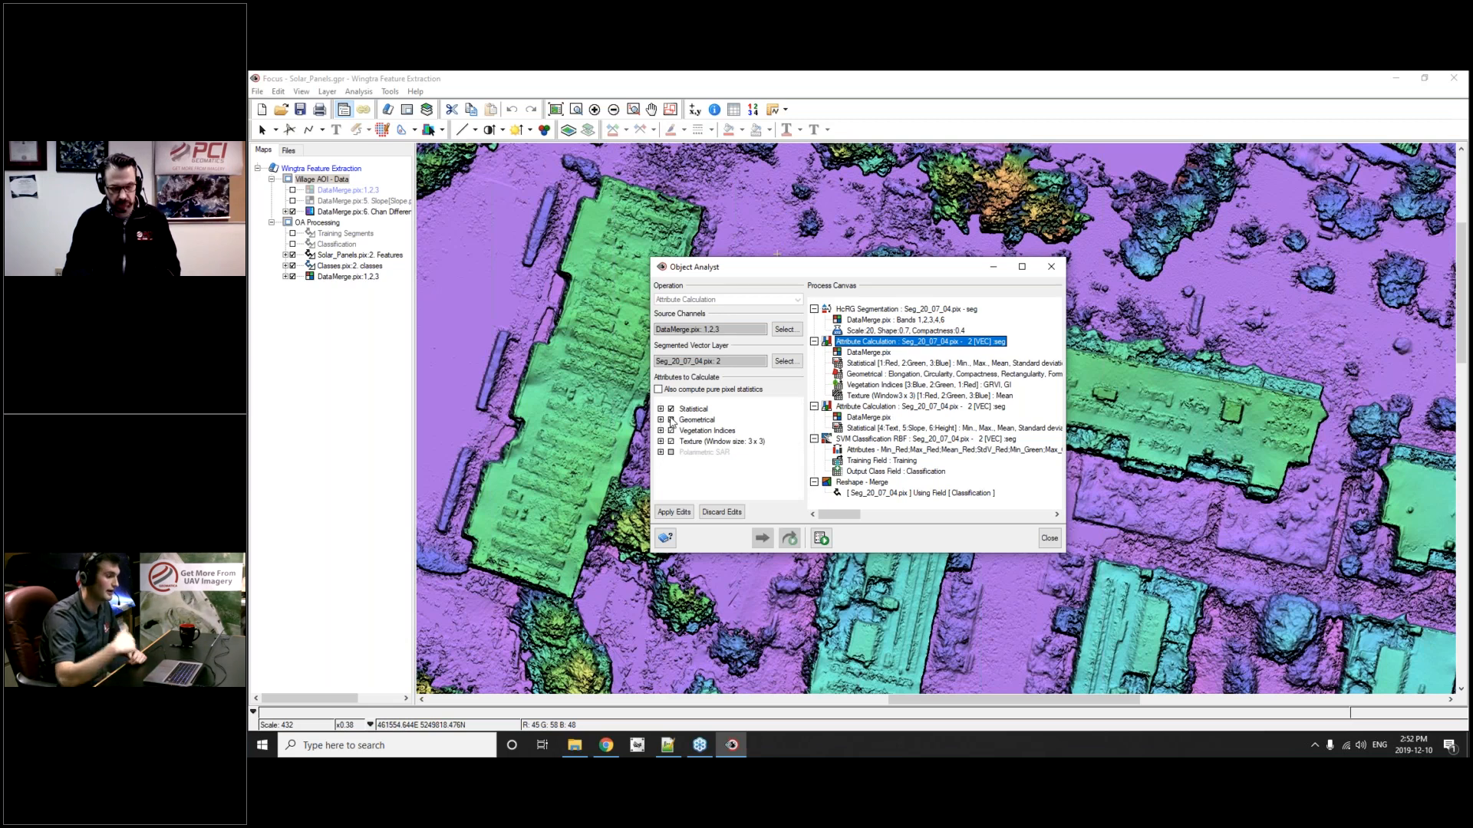
pyautogui.rightClick(853, 407)
pyautogui.click(880, 429)
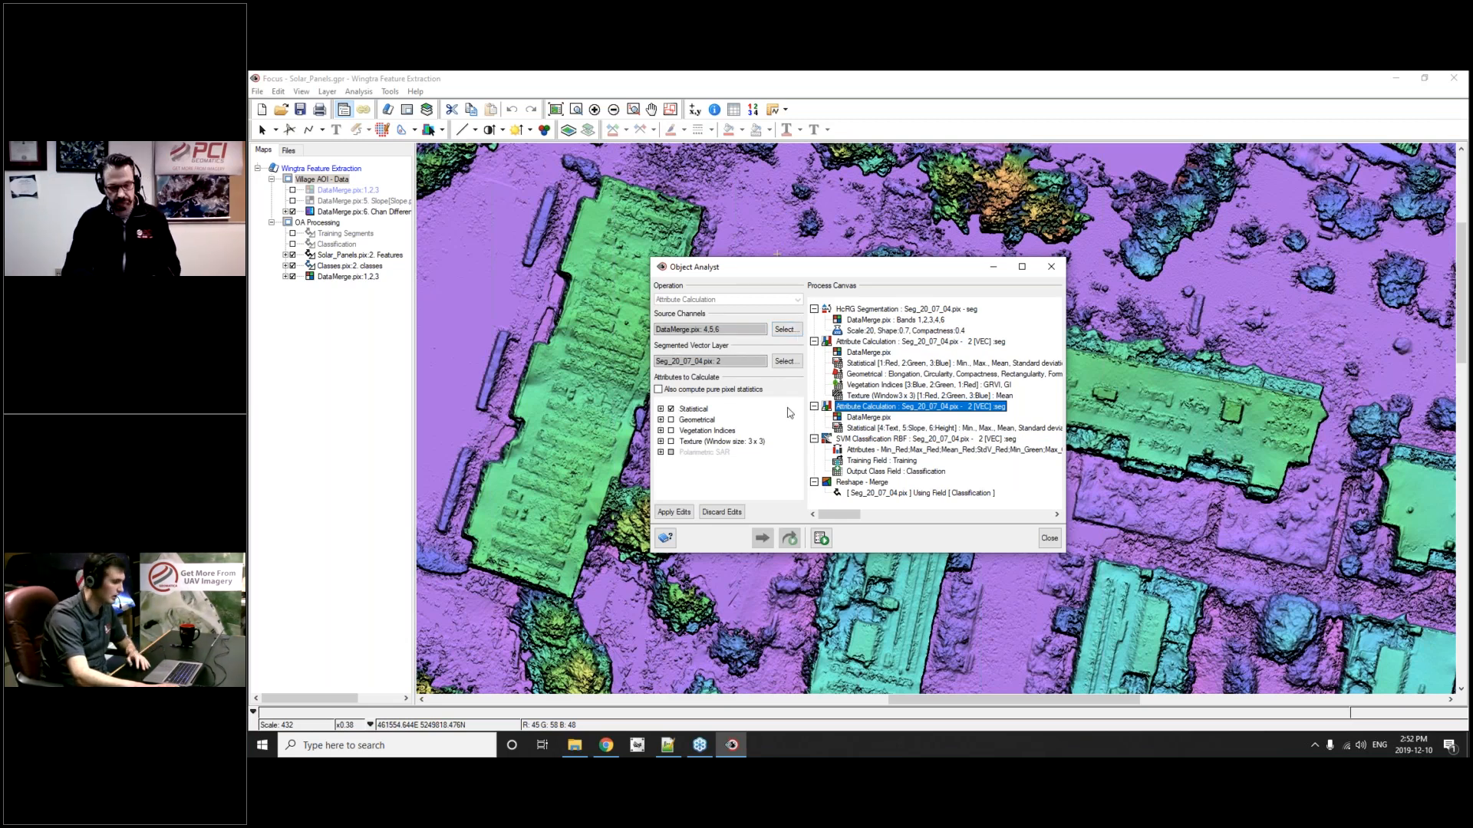
# - Activate the OA Processing map with Training Segments selected, and hide its Solar_Panels and Classes layers
pyautogui.click(342, 237)
pyautogui.click(343, 237)
pyautogui.click(292, 255)
pyautogui.click(293, 266)
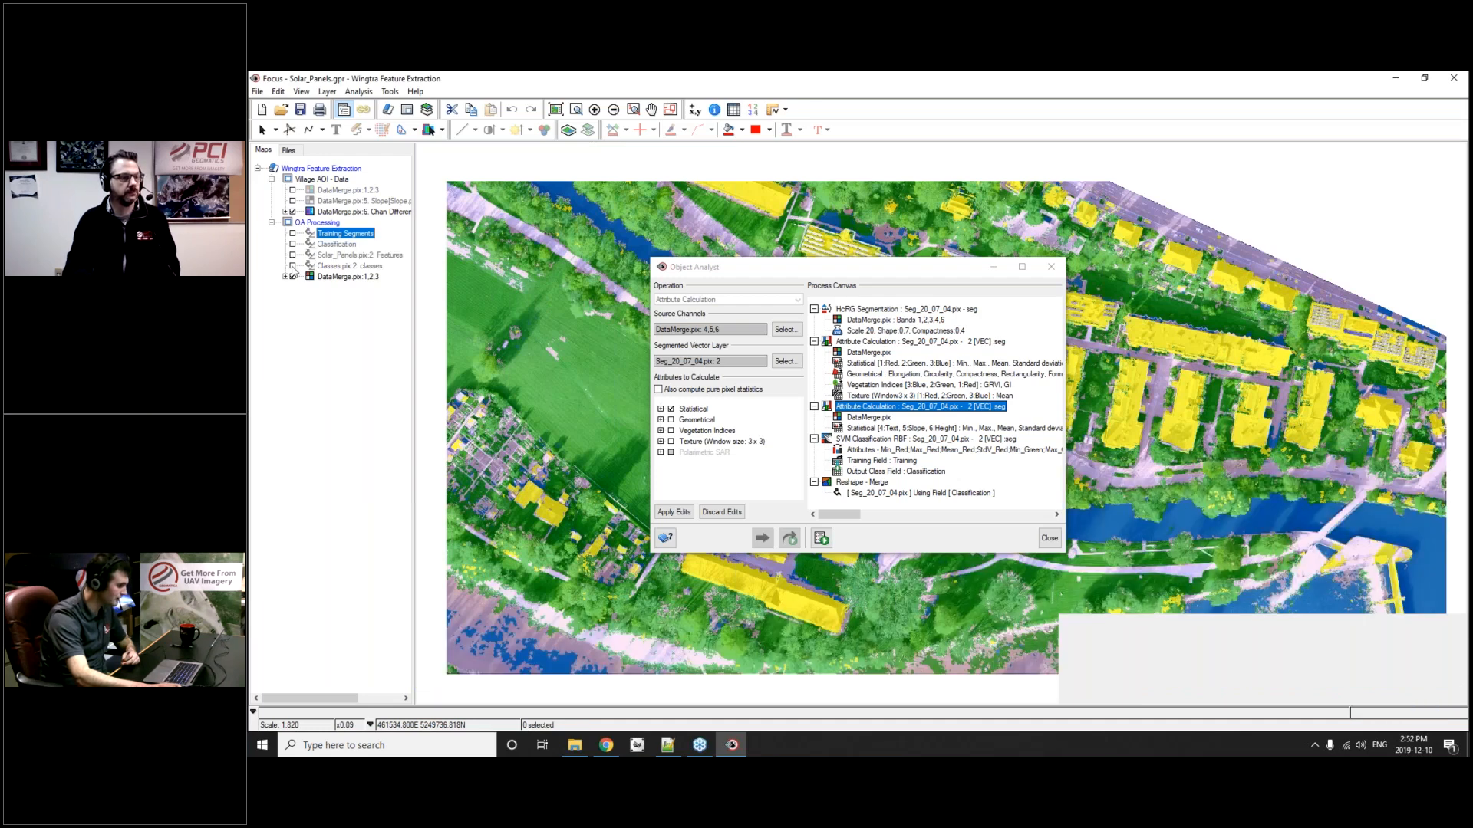
# - Examine the calculated attribute columns in the Training Segments layer's attribute table and close the table
pyautogui.rightClick(332, 237)
pyautogui.click(384, 467)
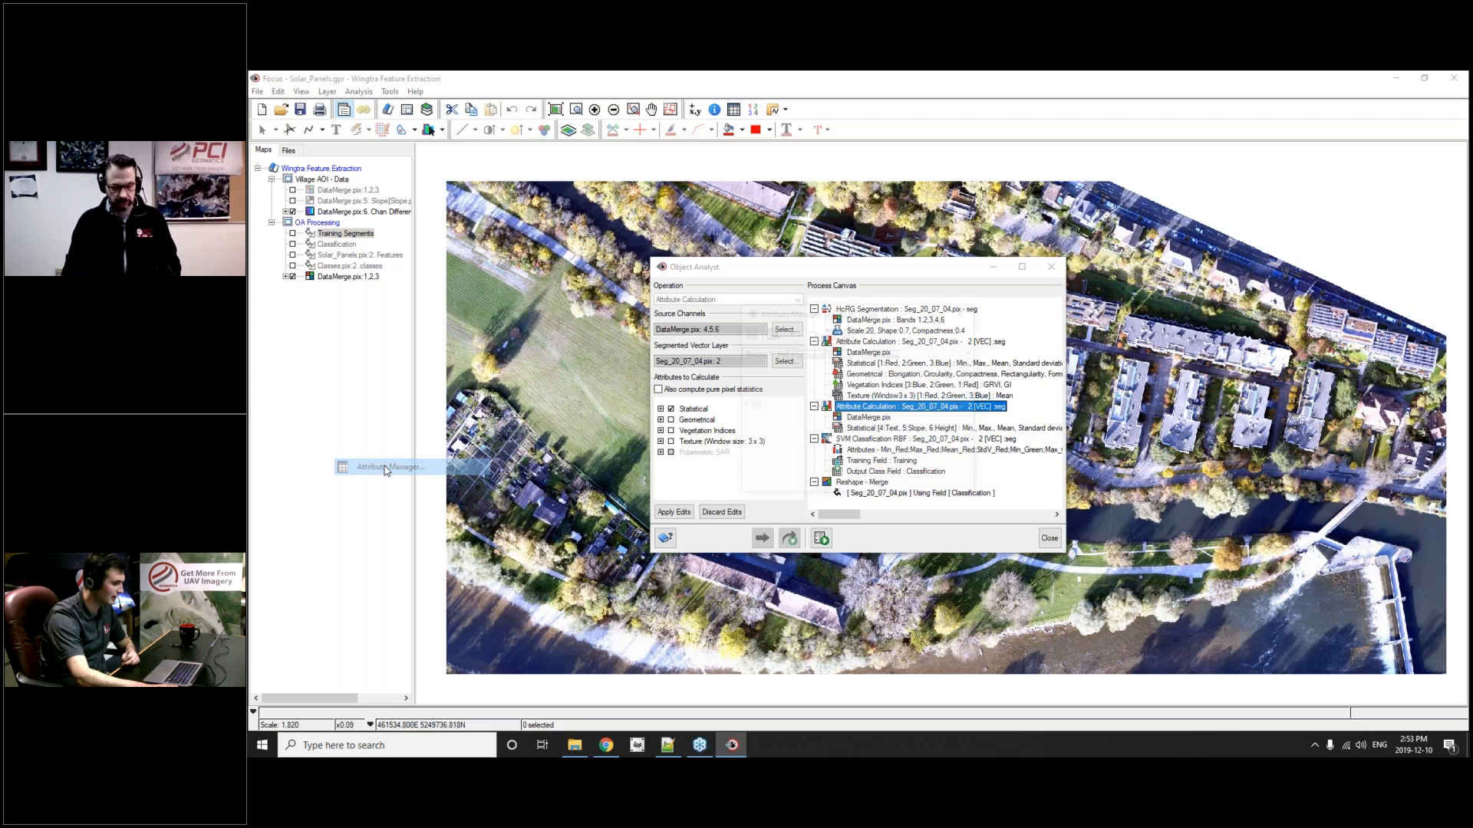
pyautogui.moveTo(852, 371); pyautogui.dragTo(1136, 369)
pyautogui.moveTo(466, 479); pyautogui.dragTo(631, 504)
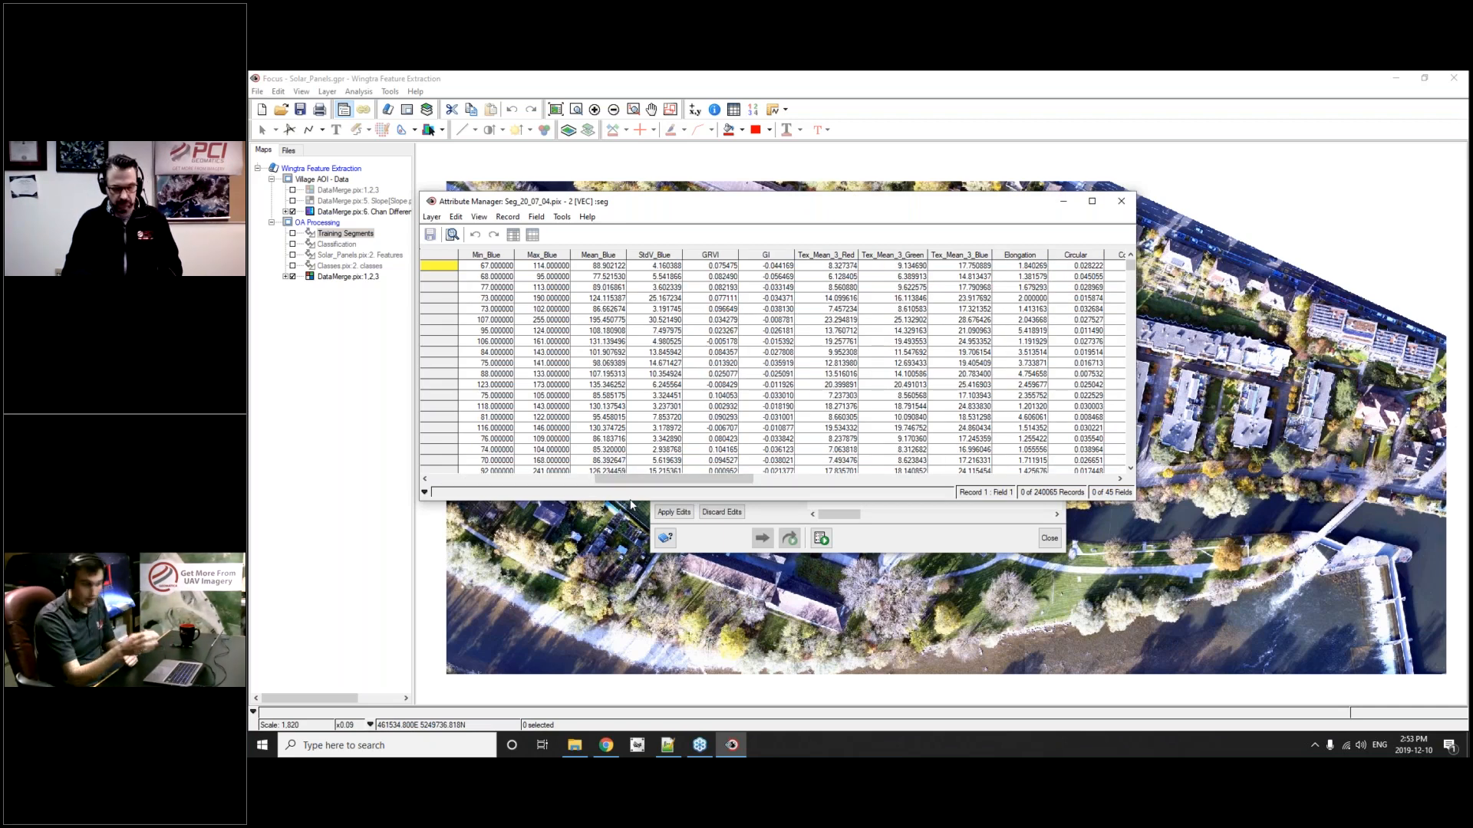
pyautogui.click(1124, 206)
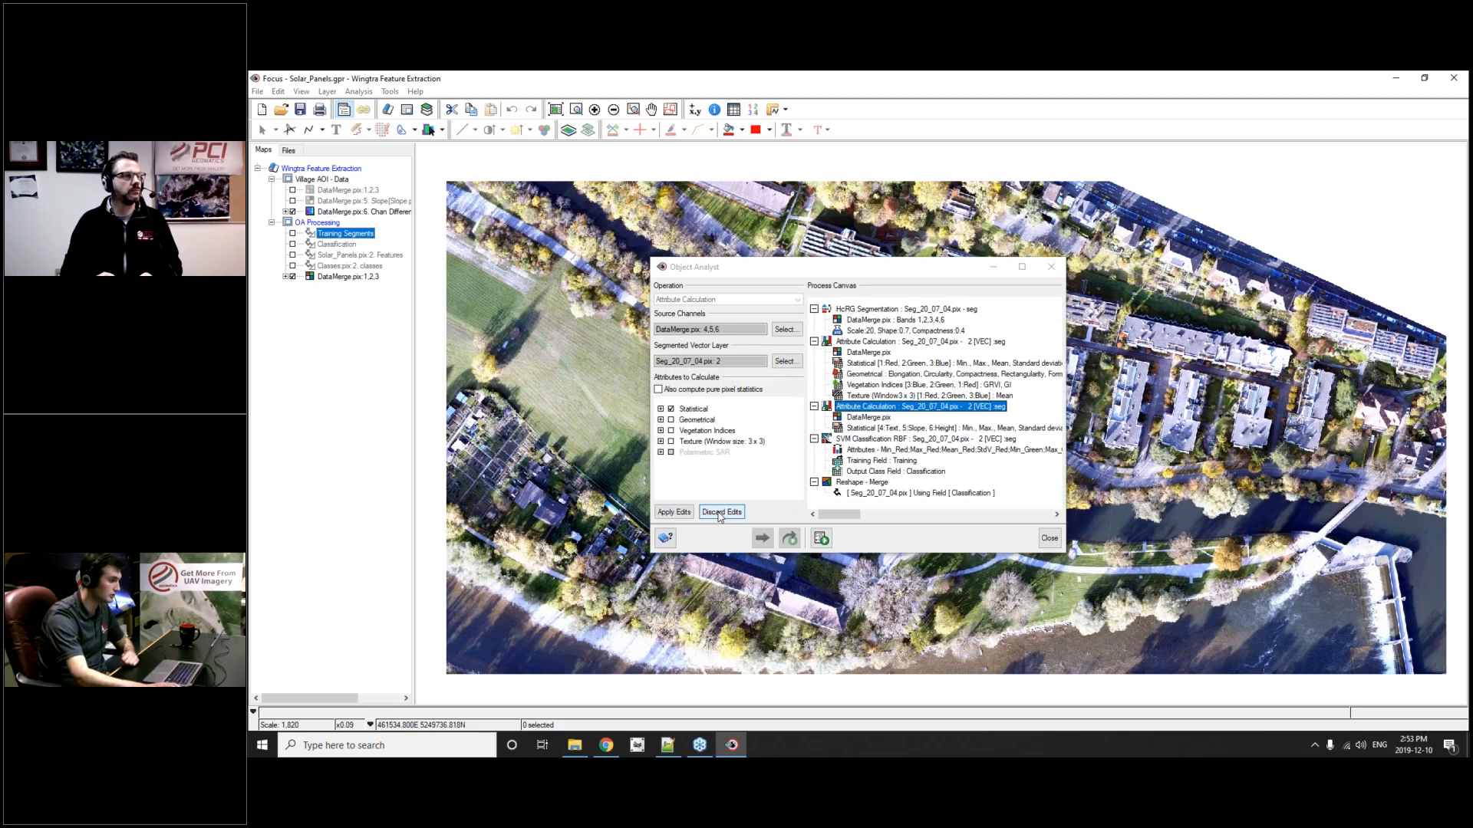
# - Discard the attribute calculation edits, choose Training Sites Editing and show the Training Segments layer with the Object Analyst window out of the way
pyautogui.click(720, 512)
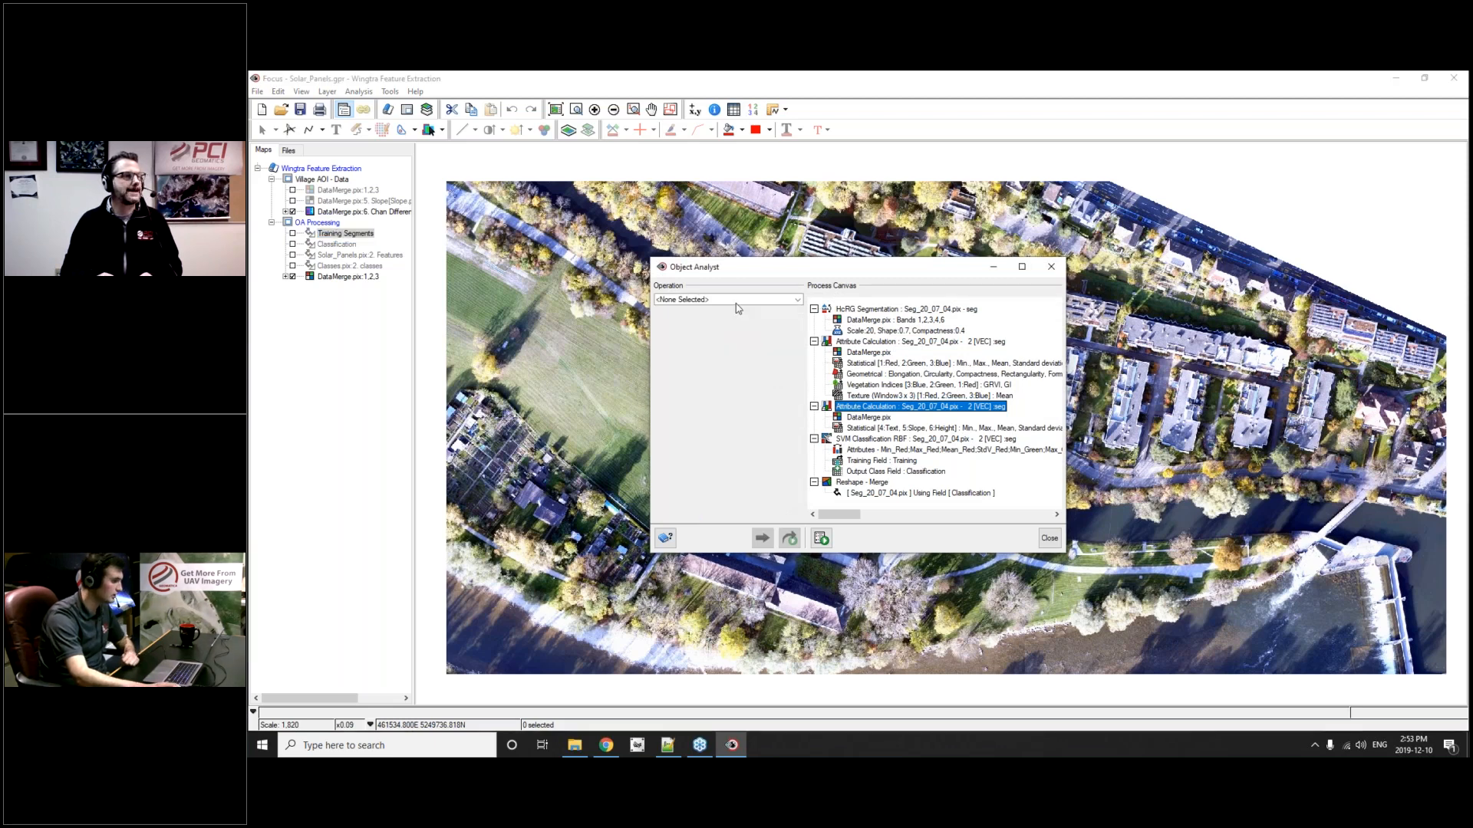
pyautogui.click(295, 239)
pyautogui.click(293, 234)
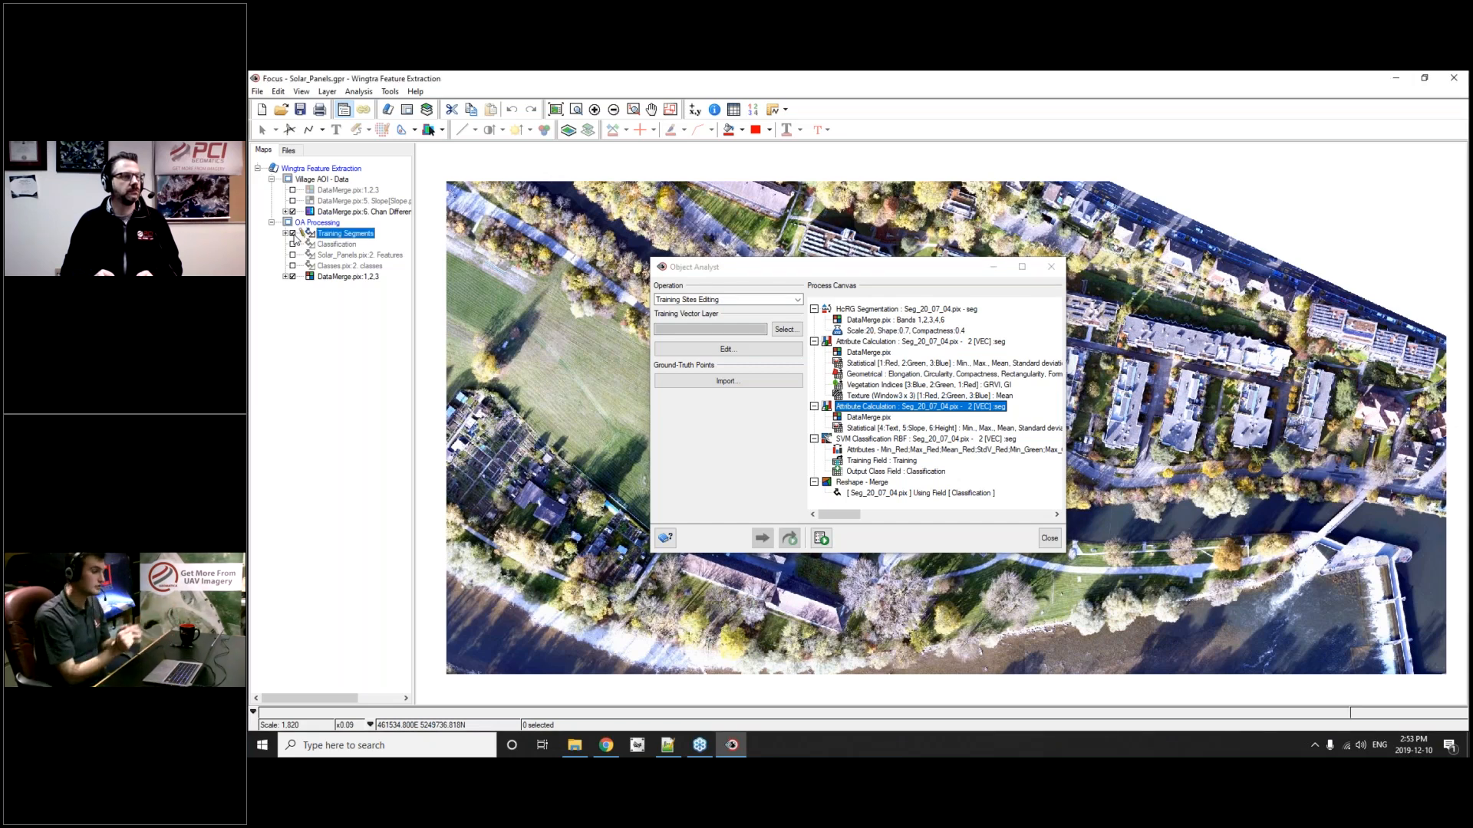
pyautogui.moveTo(872, 272); pyautogui.dragTo(1300, 527)
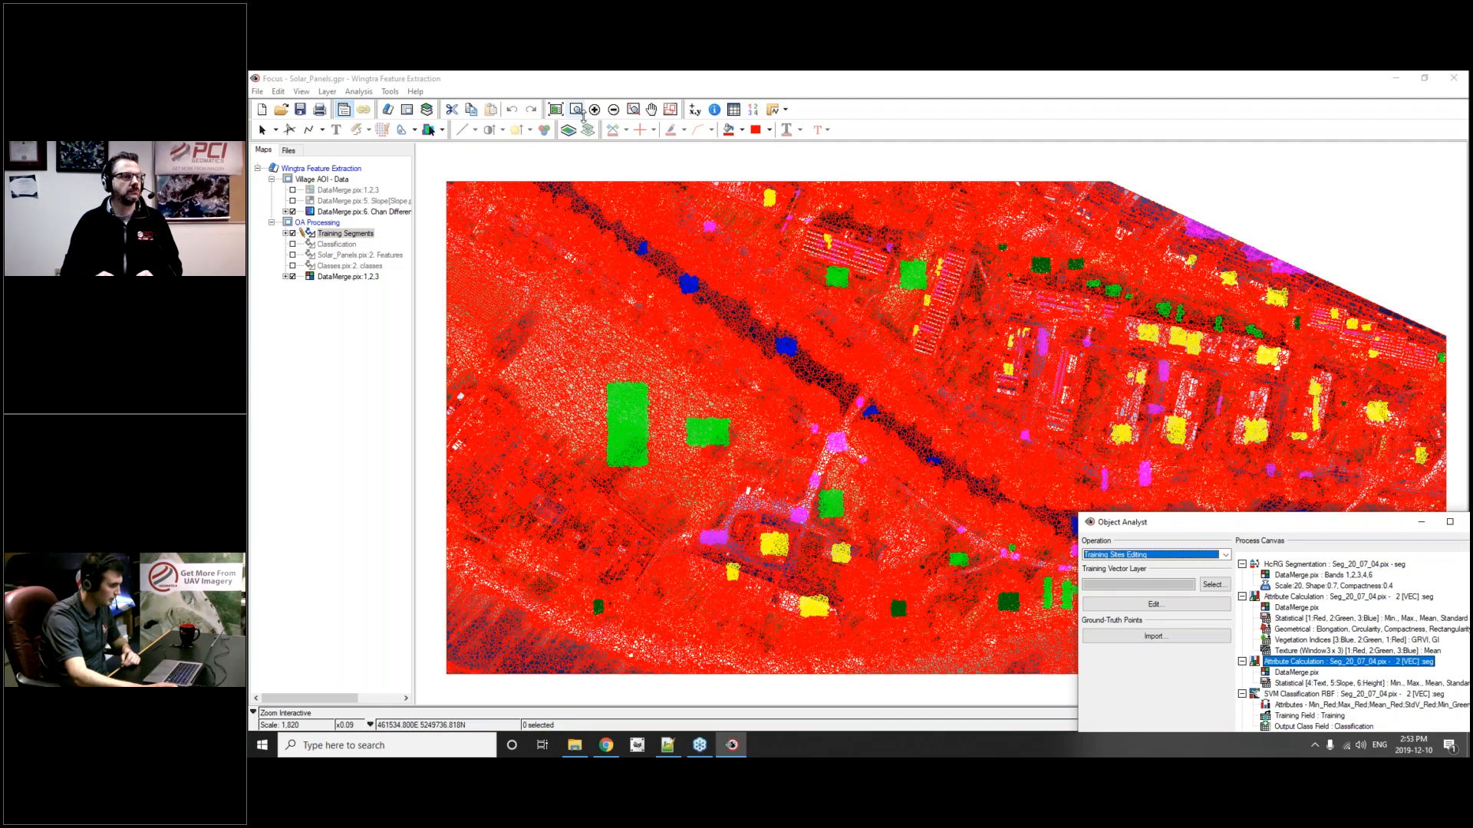
# - Examine the training segments on the solar panel roofs and list the layer's training classes
pyautogui.click(580, 114)
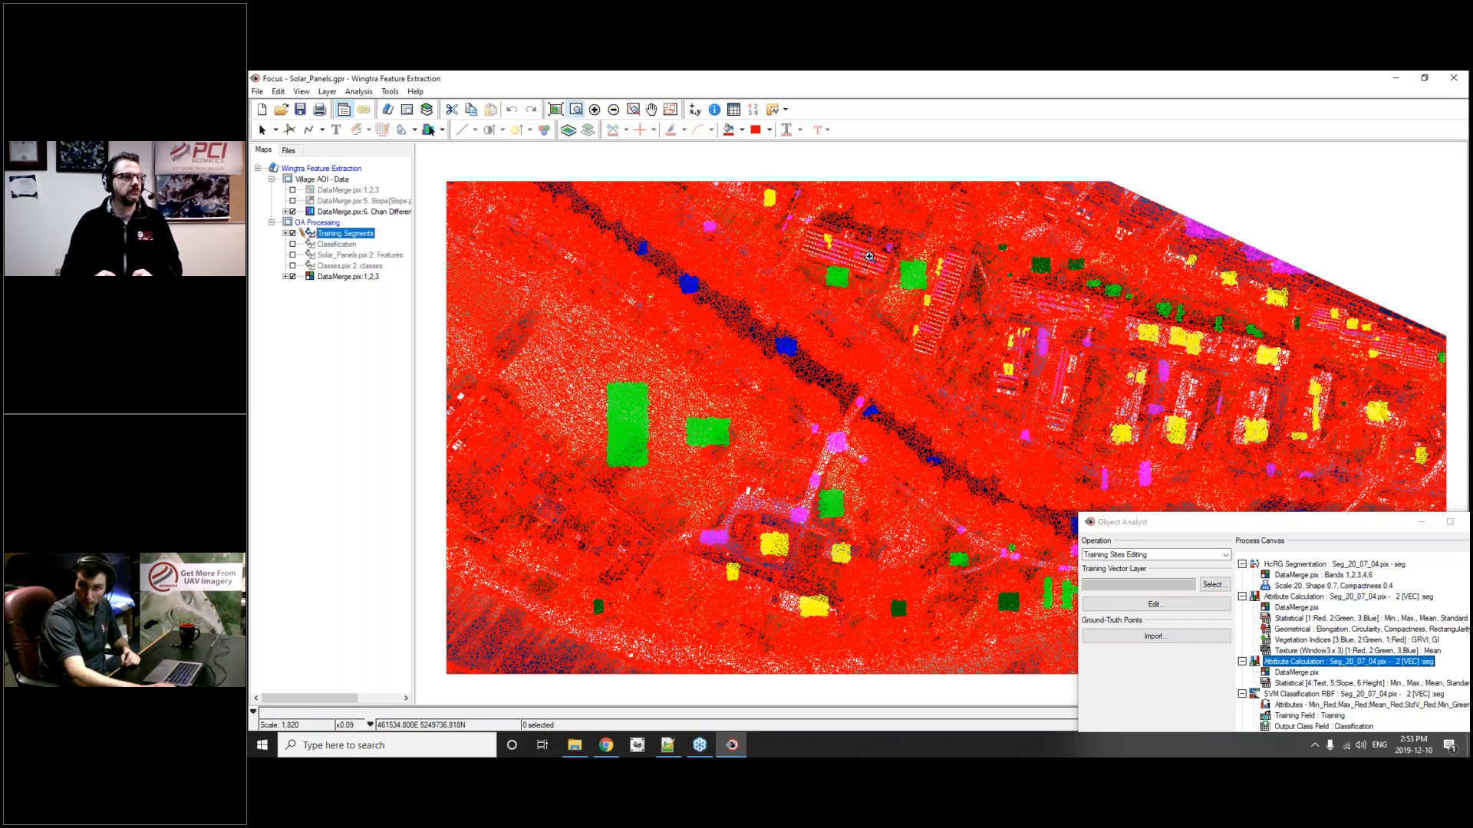
pyautogui.moveTo(776, 206); pyautogui.dragTo(1023, 342)
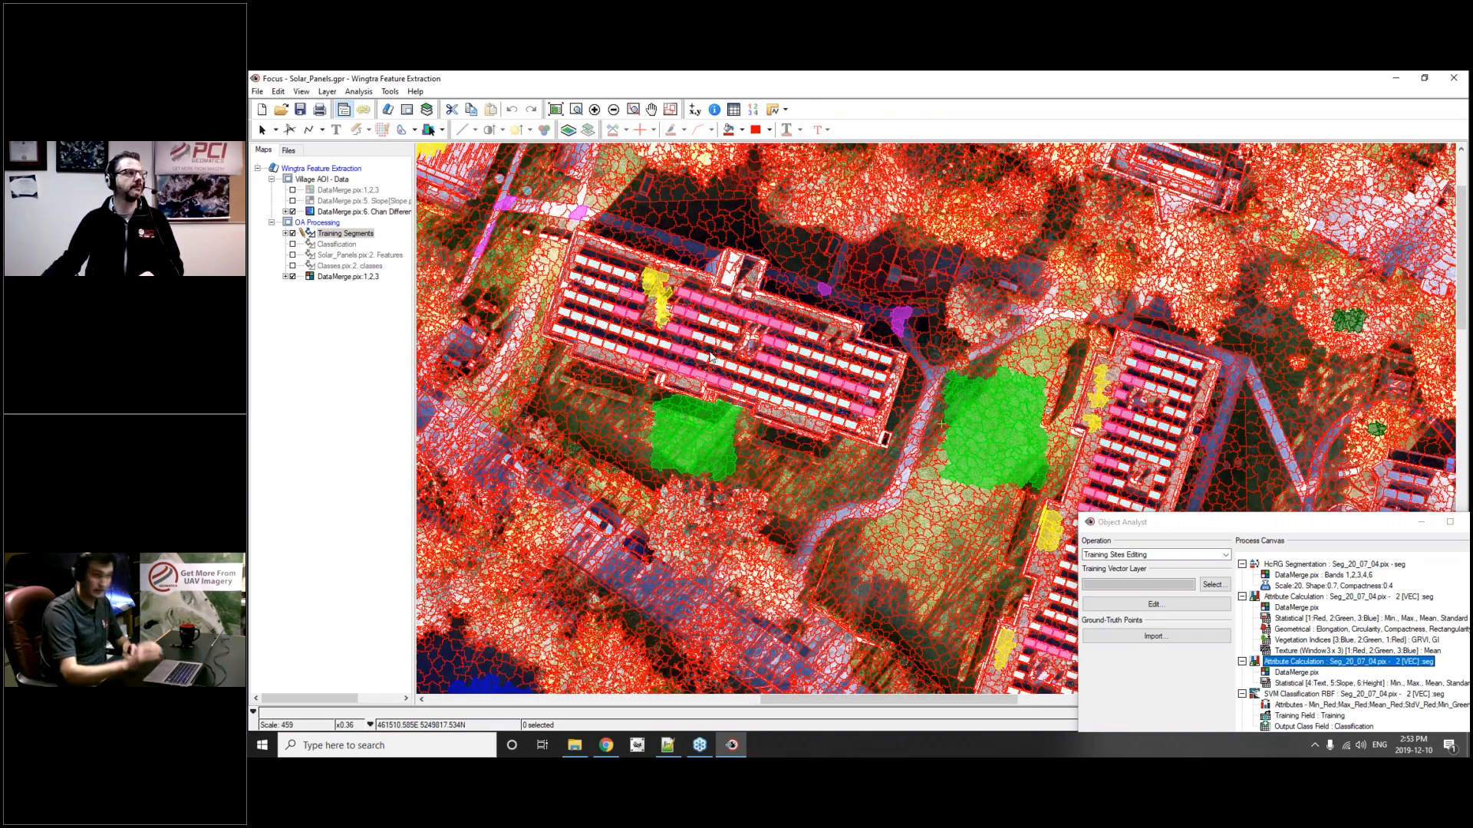
pyautogui.scroll(2, 569, 288)
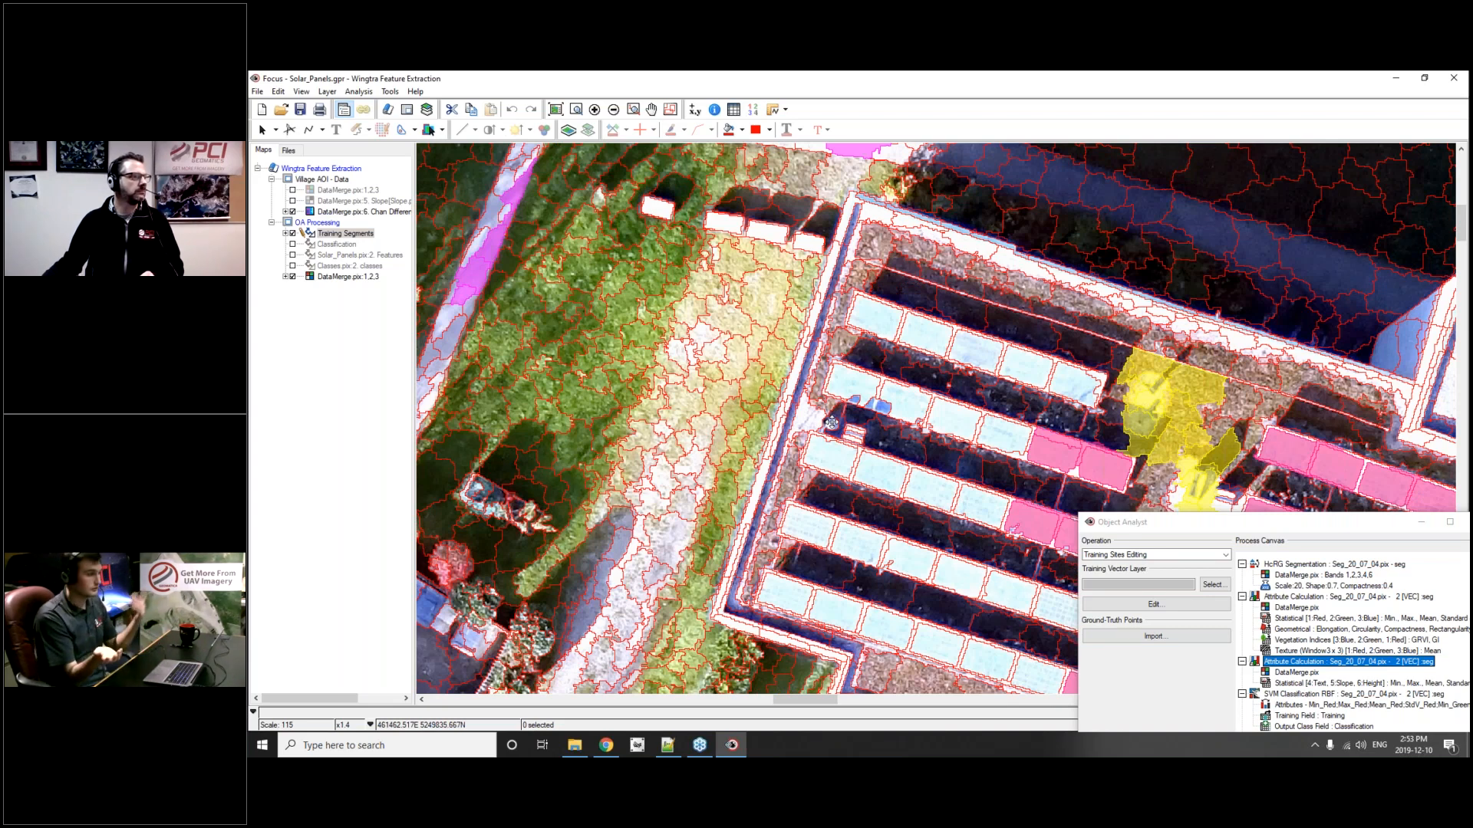
pyautogui.doubleClick(311, 234)
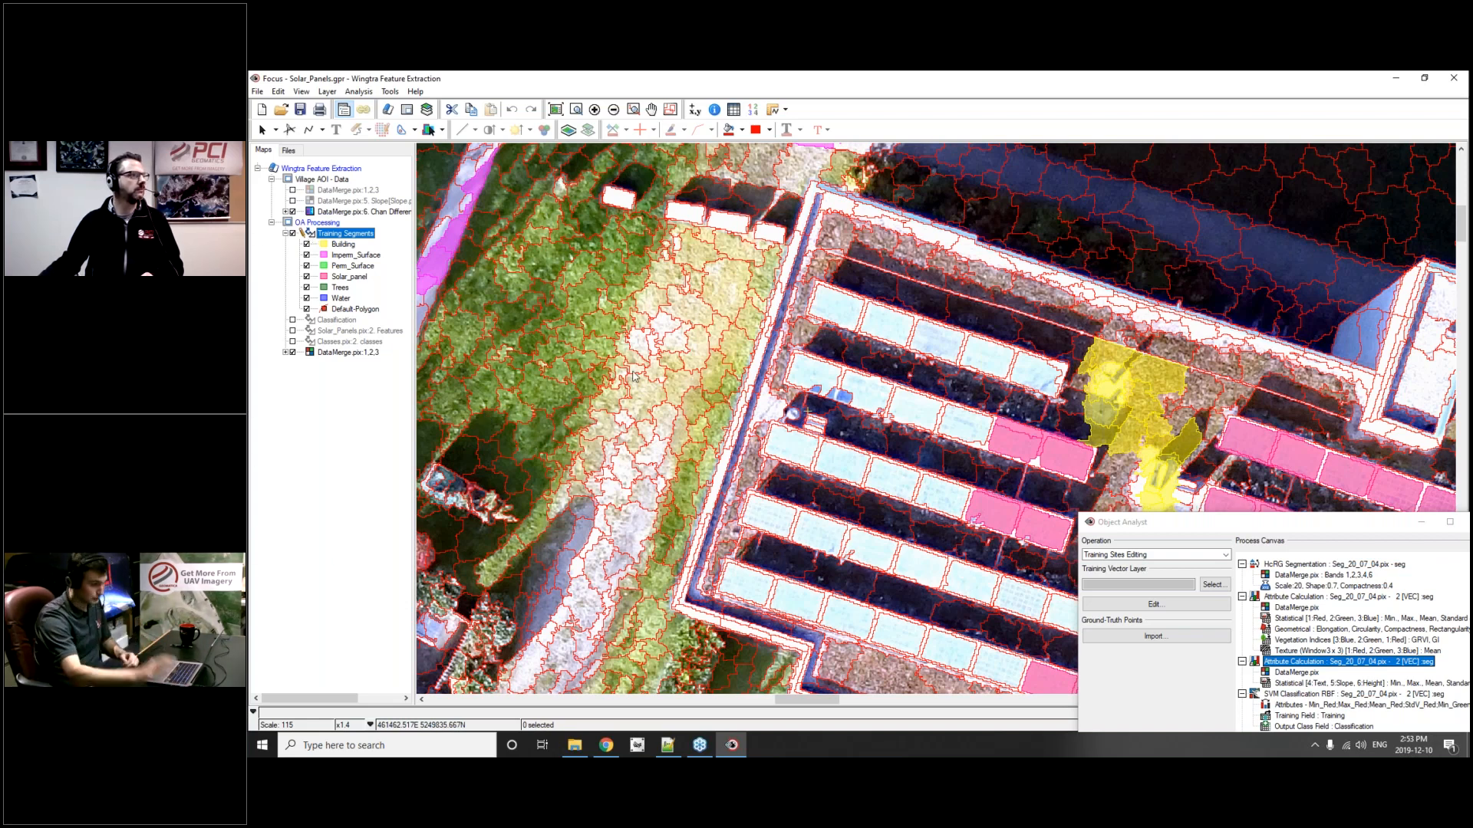
pyautogui.click(1054, 448)
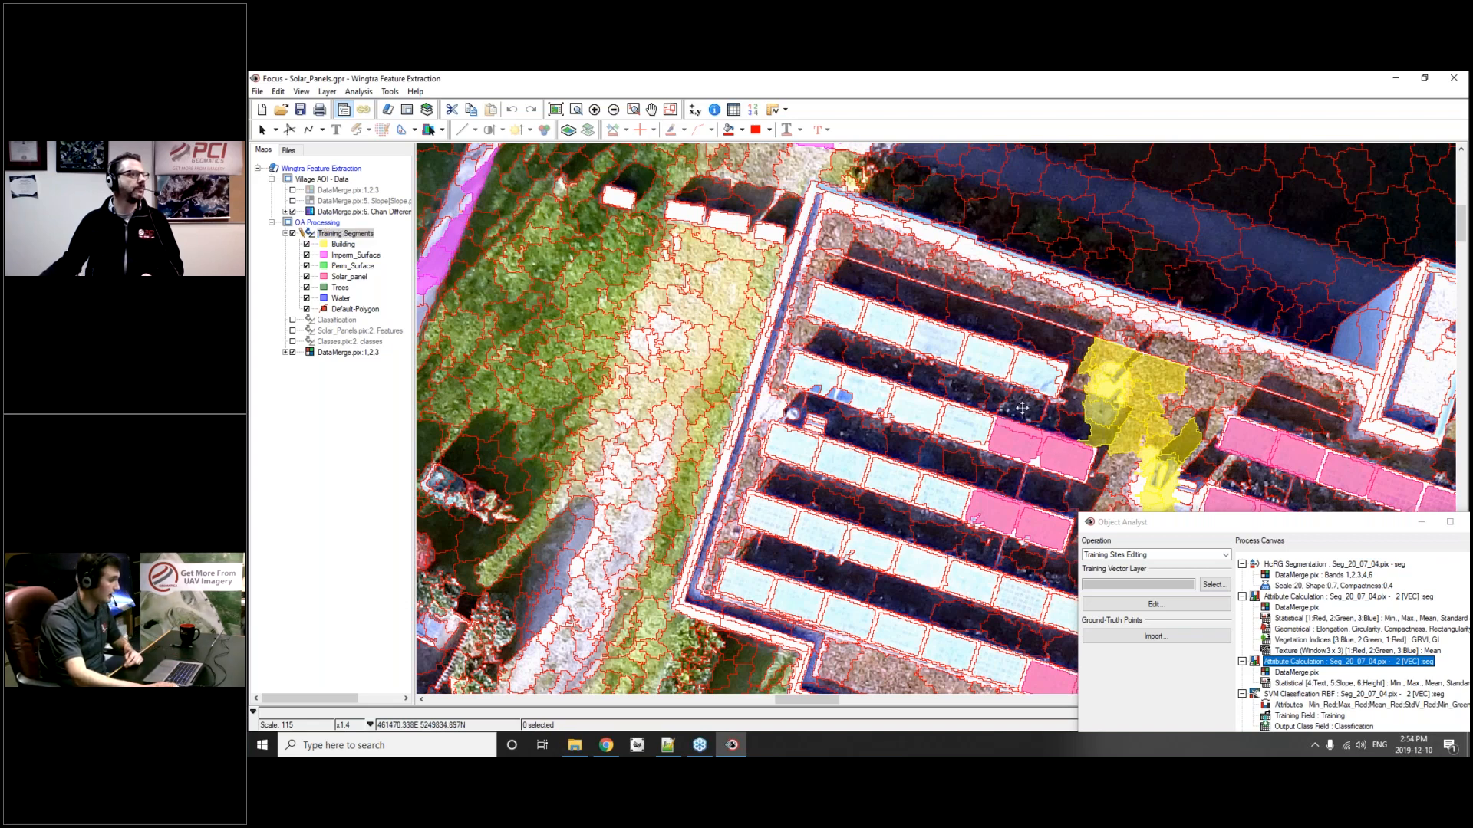
pyautogui.moveTo(1022, 408); pyautogui.dragTo(825, 320)
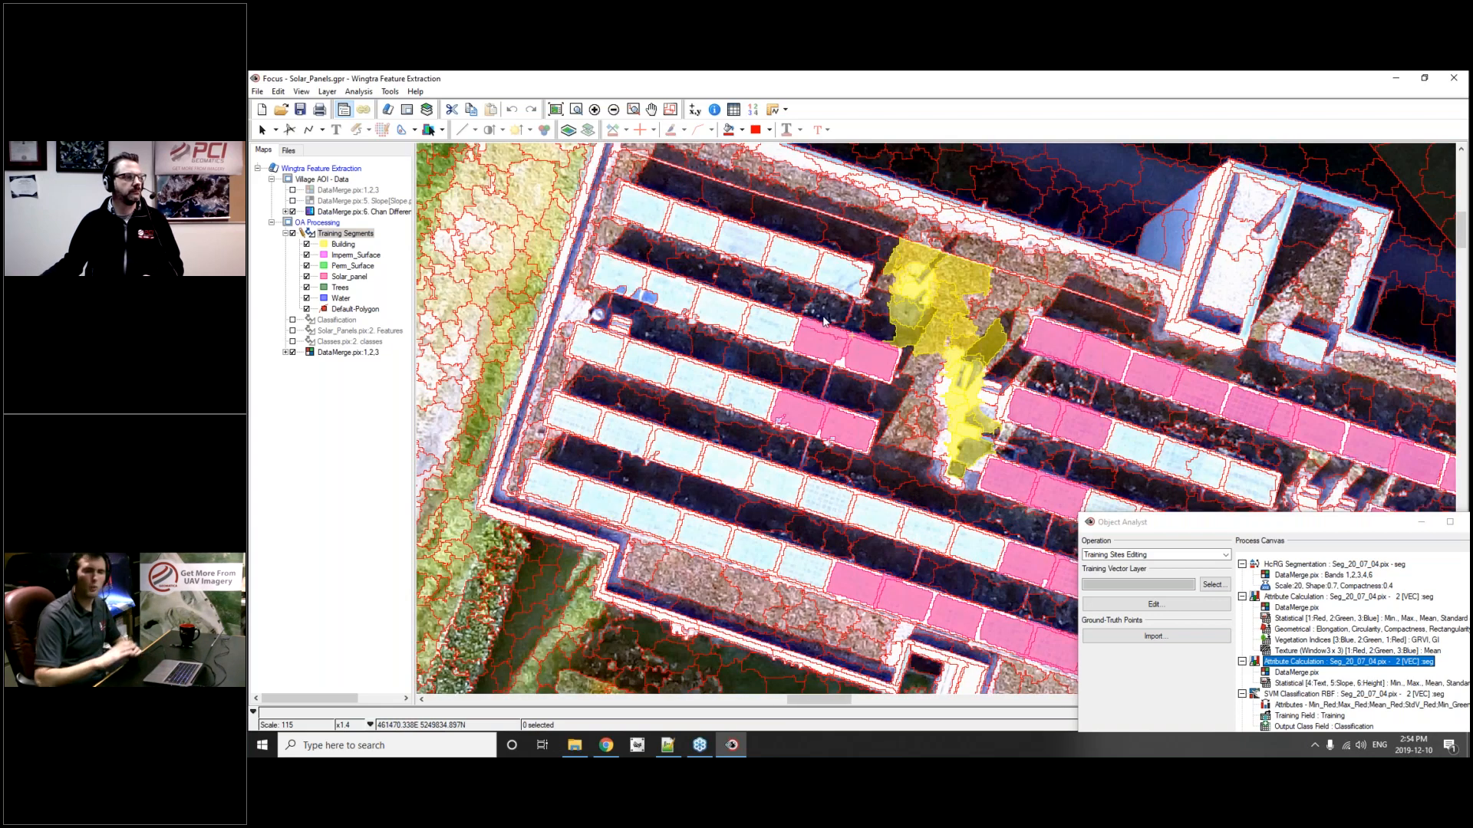
pyautogui.scroll(-3, 824, 321)
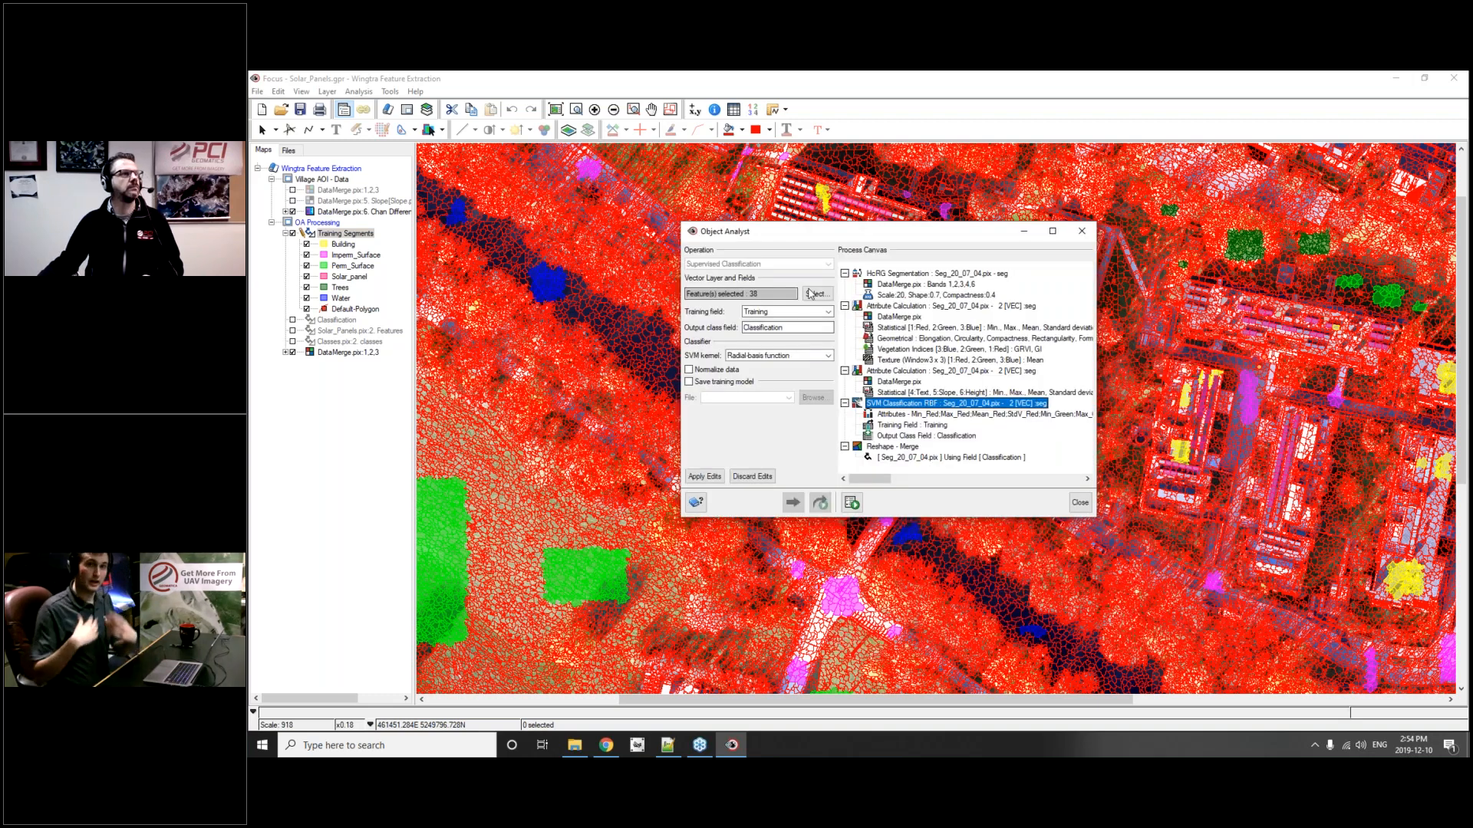
# - Review the segment attribute fields selected for the supervised classification and close the field selector
pyautogui.click(813, 294)
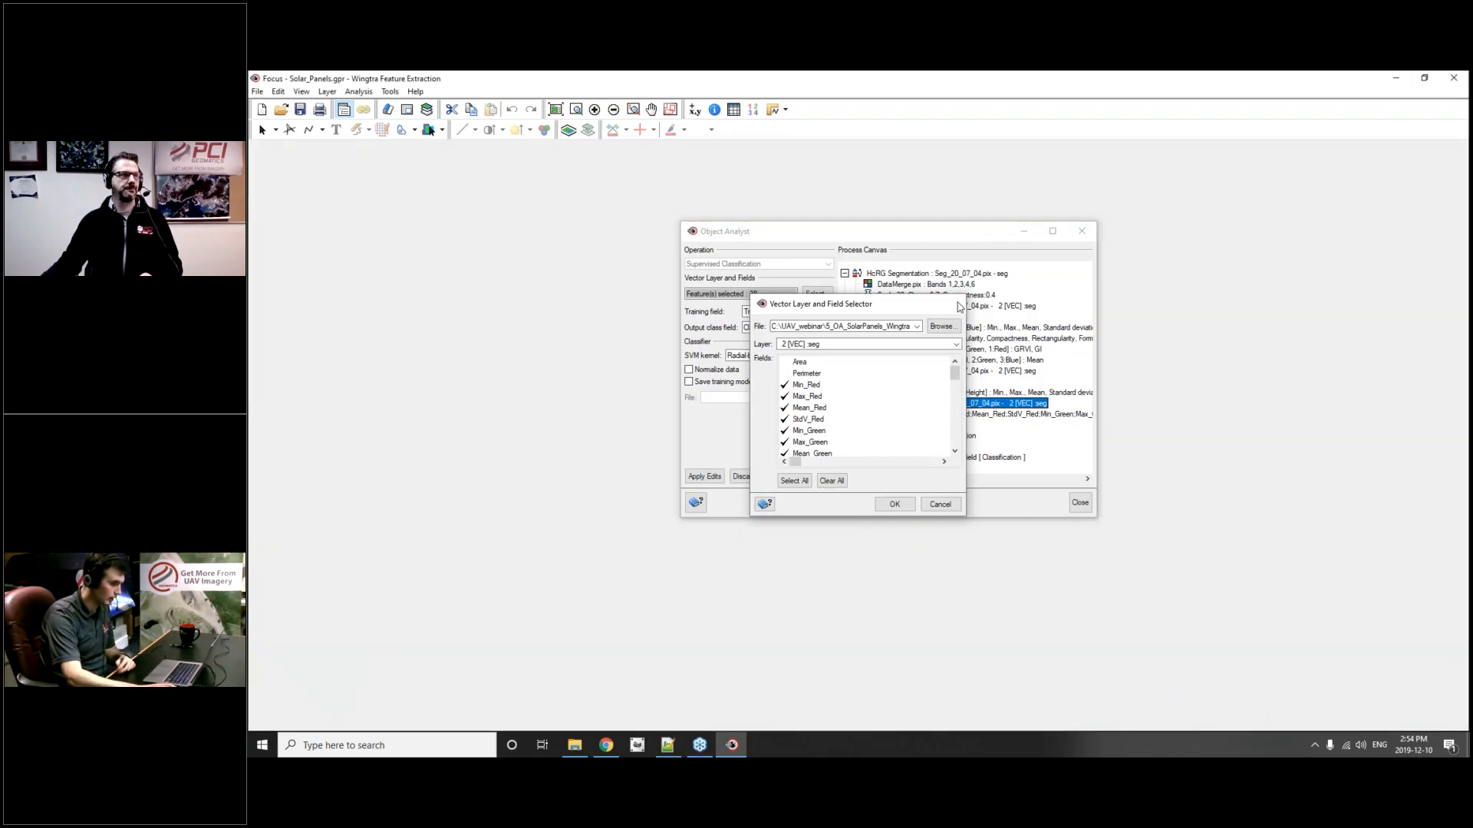
pyautogui.click(958, 305)
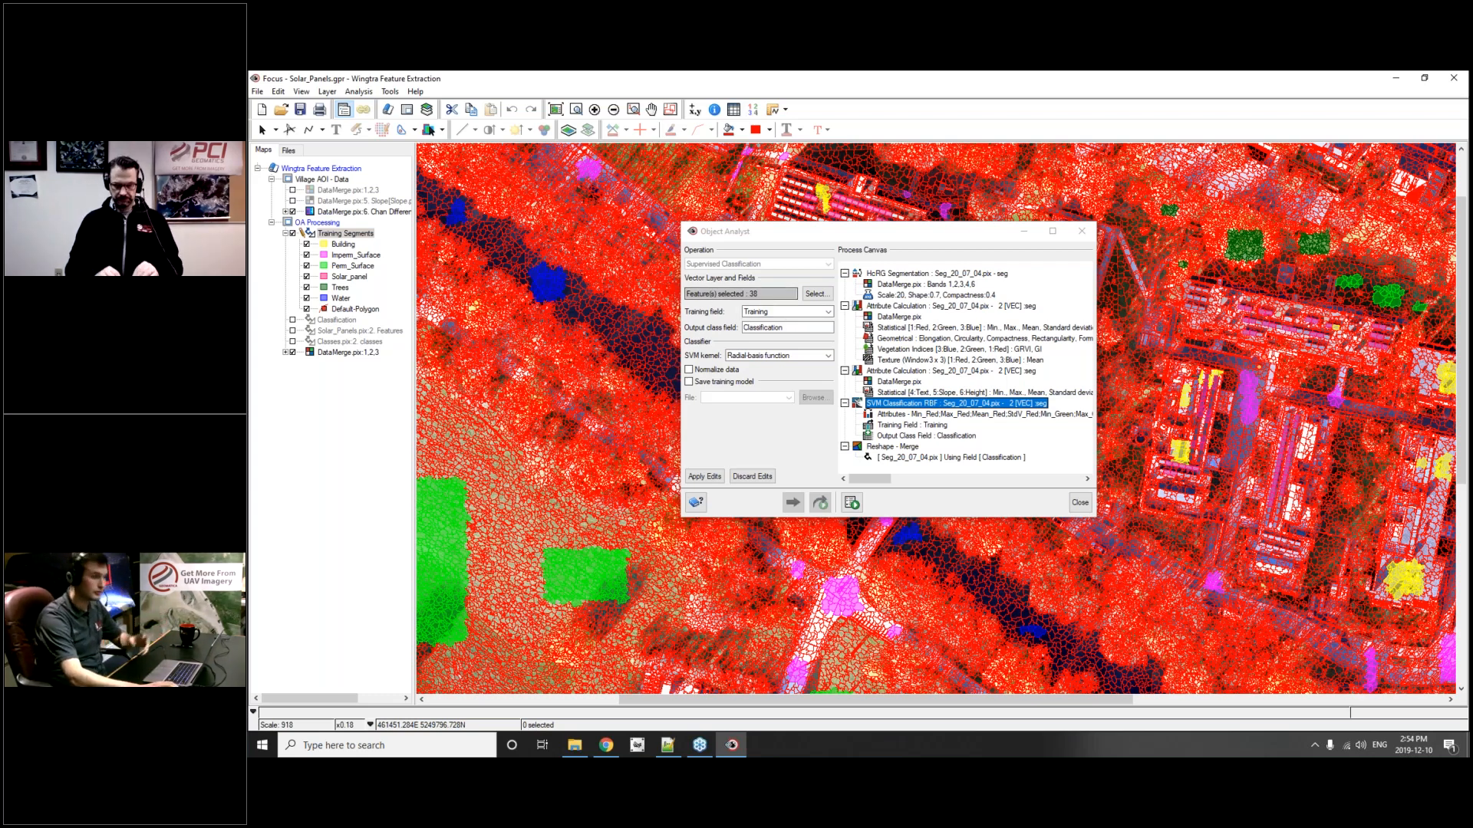
# - Hide the Training Segments layer, show the Classification layer, and move the Object Analyst window off the classified buildings
pyautogui.click(286, 234)
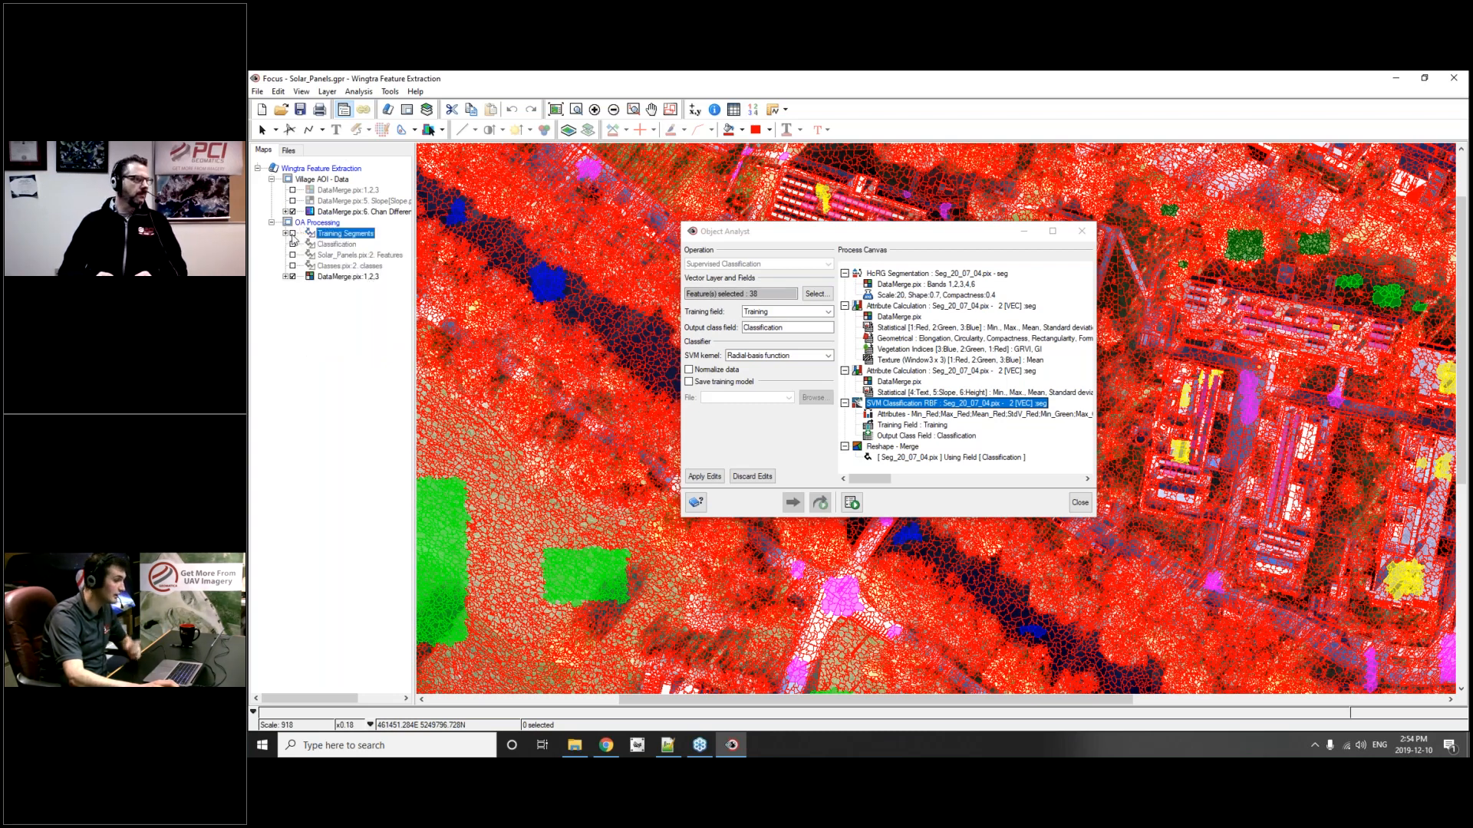
pyautogui.click(292, 233)
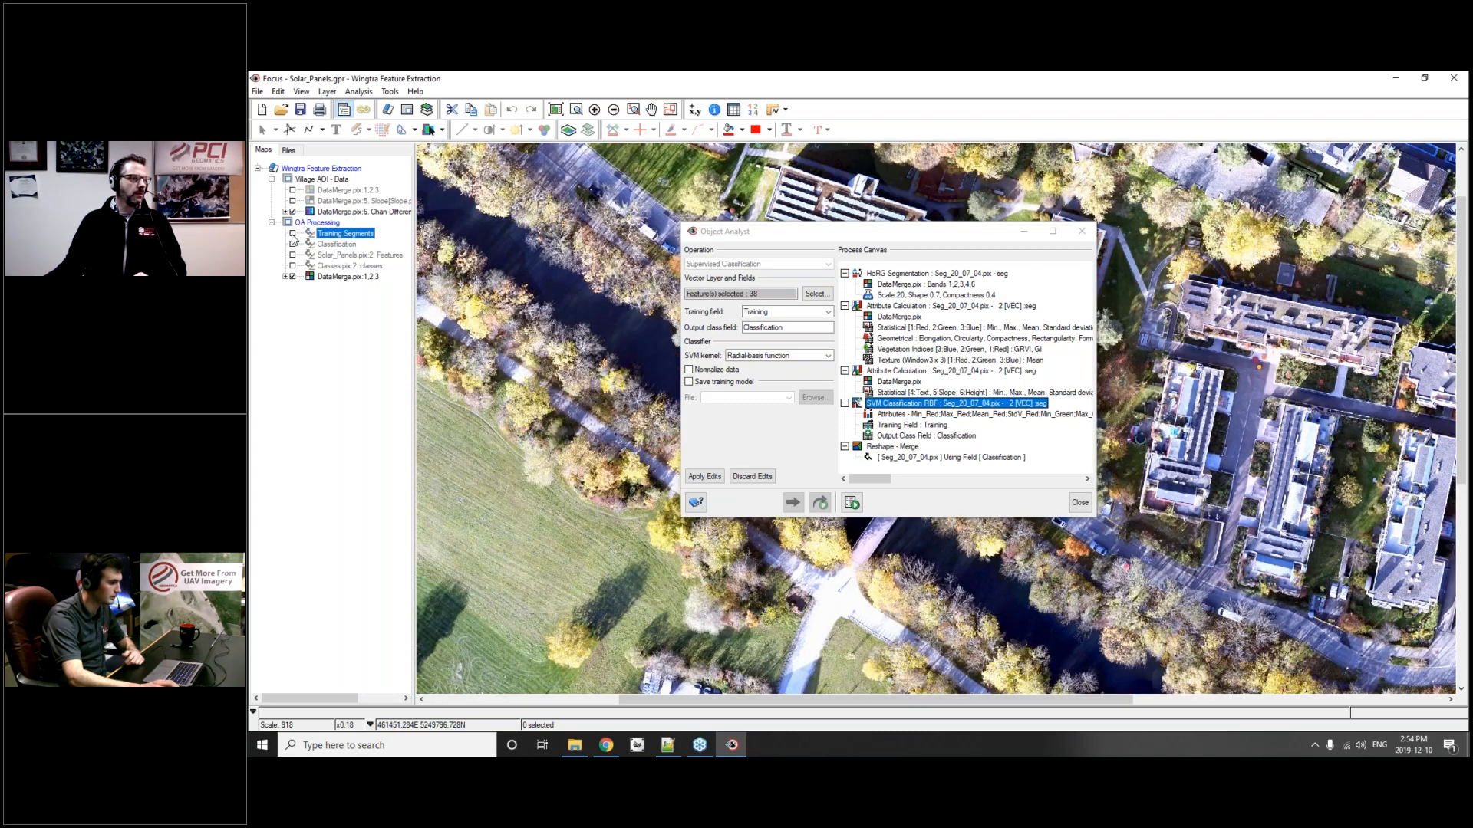
pyautogui.click(293, 244)
pyautogui.click(856, 237)
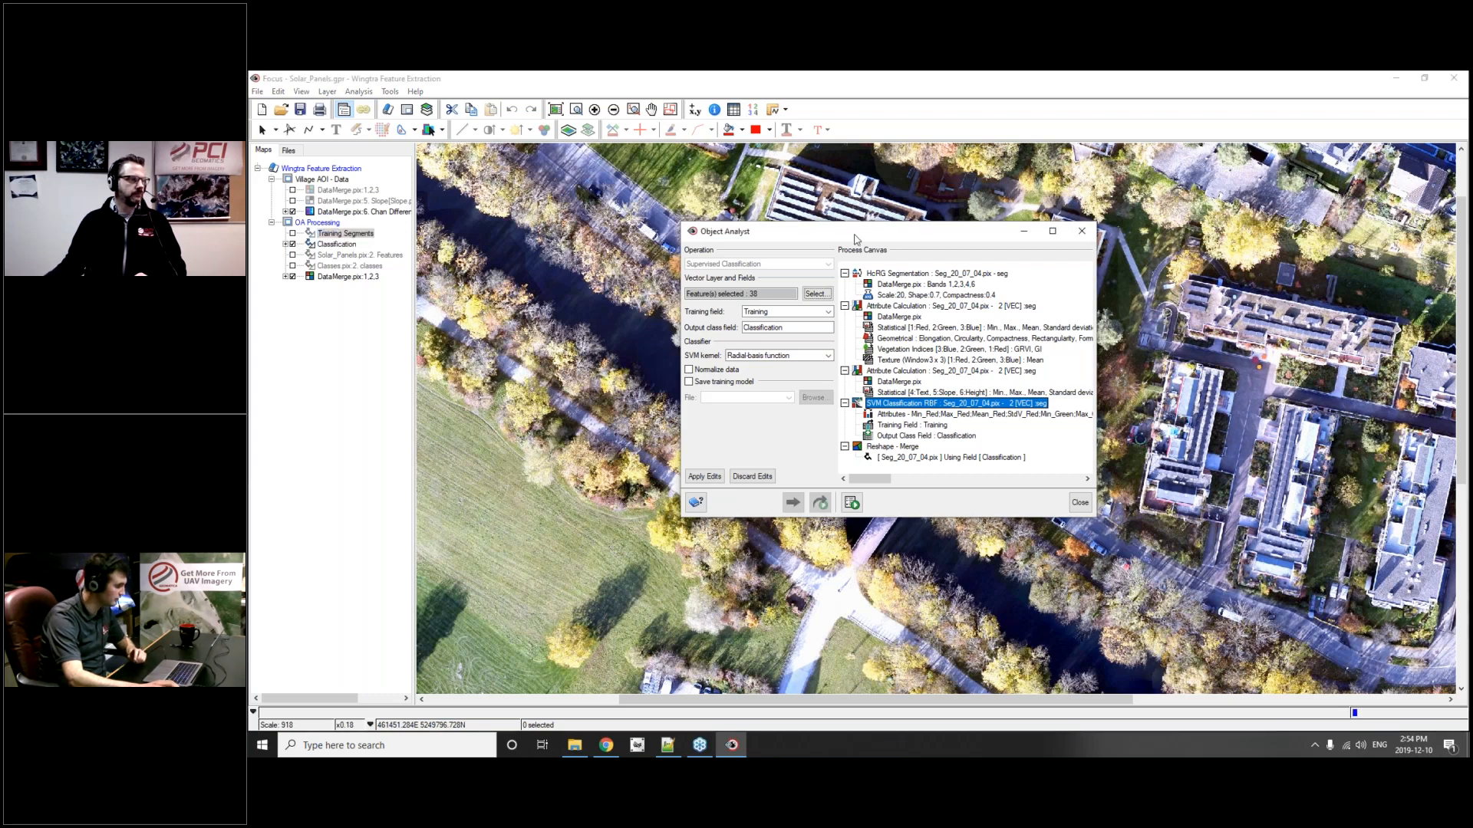
pyautogui.moveTo(856, 238); pyautogui.dragTo(439, 347)
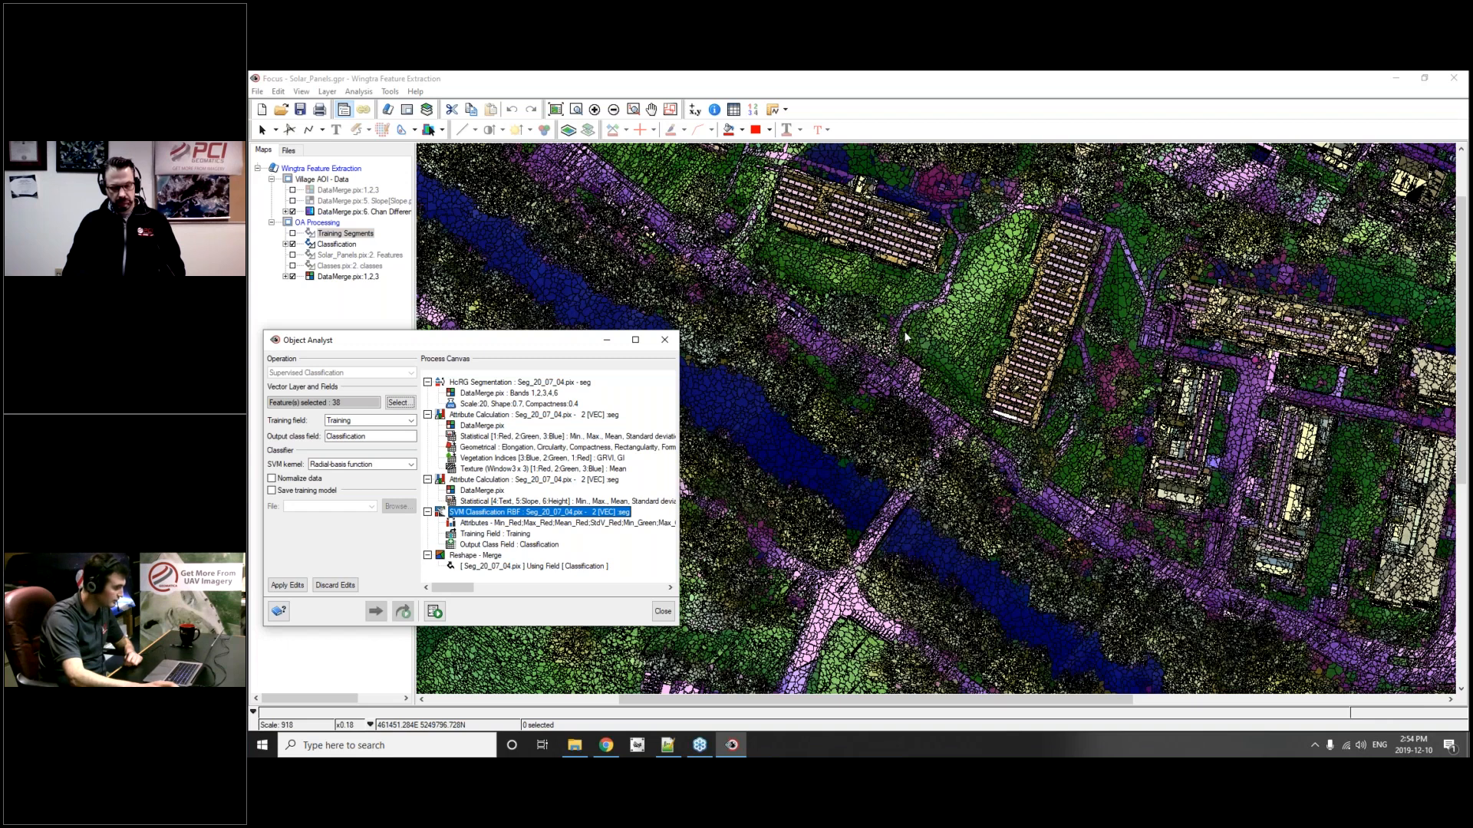
# - Examine the classified segments on the solar panel roof and in the shadowed ground beside the building
pyautogui.click(1044, 266)
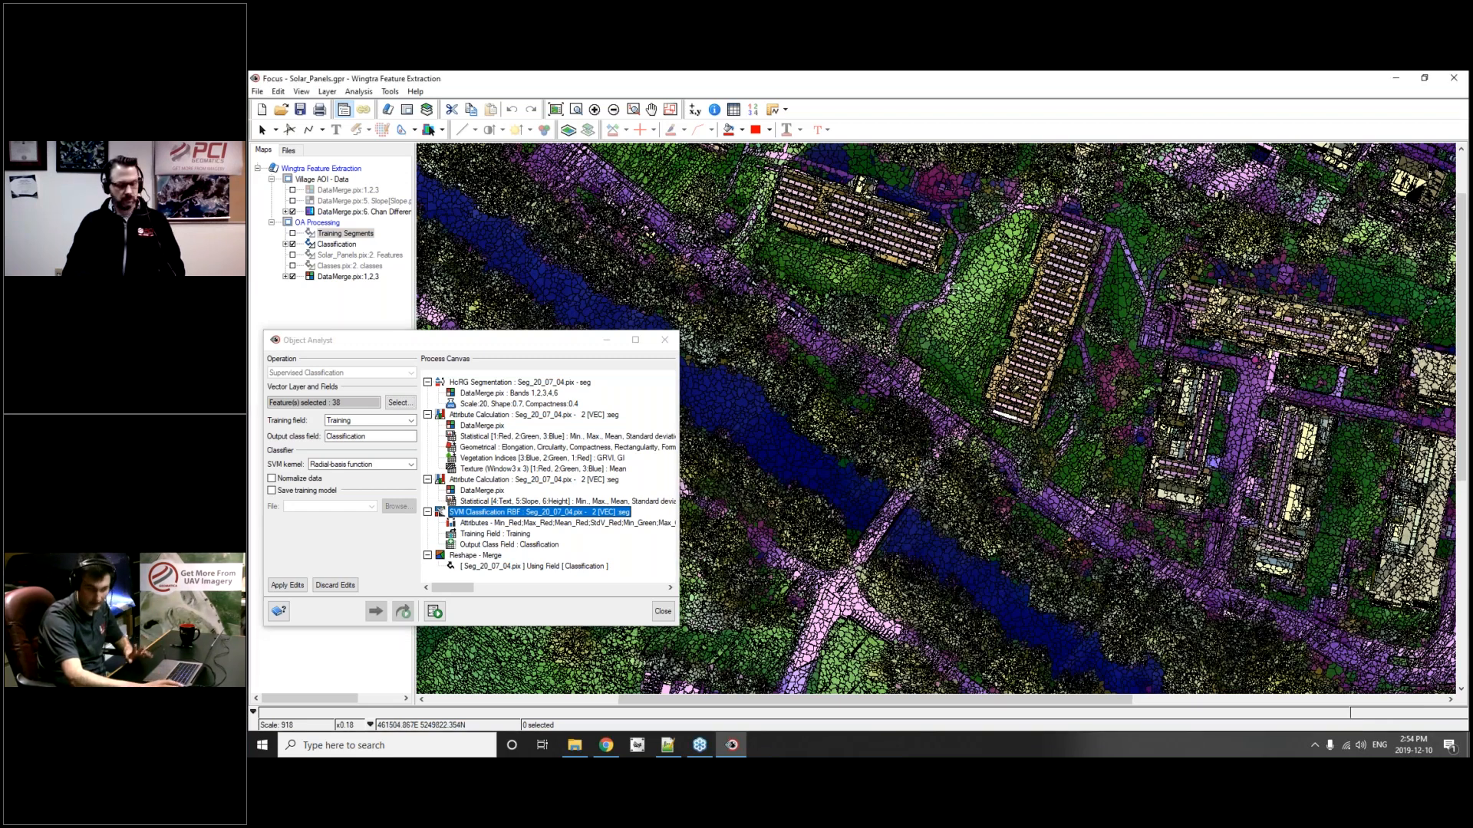
pyautogui.moveTo(930, 250); pyautogui.dragTo(944, 305)
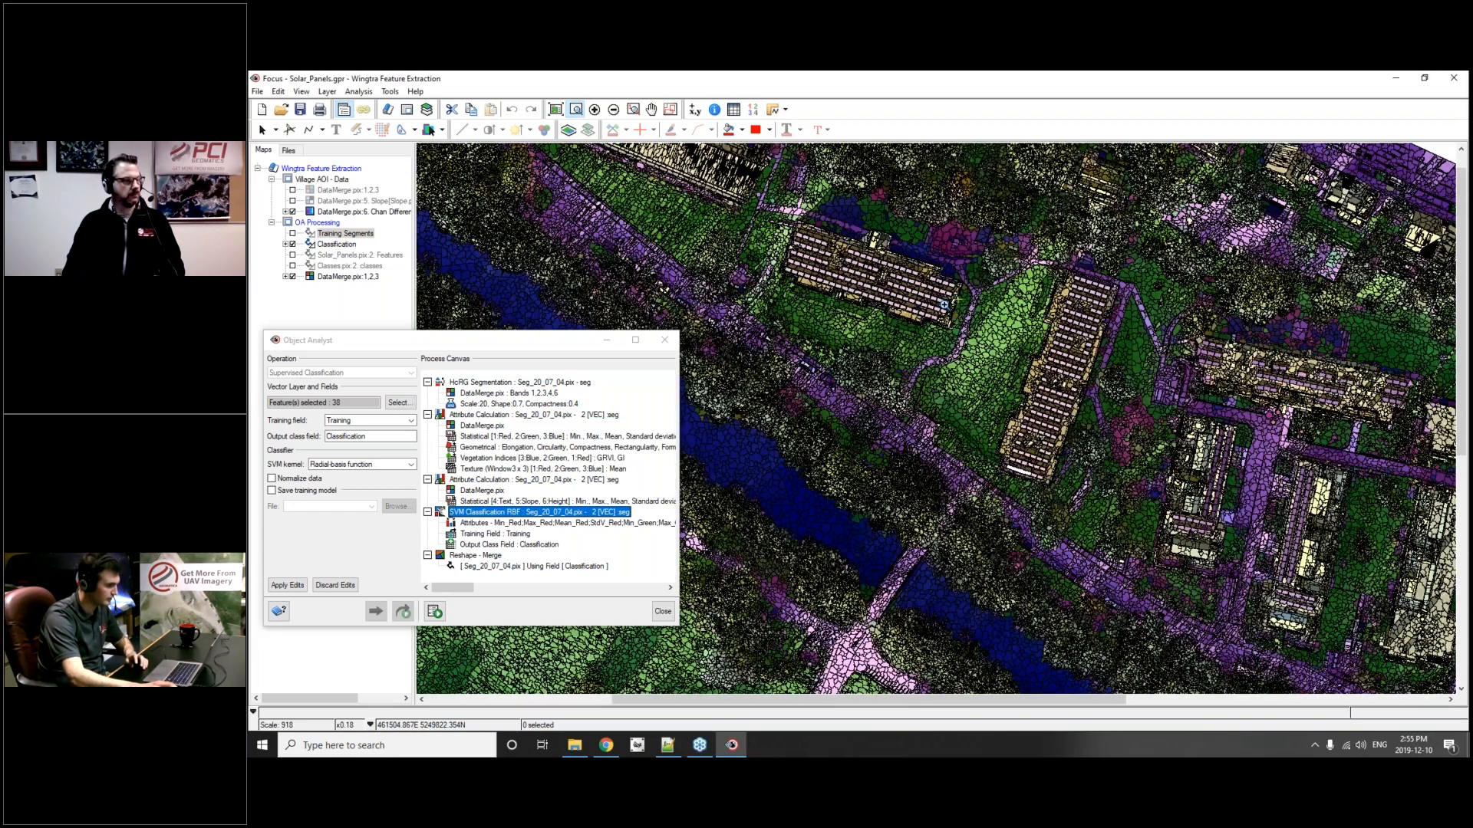
pyautogui.moveTo(990, 211); pyautogui.dragTo(777, 322)
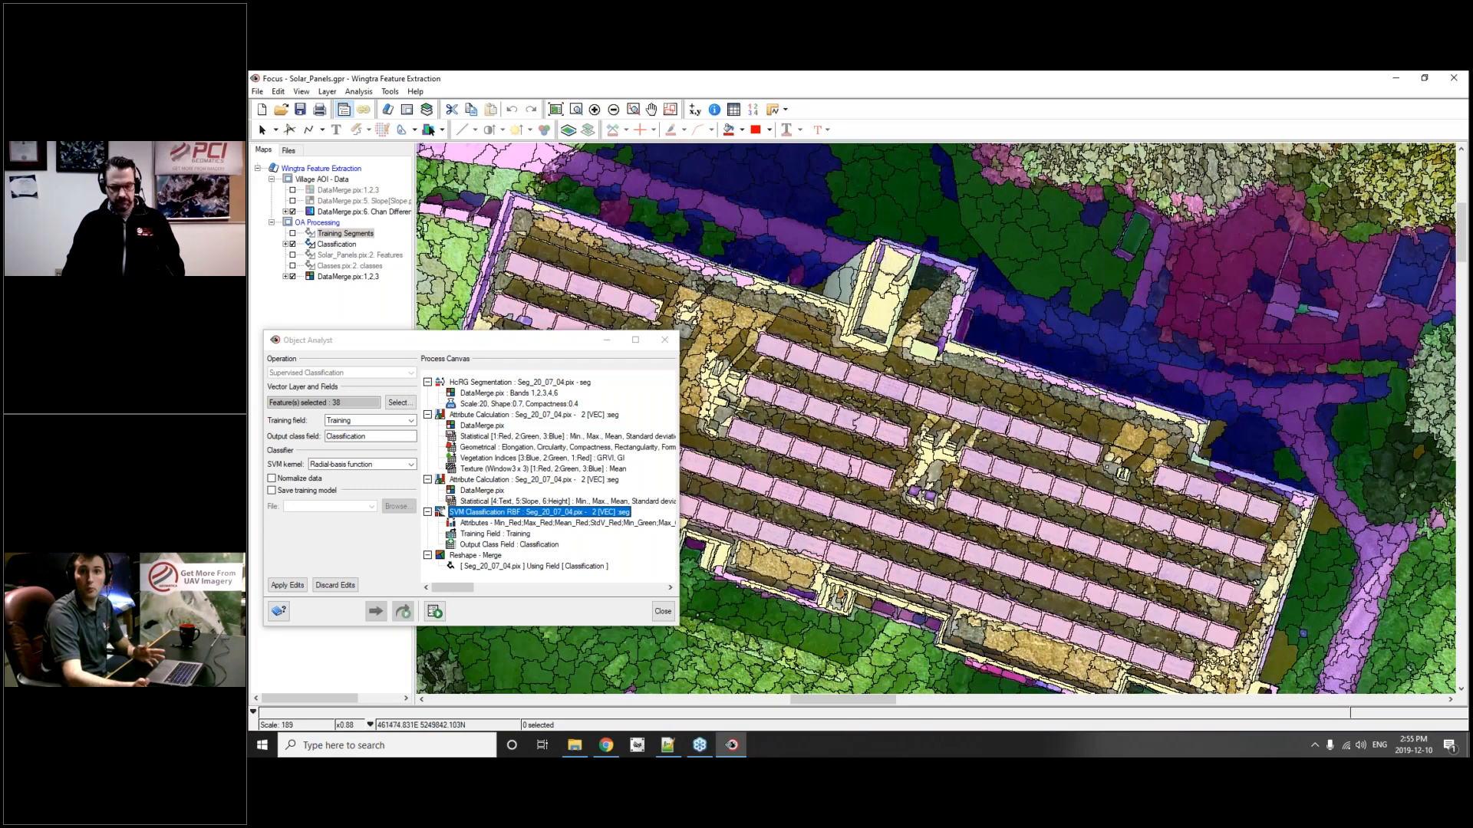
pyautogui.moveTo(733, 210); pyautogui.dragTo(800, 288)
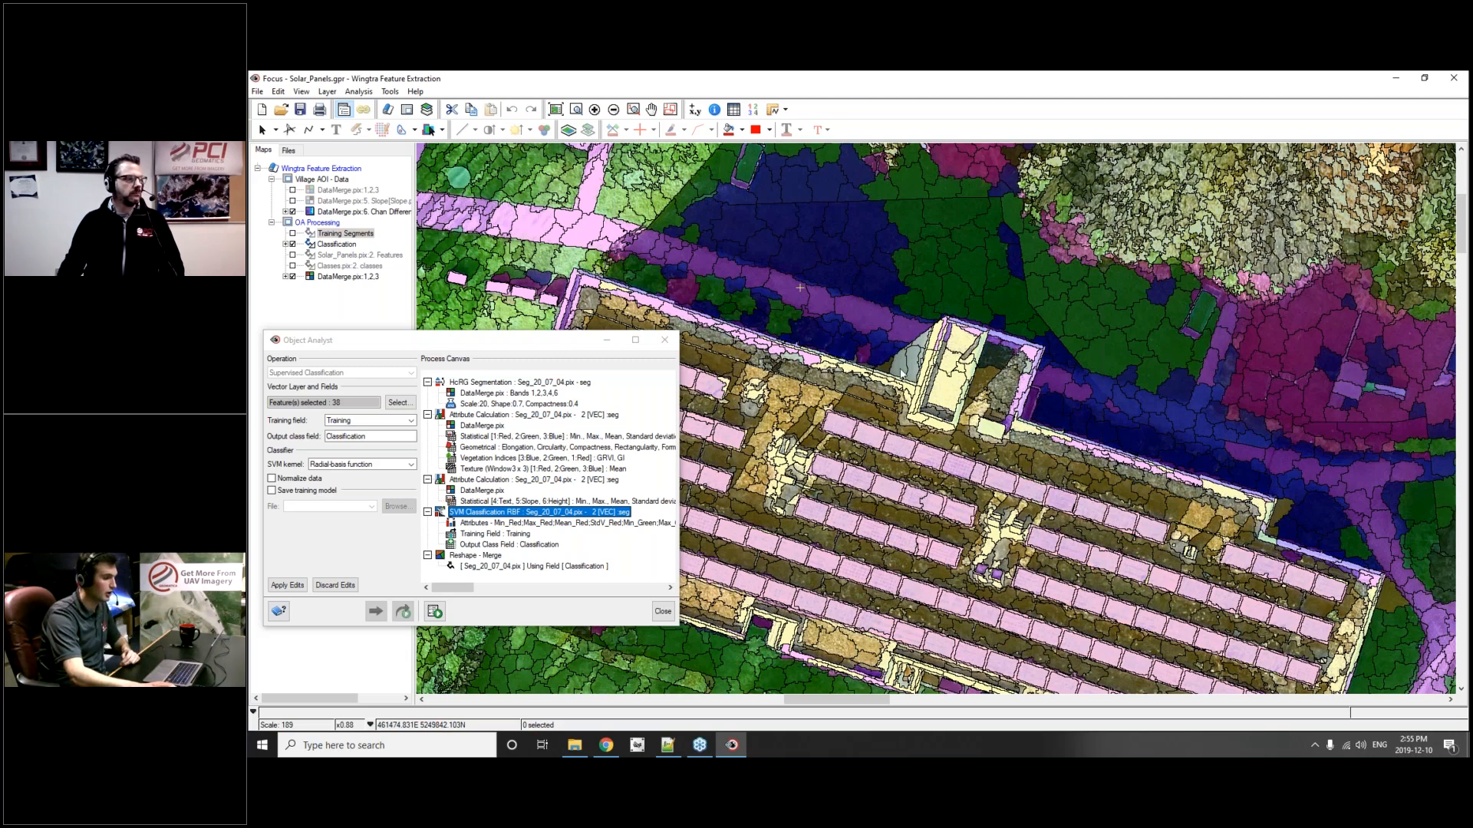
pyautogui.scroll(2, 948, 409)
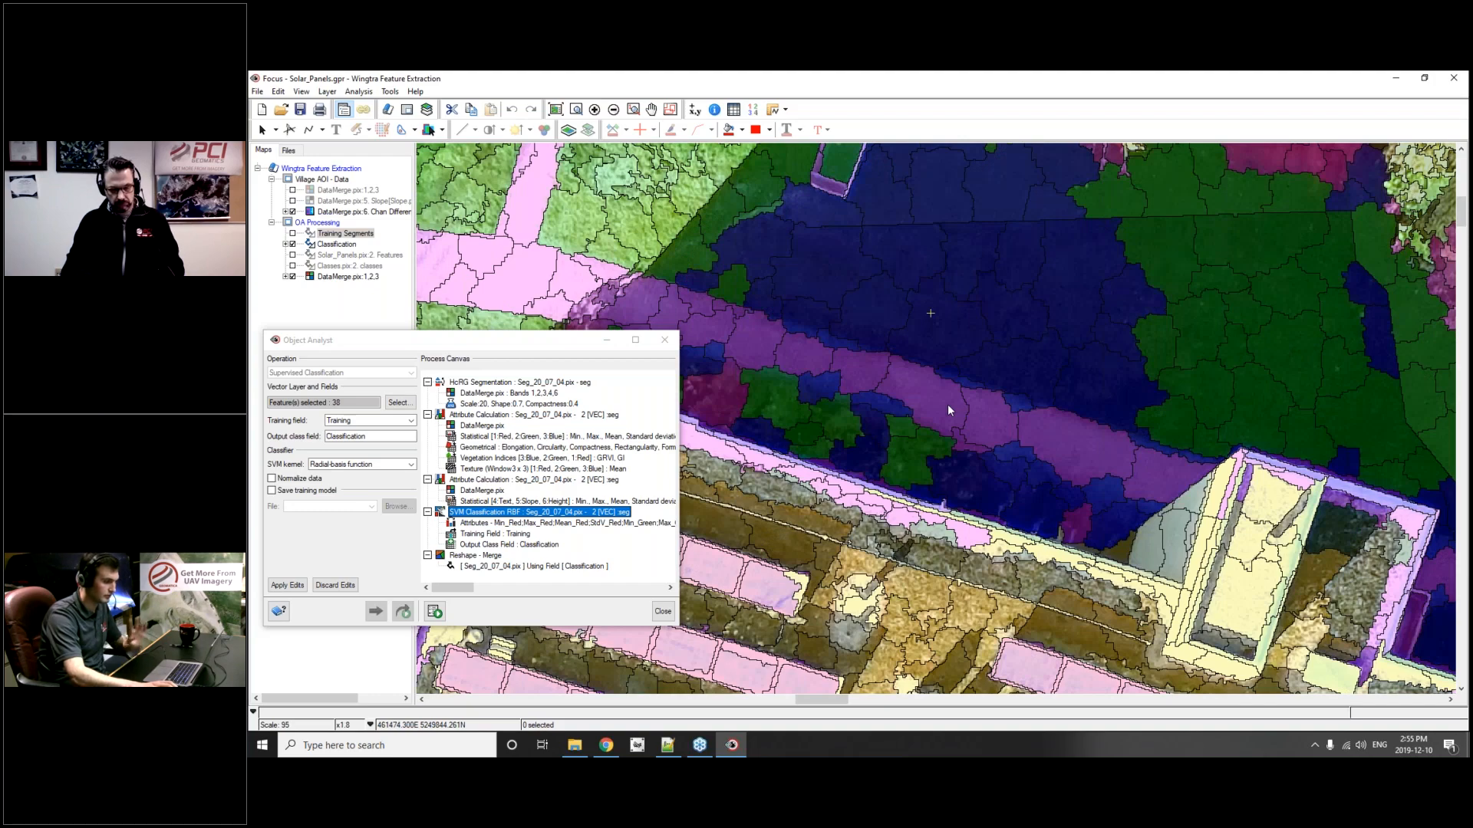
pyautogui.scroll(-1, 948, 410)
pyautogui.moveTo(991, 491); pyautogui.dragTo(906, 202)
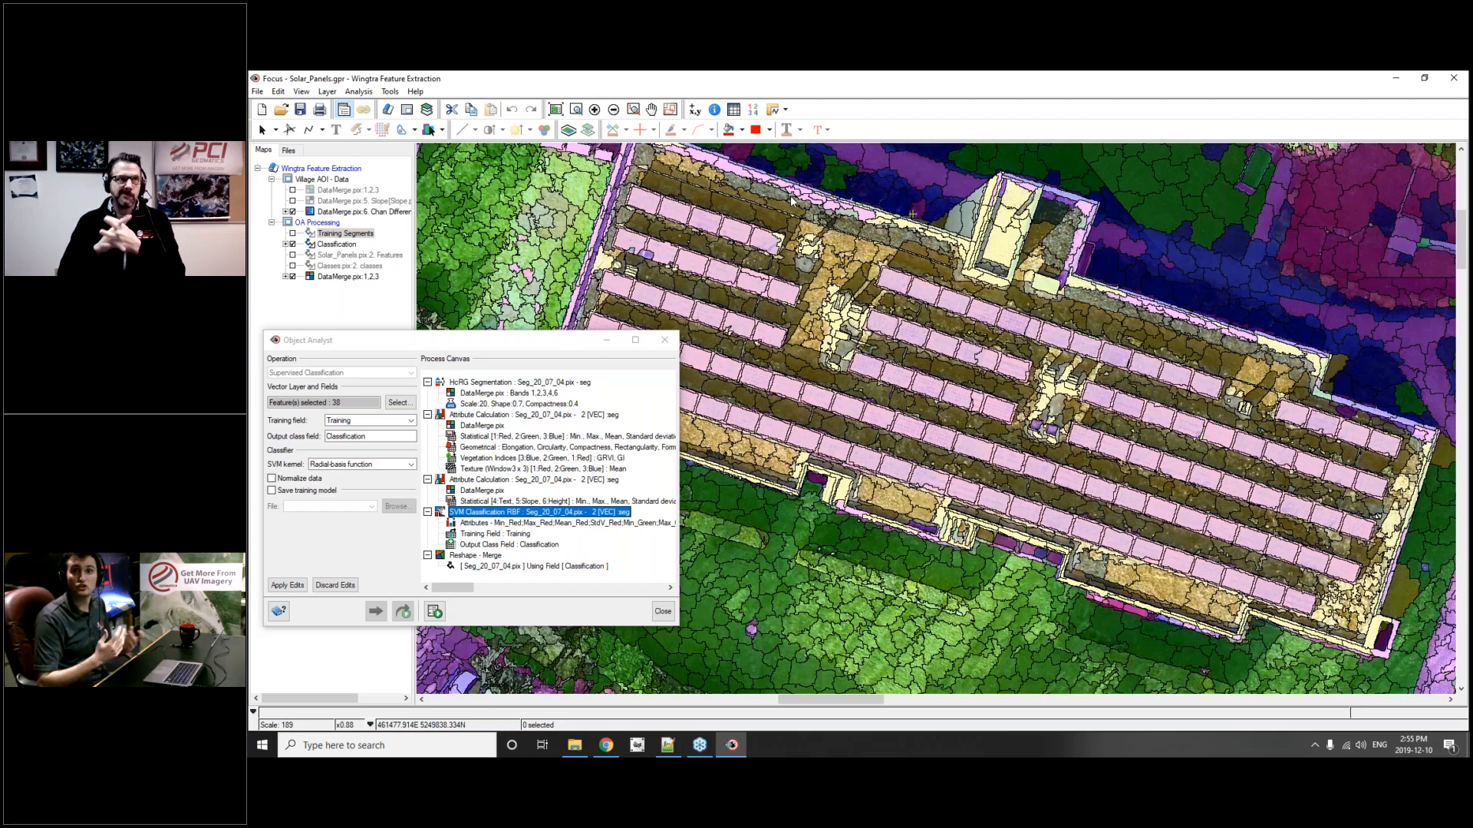
# - Minimize the Object Analyst window, hide the Classification layer and show the Solar_Panels features layer
pyautogui.click(602, 347)
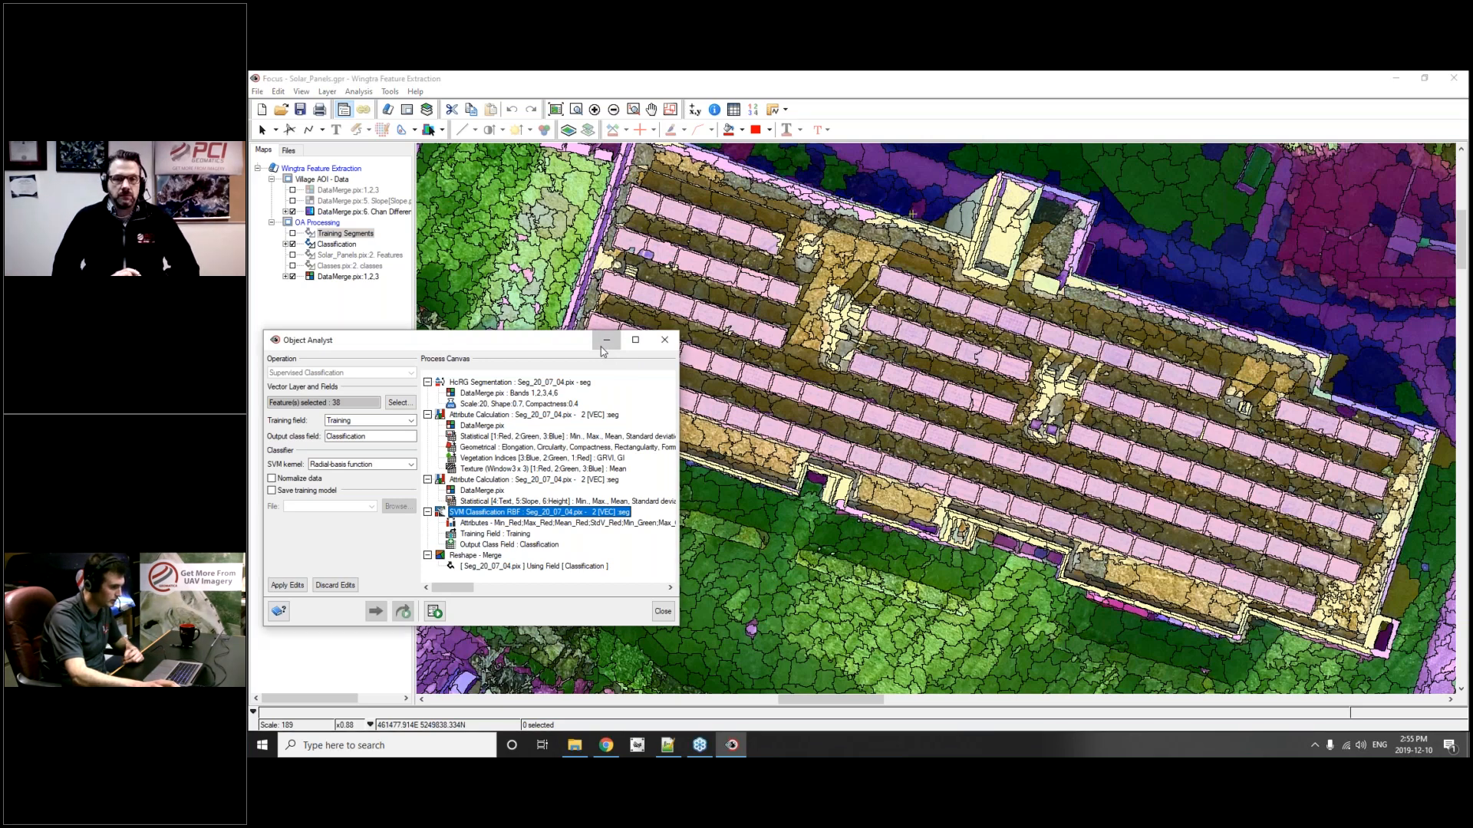
pyautogui.click(602, 345)
pyautogui.click(292, 244)
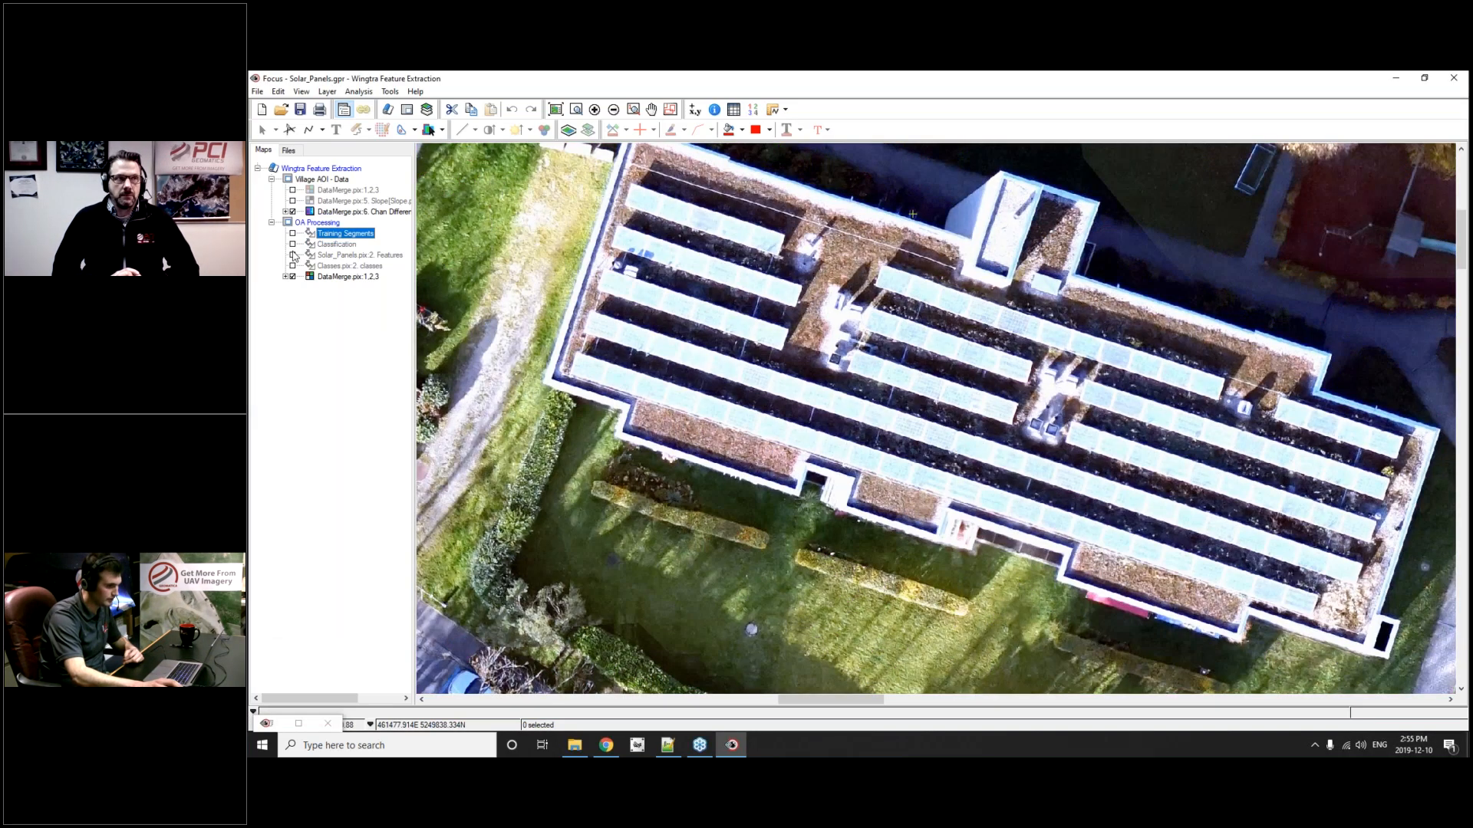
pyautogui.click(292, 254)
# - Examine the extracted solar panel polygons on the roofs across the village, including the buildings beside the main road
pyautogui.scroll(-1, 581, 270)
pyautogui.moveTo(1227, 556); pyautogui.dragTo(709, 351)
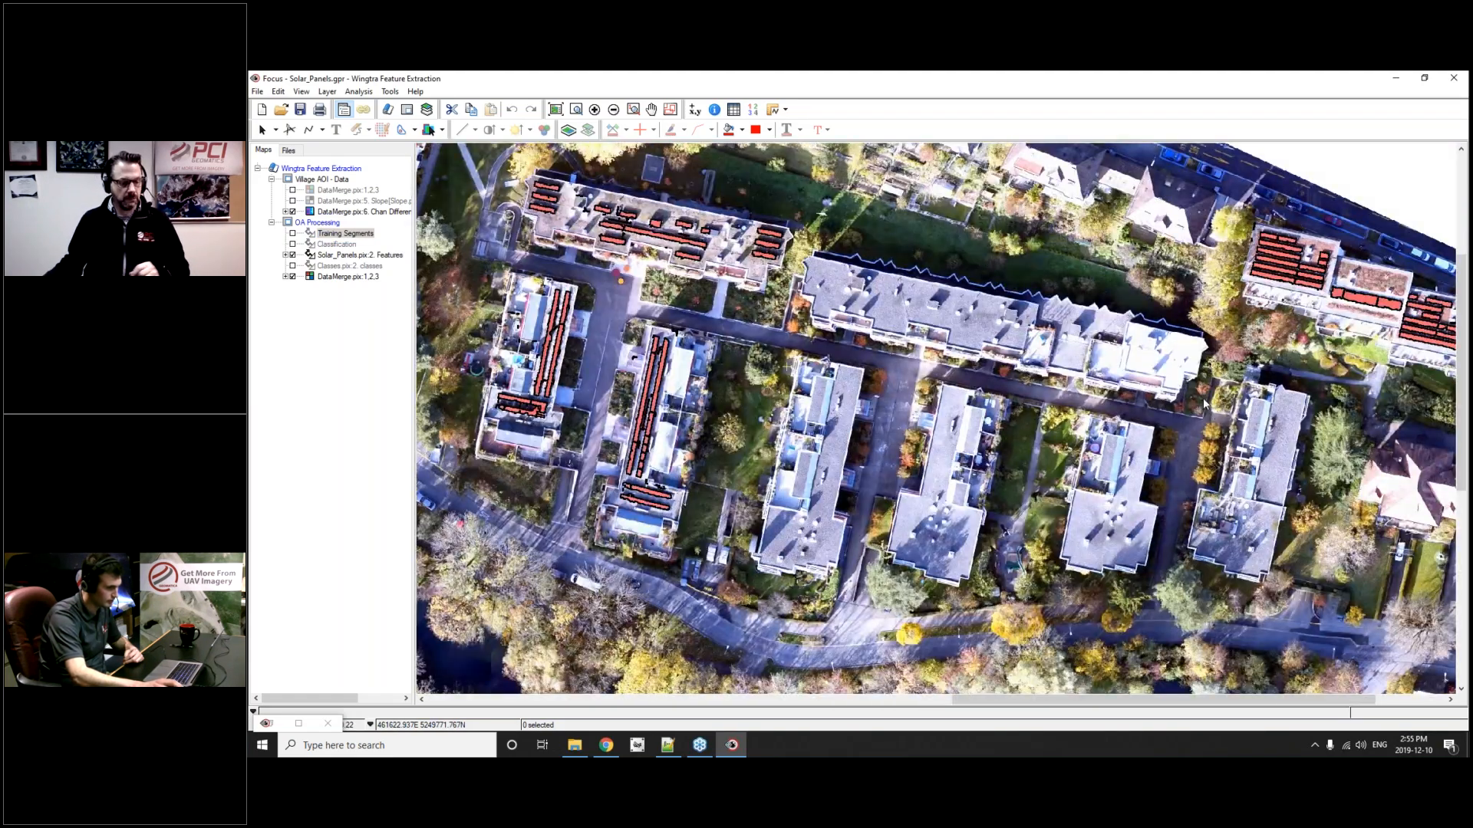
pyautogui.moveTo(1203, 399); pyautogui.dragTo(1035, 403)
pyautogui.scroll(1, 1135, 269)
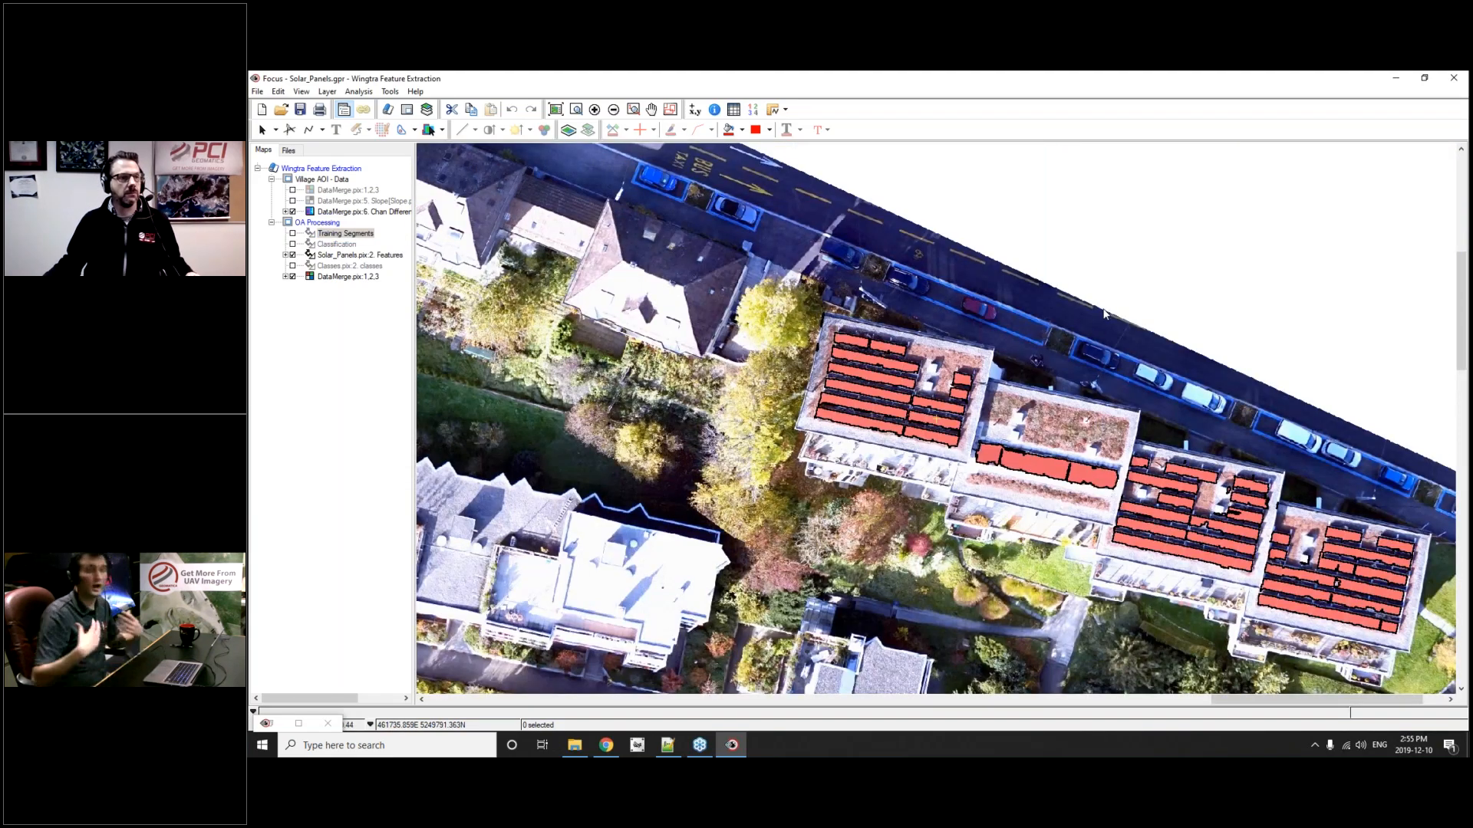
pyautogui.scroll(1, 1042, 356)
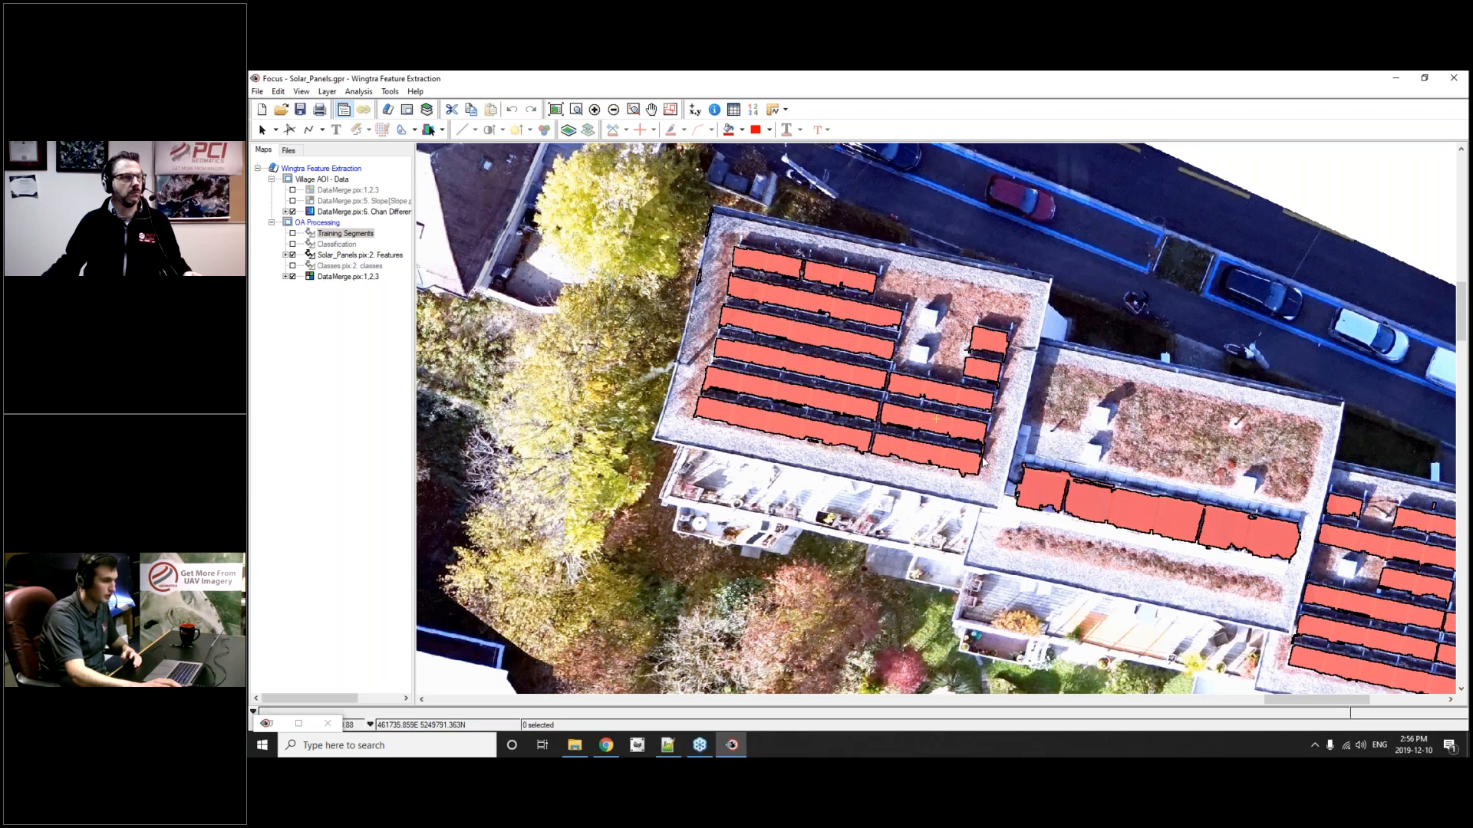
pyautogui.scroll(1, 982, 461)
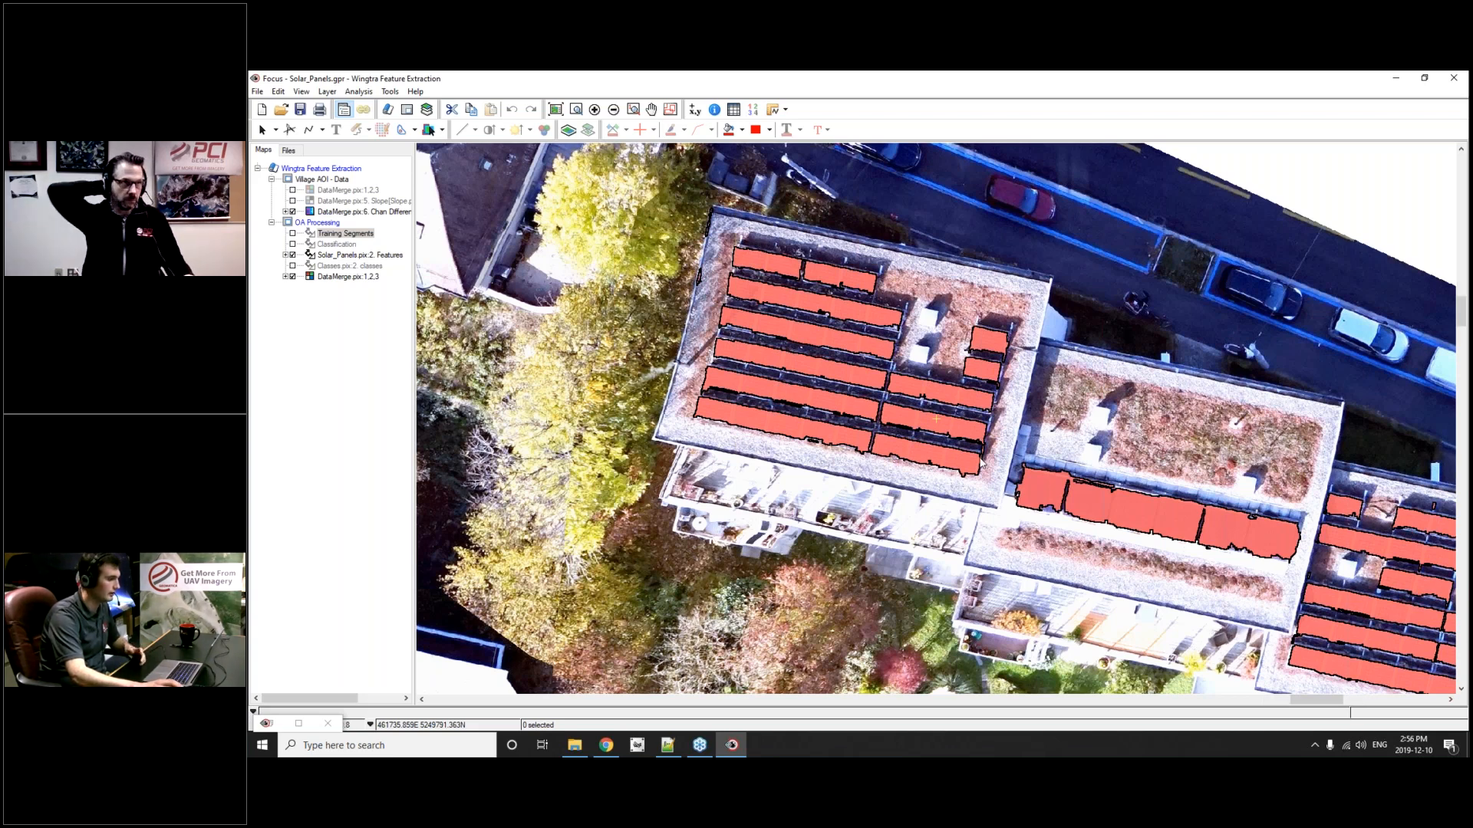
pyautogui.scroll(-2, 980, 461)
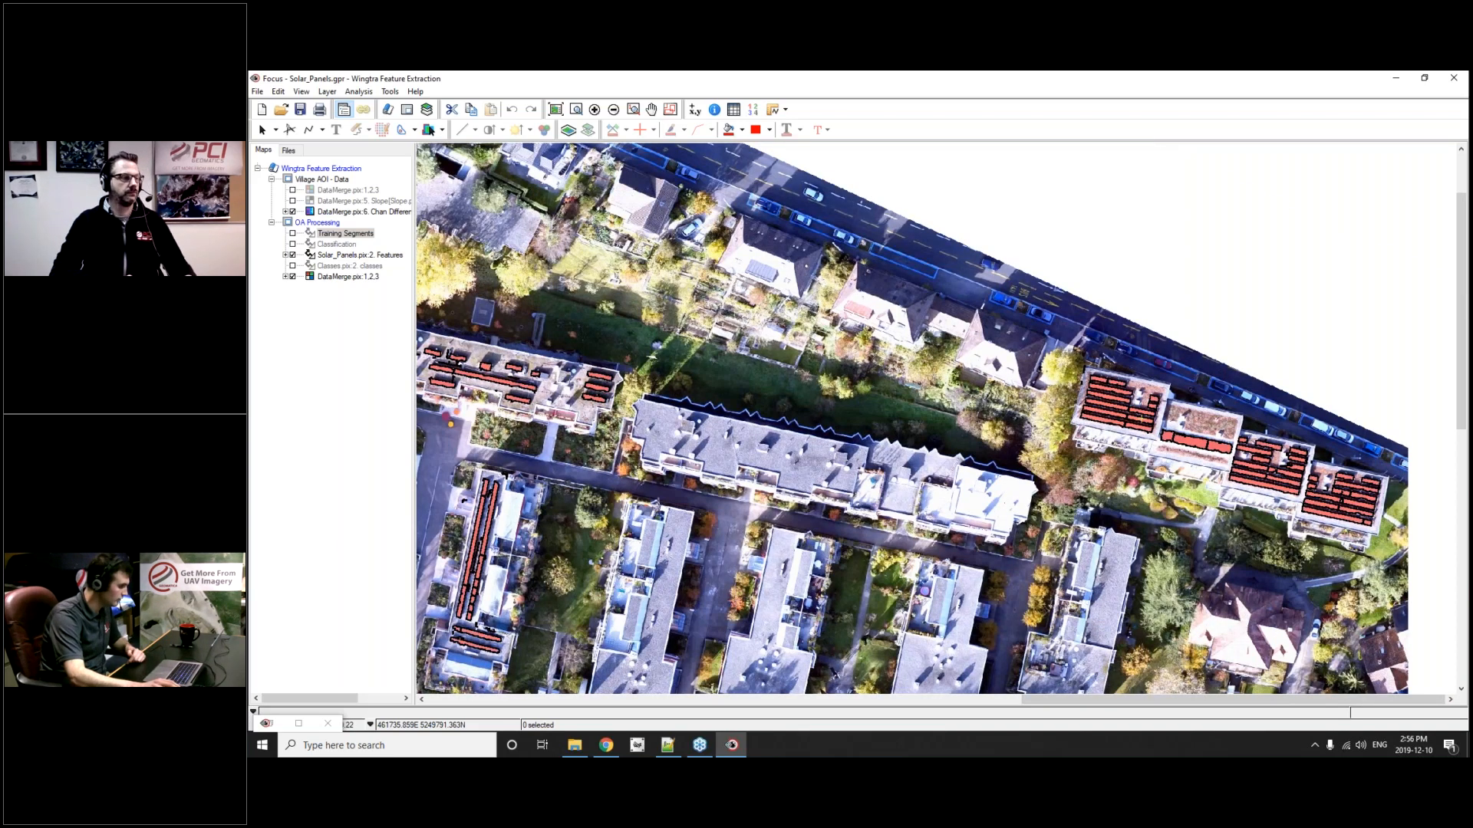
pyautogui.moveTo(602, 295); pyautogui.dragTo(991, 214)
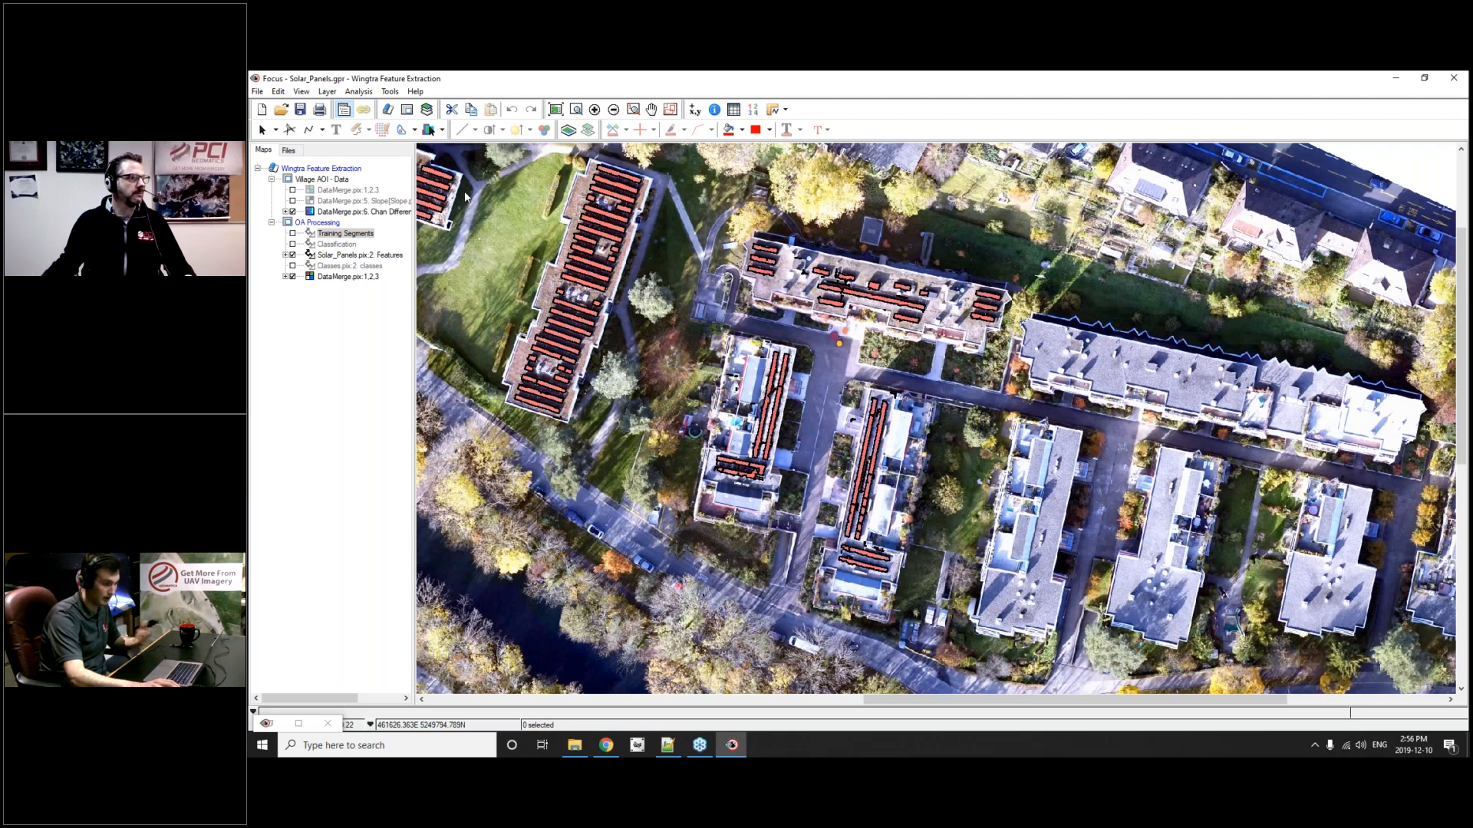
# - Show the Classes layer together with the solar panel polygons to view the full land cover classification
pyautogui.click(292, 265)
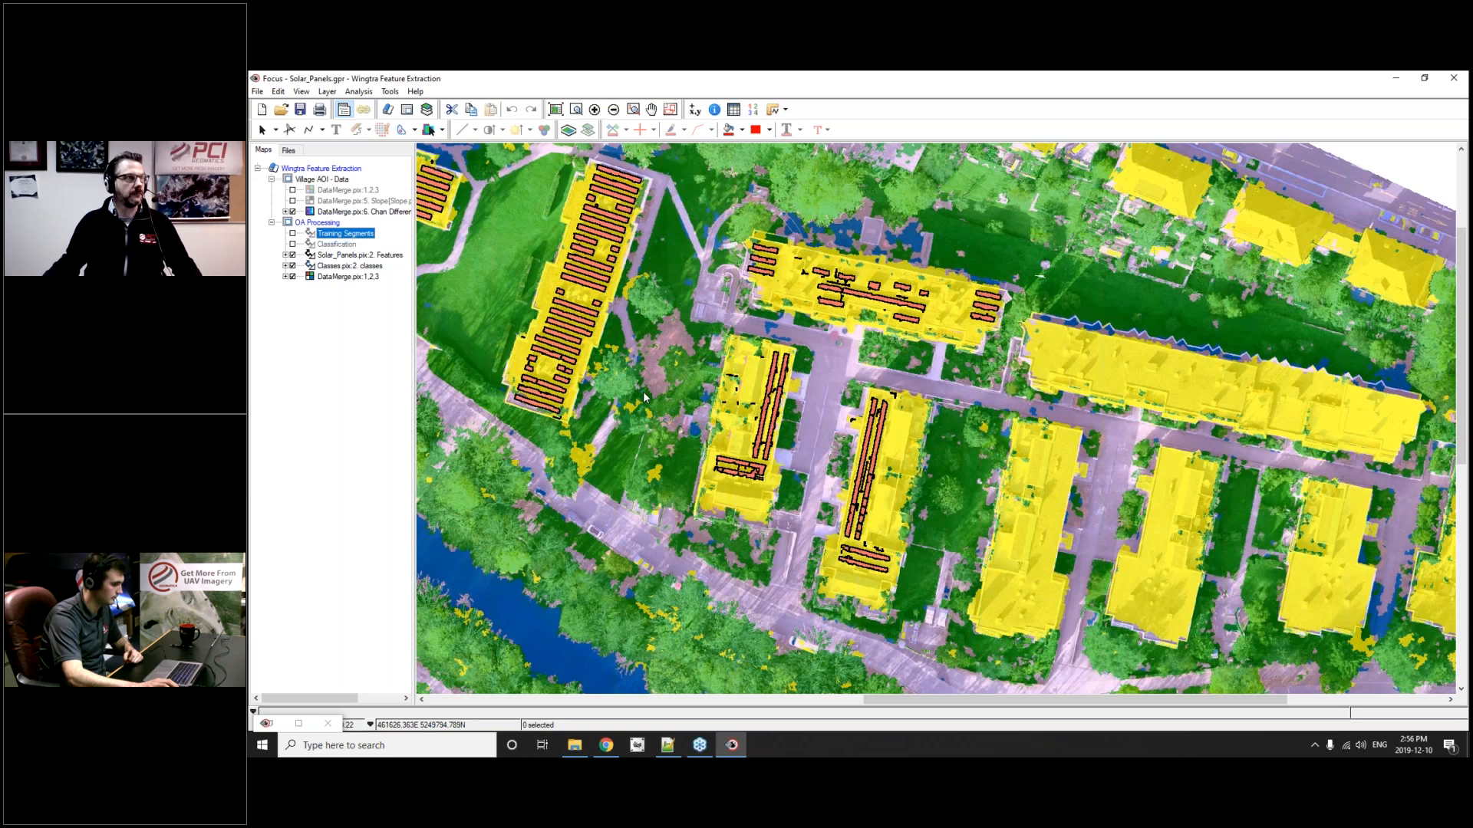
pyautogui.click(690, 358)
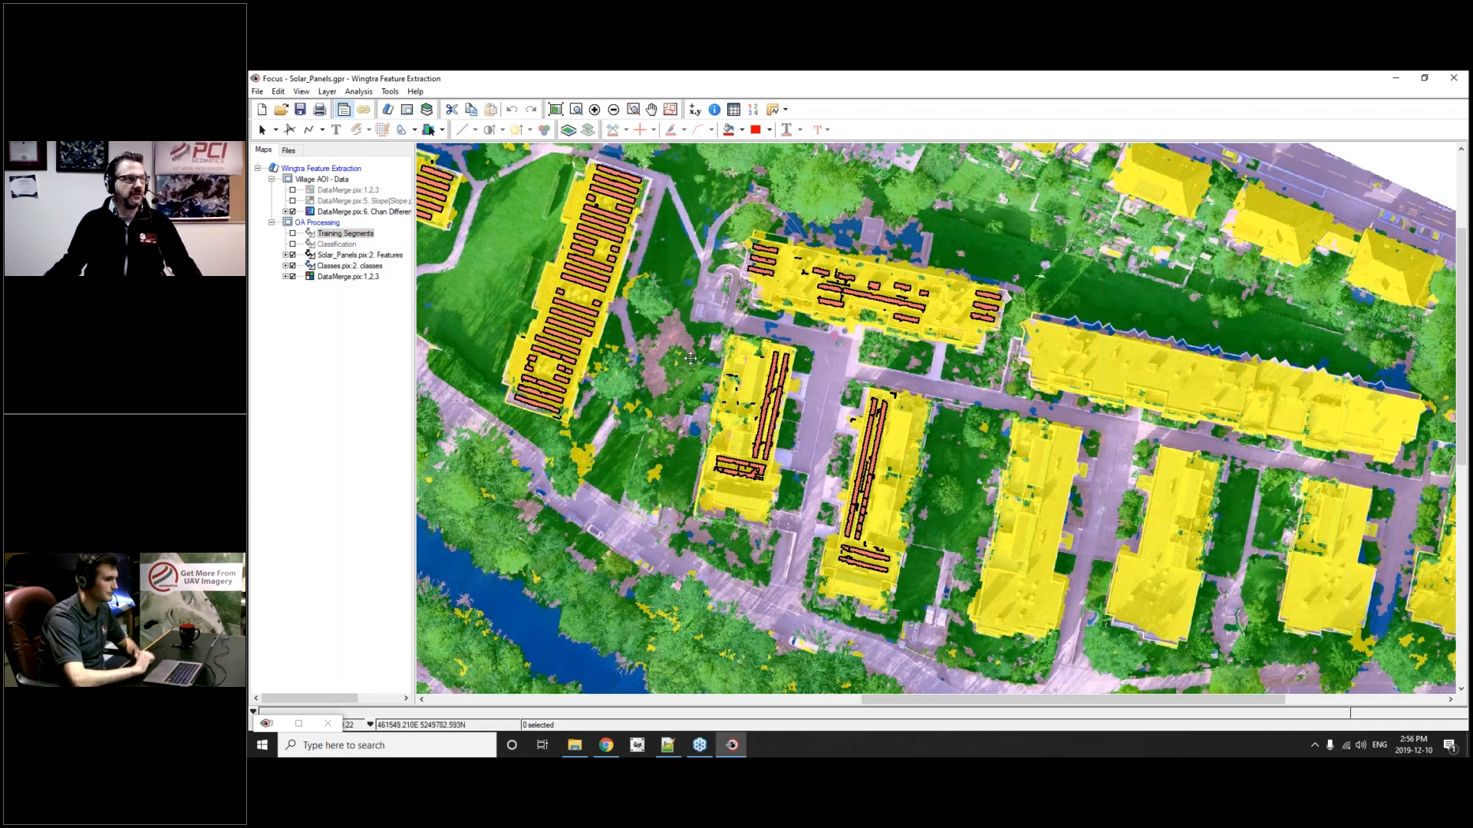
pyautogui.moveTo(691, 358); pyautogui.dragTo(773, 301)
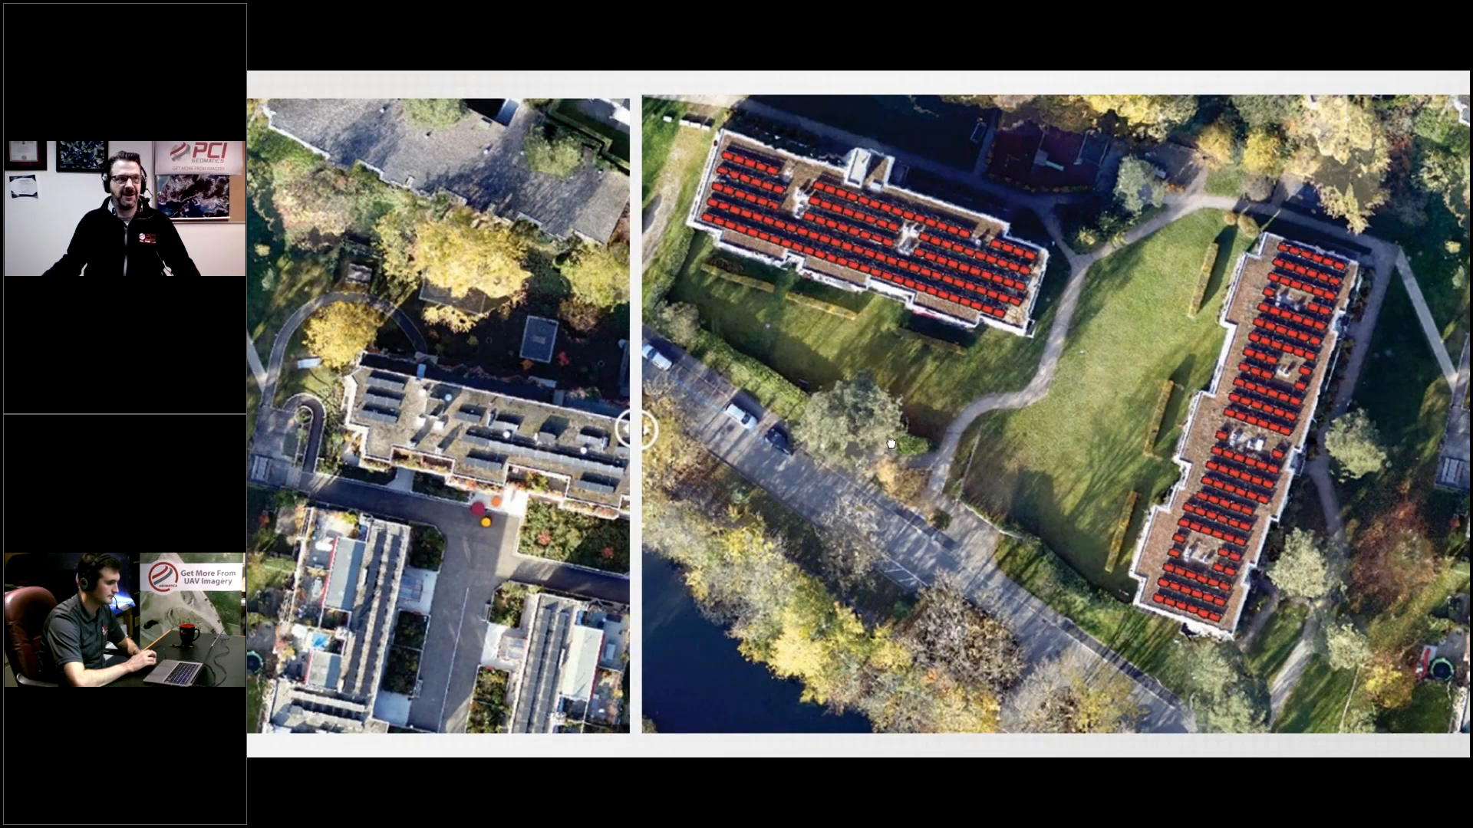
pyautogui.press('Right')
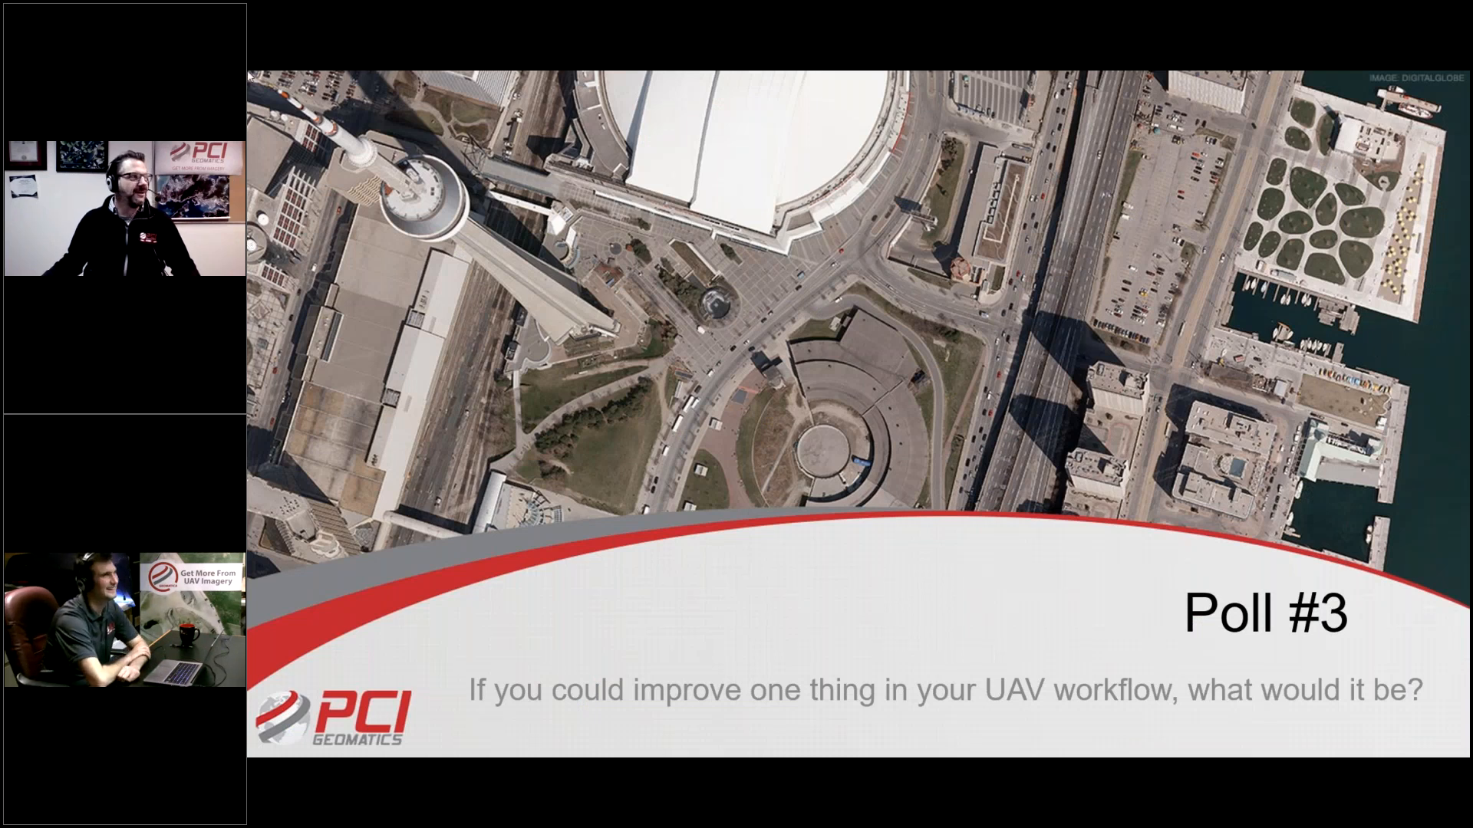